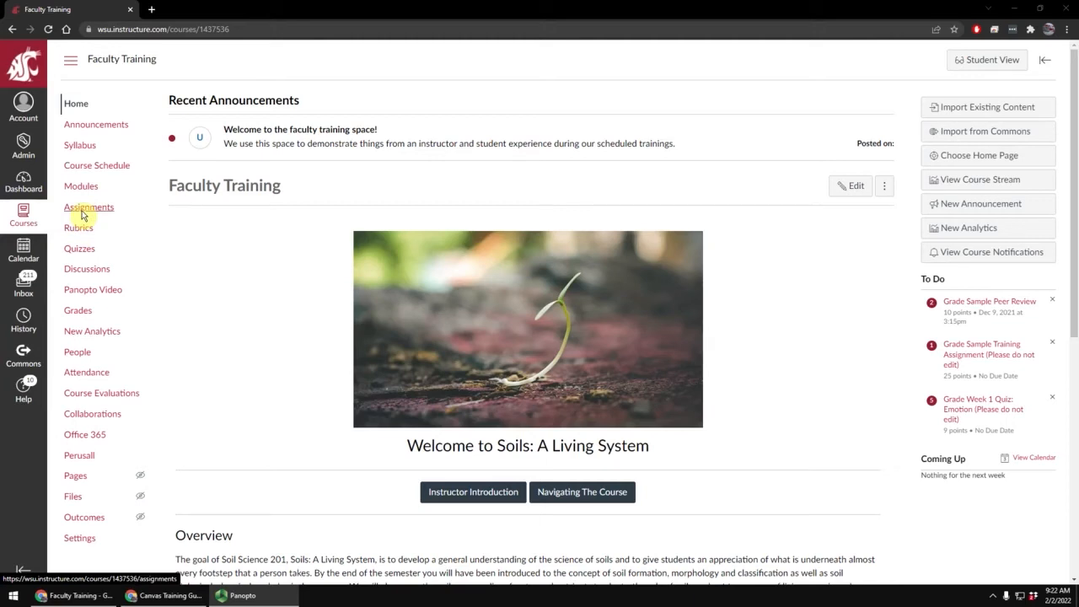
- Open the course's assignments list and look through its assignment groups, from Online Portfolio to Discussions
left_click(83, 216)
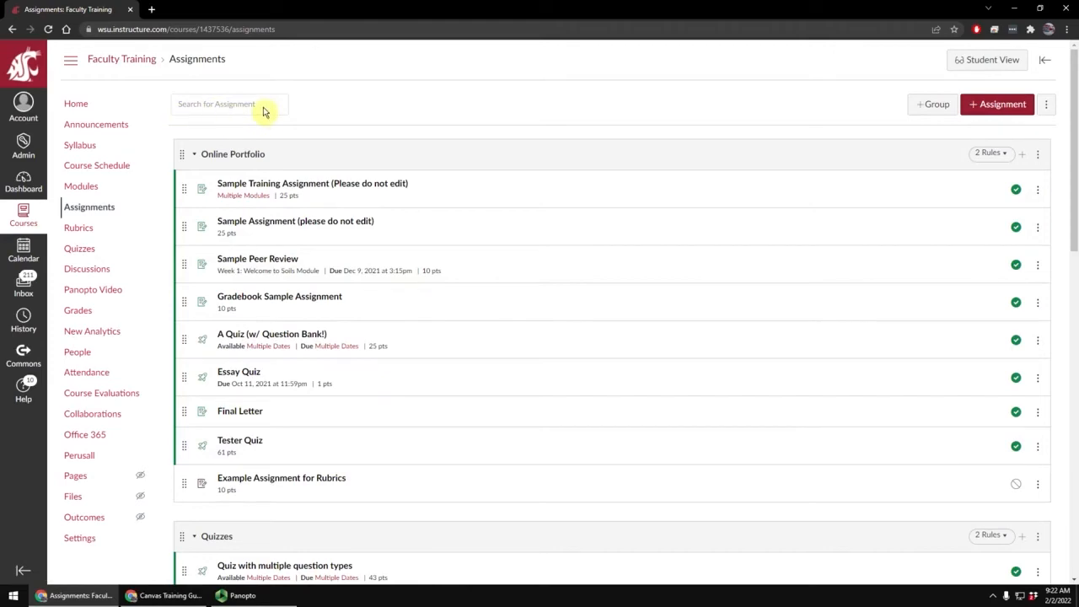
scroll(318, 361, "down", 3)
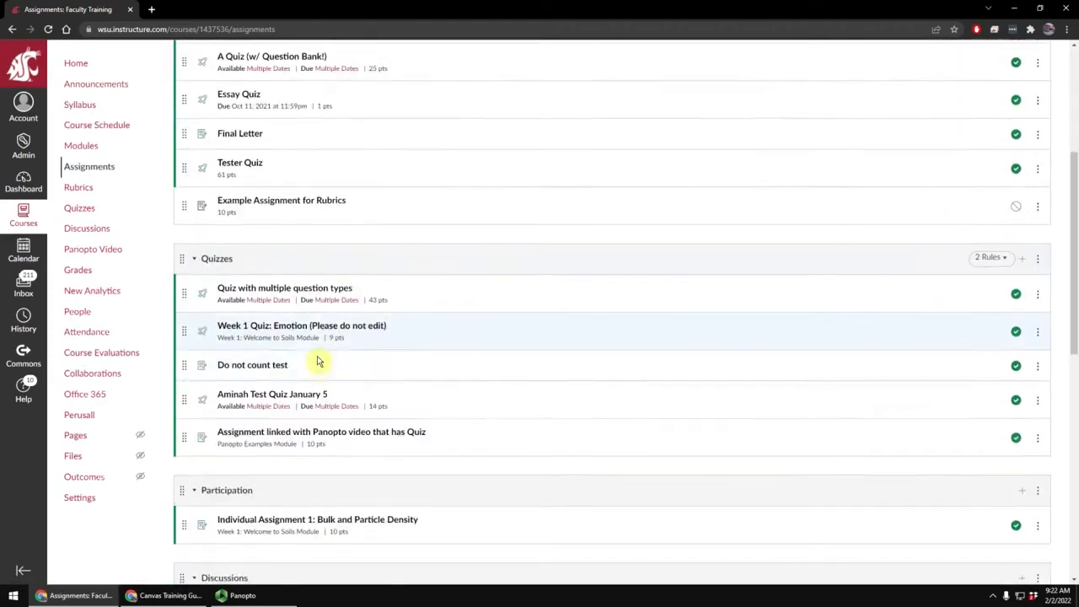
scroll(319, 360, "down", 6)
scroll(319, 365, "up", 4)
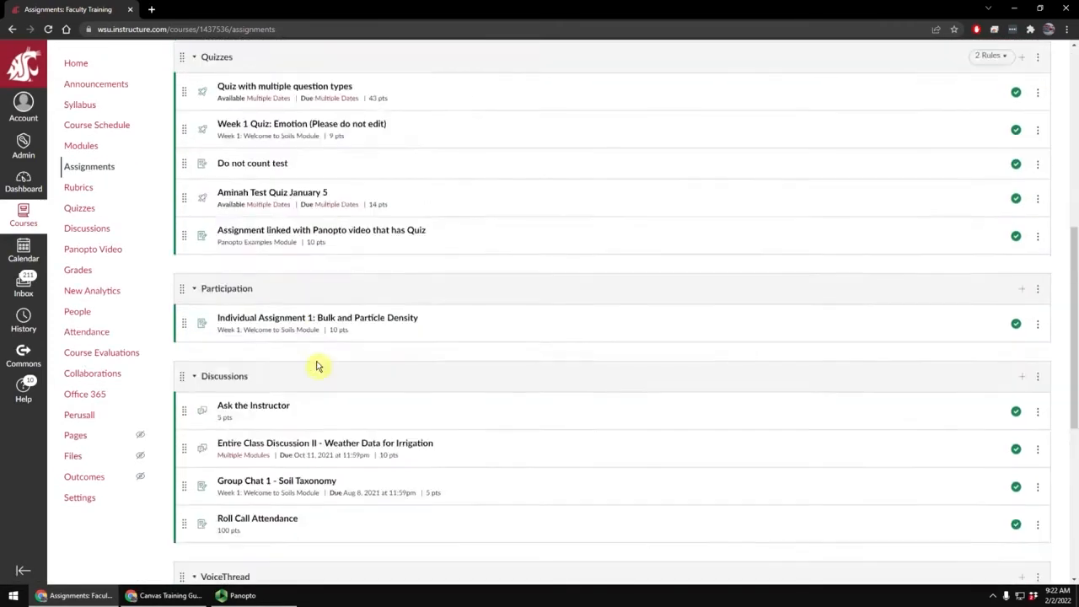
scroll(319, 365, "up", 5)
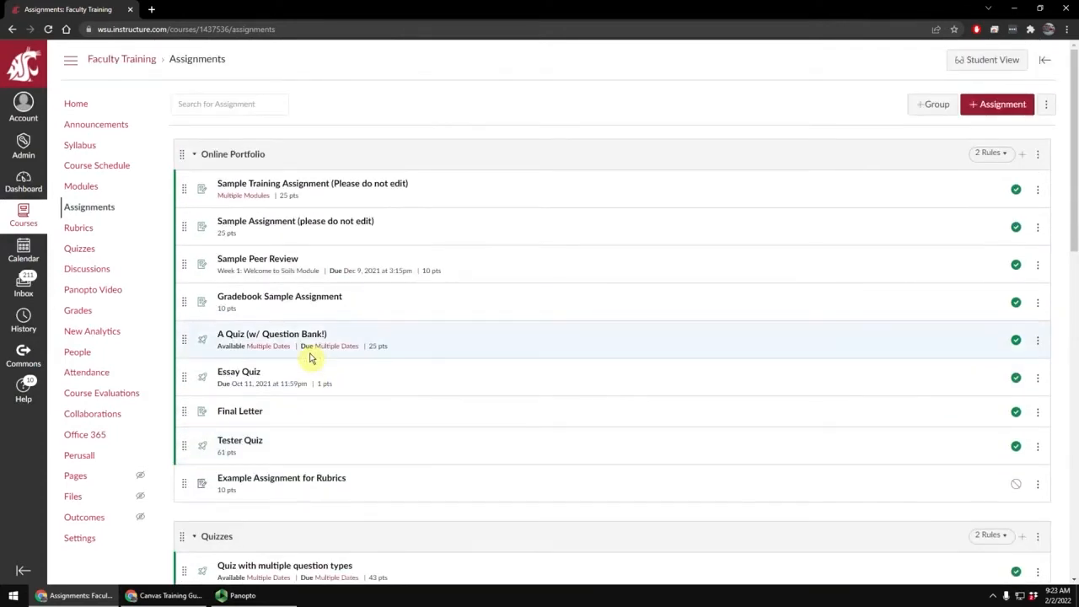
- Search the assignments for "exa" and for "qu", clearing the search after each one
left_click(240, 108)
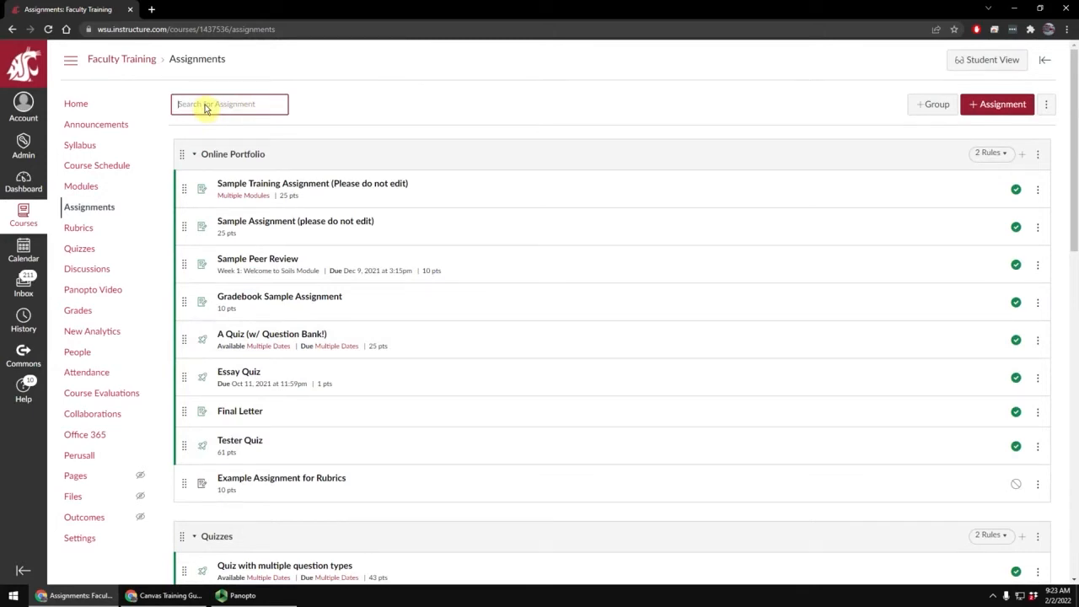
type("exa")
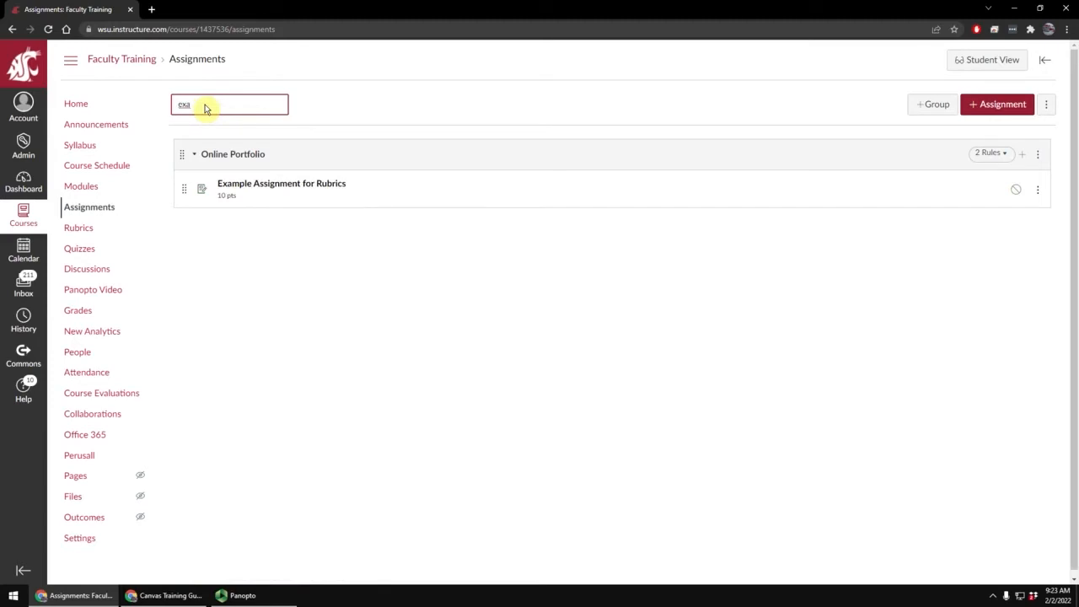
key("BackSpace")
key("BackSpace")
key("BackSpace")
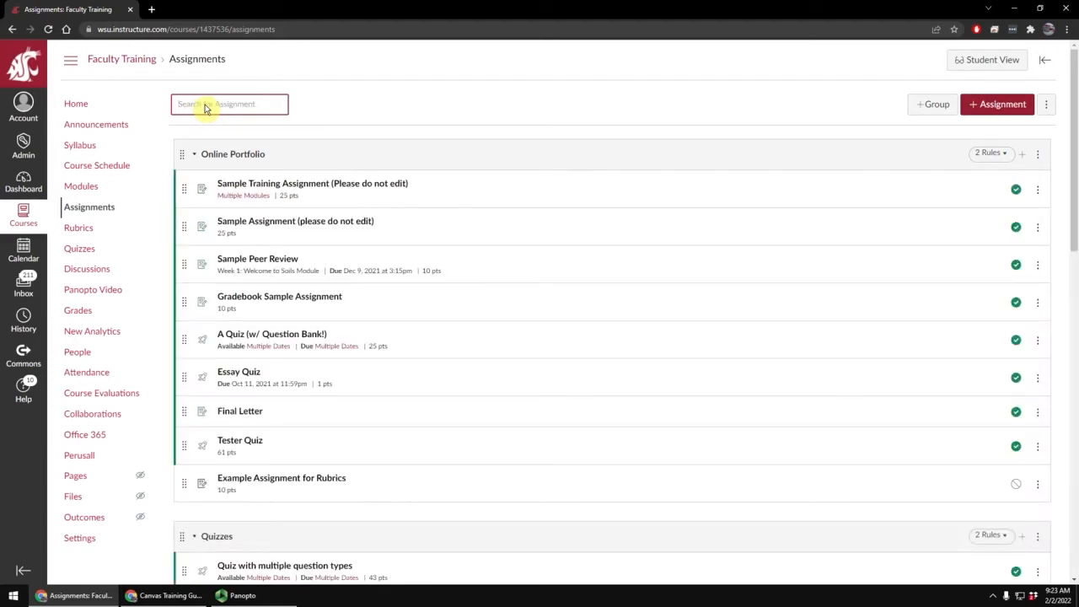
type("qu")
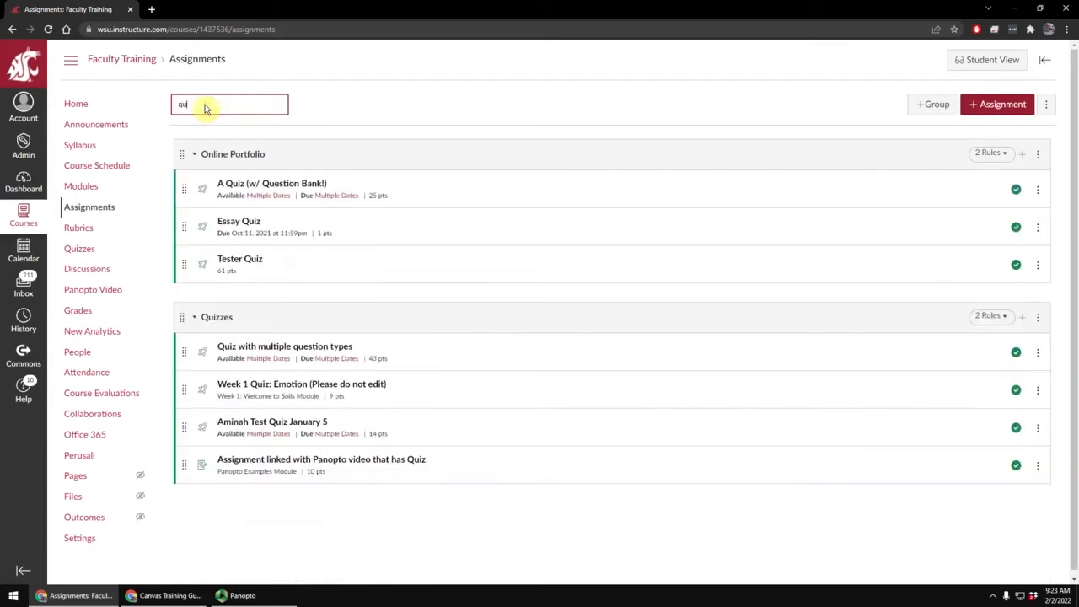
key("BackSpace")
key("BackSpace")
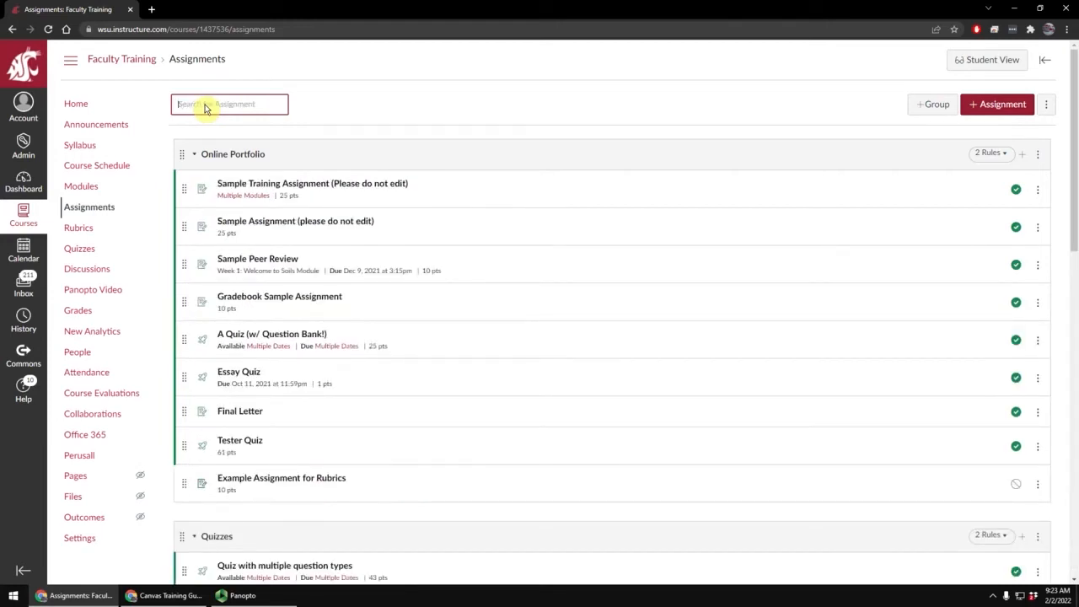
- Search the assignments for "essay" and clear the search to restore the full list
type("essay")
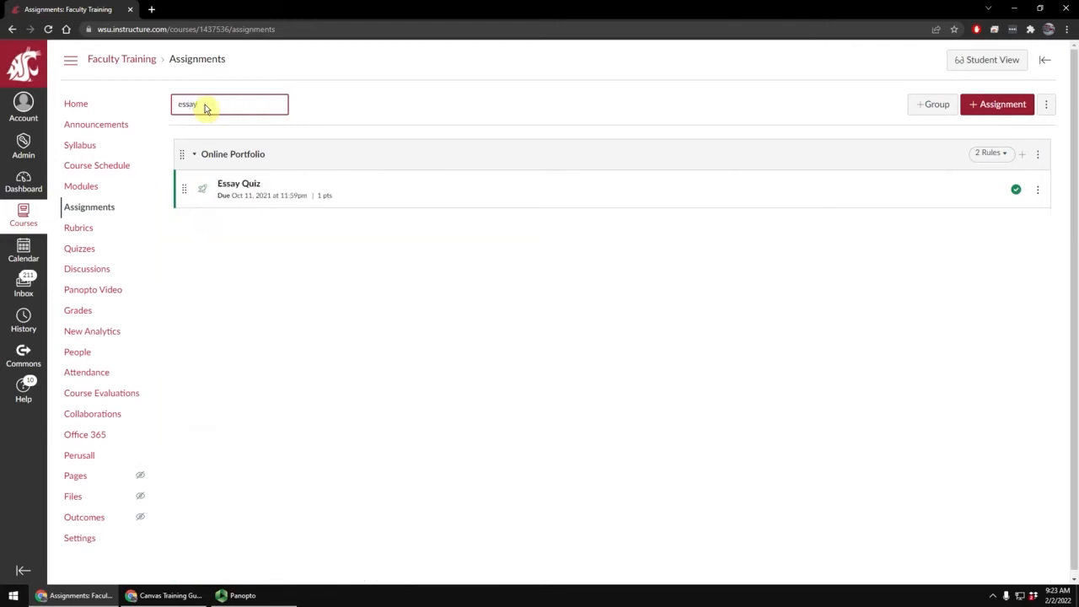
key("BackSpace")
key("BackSpace")
key("BackSpace")
key("BackSpace")
key("BackSpace")
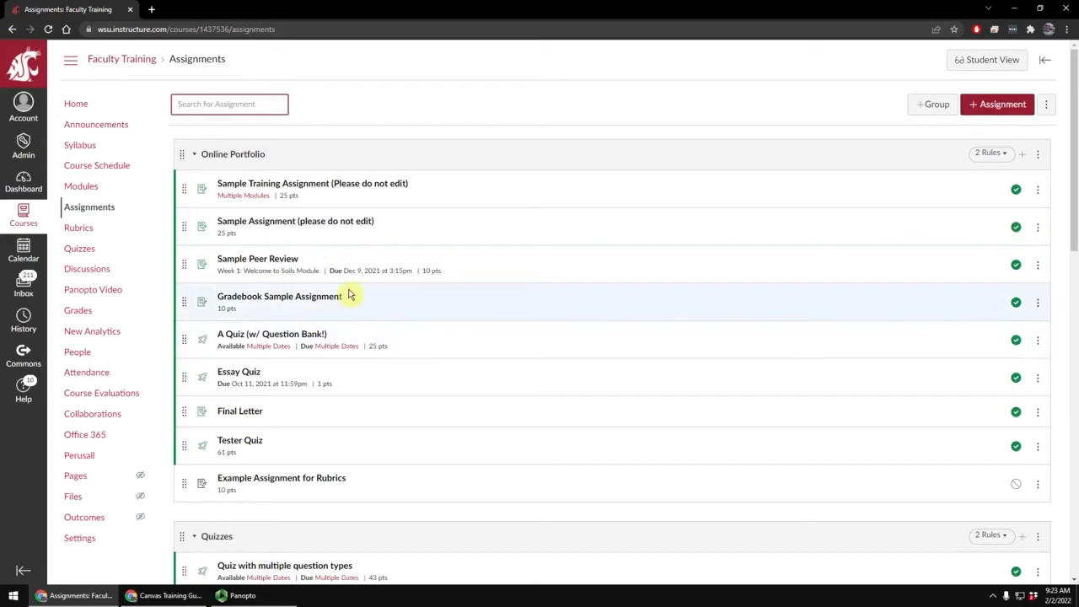
- Open the course modules and examine how the items in Week 1: Welcome to Soils and Week 2 are organized
left_click(90, 187)
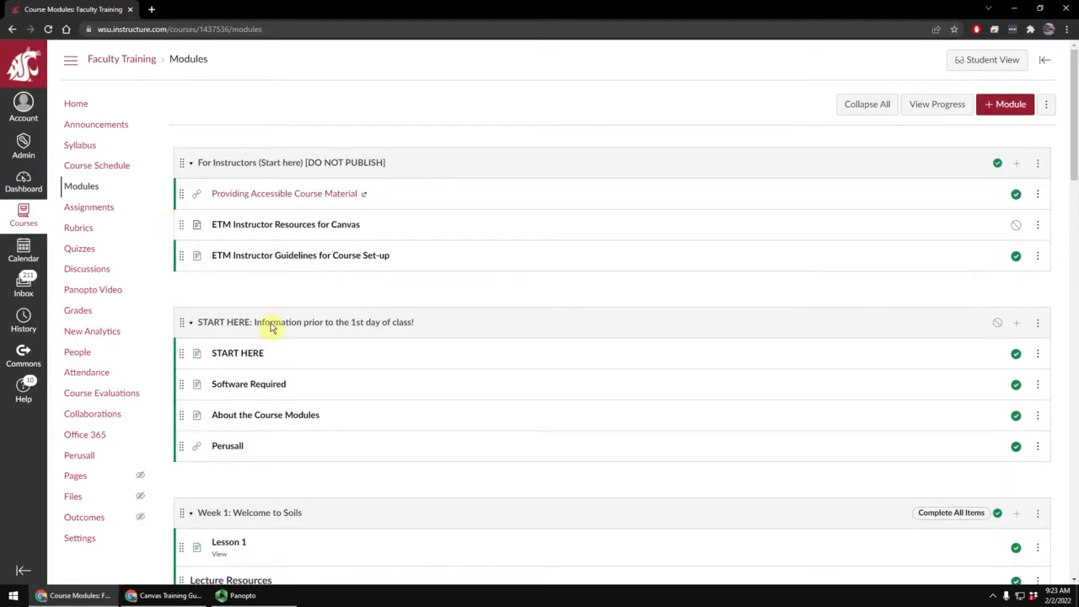
scroll(272, 327, "down", 3)
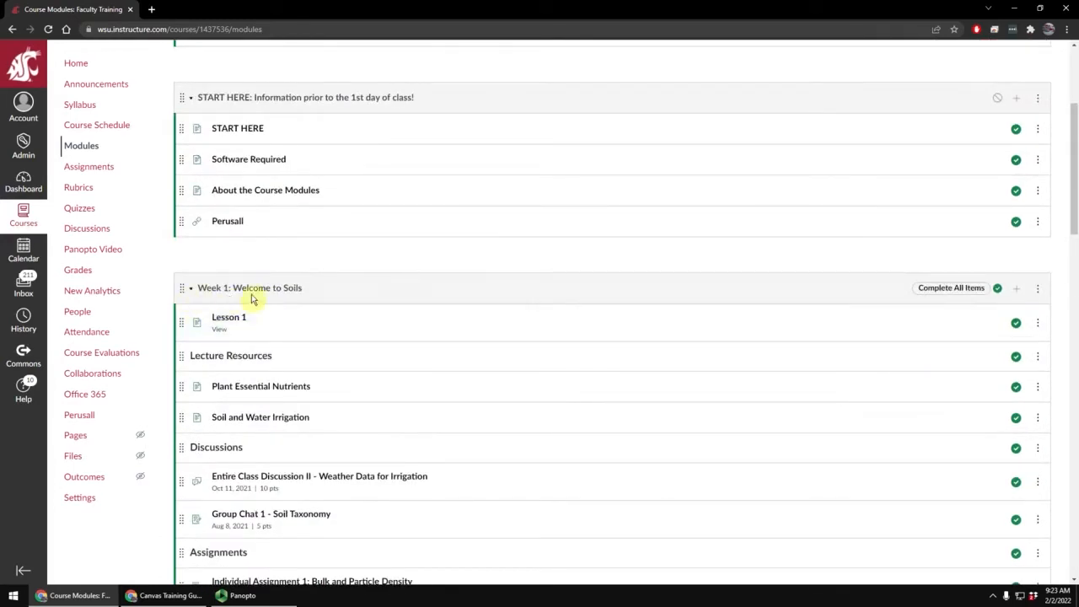
scroll(257, 342, "down", 3)
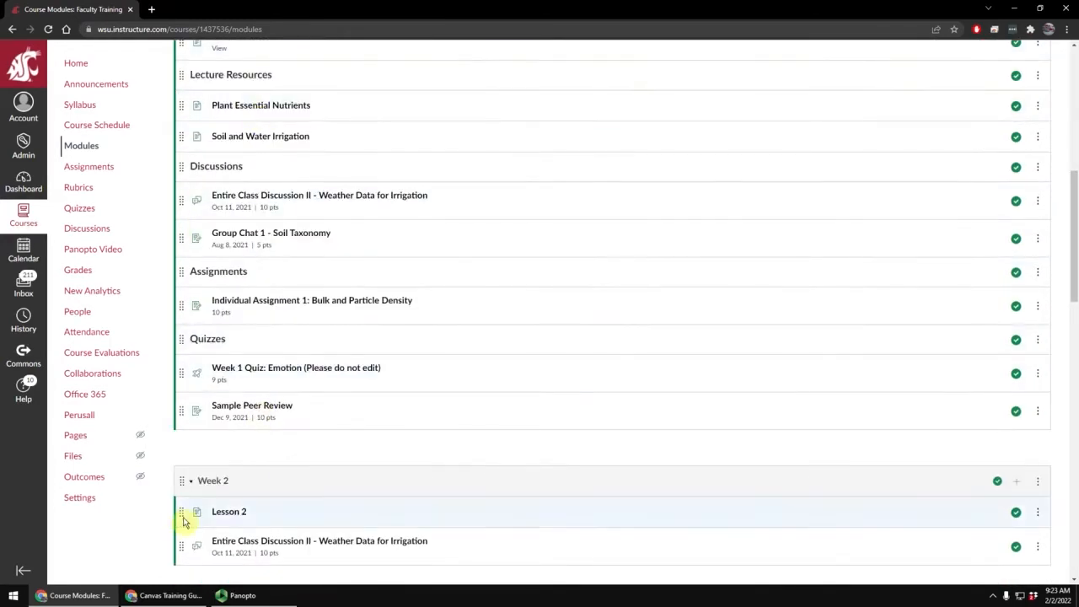
scroll(216, 502, "up", 3)
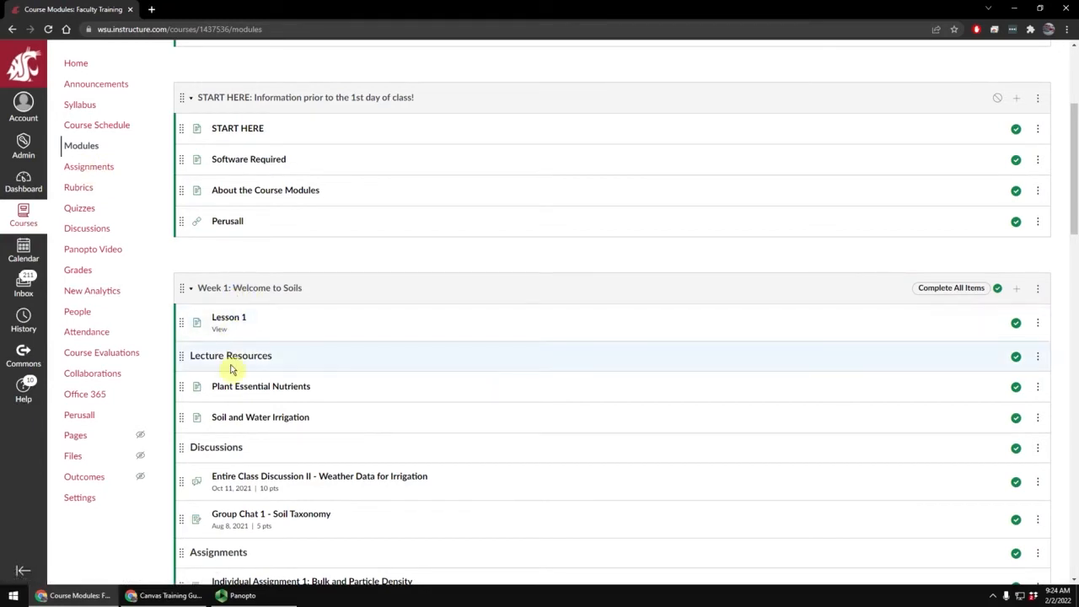
key("alt+Tab")
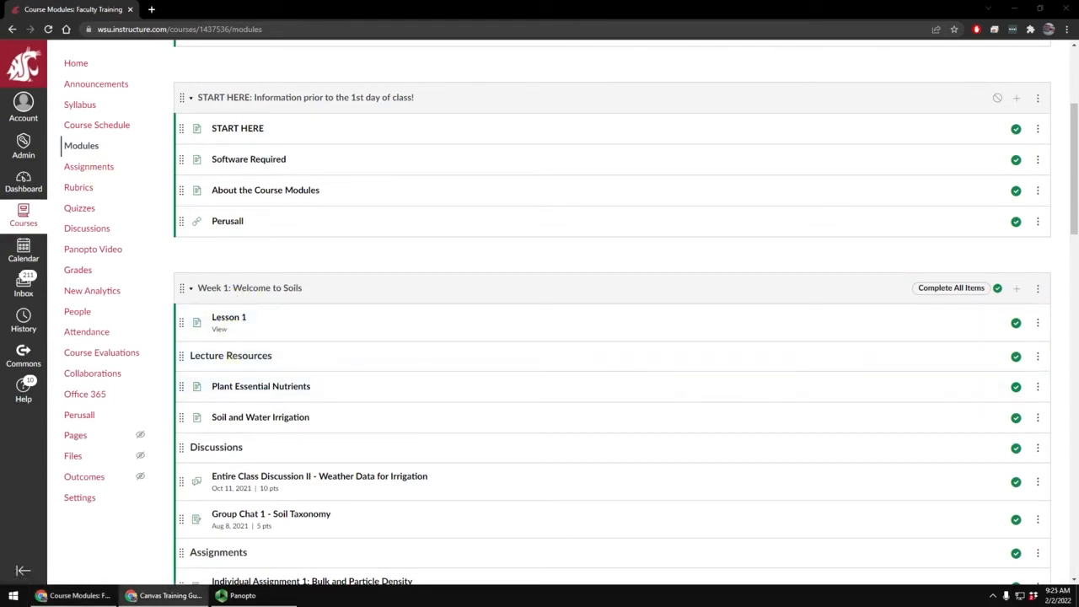
scroll(650, 287, "up", 3)
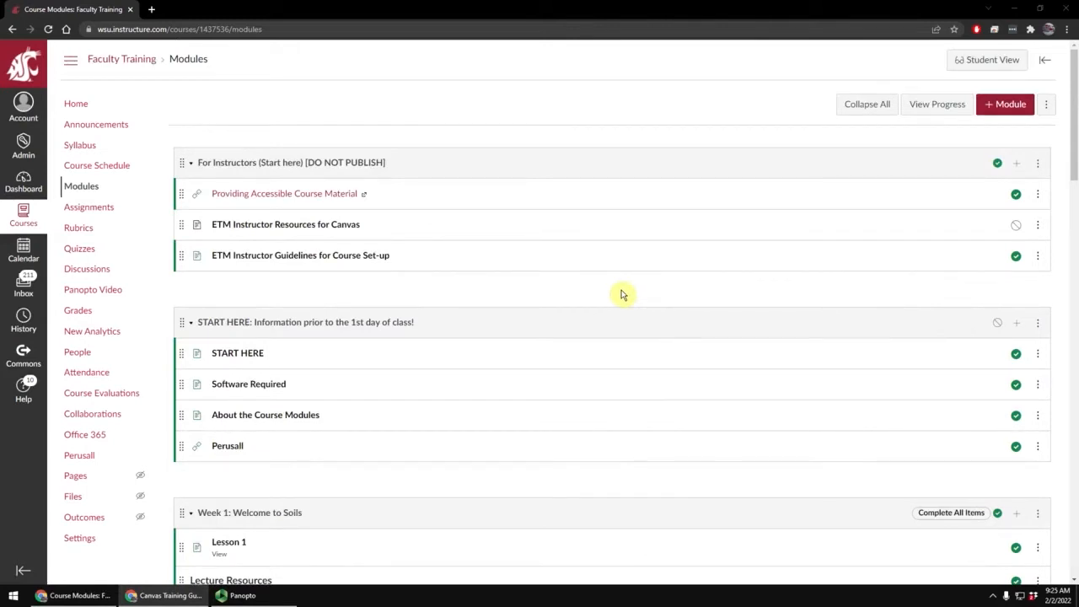
- Open the bulk assignment dates editor for the course assignments and review the due and availability dates
left_click(82, 216)
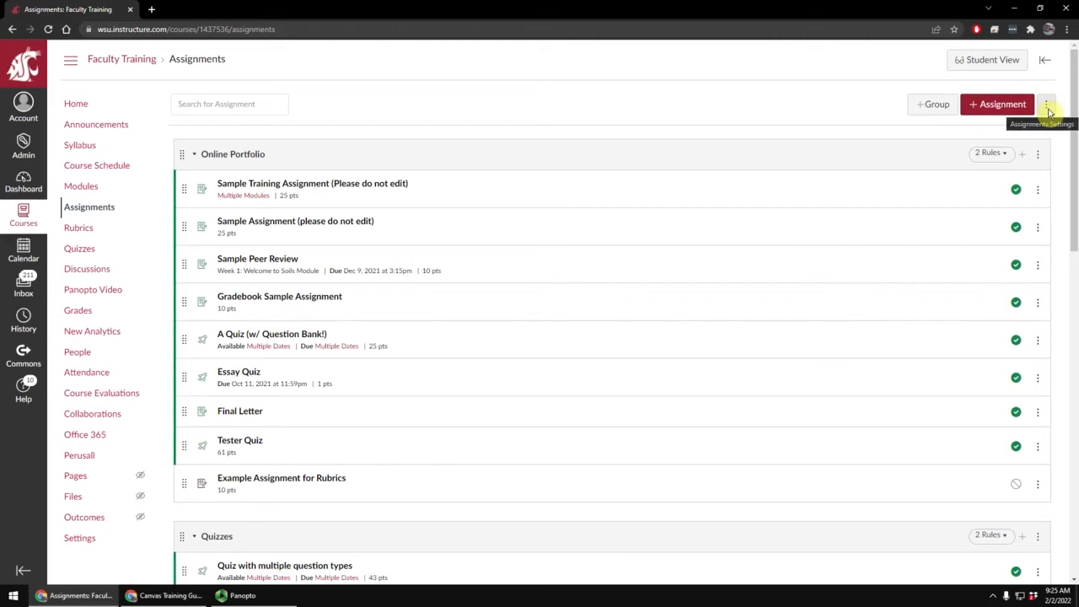
left_click(1047, 108)
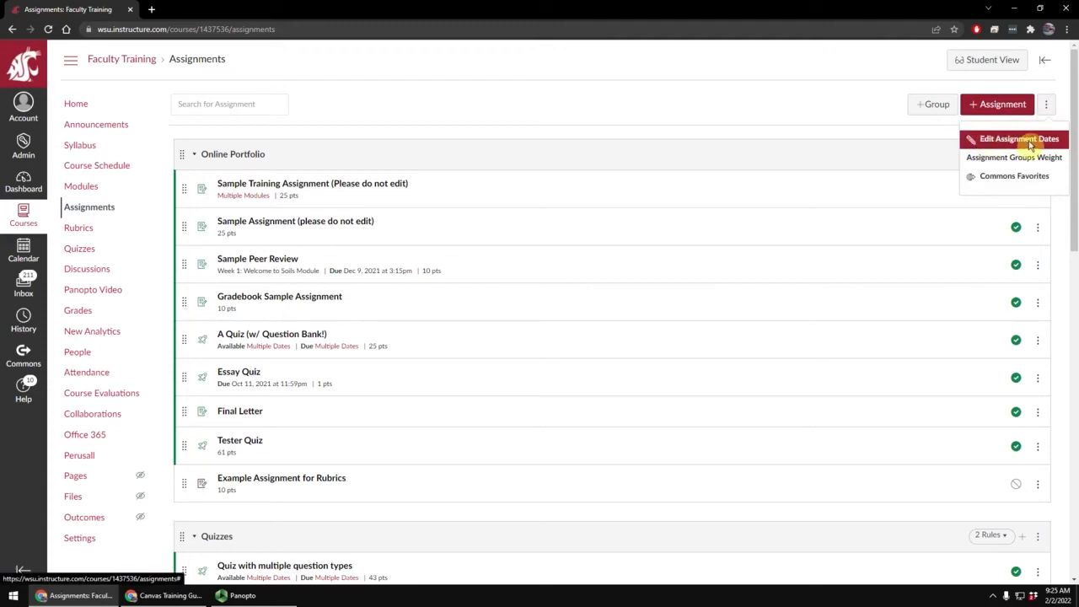
left_click(1029, 145)
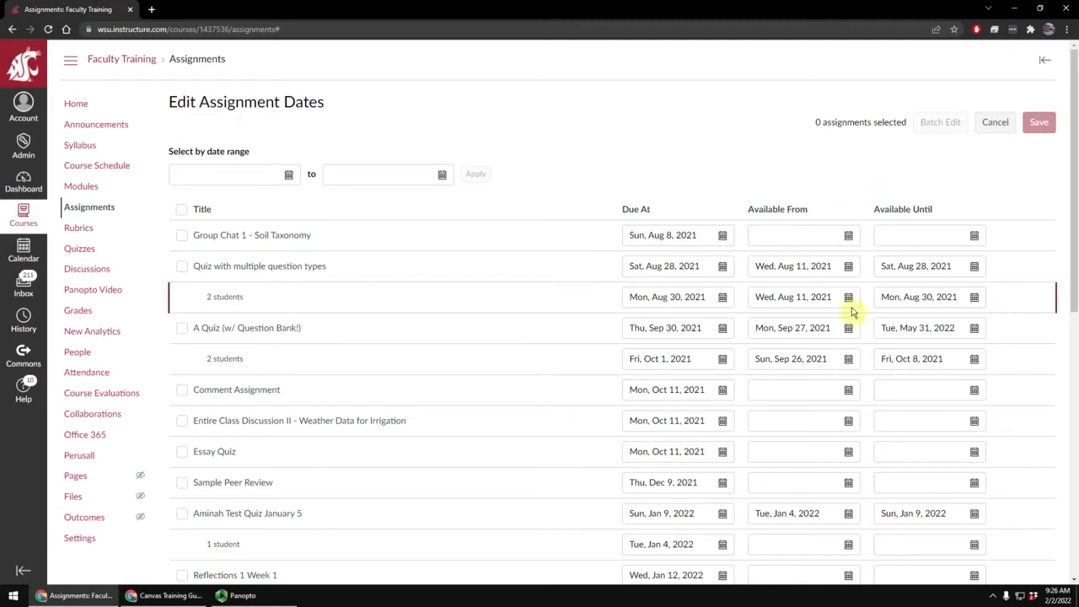
scroll(851, 311, "down", 7)
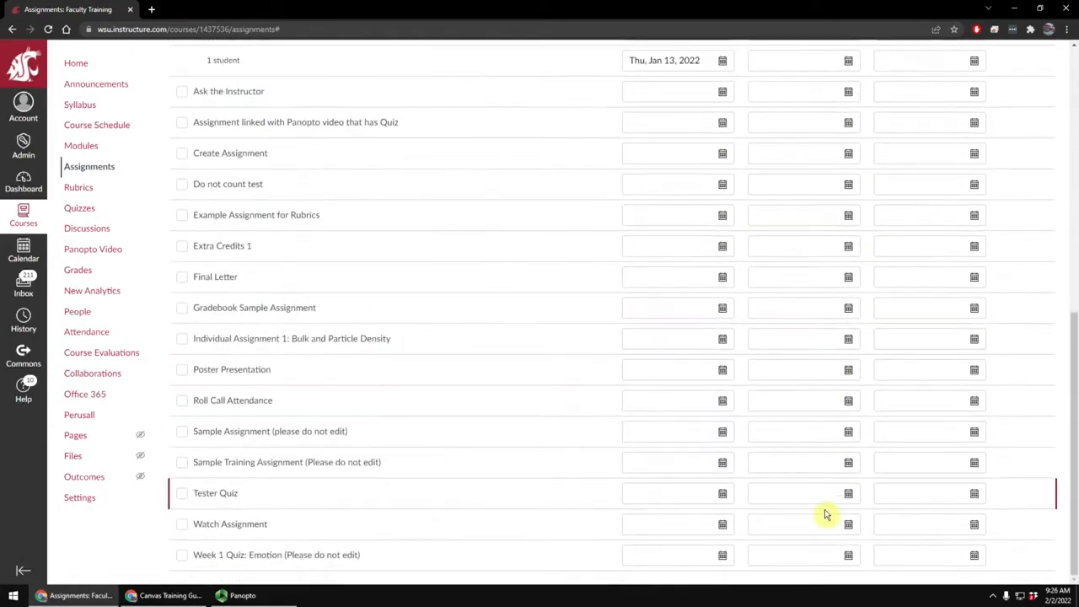
scroll(825, 492, "up", 6)
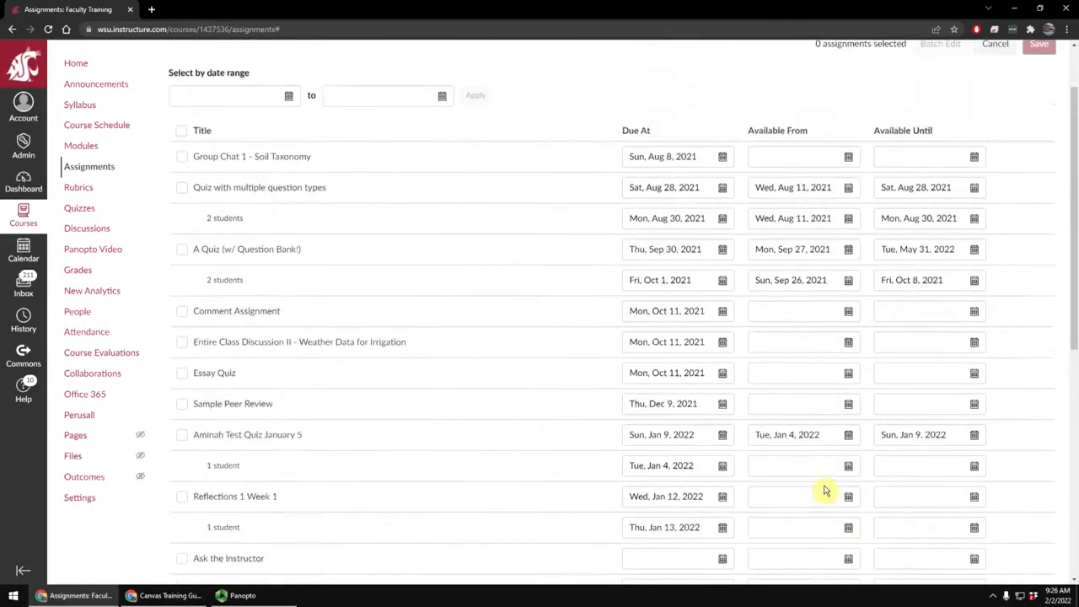
scroll(825, 492, "up", 1)
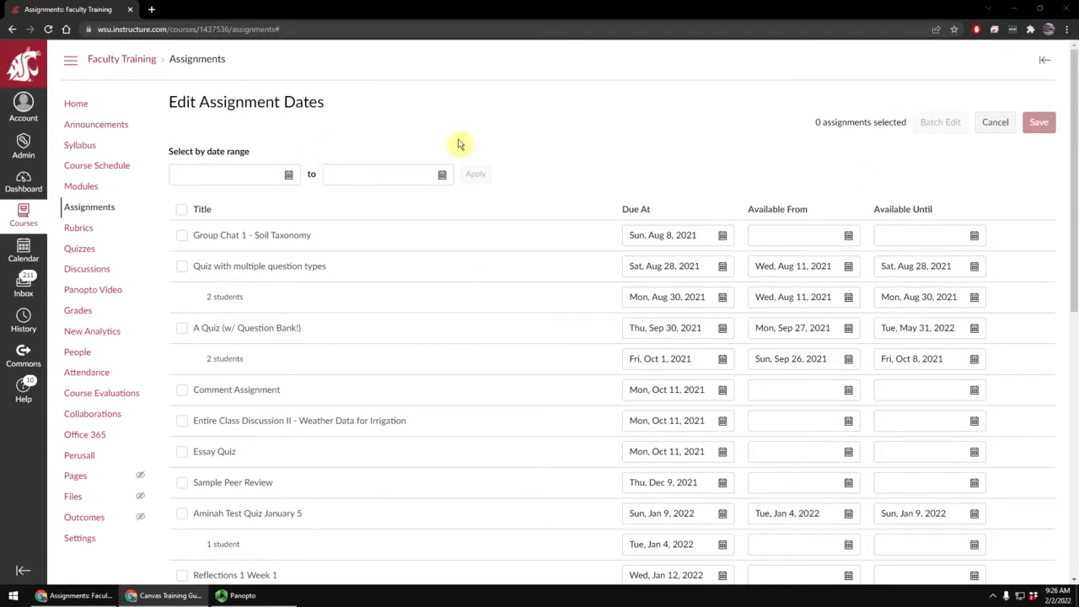
- Return to the assignments list without editing any dates and review how the assignments are grouped
left_click(88, 211)
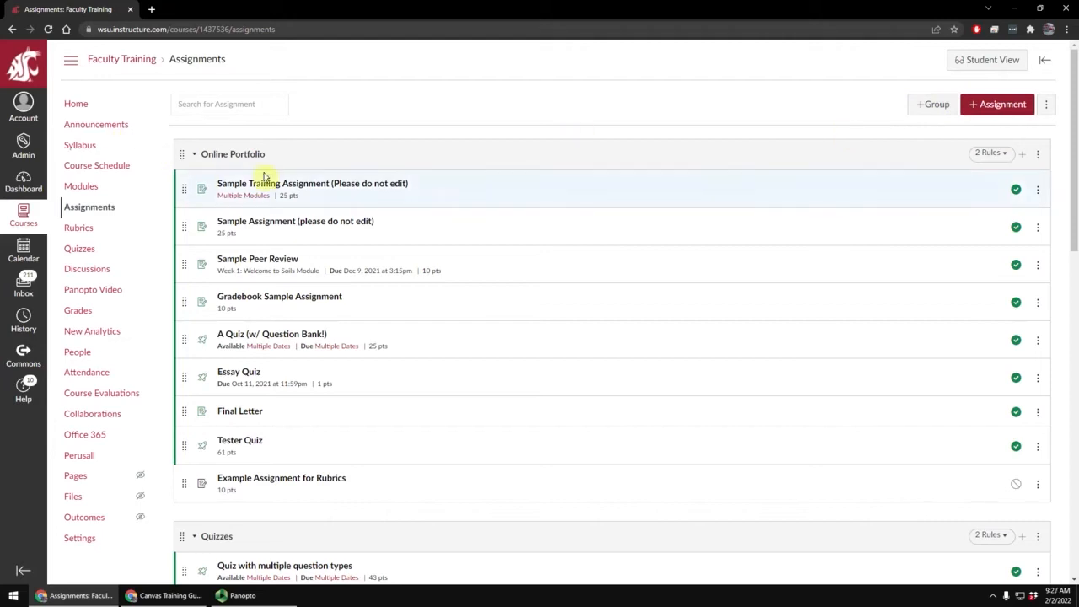
scroll(316, 304, "down", 3)
scroll(245, 400, "up", 3)
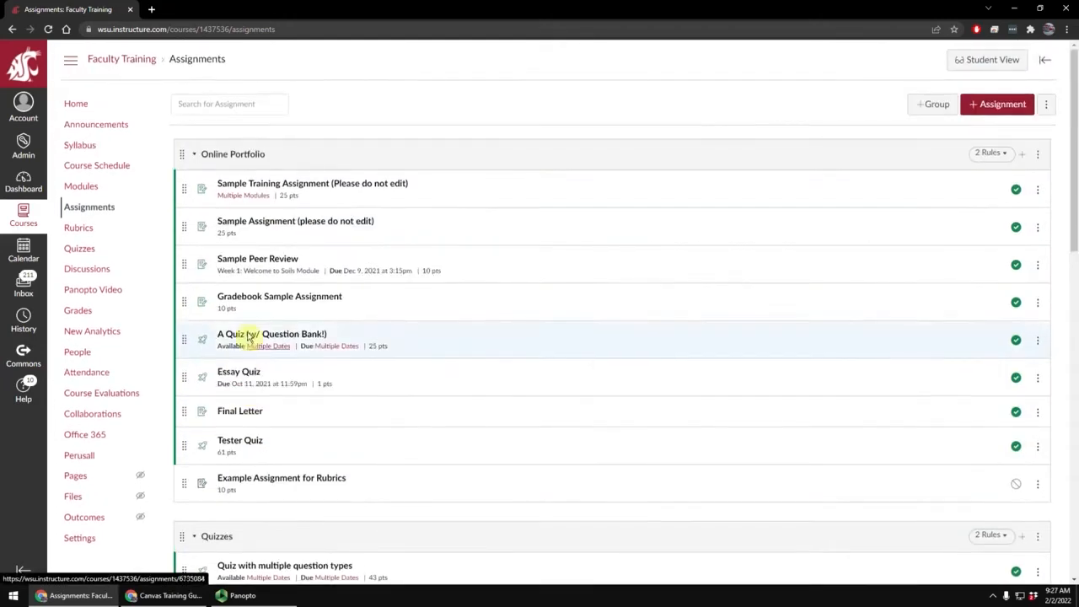
scroll(236, 346, "down", 2)
scroll(295, 379, "down", 4)
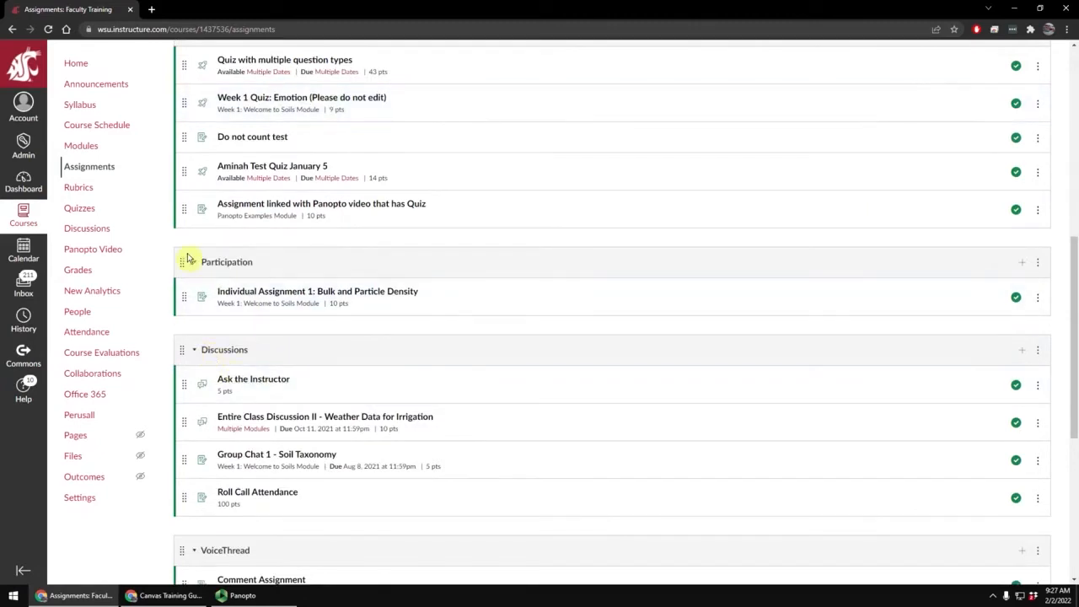
scroll(313, 527, "up", 5)
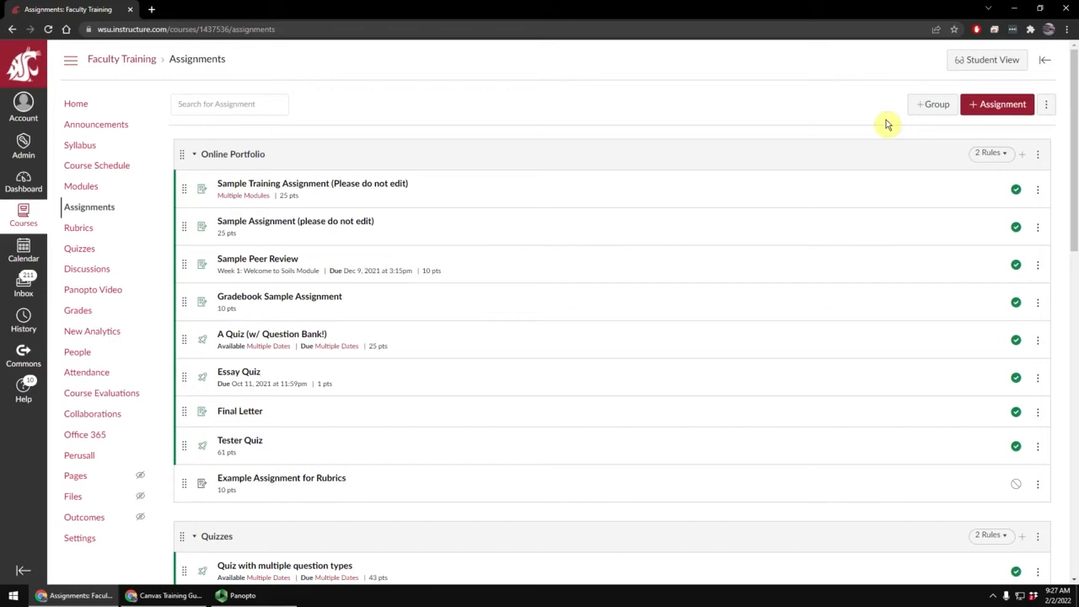
- Add an assignment group named "Practice" and locate it at the end of the assignments list
left_click(932, 104)
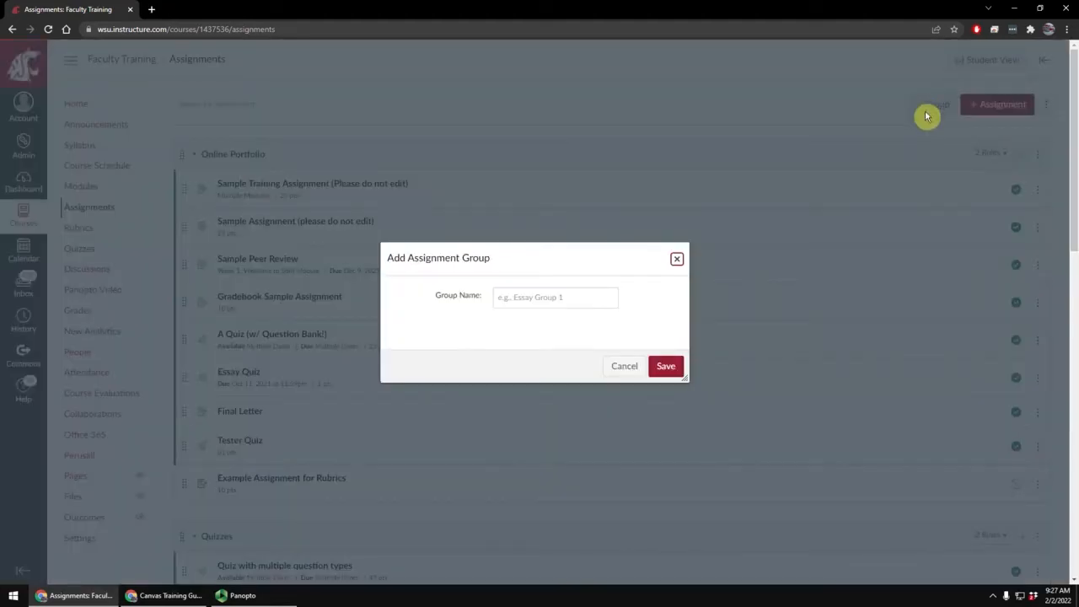
left_click(539, 301)
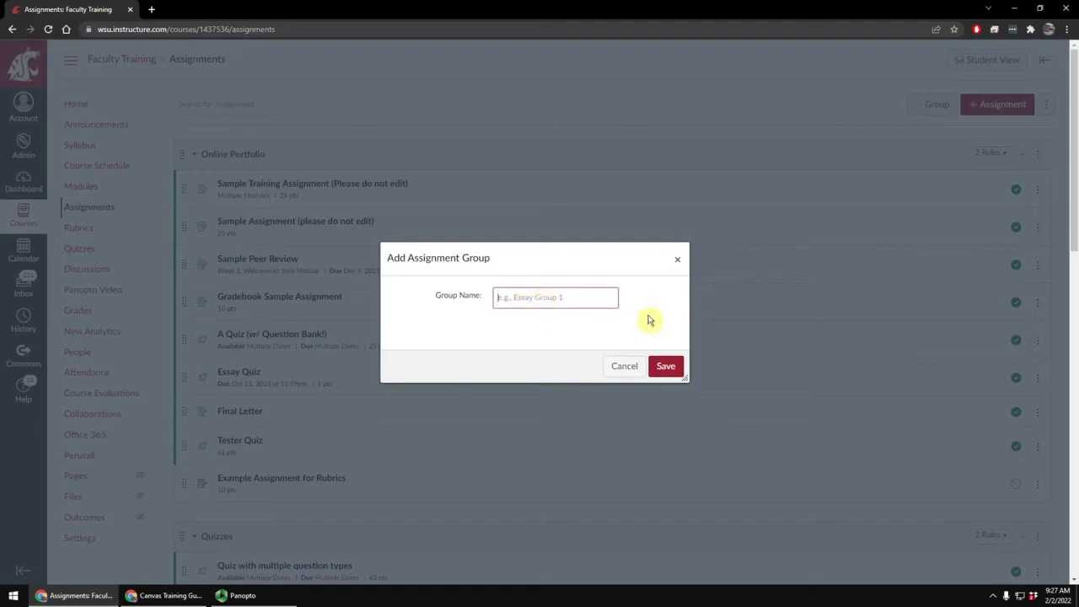
type("Practice")
left_click(662, 368)
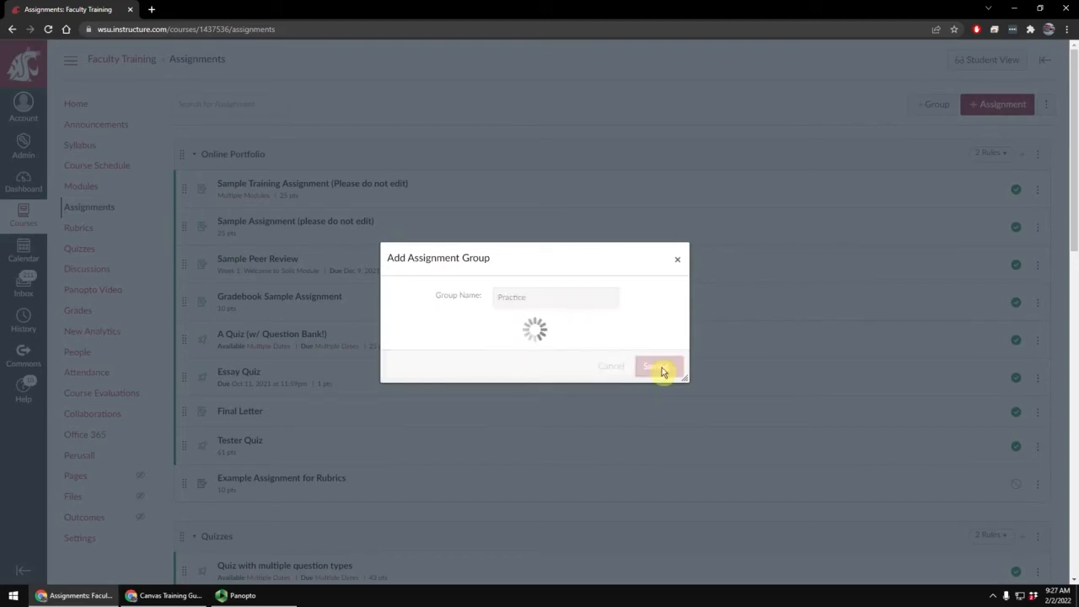
scroll(542, 325, "down", 3)
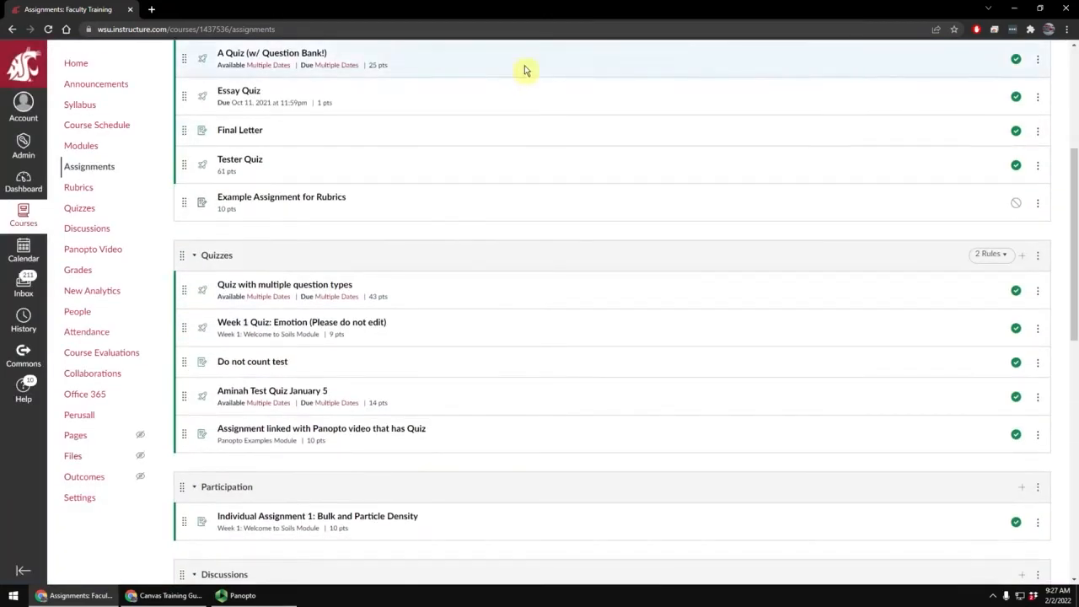
scroll(369, 497, "down", 3)
scroll(374, 491, "down", 5)
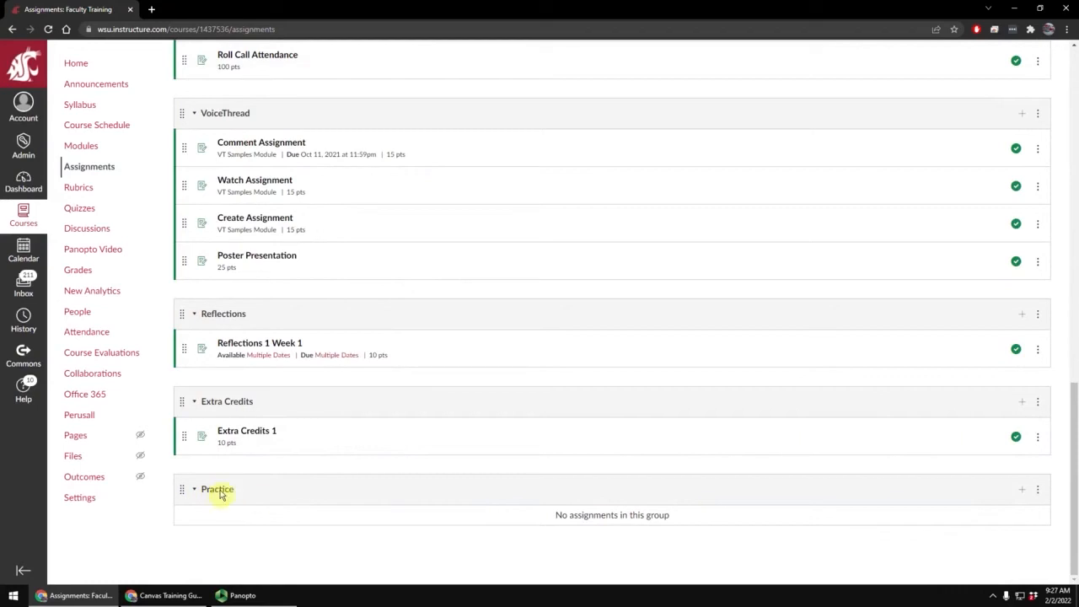
left_click(164, 595)
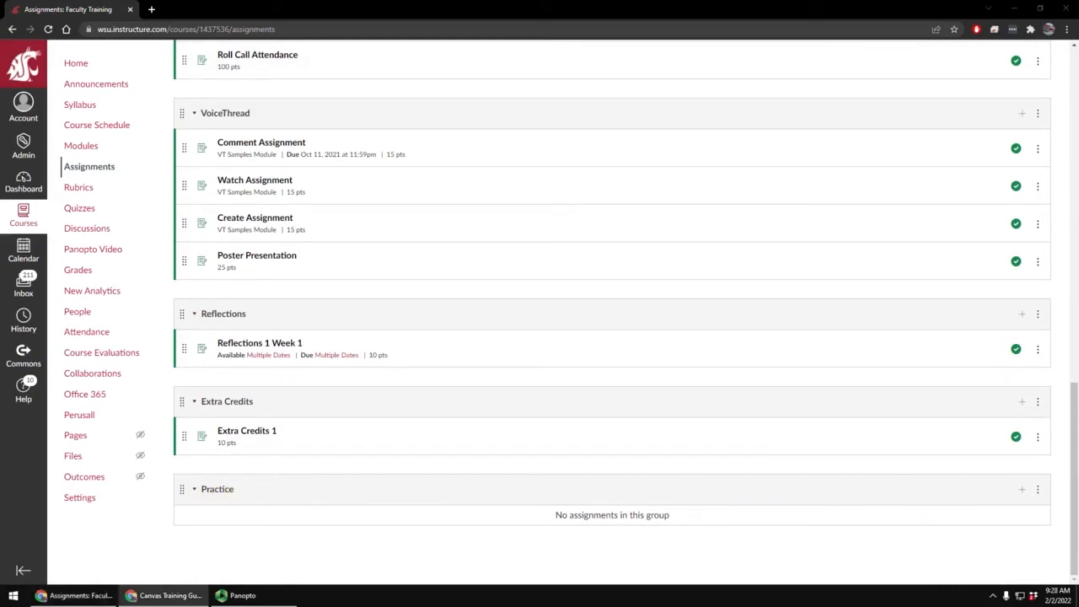
scroll(727, 375, "up", 3)
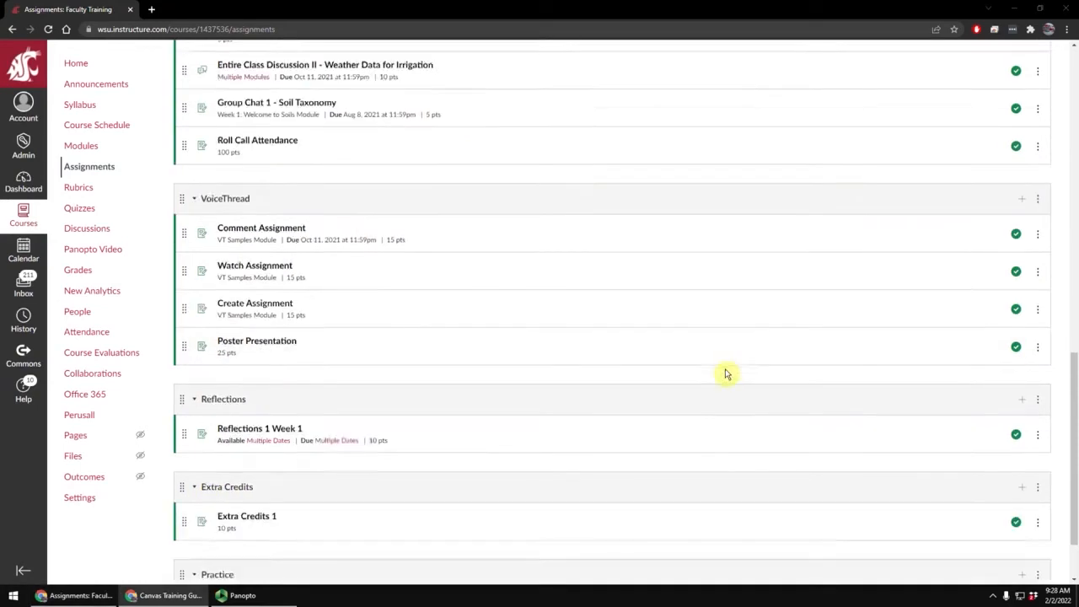
scroll(733, 380, "up", 10)
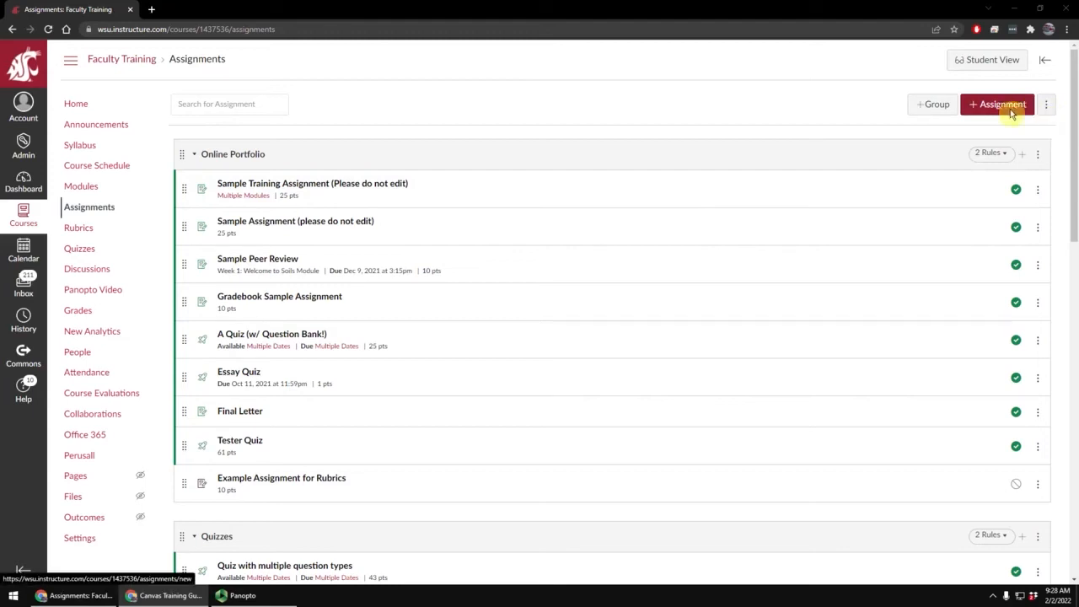
- Enable weighting the final grade by assignment groups, set the Online Portfolio group to 15%, and save the weights
left_click(1046, 105)
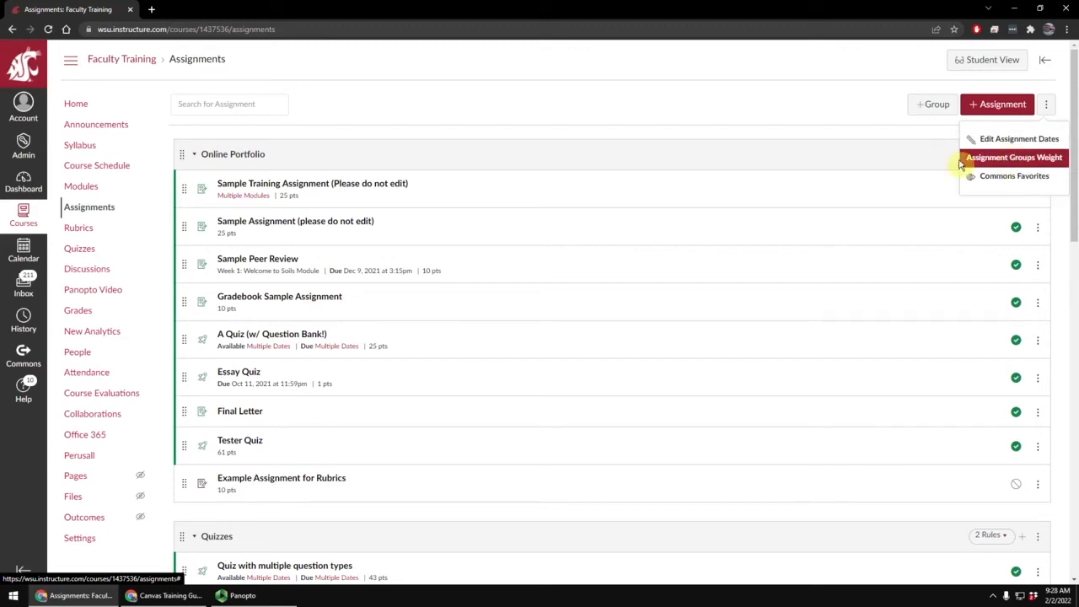
left_click(1021, 164)
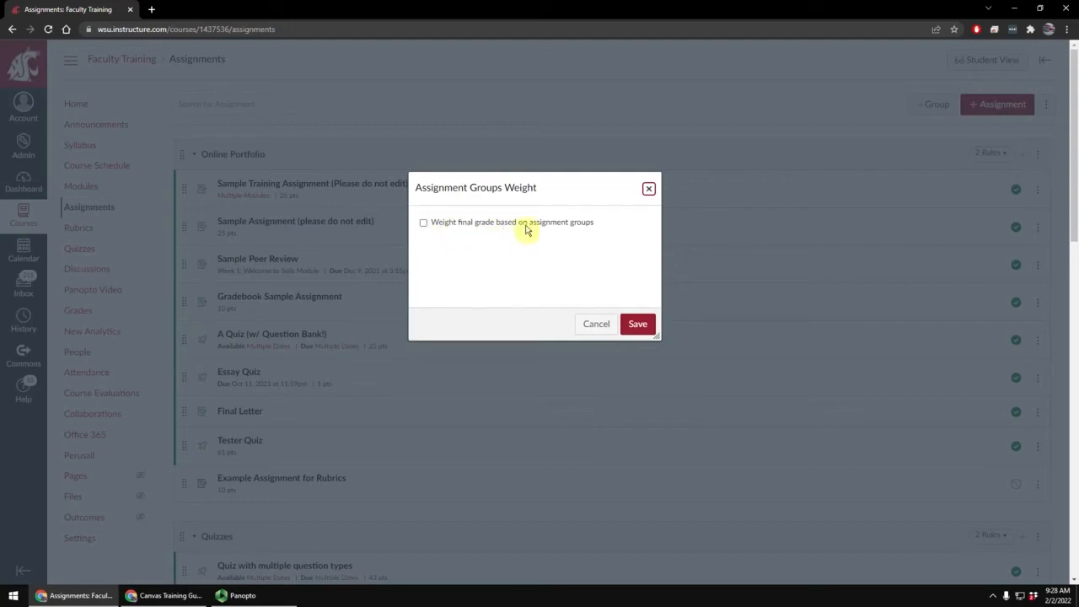
left_click(424, 224)
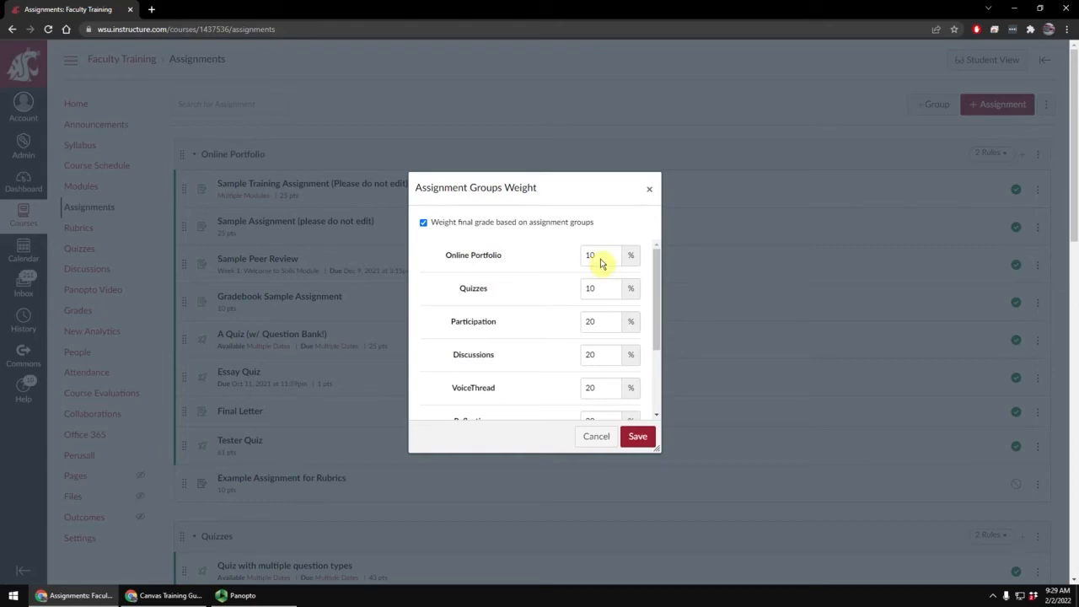
scroll(601, 263, "down", 1)
scroll(600, 264, "up", 1)
scroll(601, 264, "down", 3)
scroll(600, 263, "up", 3)
left_click(600, 261)
type("5")
key("Return")
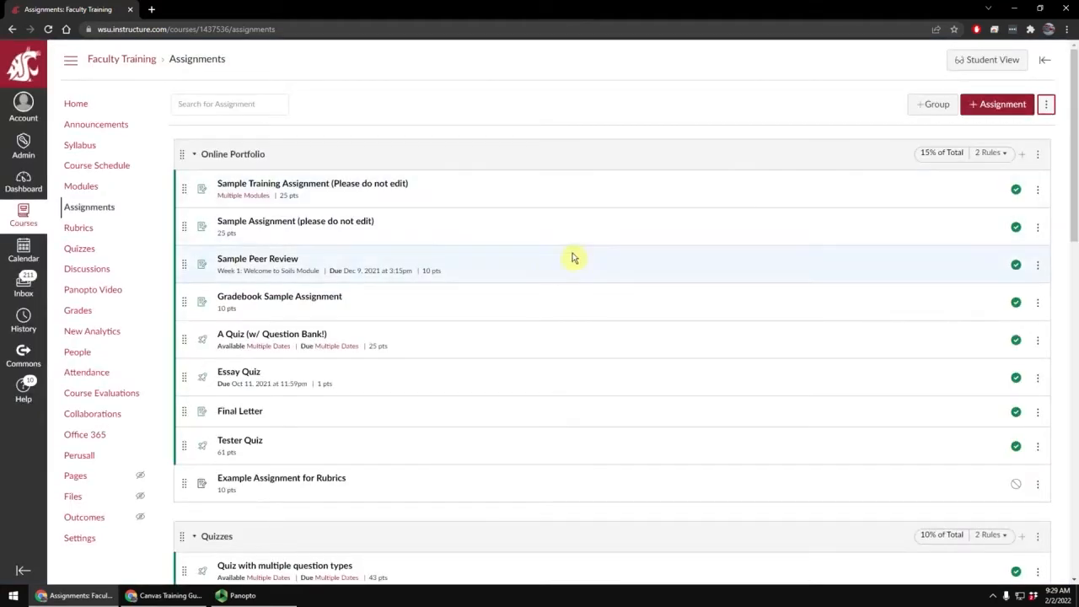
- Set the Online Portfolio group's weight to 10%, check the weights of the other groups, and save
left_click(1045, 106)
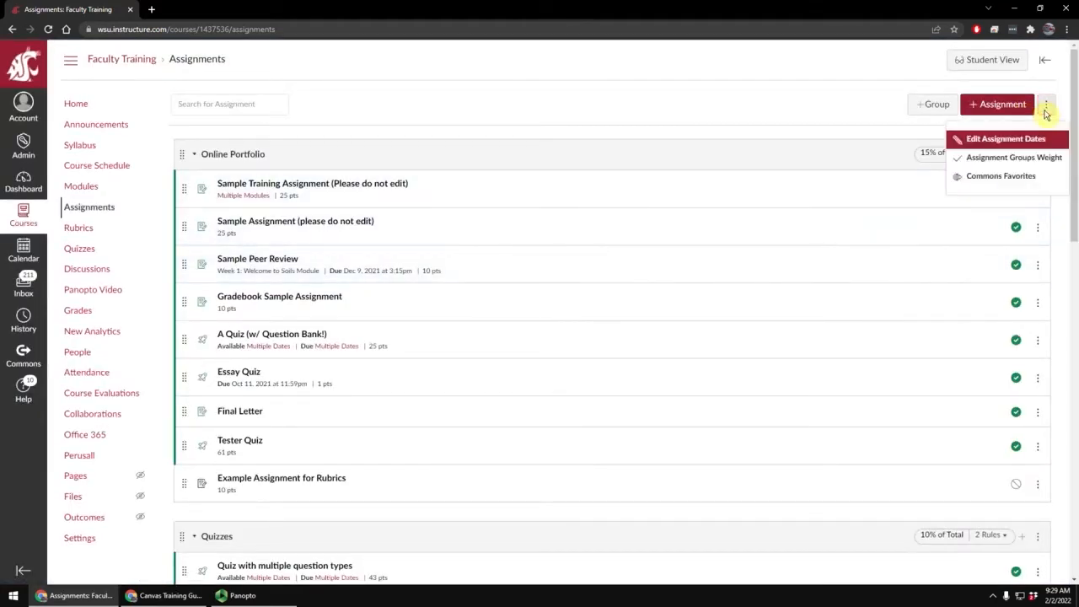
left_click(1014, 159)
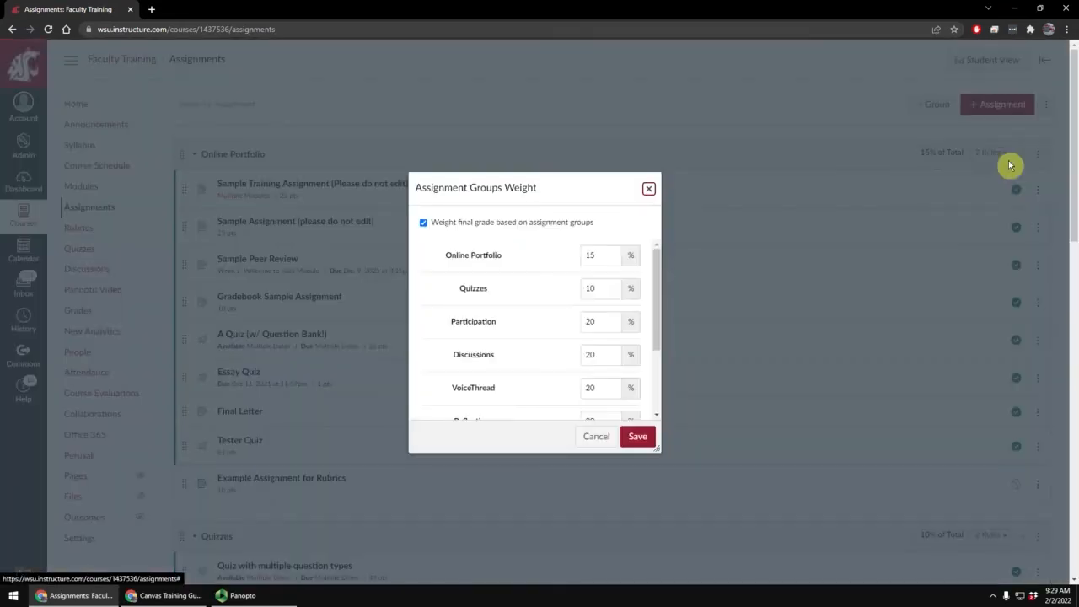
left_click(597, 262)
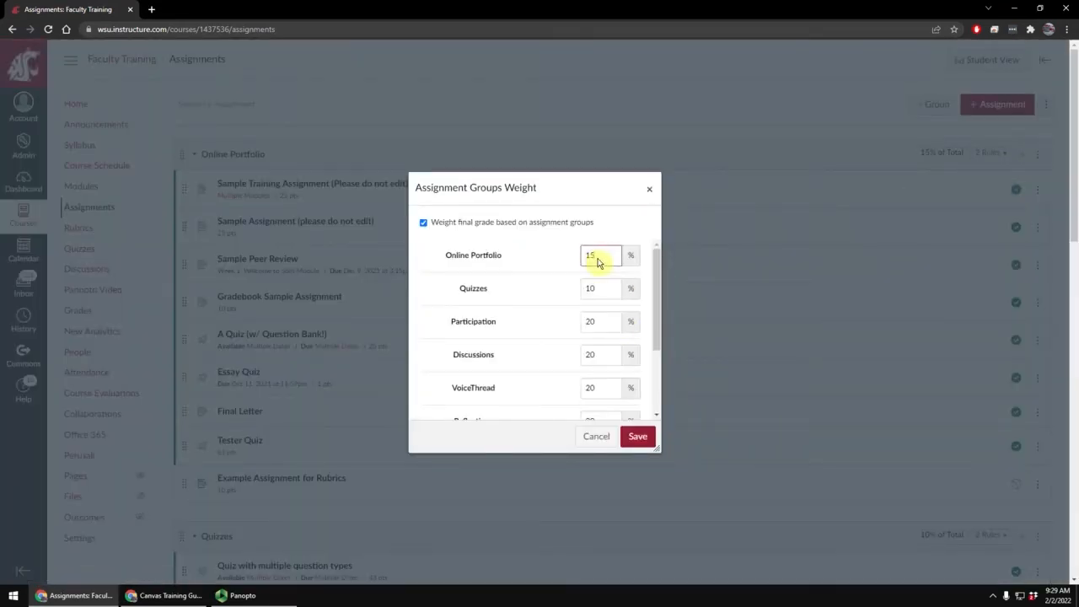
key("BackSpace")
type("0")
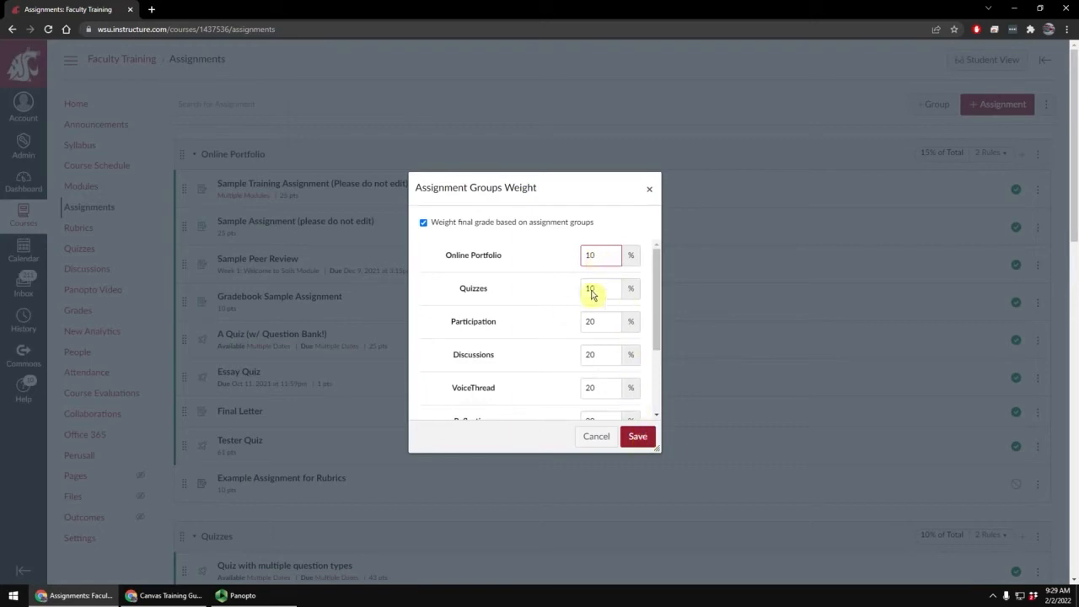
scroll(590, 279, "down", 5)
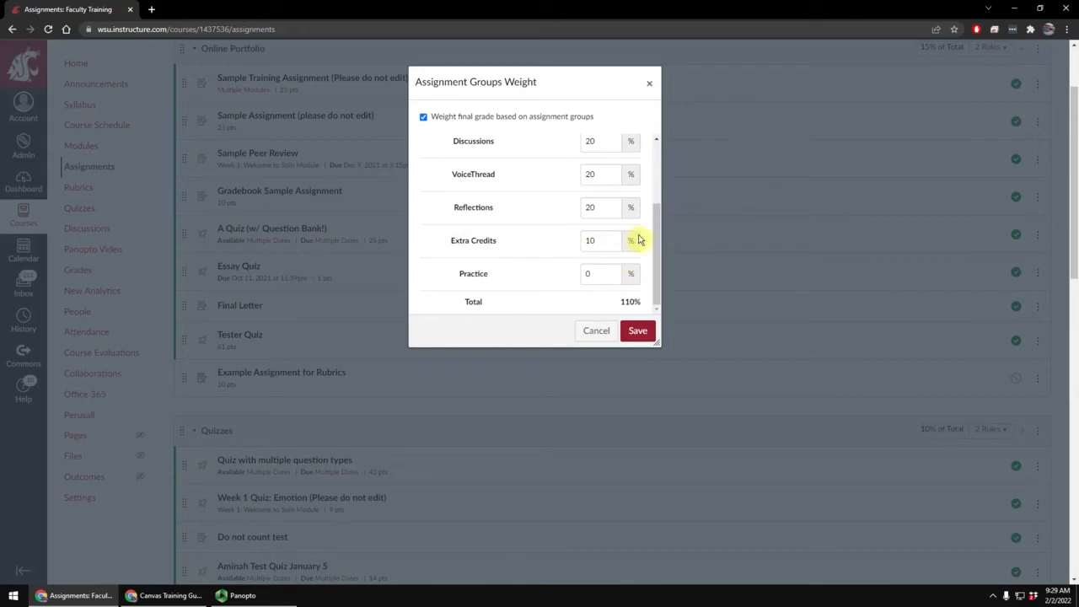
left_click(609, 273)
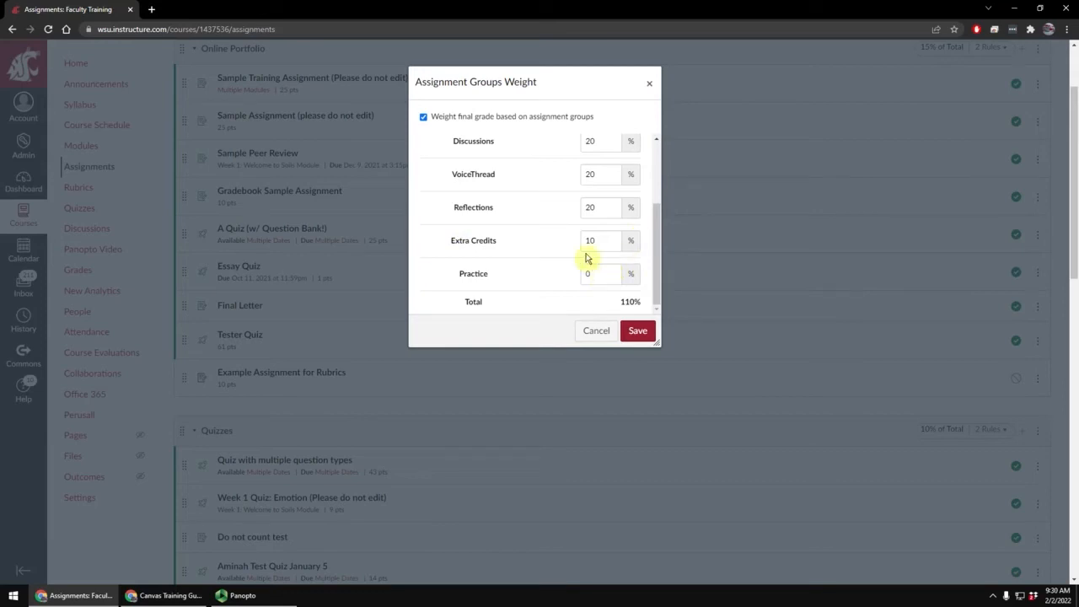
left_click(639, 332)
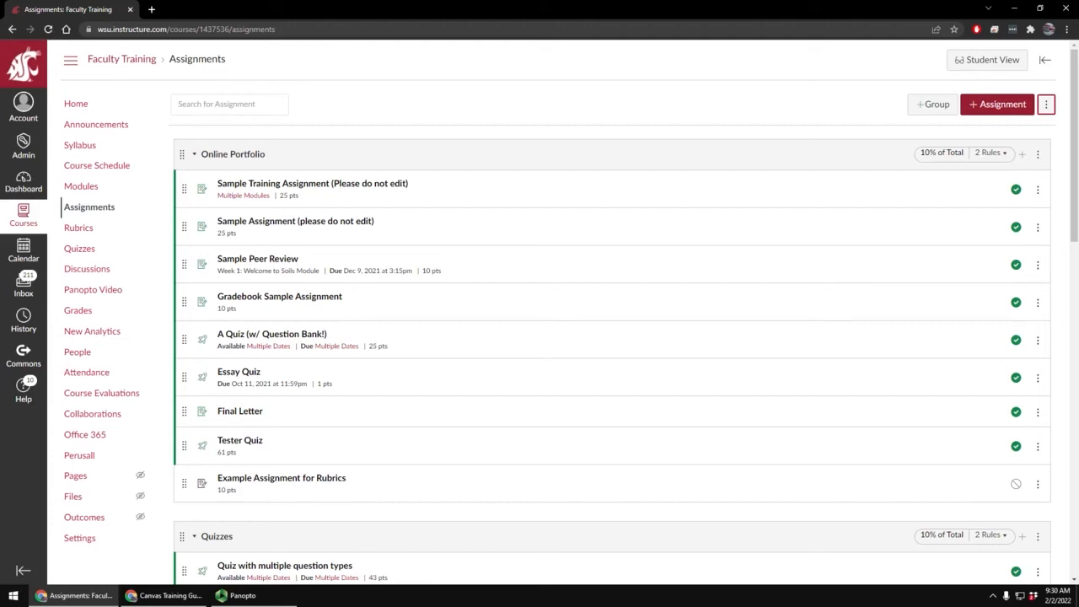
key("alt+Tab")
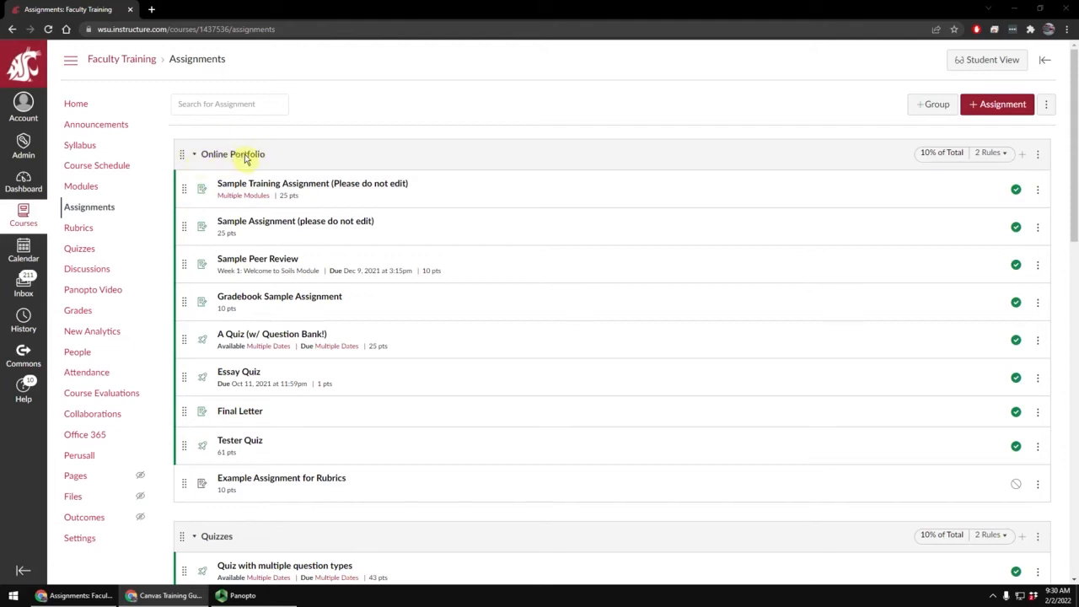
- Open the Online Portfolio group's settings, review its name, grade percentage, ignored-score and never-drop rules, and save without editing anything
left_click(1038, 155)
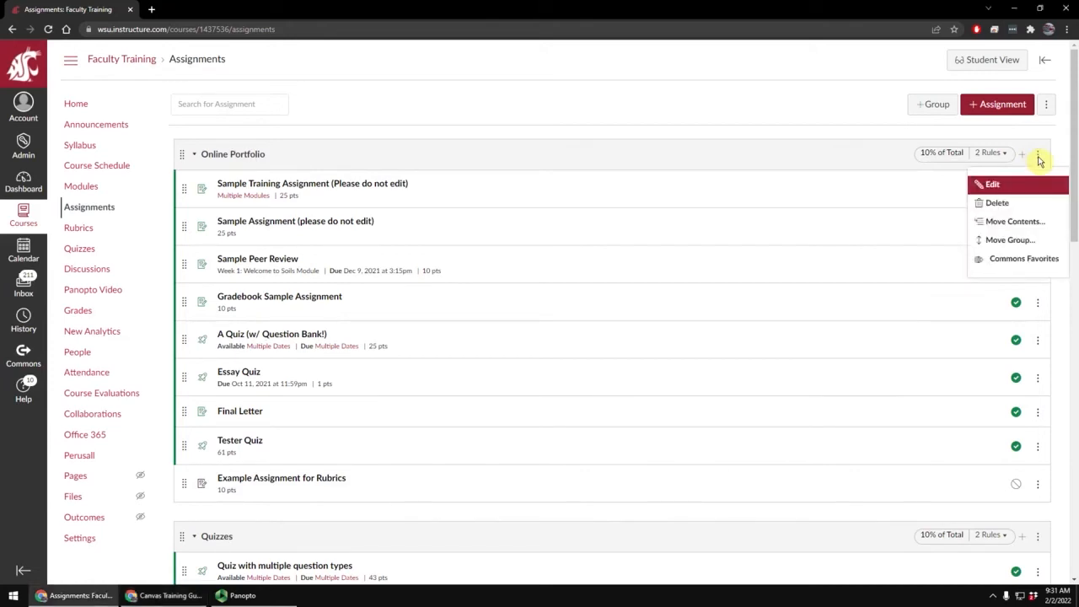
left_click(995, 186)
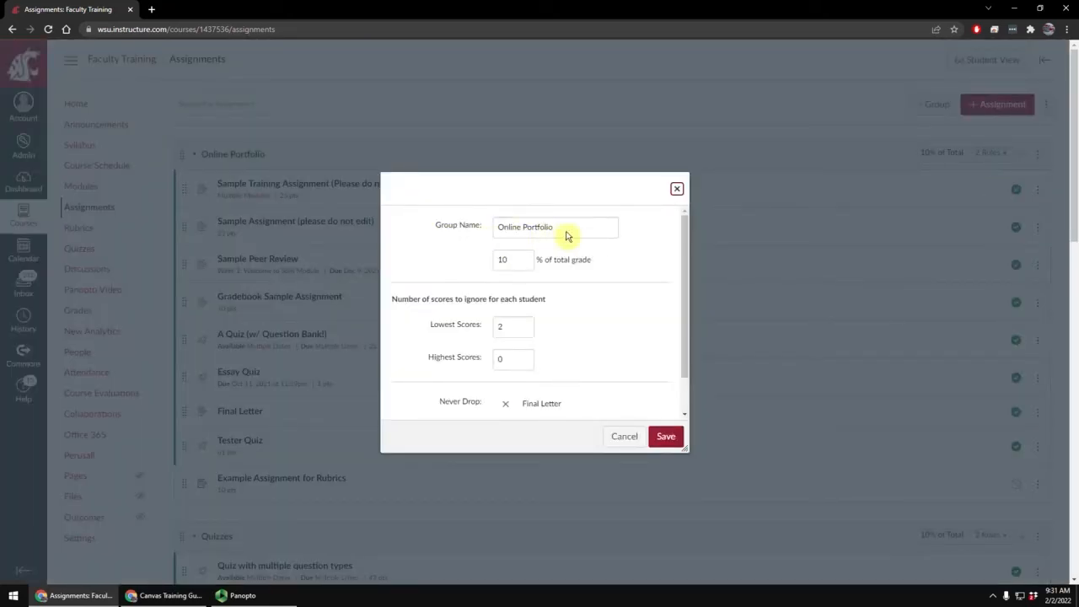
left_click_drag(568, 233, 503, 227)
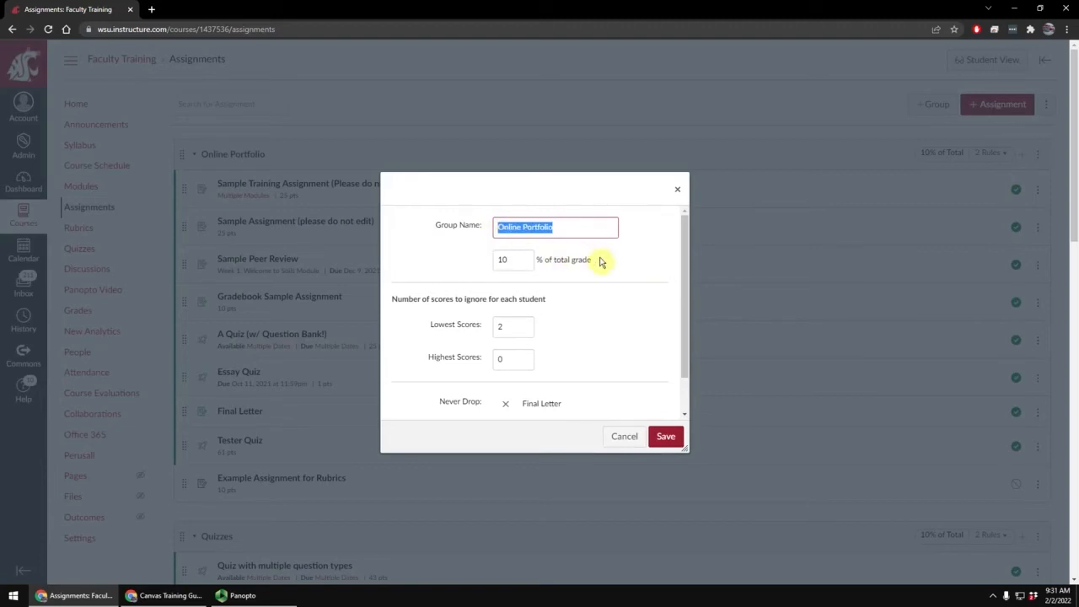
left_click(510, 267)
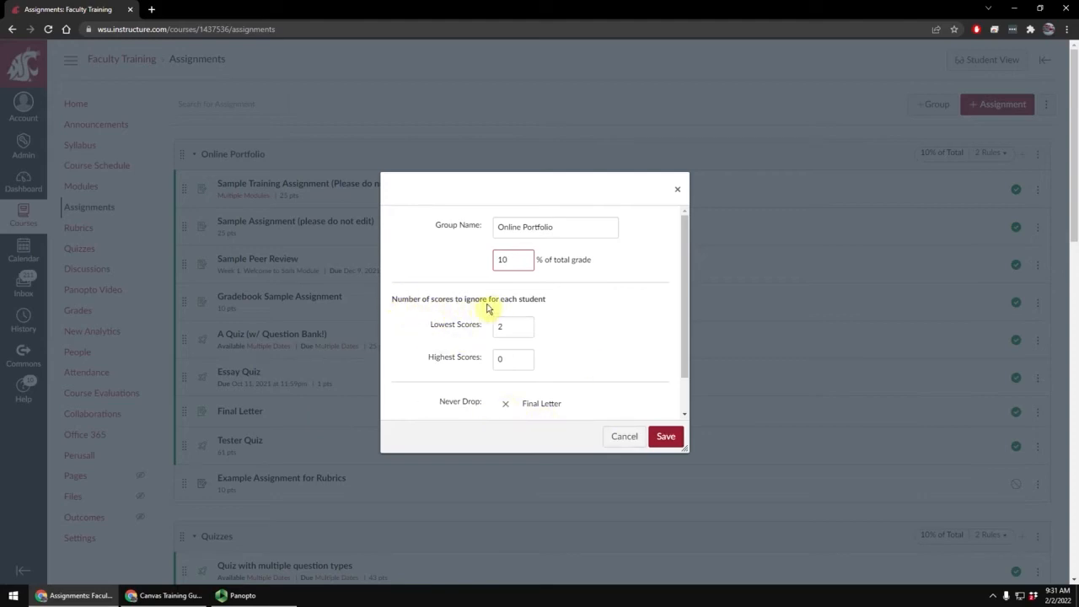
left_click_drag(489, 304, 466, 301)
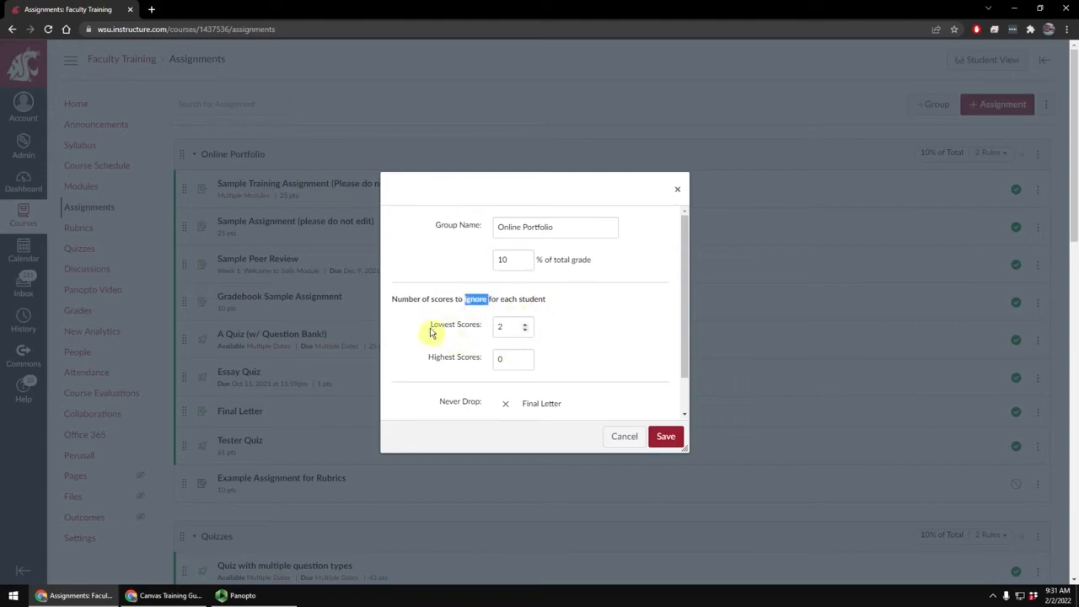
left_click(501, 329)
double_click(500, 329)
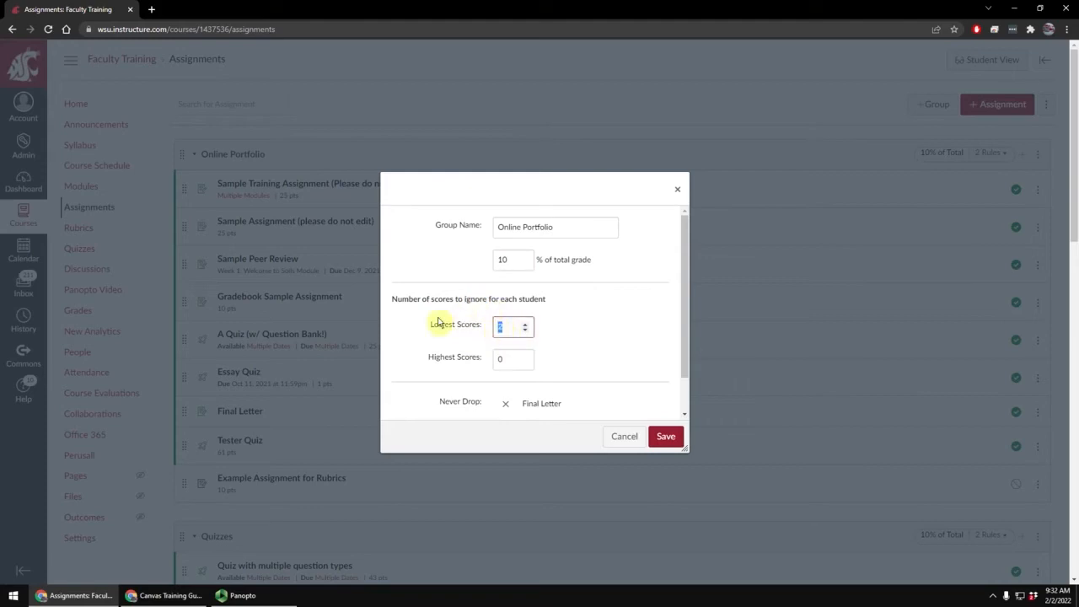
left_click(400, 359)
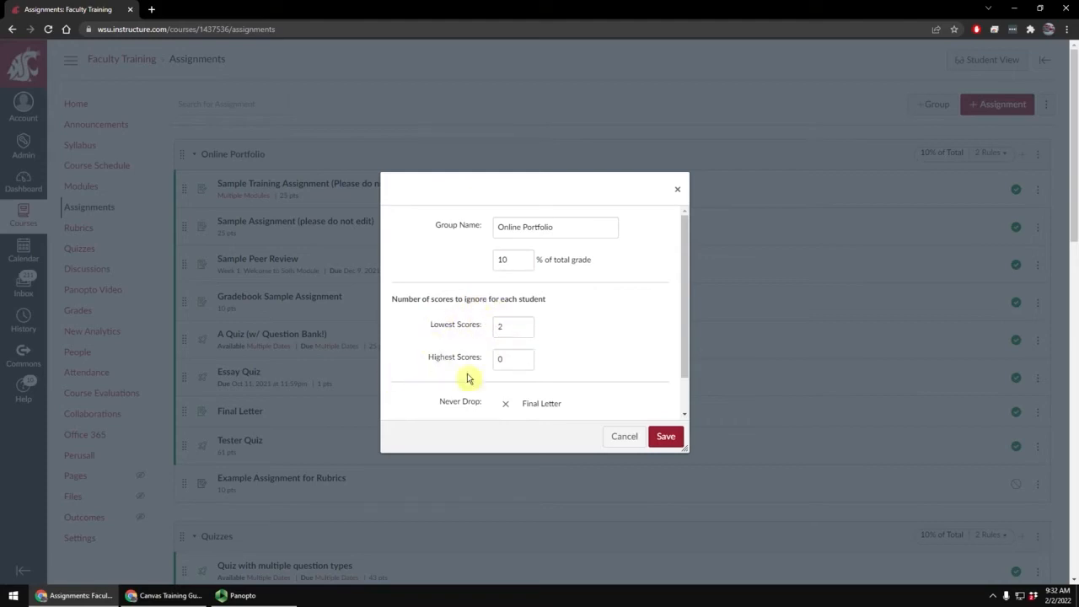
left_click(508, 365)
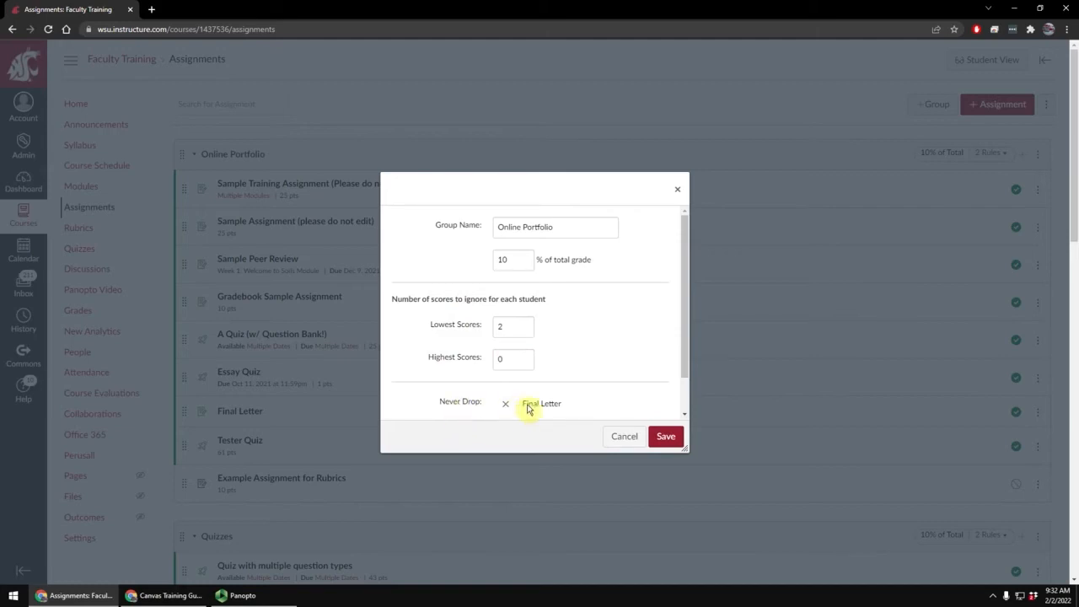
scroll(465, 408, "down", 1)
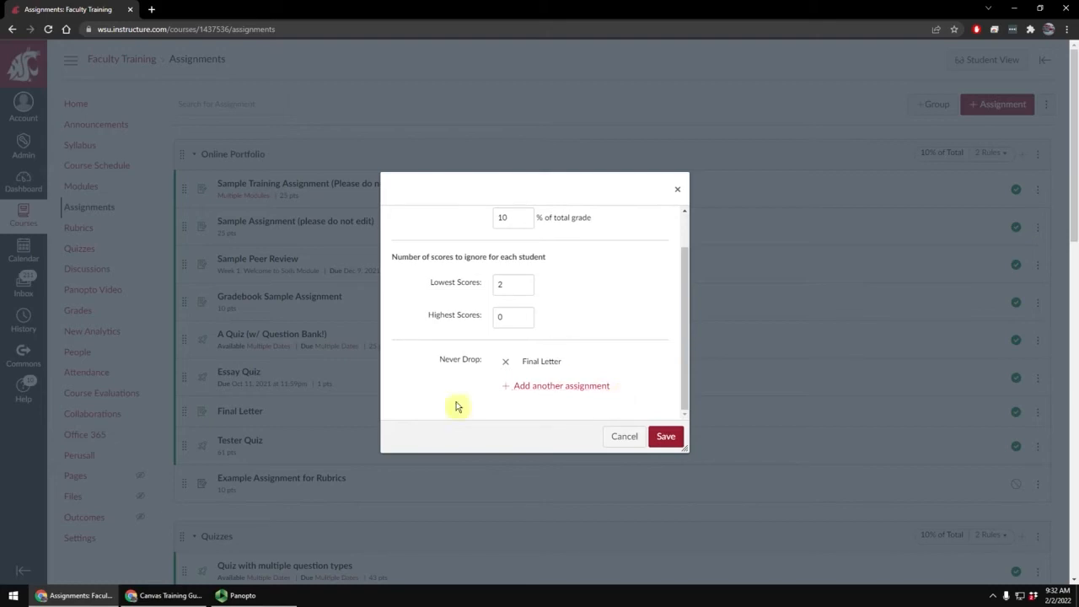
scroll(549, 332, "up", 2)
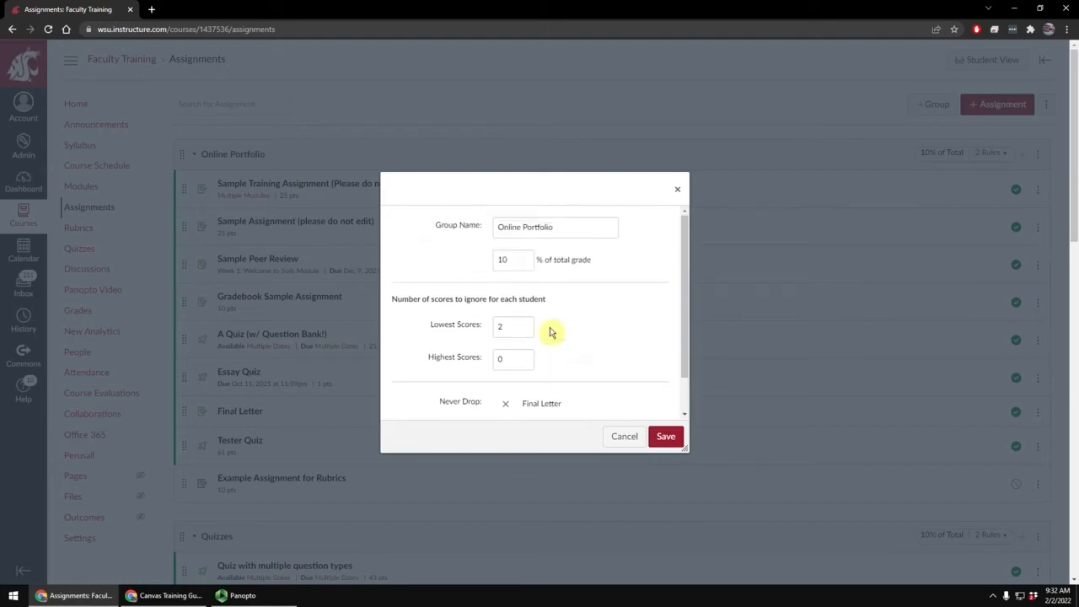
left_click(668, 440)
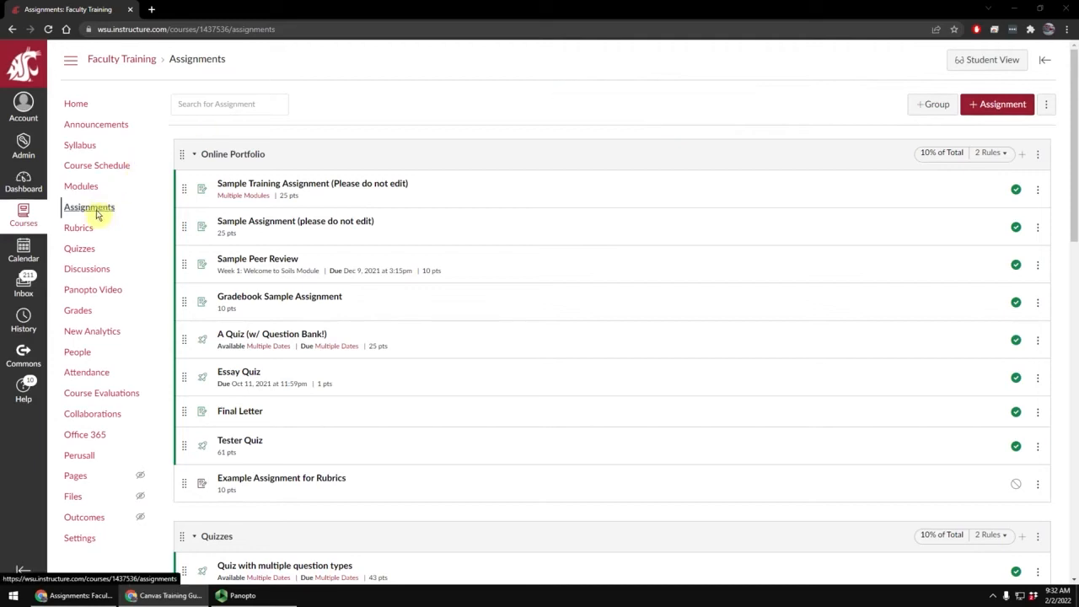
- Create an assignment named "Practice Assignment" with the description "Here are the instructions."
left_click(1007, 113)
left_click(1007, 113)
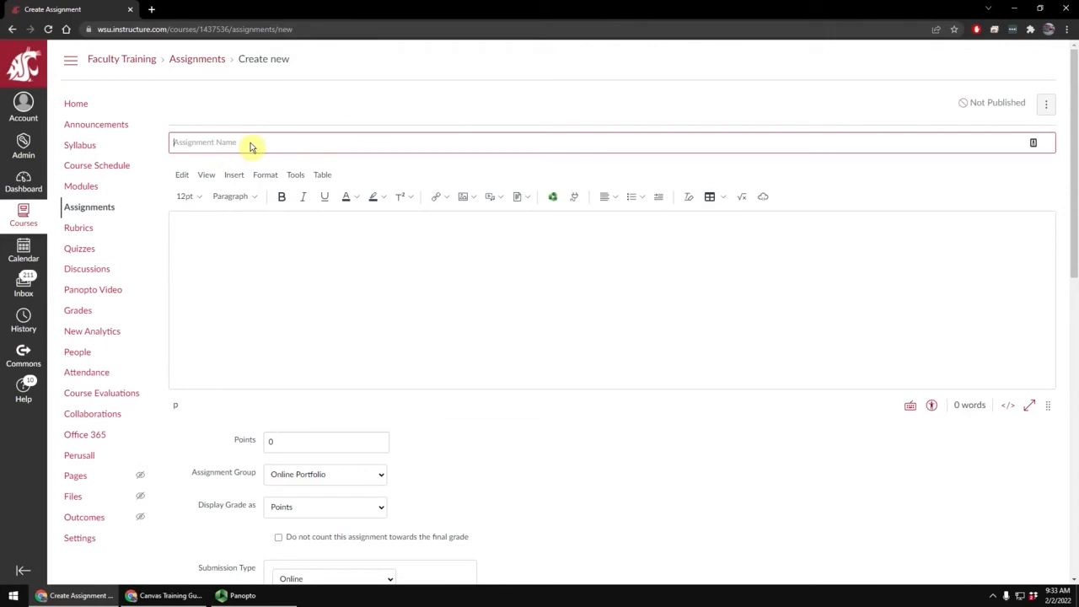
type("Practice Assignment")
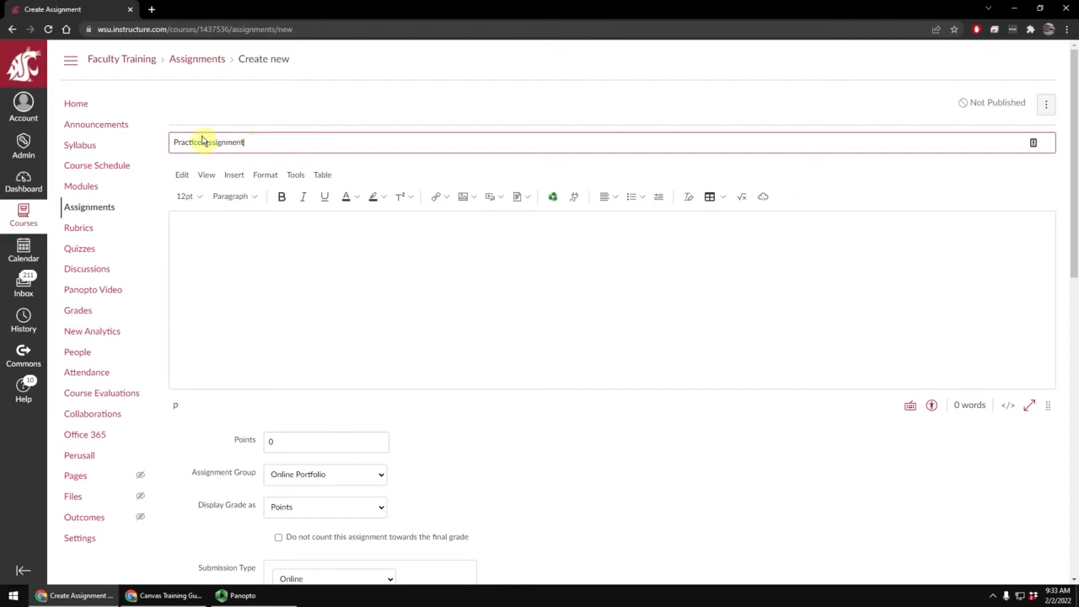
left_click(272, 253)
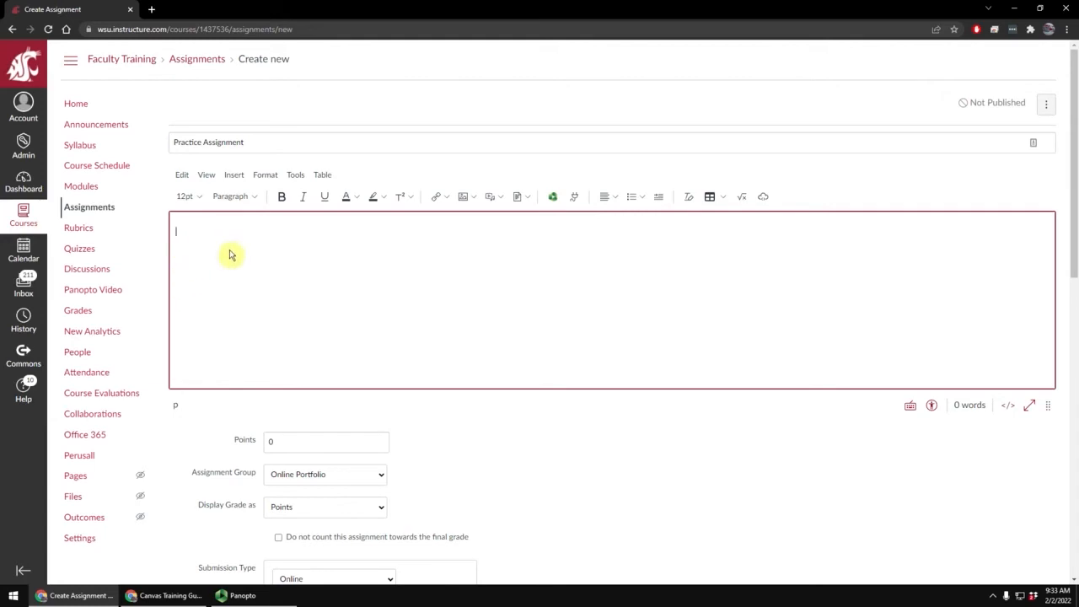
type("Here are the instructions.")
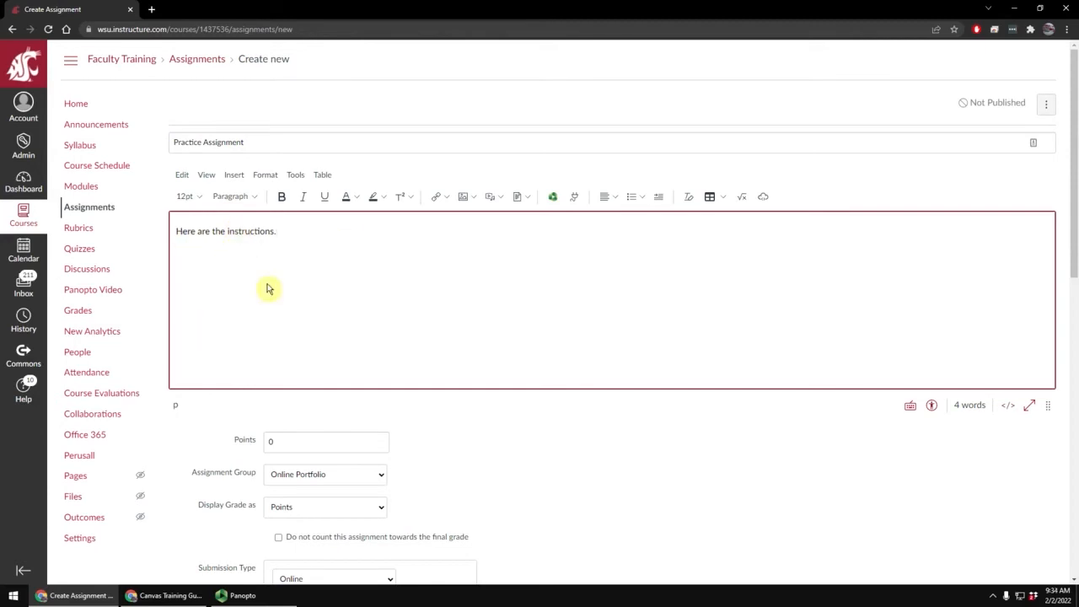
- Examine the new assignment's points, assignment group and grade display options without changing them, continuing to the submission type settings
scroll(332, 285, "down", 2)
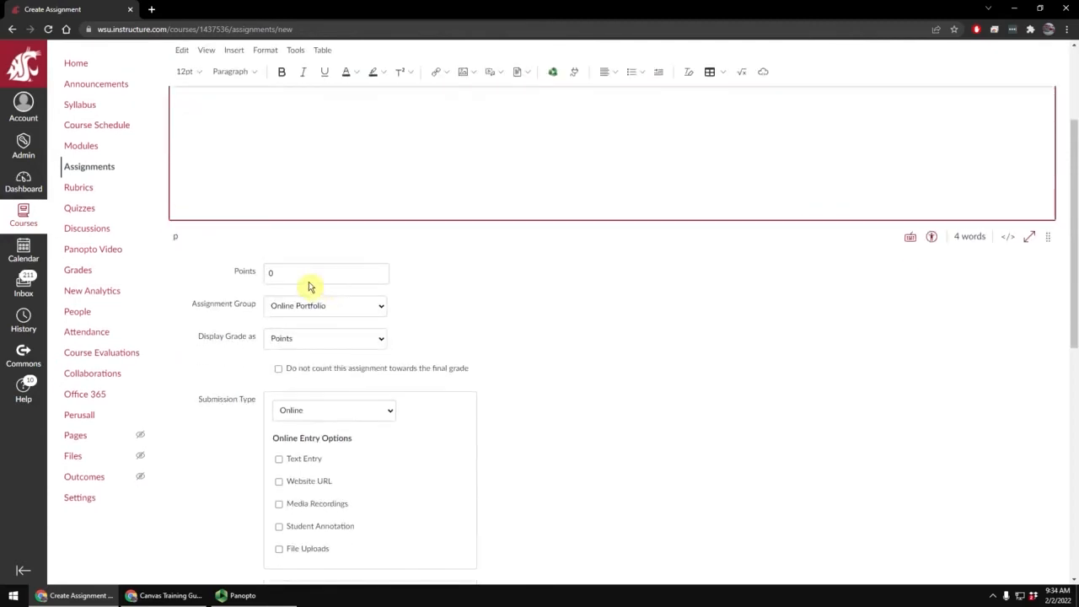
left_click(305, 279)
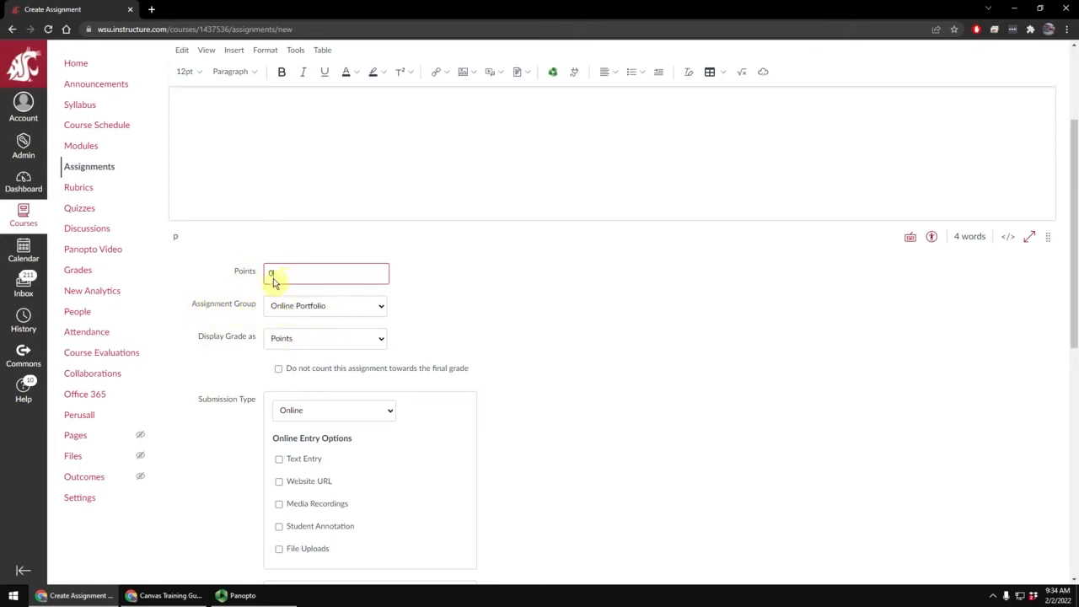
left_click(202, 313)
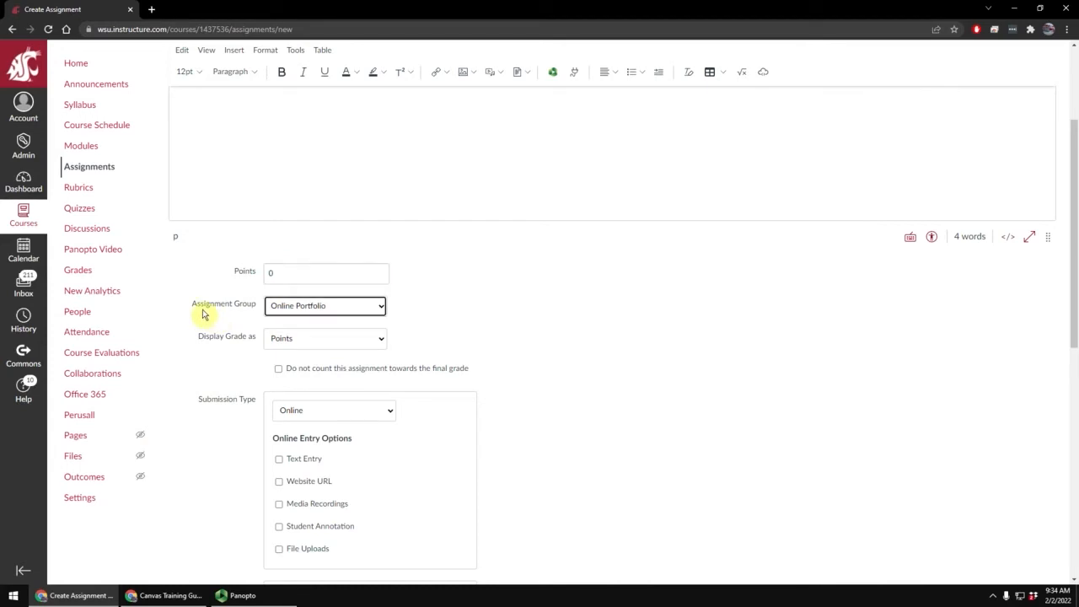
left_click(280, 308)
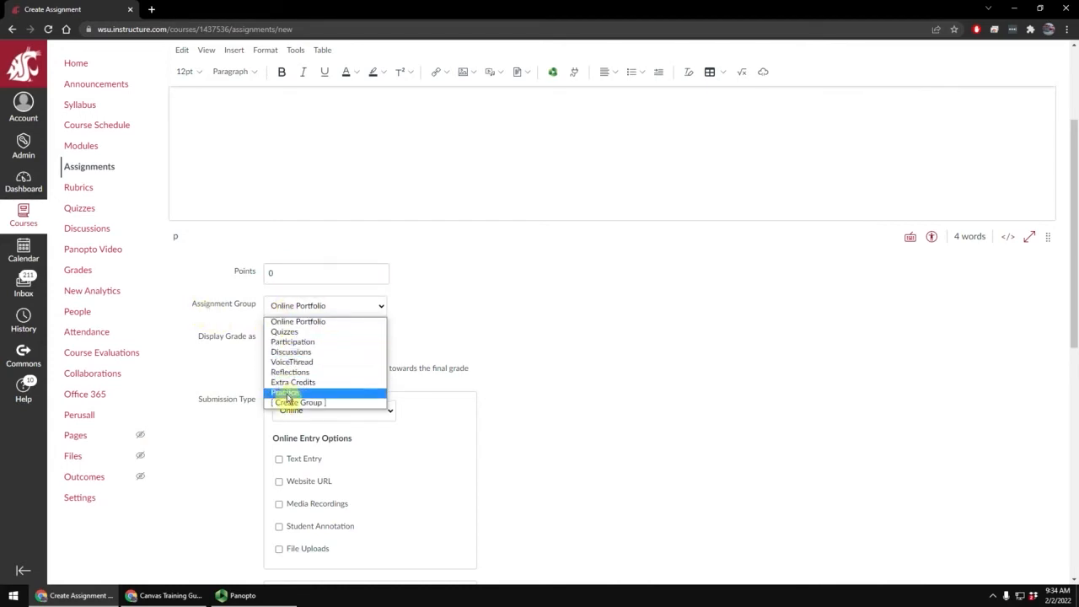
left_click(292, 321)
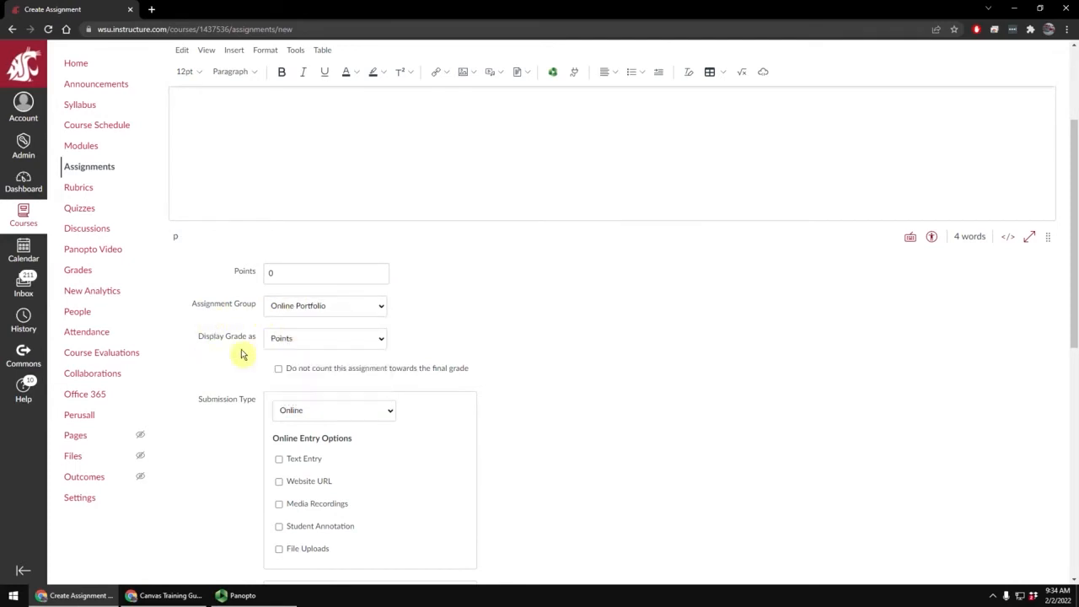
left_click(285, 339)
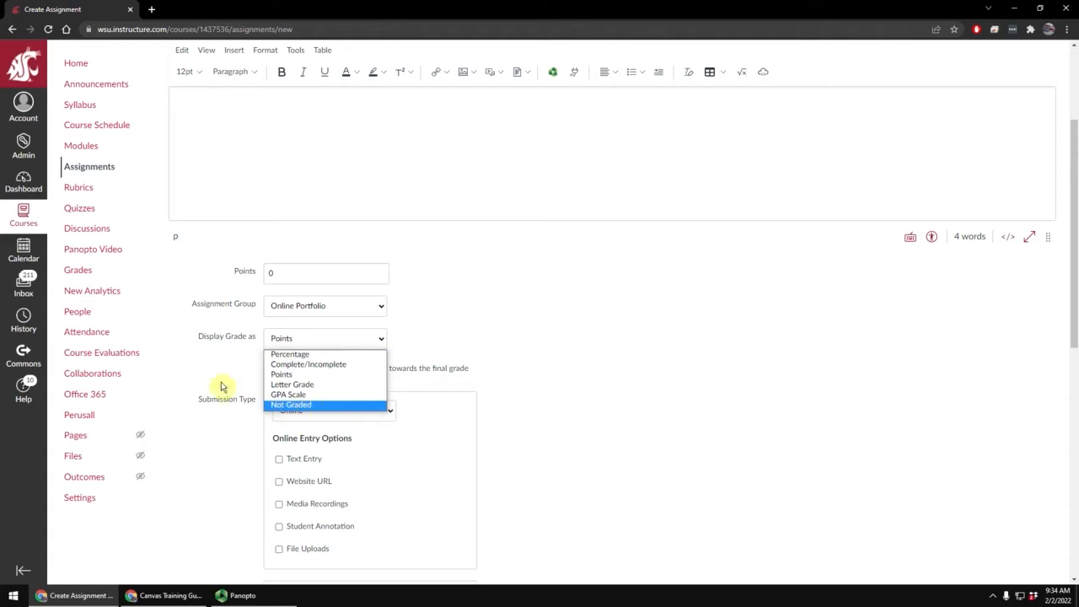
left_click(286, 341)
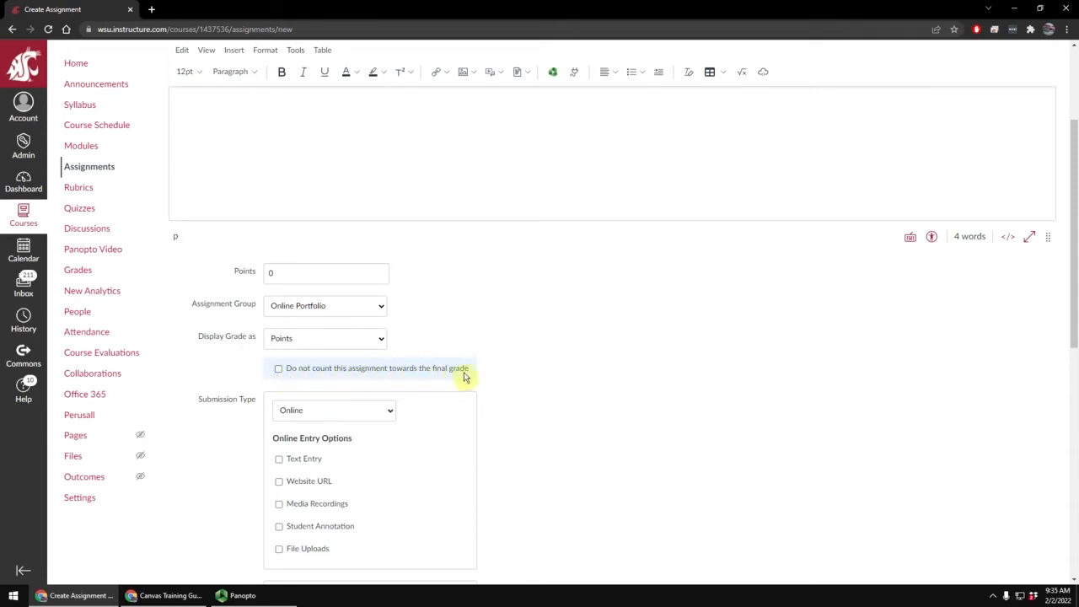
scroll(243, 377, "down", 1)
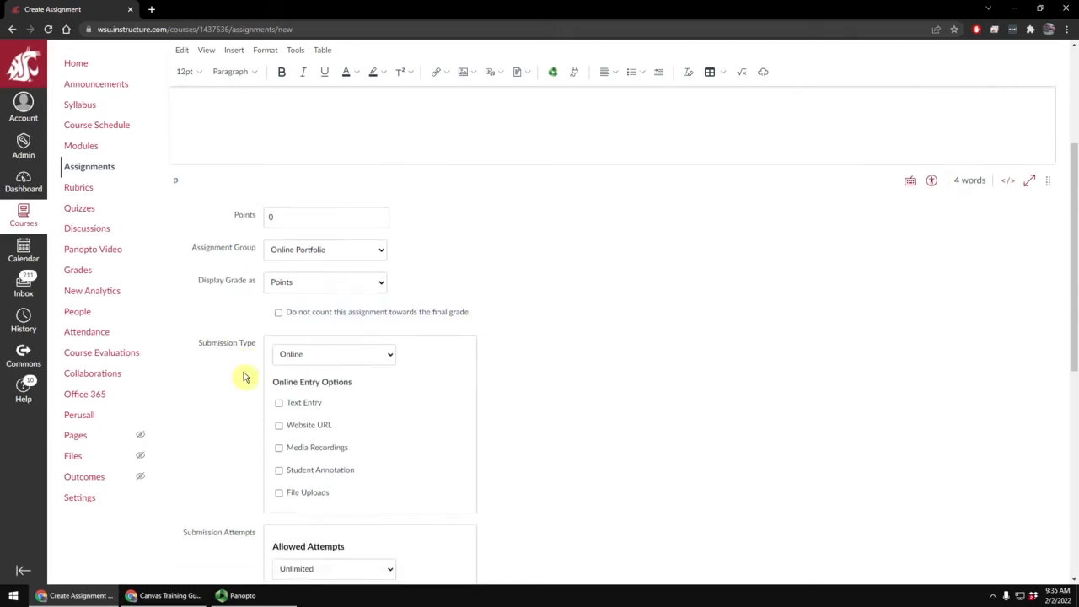
- Keep the submission type as Online and allow text entry and file uploads, leaving upload file types unrestricted
scroll(244, 377, "down", 2)
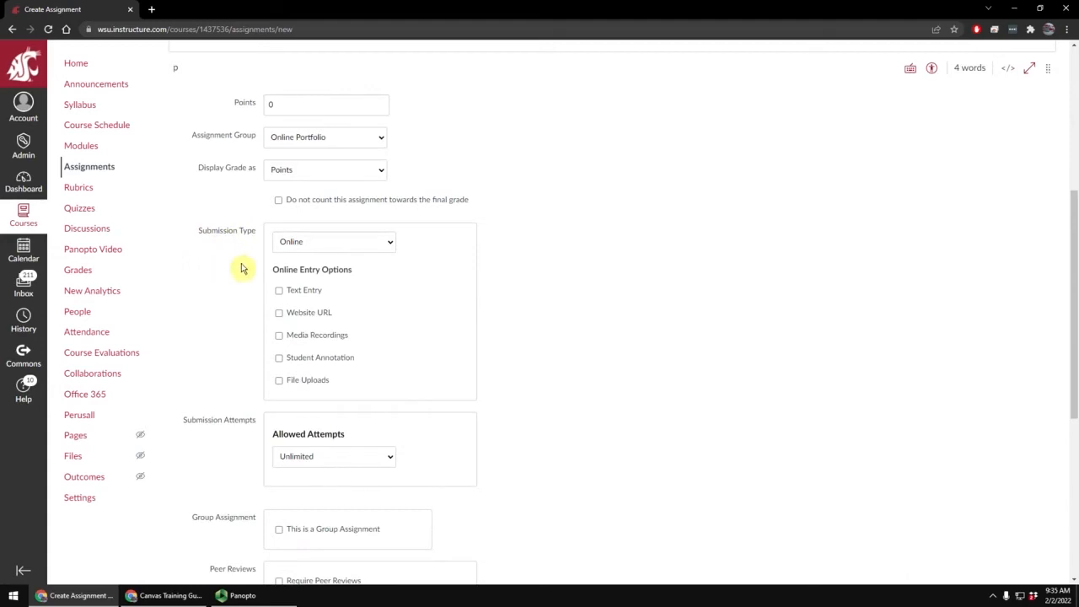
left_click(307, 246)
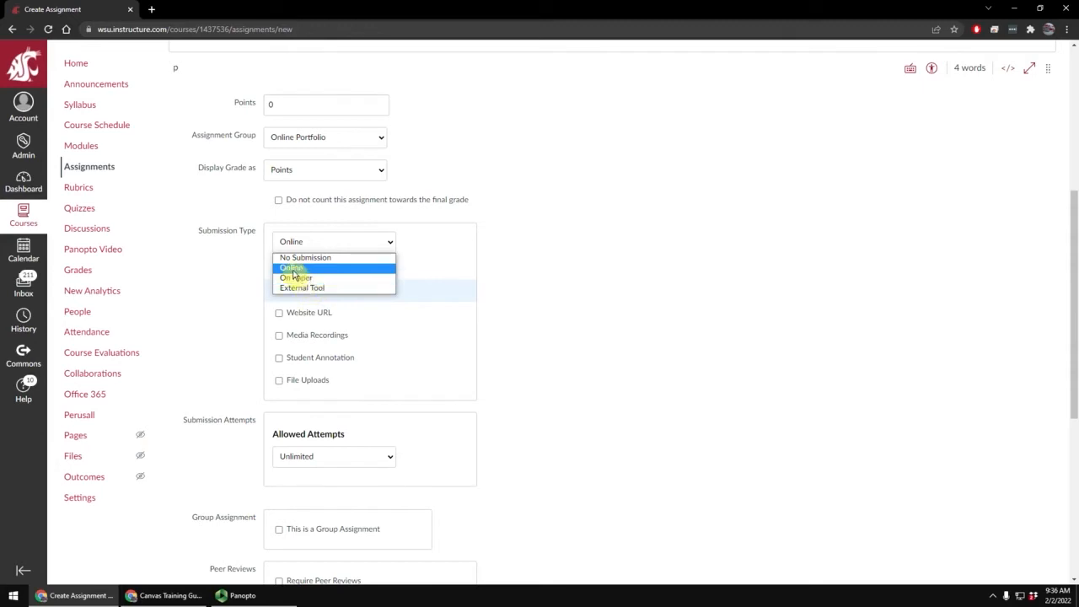
left_click(293, 269)
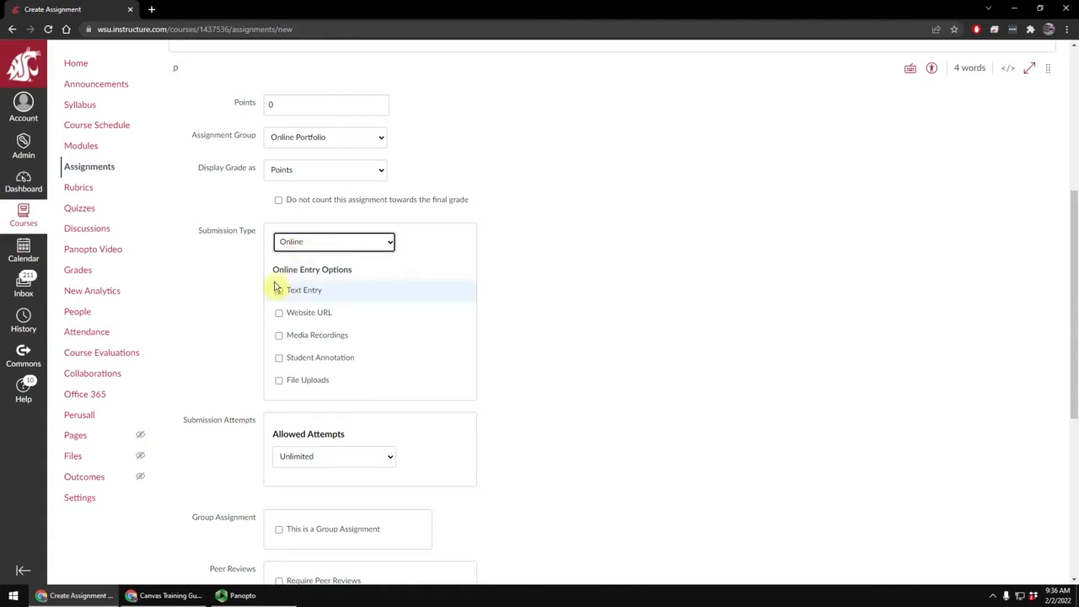
left_click(278, 291)
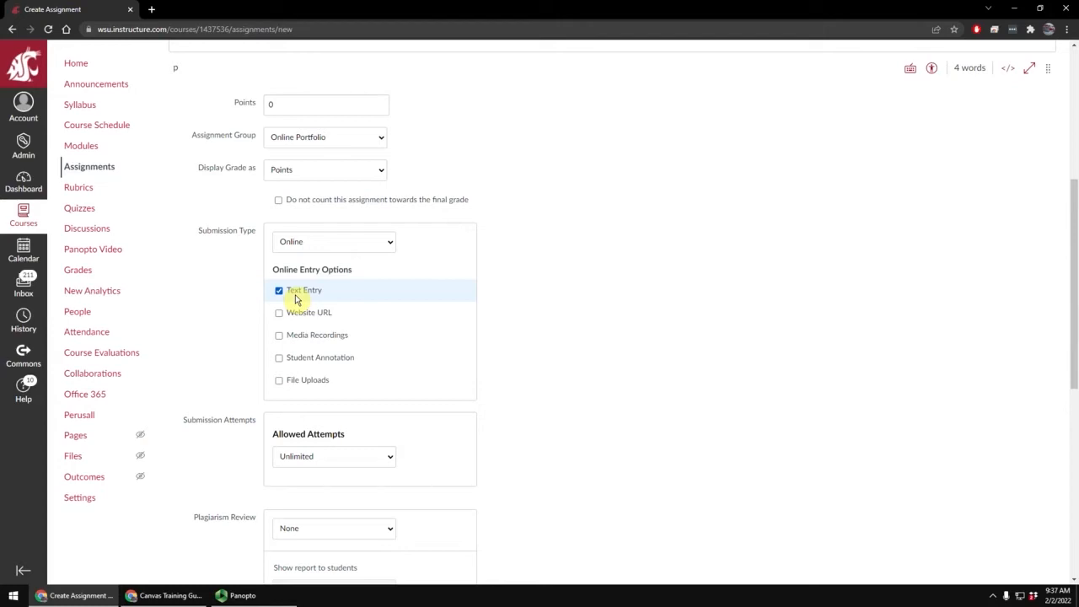
left_click(279, 382)
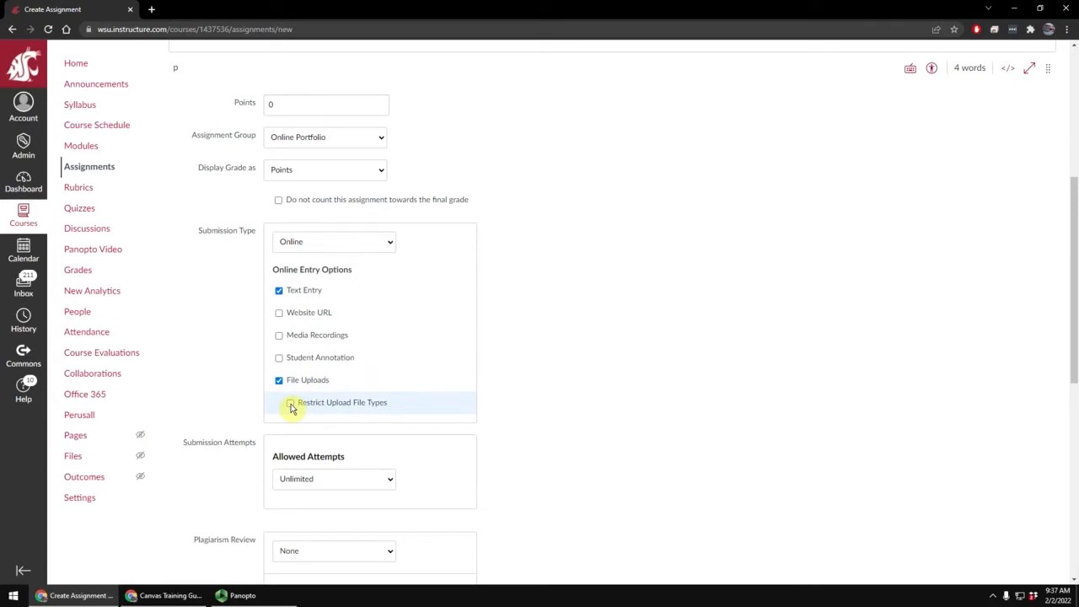
left_click(291, 404)
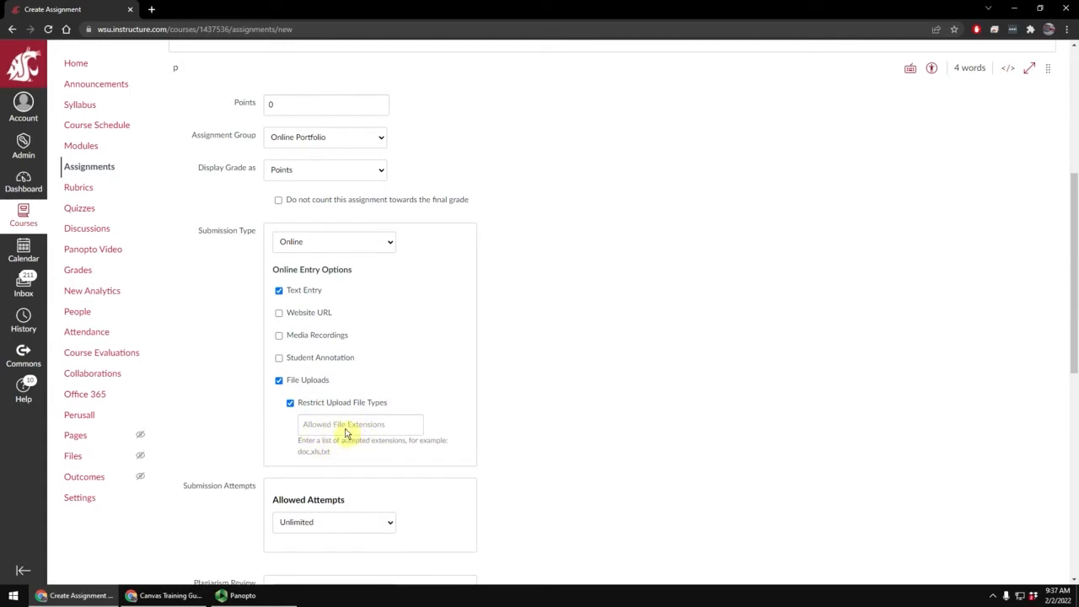
left_click(290, 403)
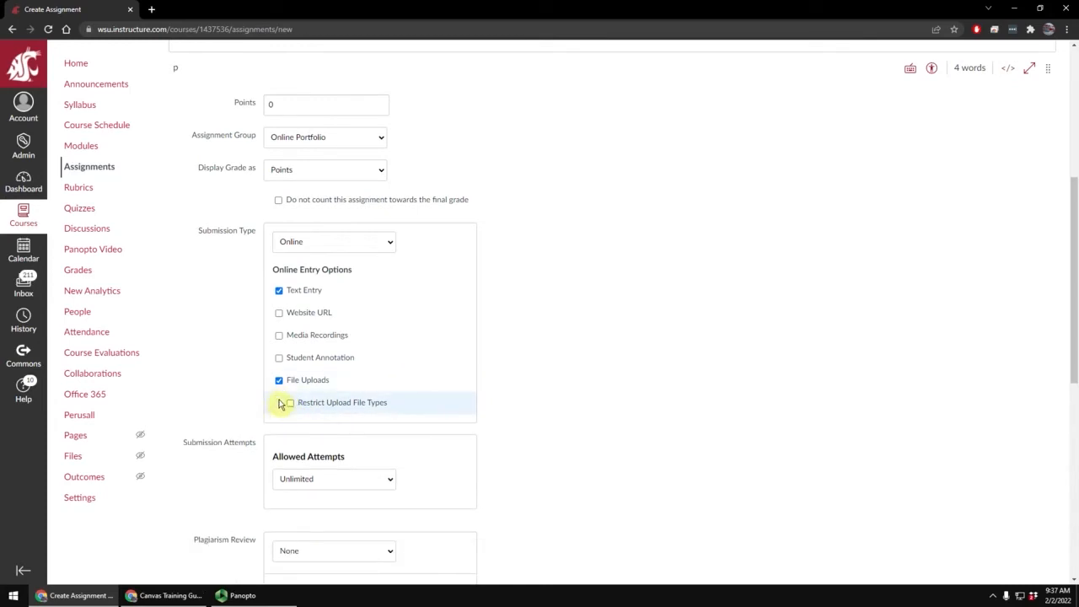
- Set the assignment's points to 10
key("alt+Tab")
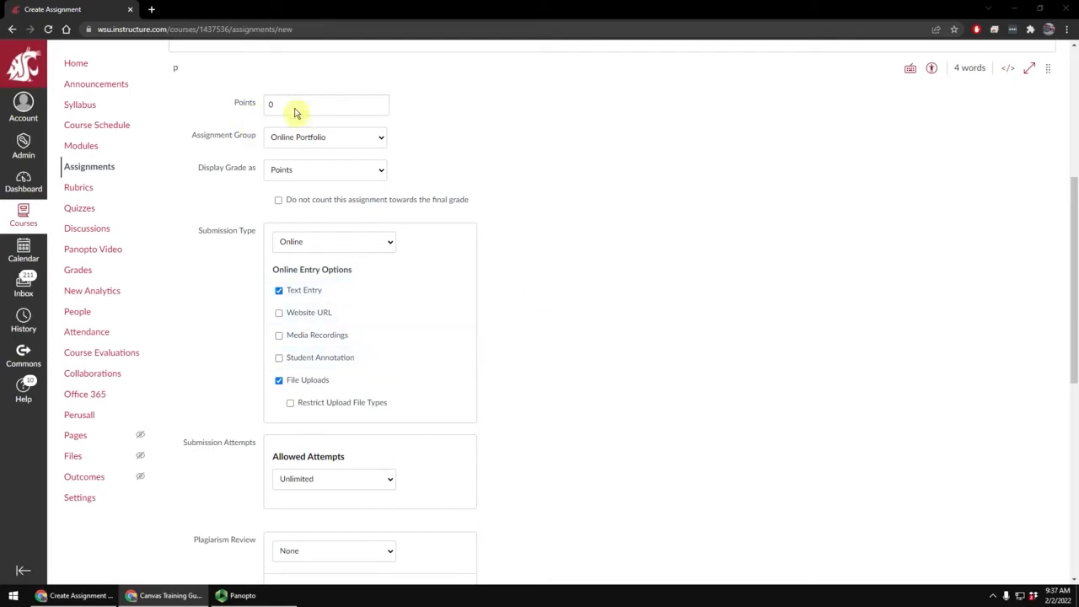
left_click_drag(296, 111, 257, 108)
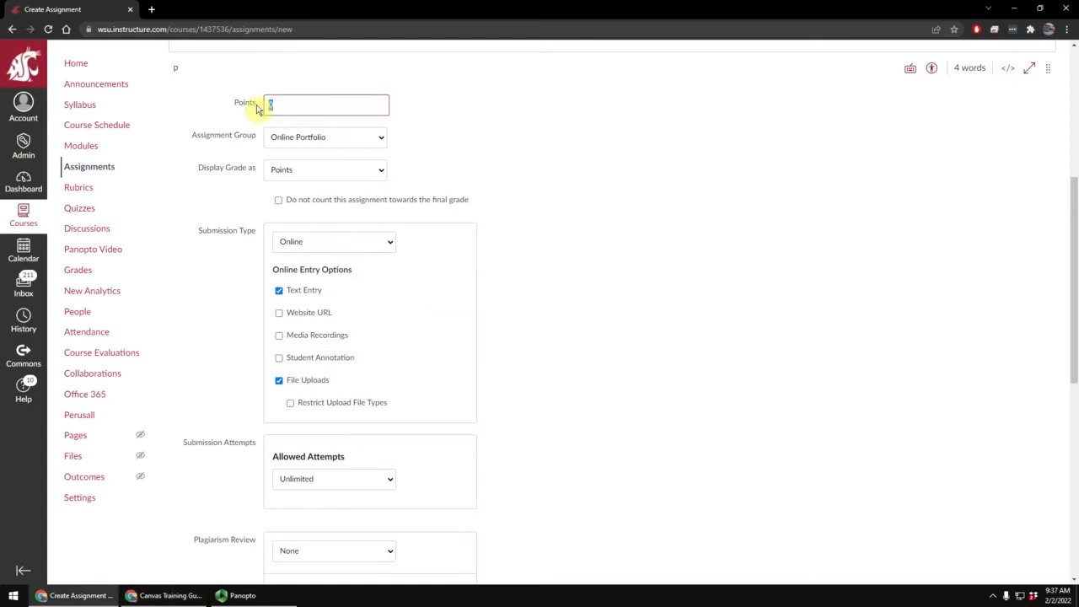
type("10")
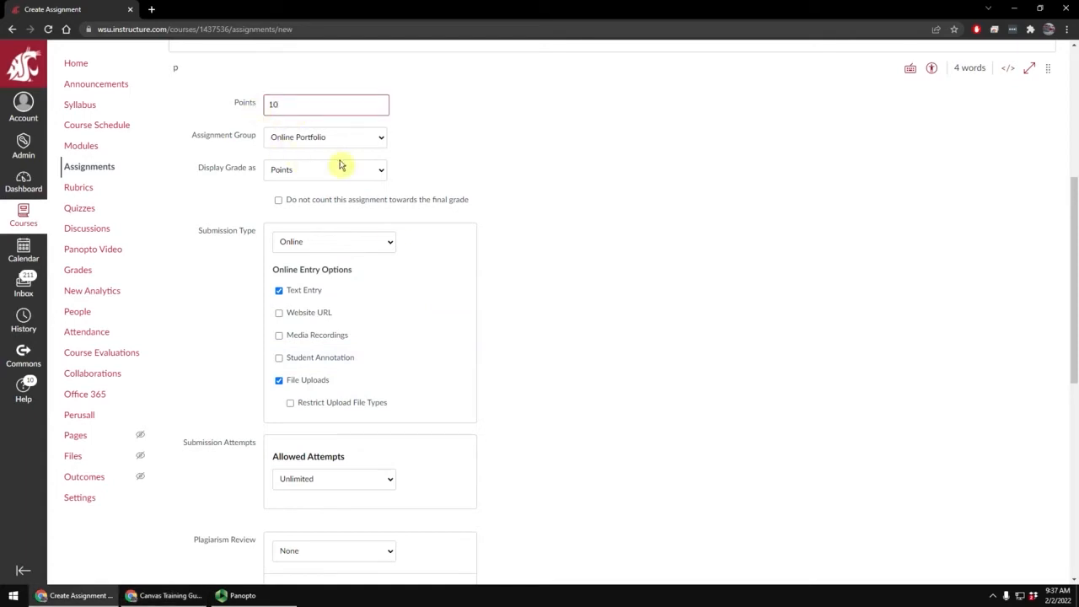
- Try assigning the assignment to an individual student as well, and remove that student so it is assigned to everyone
scroll(409, 379, "down", 3)
scroll(408, 387, "down", 3)
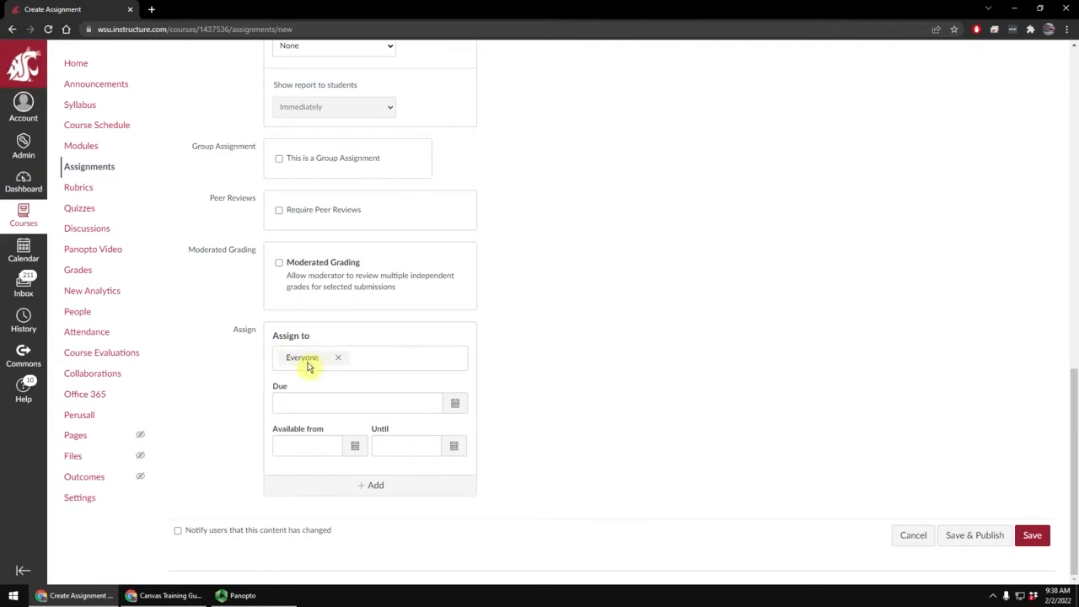
left_click(361, 365)
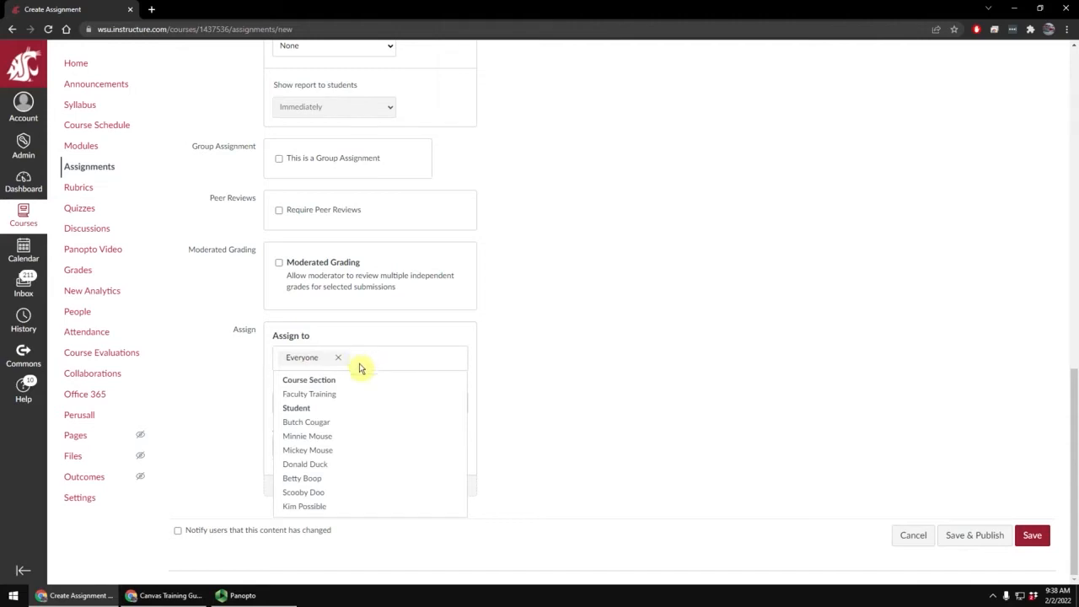
left_click(295, 428)
left_click(300, 376)
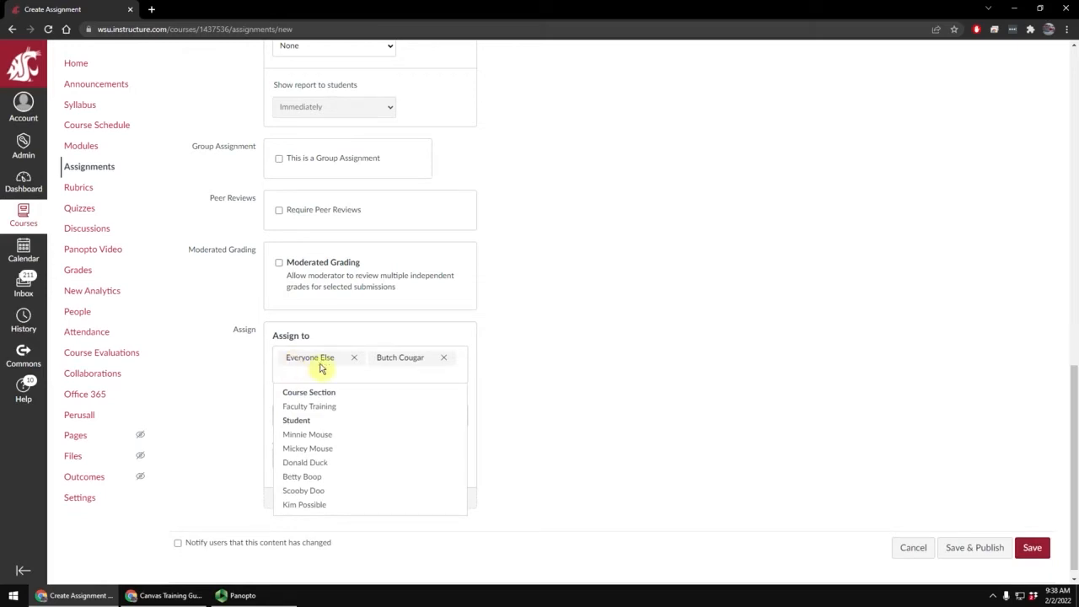
left_click(444, 357)
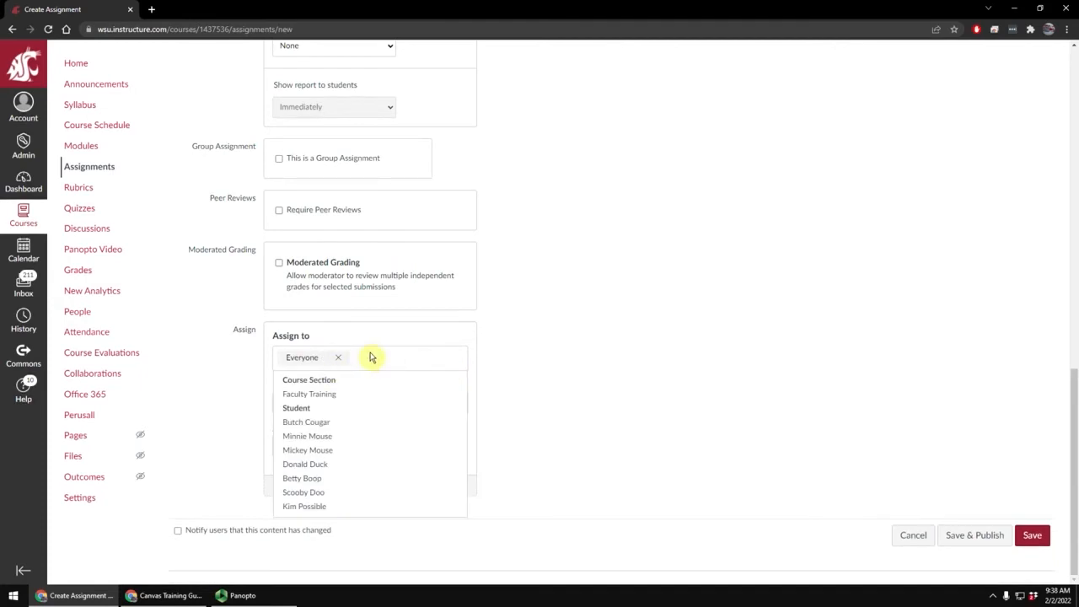
left_click(227, 384)
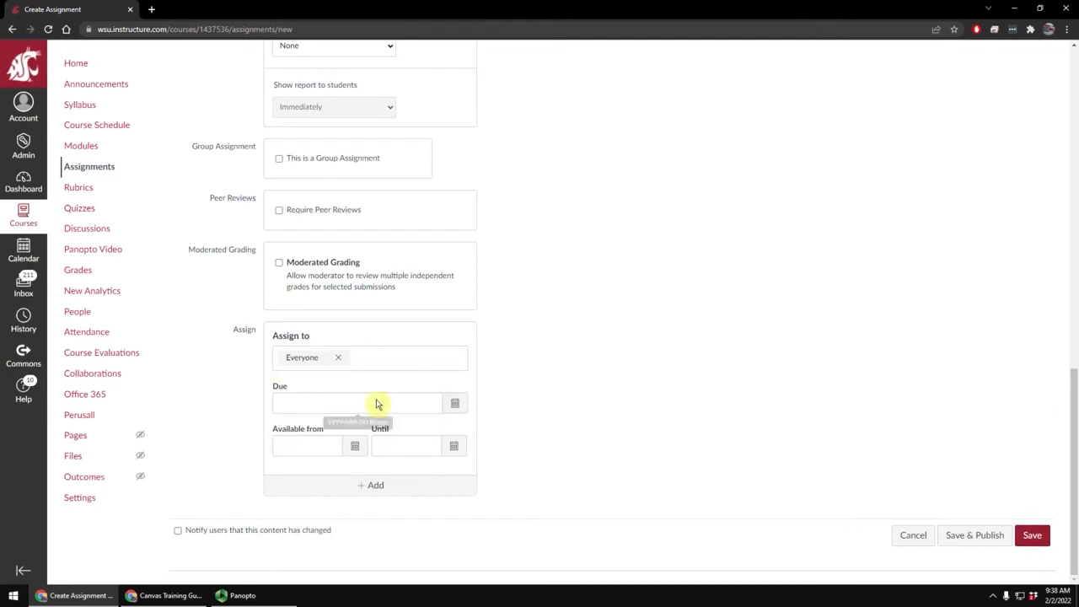
- Set the assignment's due date to Feb 10, 2022, 11:59 PM
left_click(453, 404)
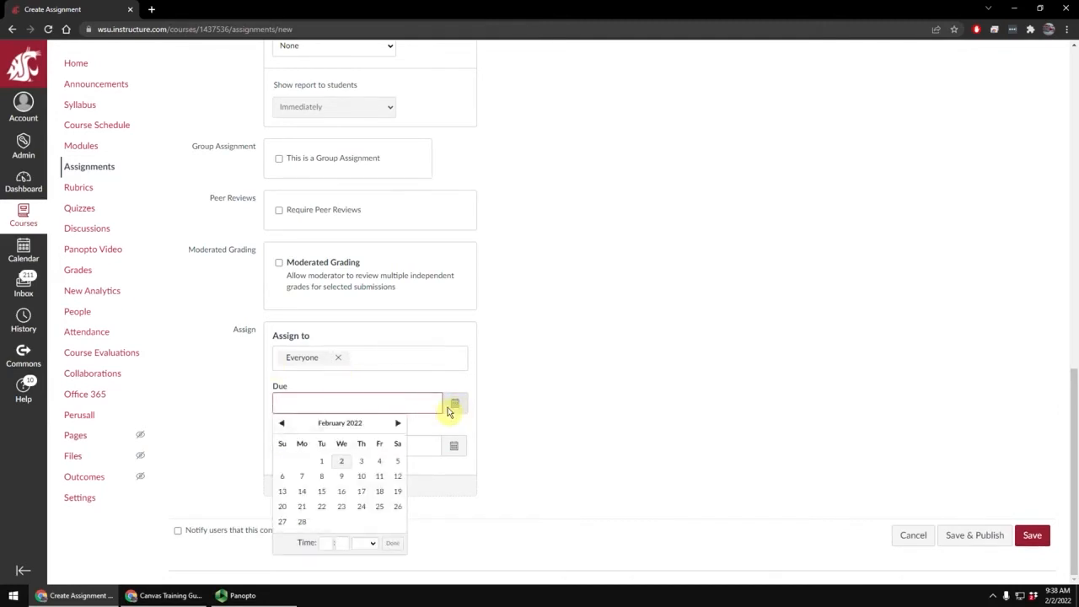
left_click(341, 461)
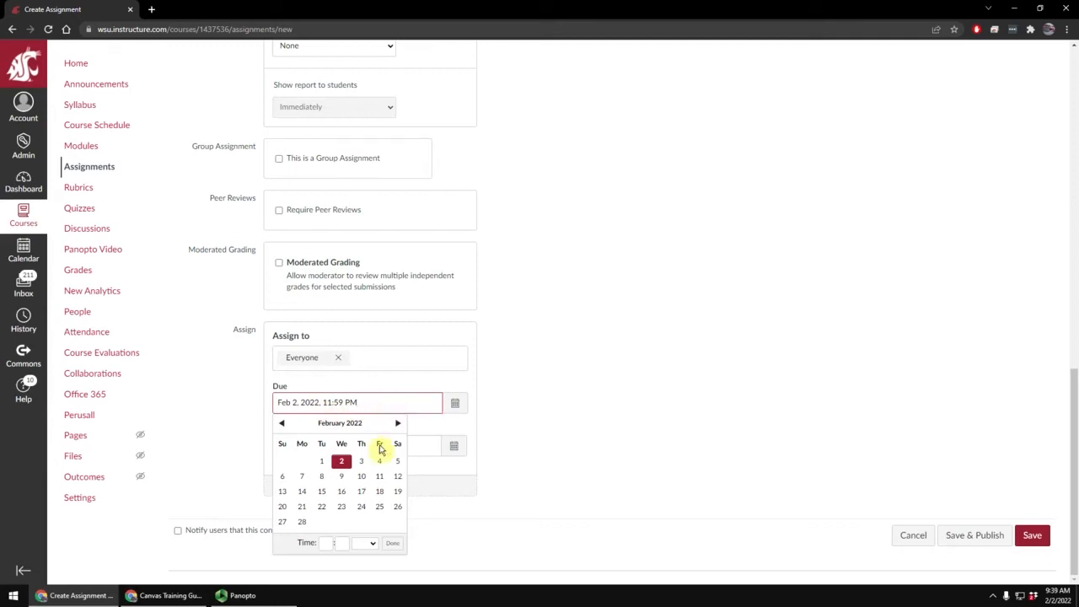
left_click(361, 462)
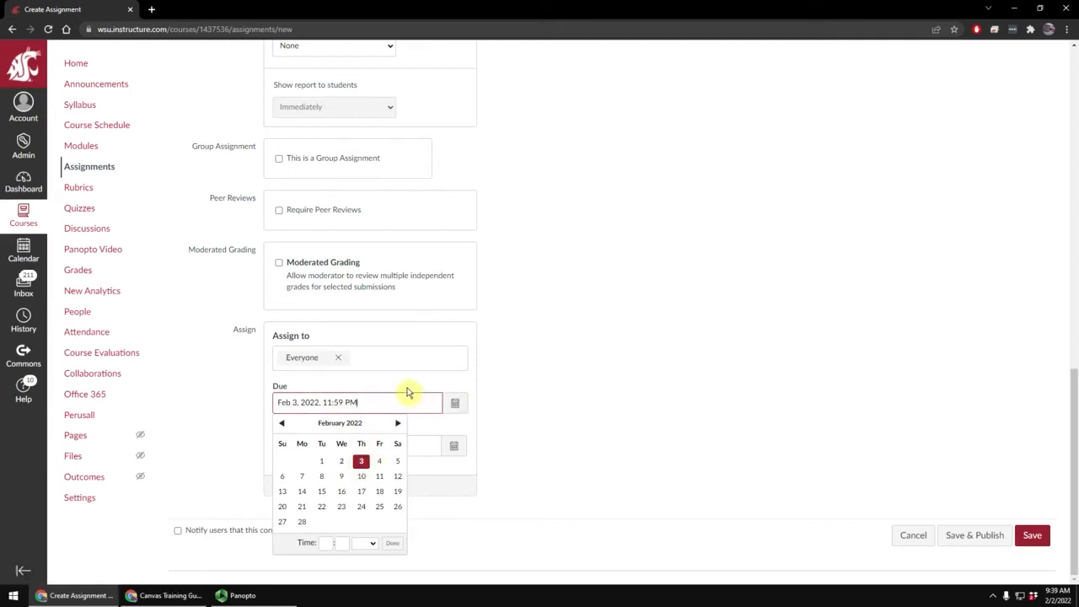
left_click(360, 477)
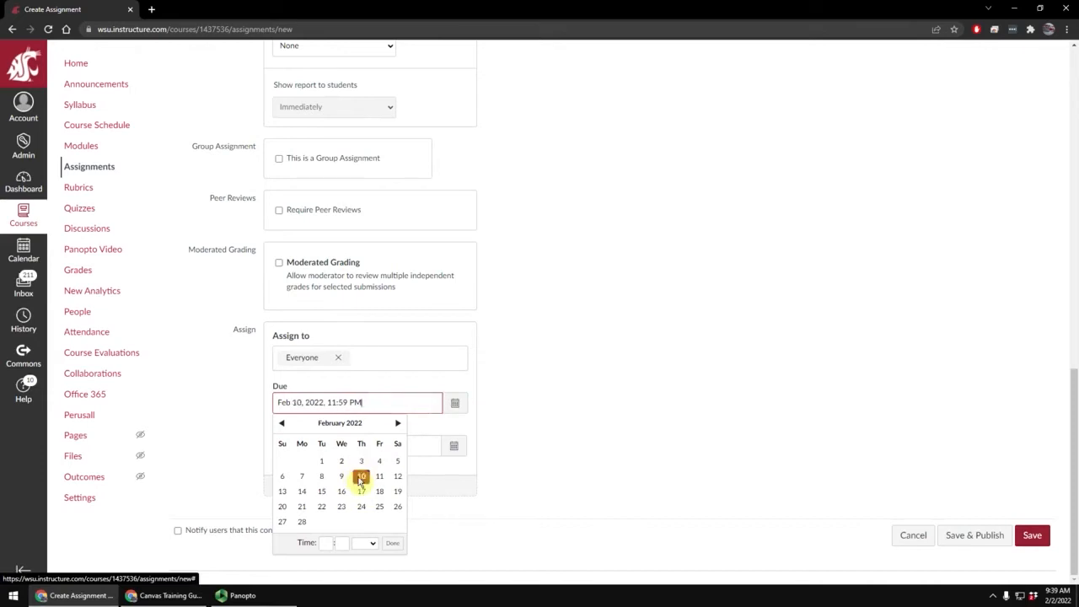
left_click(475, 388)
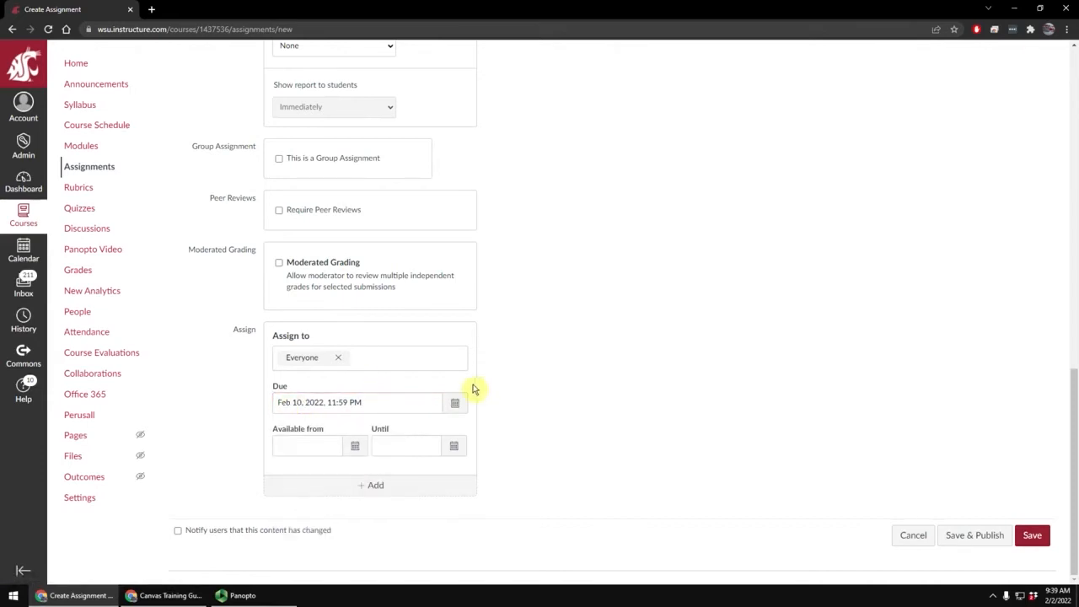
left_click(311, 446)
left_click(355, 428)
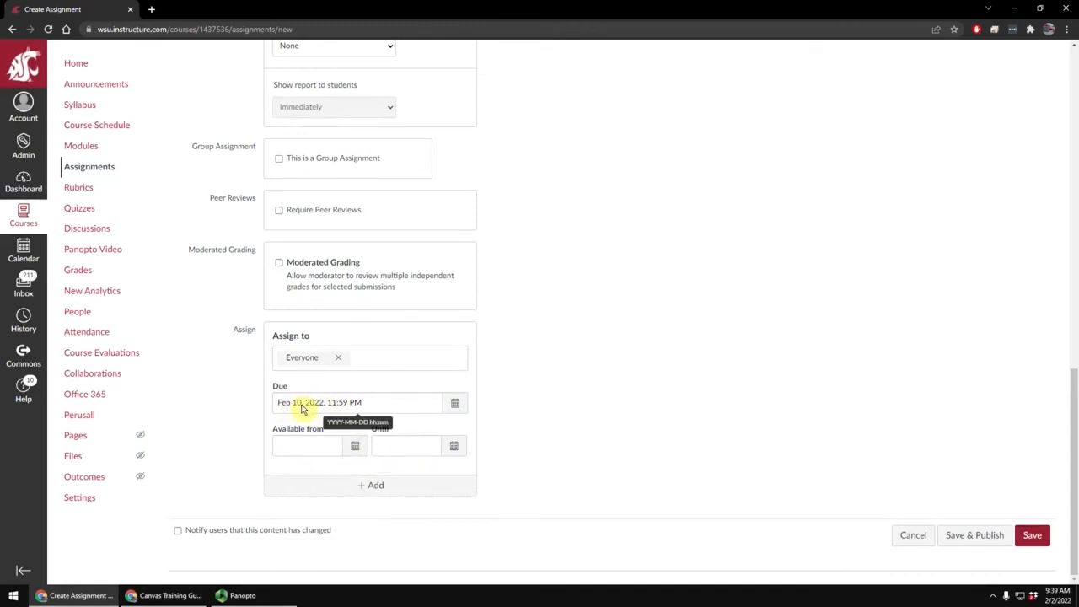
left_click_drag(297, 408, 280, 406)
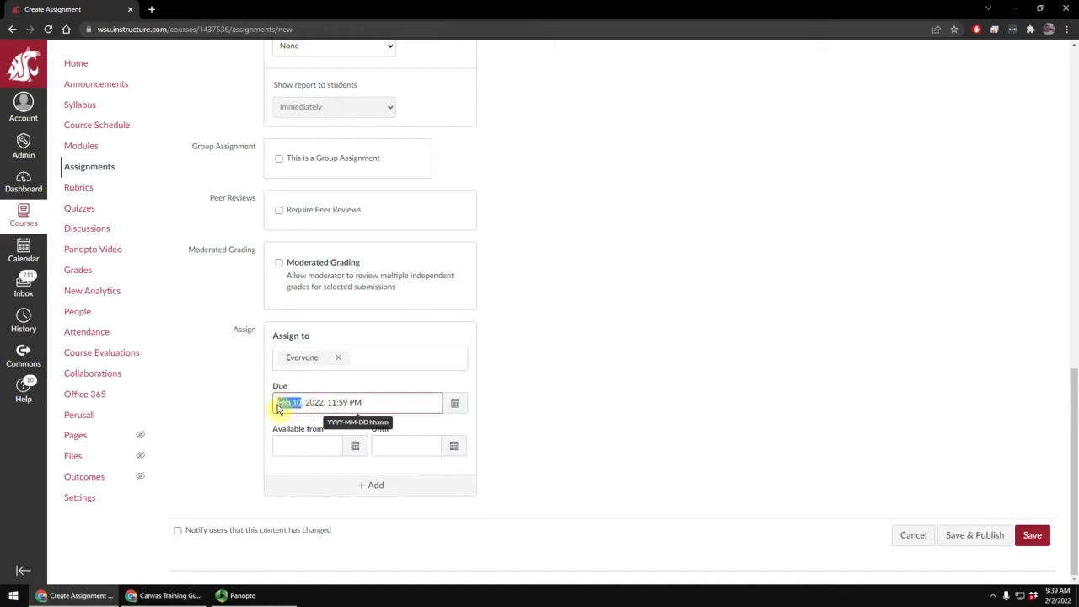
left_click(310, 415)
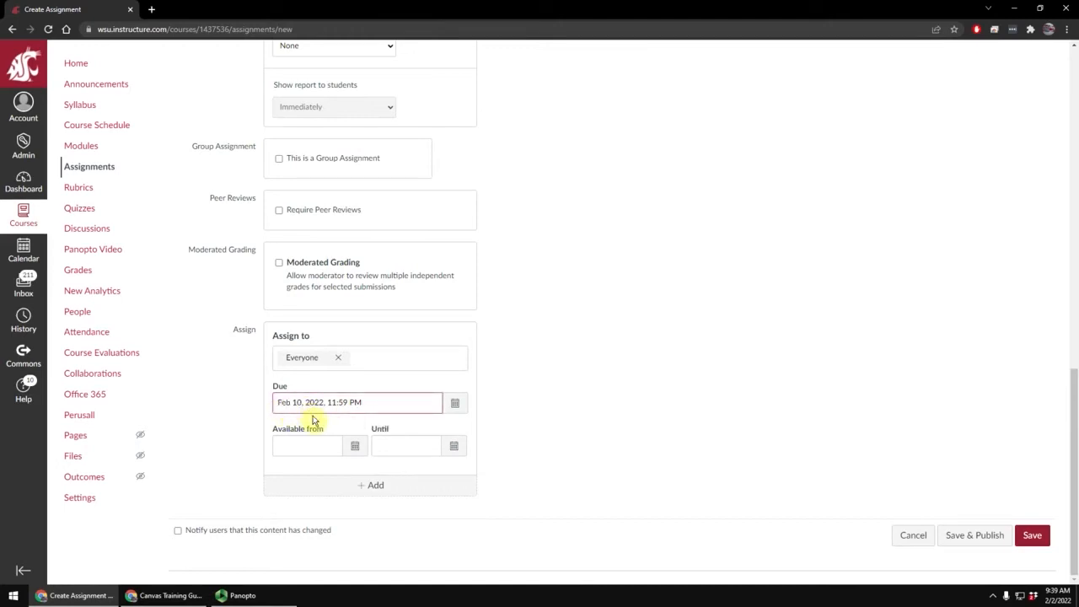
left_click(399, 450)
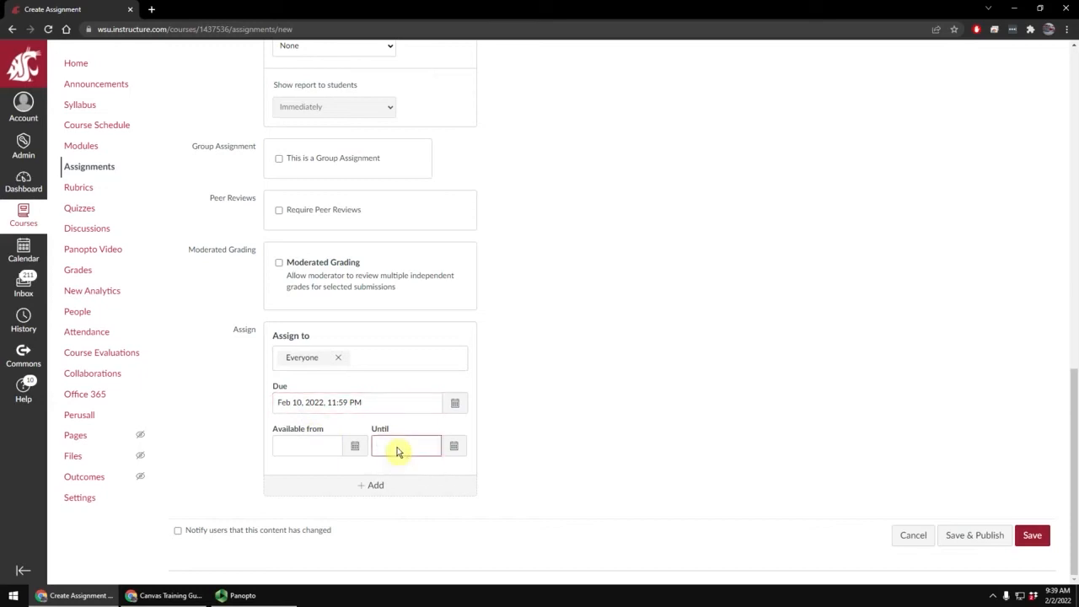
- Make the assignment available from Feb 1, 2022, 12:00 AM until Feb 14, 2022, 11:59 PM
left_click(307, 449)
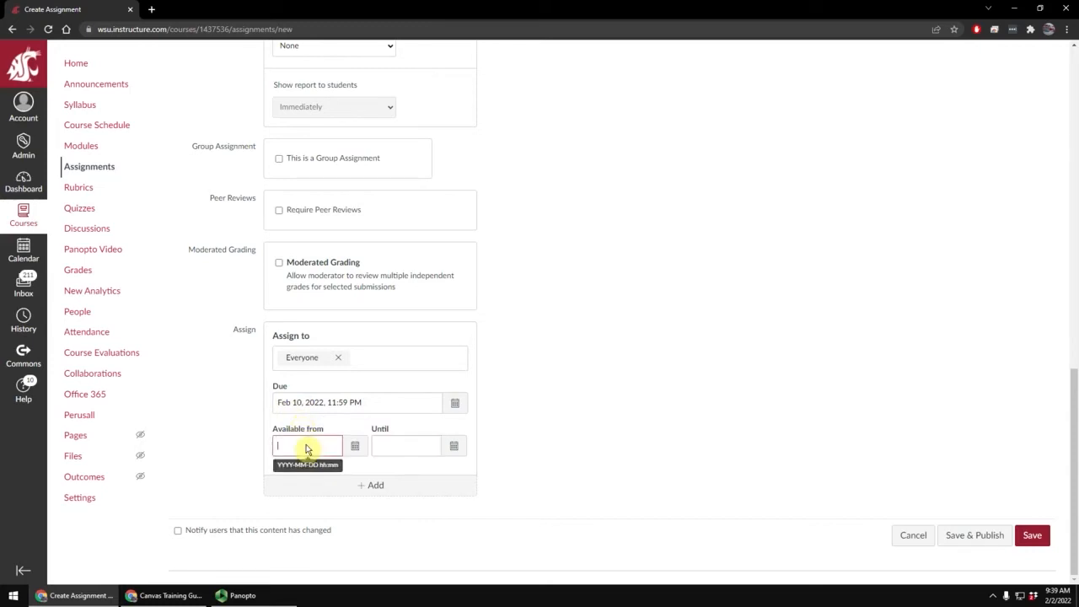
left_click(354, 446)
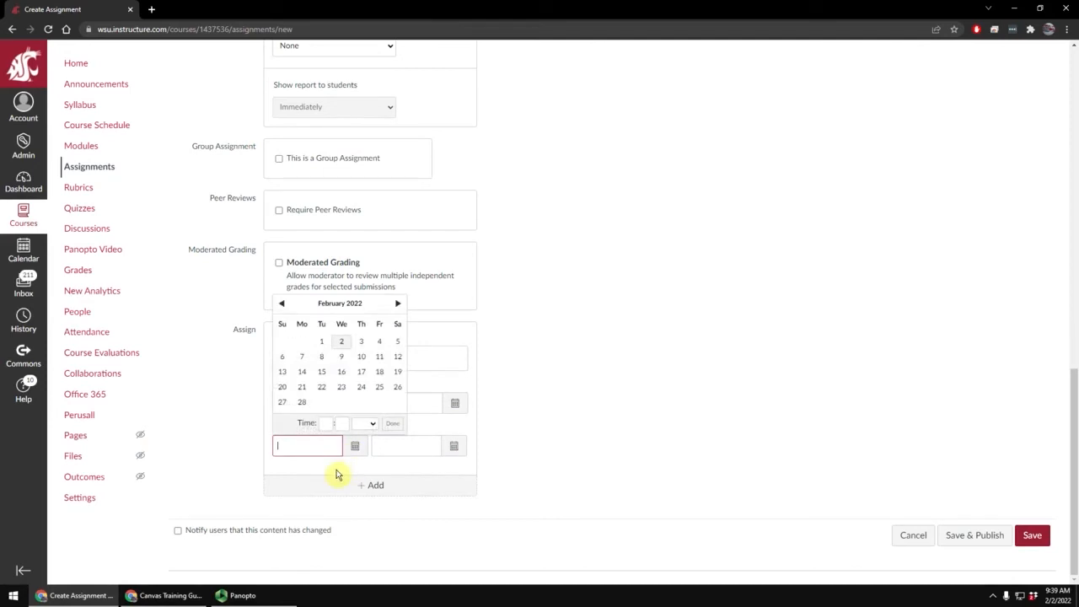
left_click(323, 342)
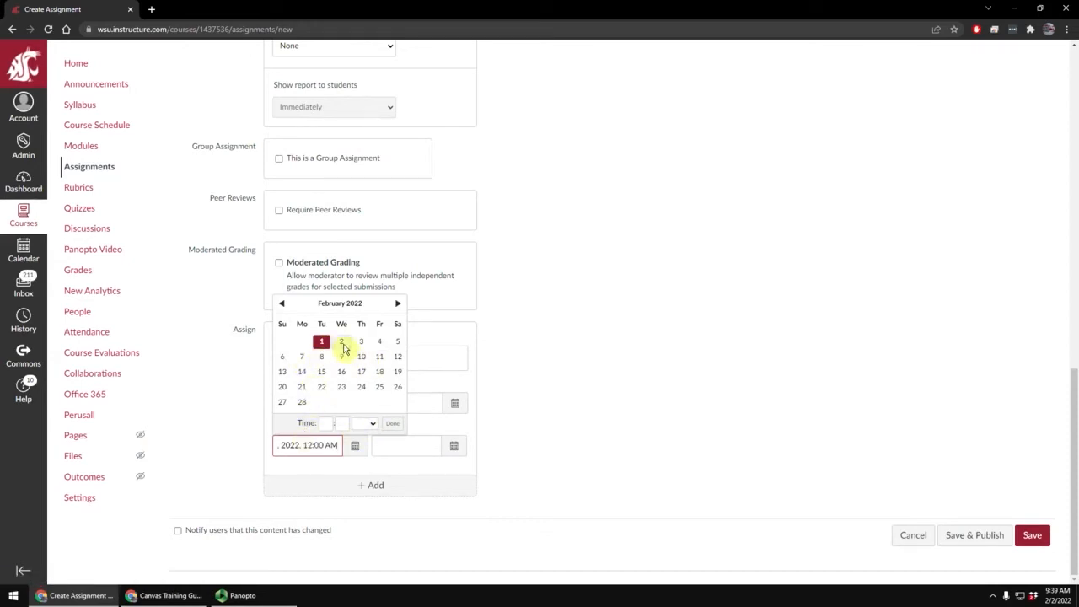
left_click(392, 426)
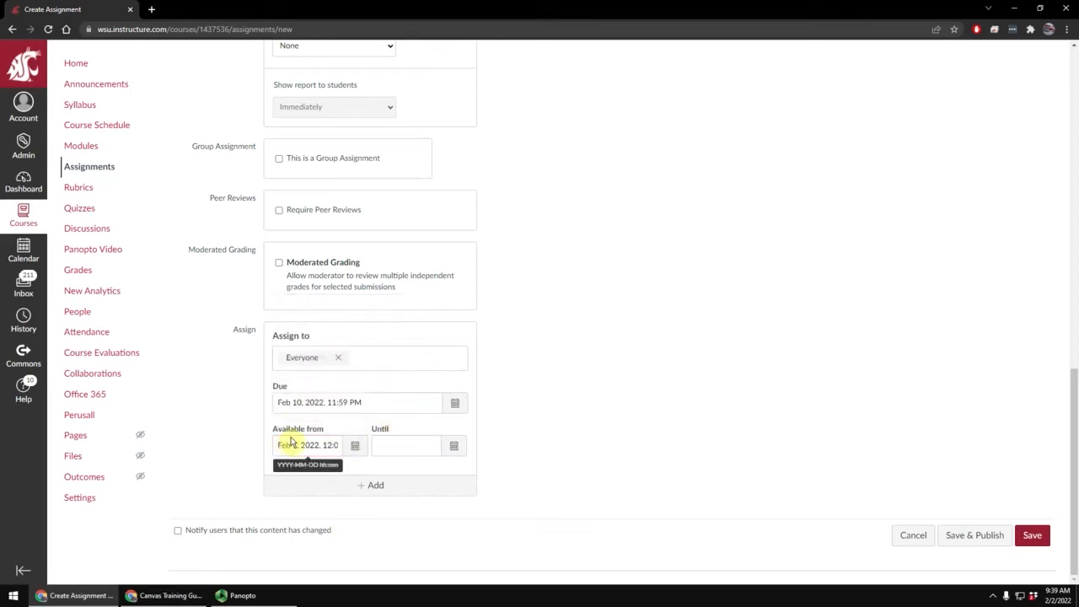
left_click(405, 450)
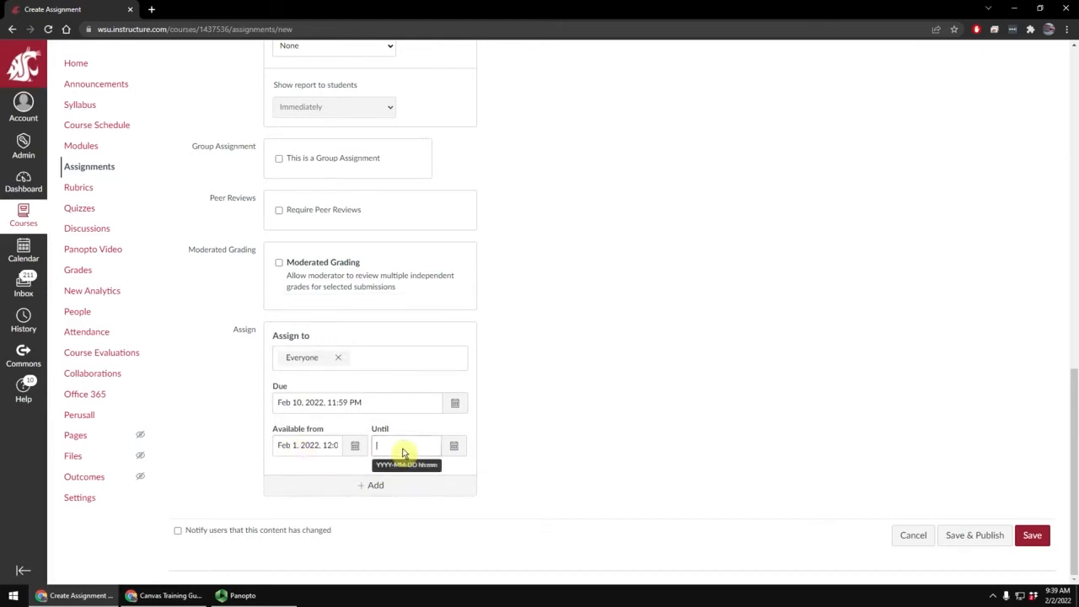
left_click(453, 447)
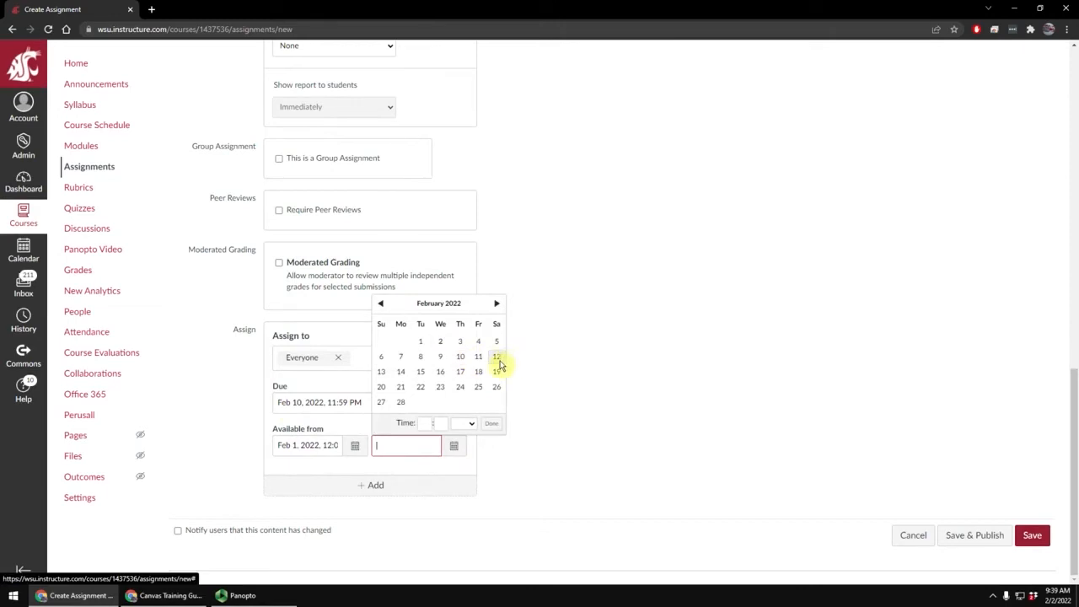
left_click(400, 372)
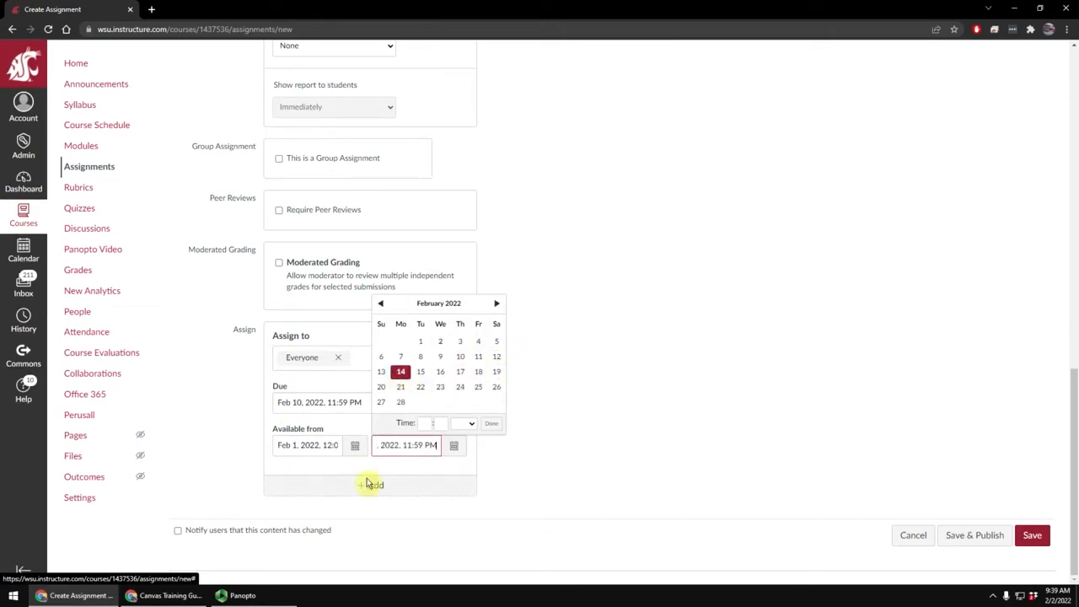
left_click(491, 425)
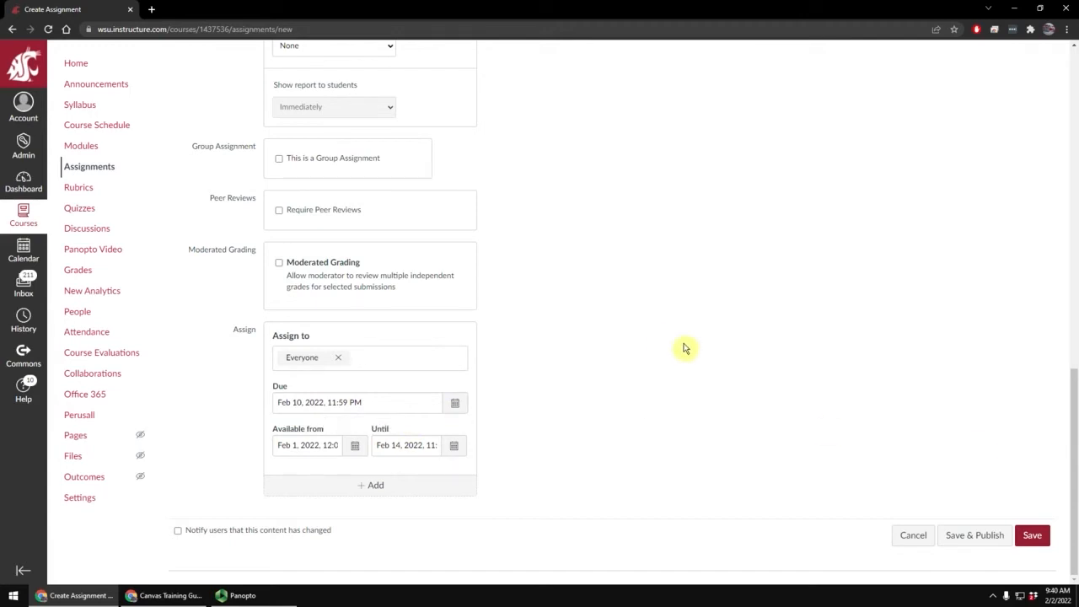
- Save and publish the Practice Assignment, and reopen it for editing
left_click(1003, 538)
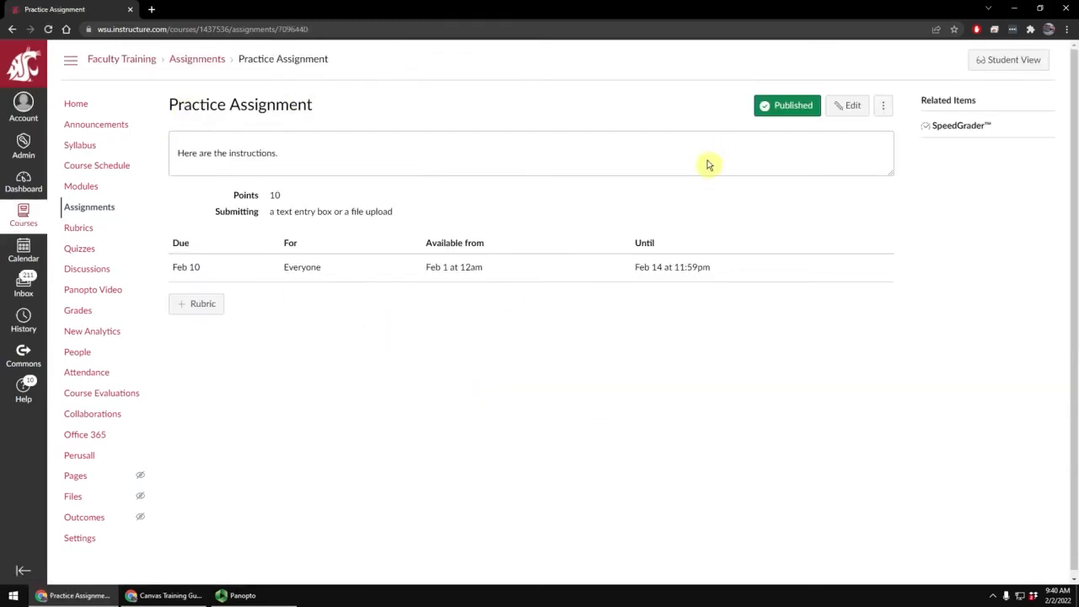
key("alt+Tab")
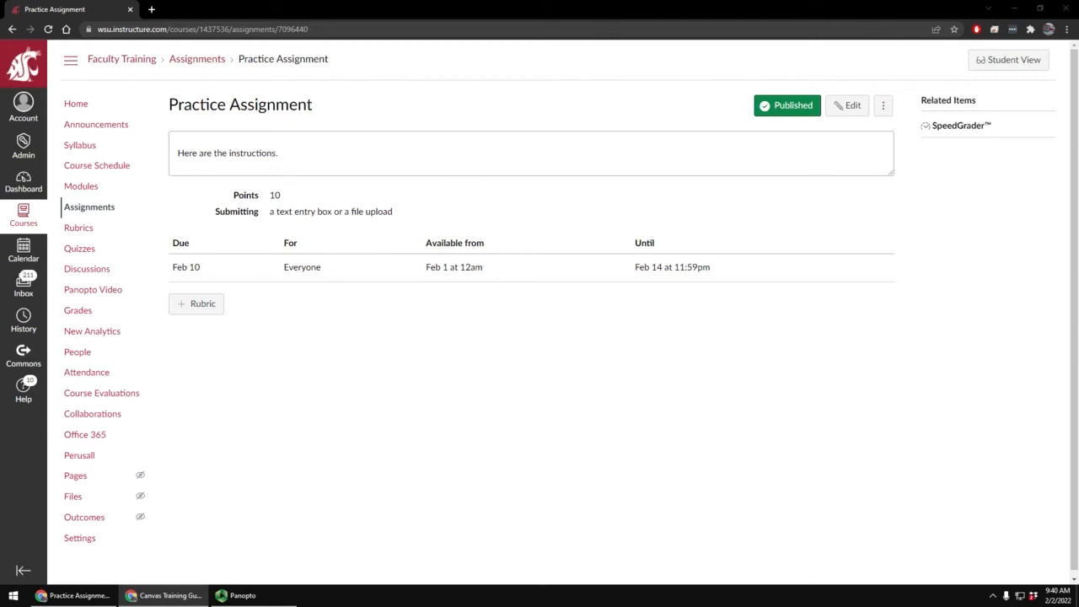
left_click(851, 107)
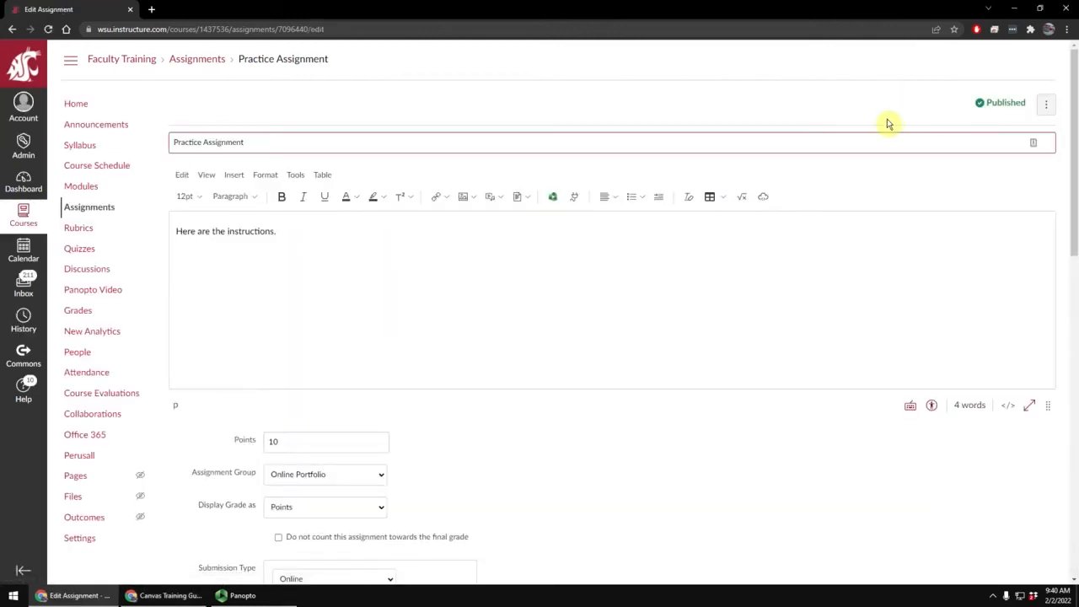
- Return to the Practice Assignment's page, reopen it for editing, and look over its submission, plagiarism, group and peer review settings
left_click(12, 28)
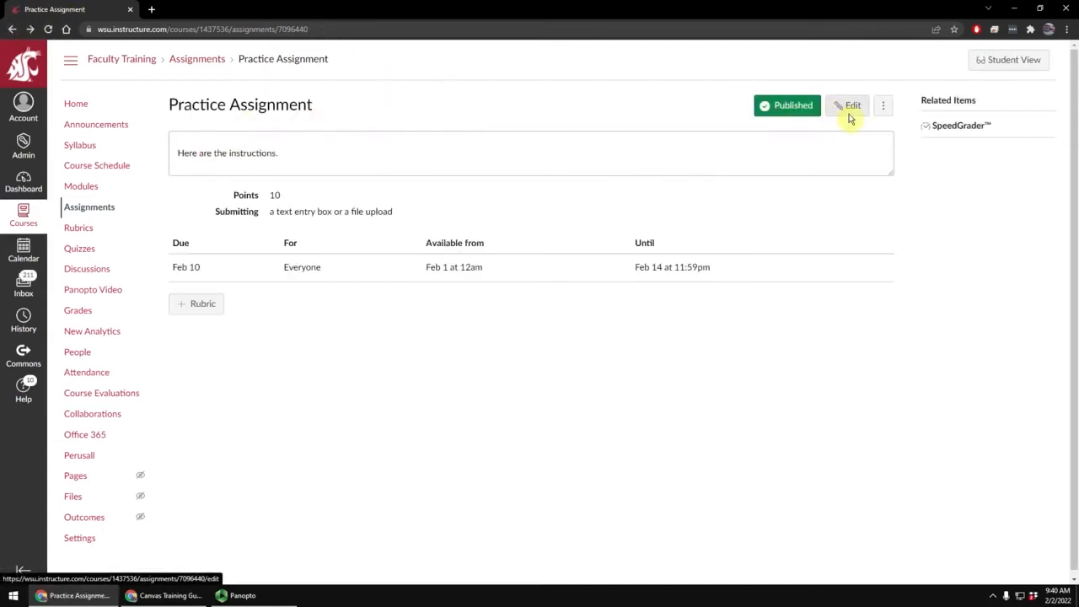
left_click(855, 112)
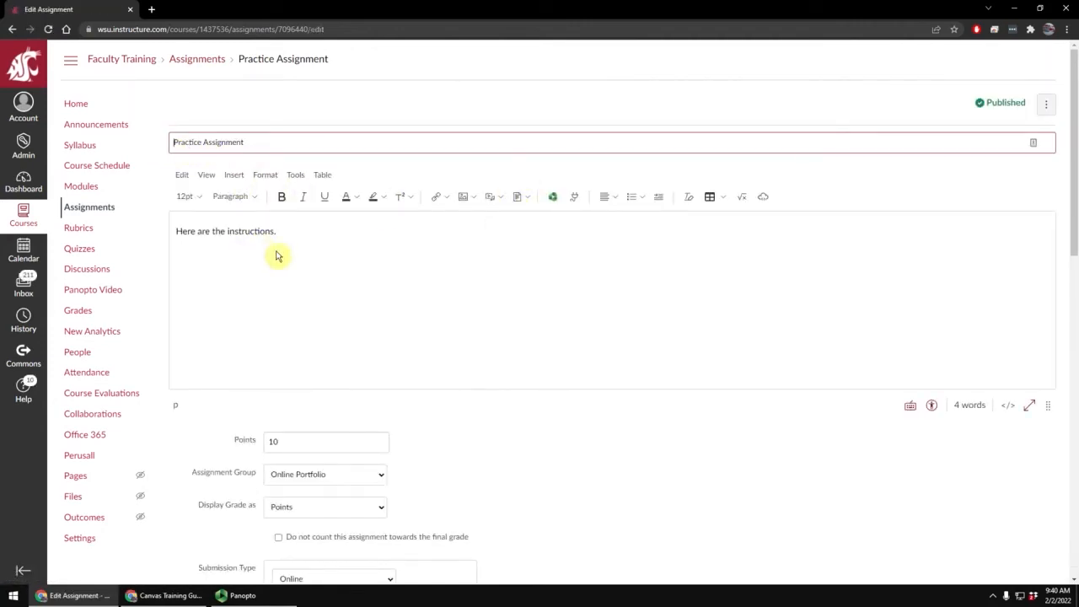
scroll(278, 257, "down", 1)
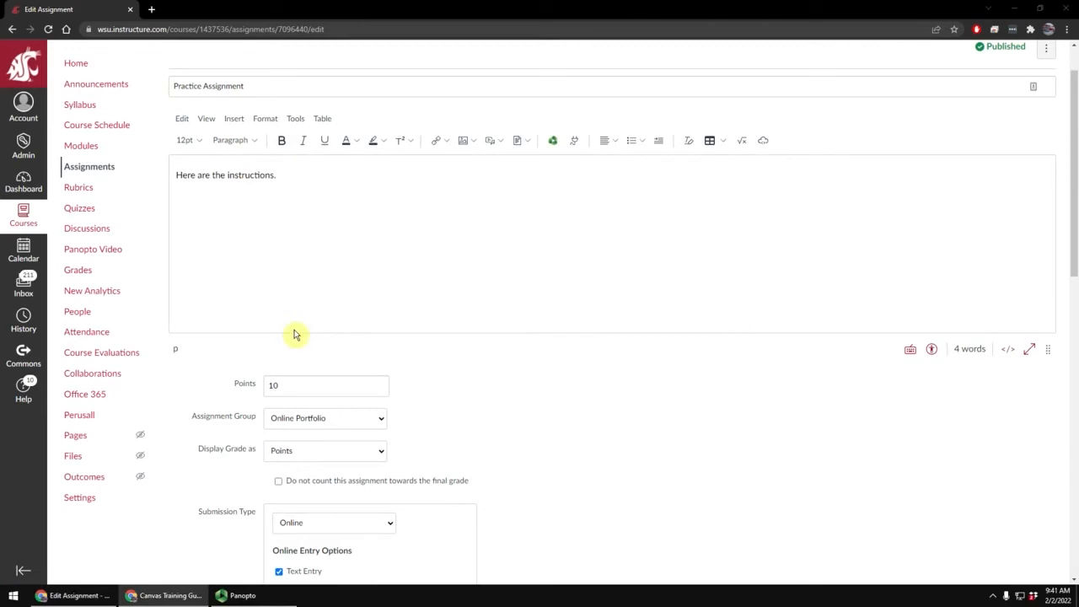
scroll(294, 334, "down", 5)
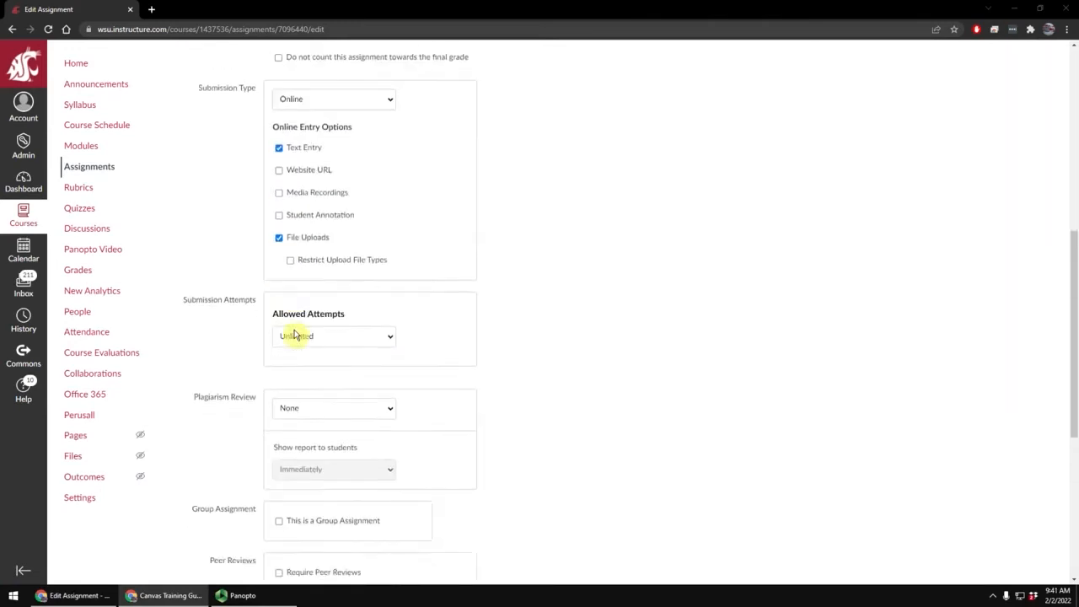
scroll(294, 335, "down", 2)
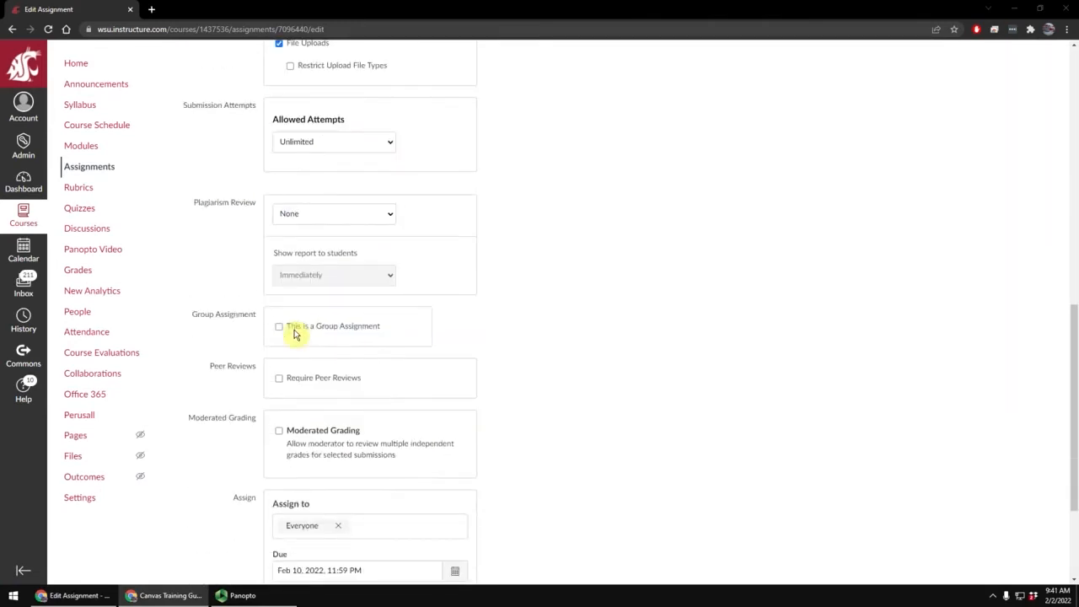
scroll(294, 335, "down", 1)
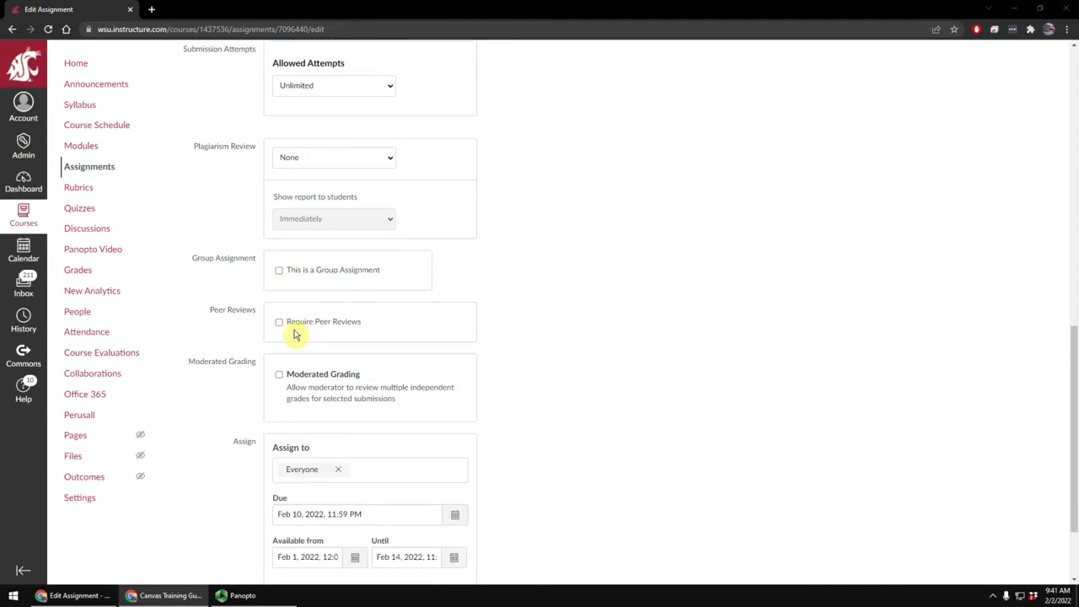
- Set the assignment's plagiarism review to Turnitin
scroll(294, 335, "up", 2)
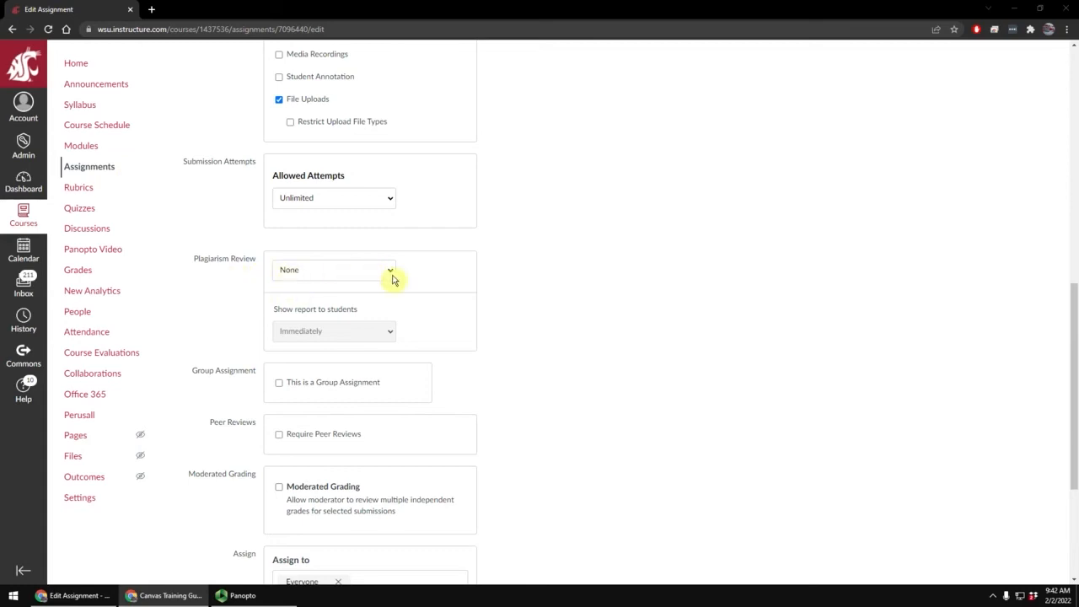
left_click(329, 277)
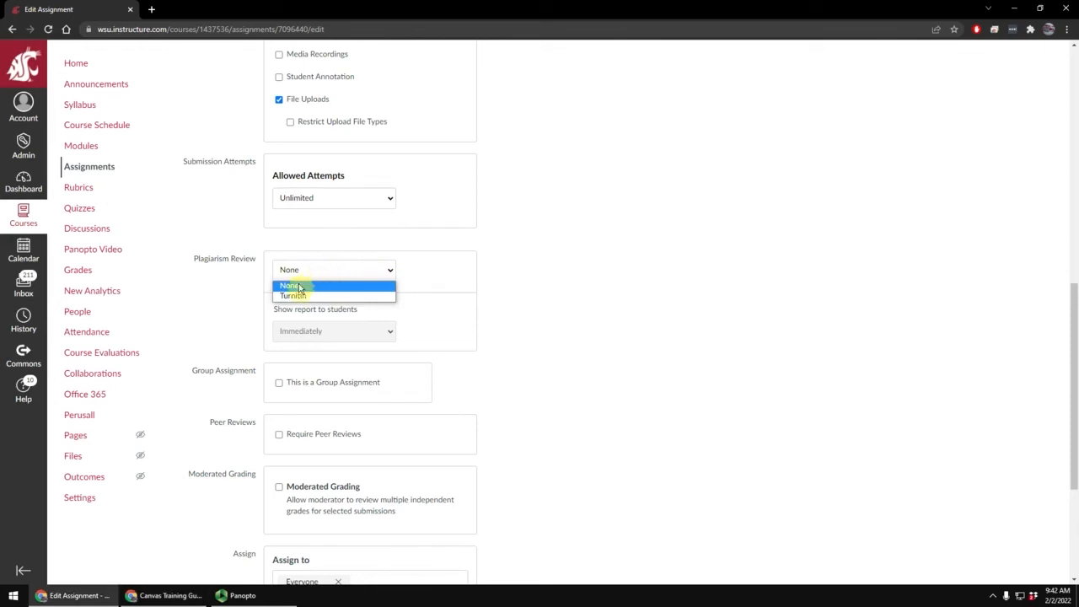
left_click(296, 297)
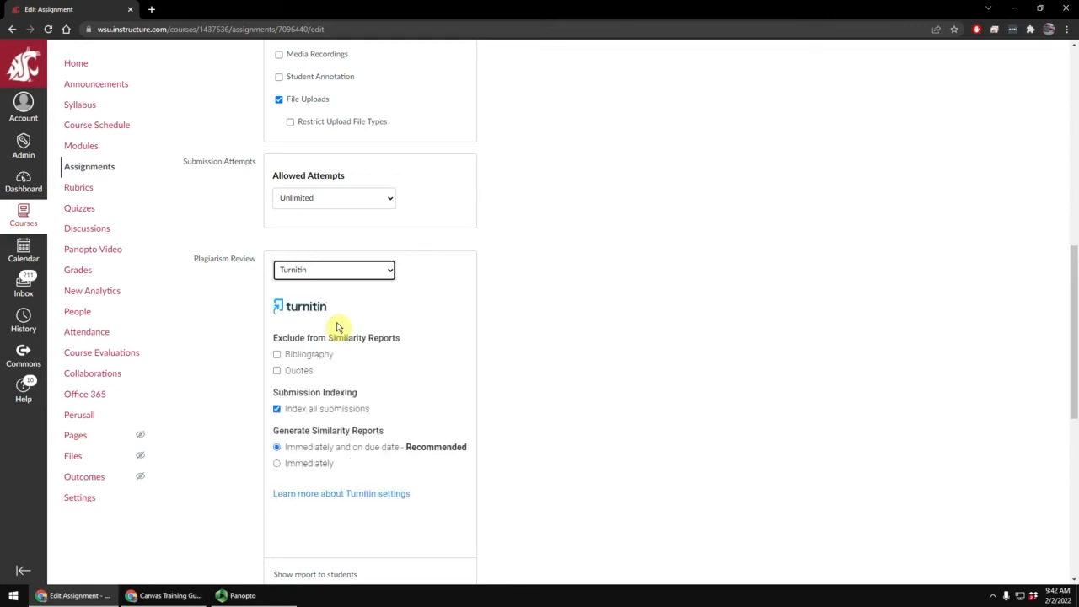
scroll(328, 489, "down", 1)
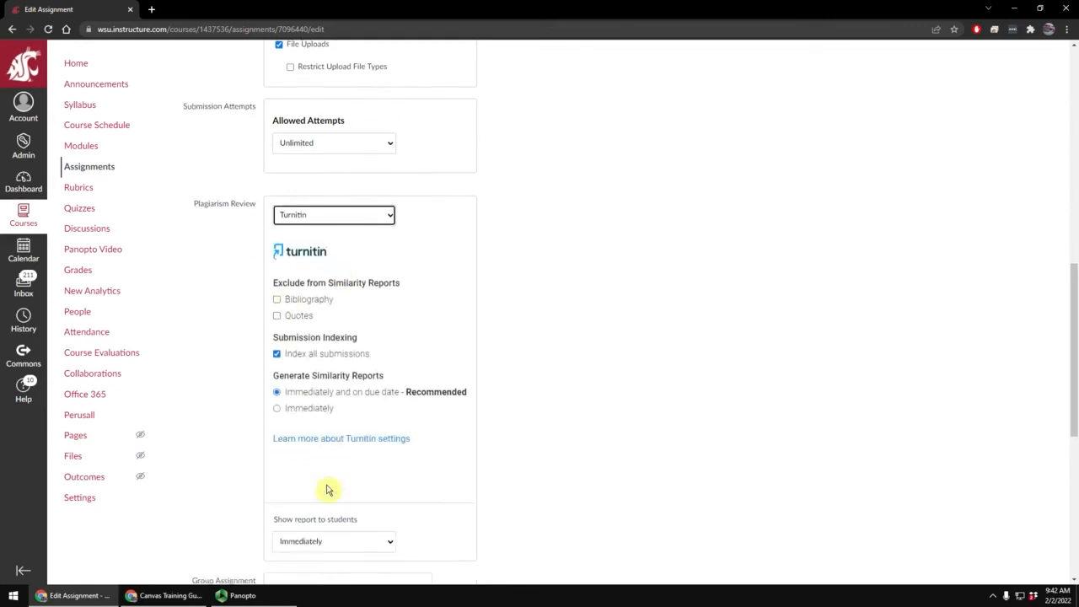
- Set Turnitin's similarity reports to generate Immediately instead of immediately and on the due date
scroll(328, 489, "down", 2)
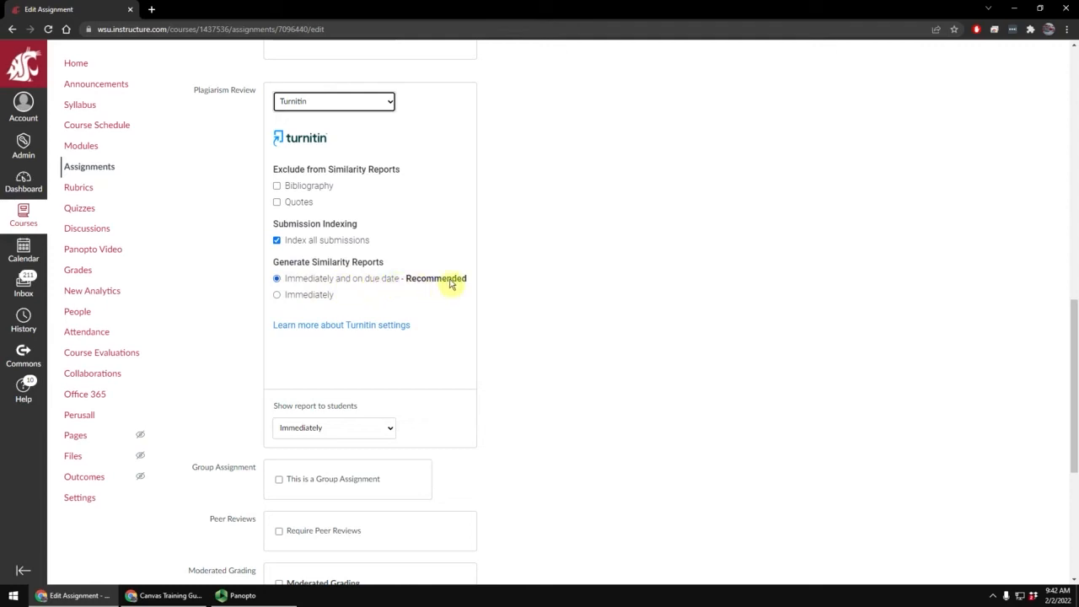
left_click(278, 296)
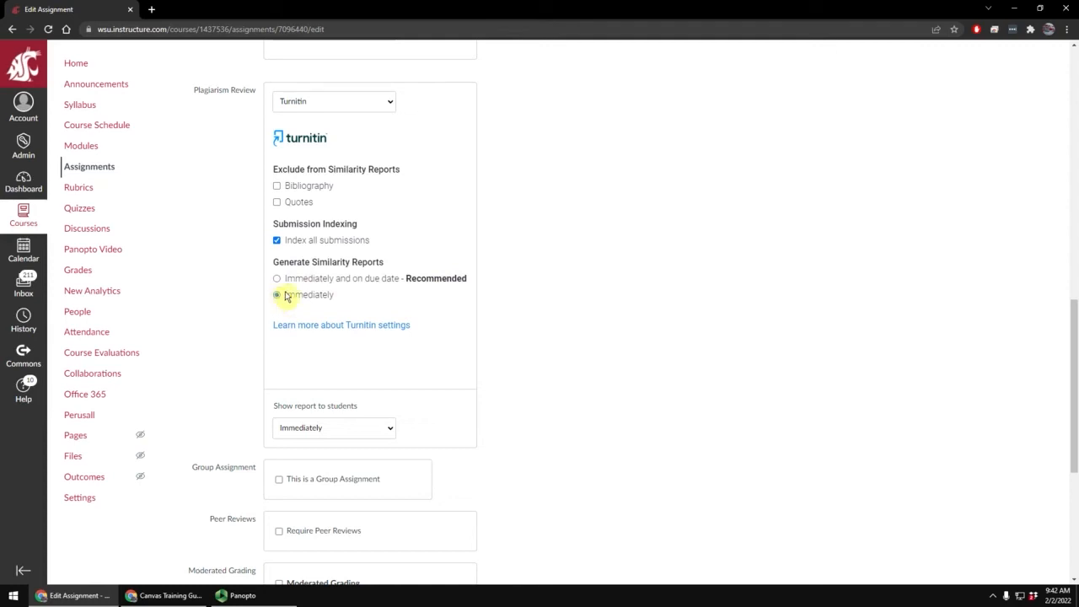
left_click(278, 280)
left_click(277, 296)
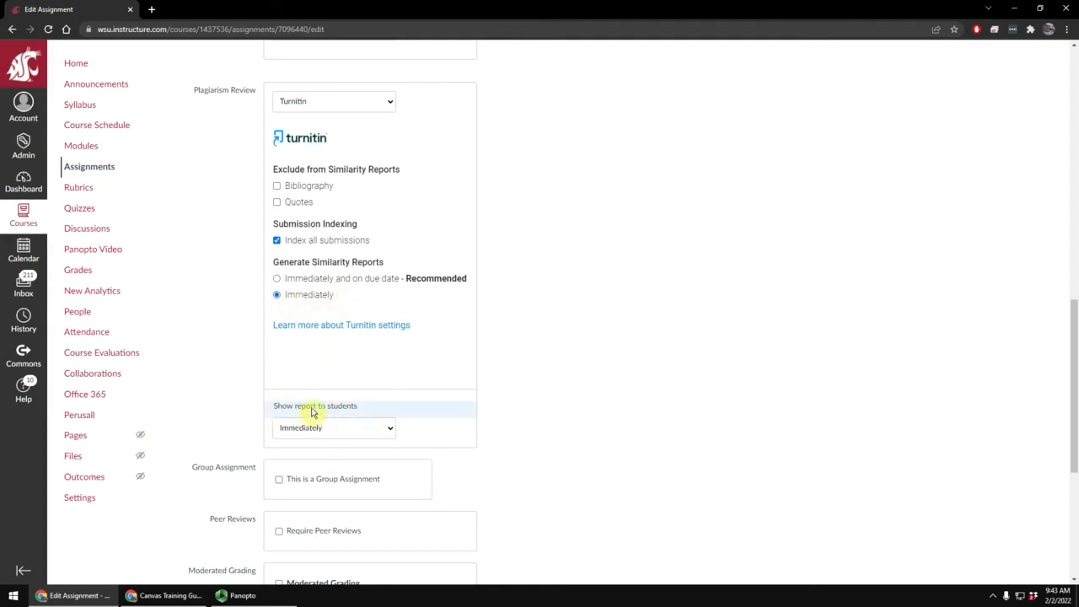
- Review the options for showing the Turnitin report to students and choose Immediately
left_click(354, 430)
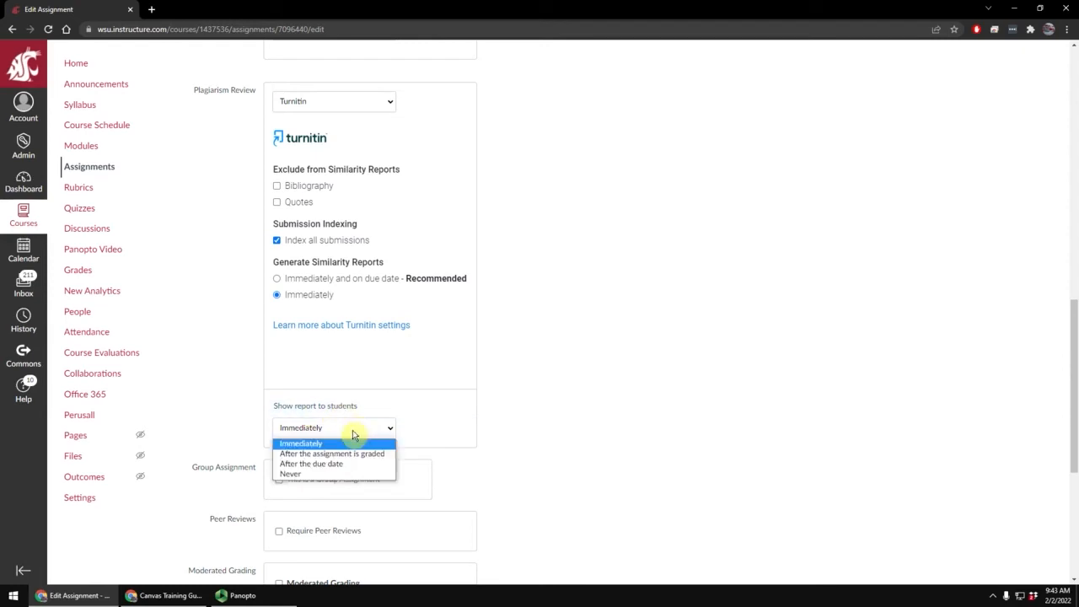
left_click(299, 445)
left_click(300, 428)
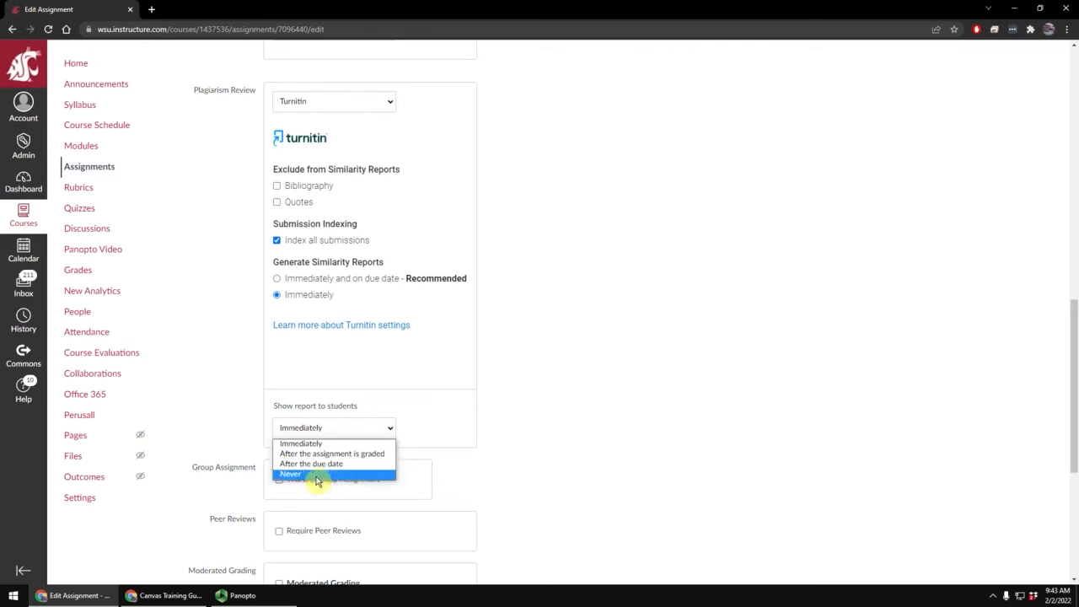
left_click(305, 445)
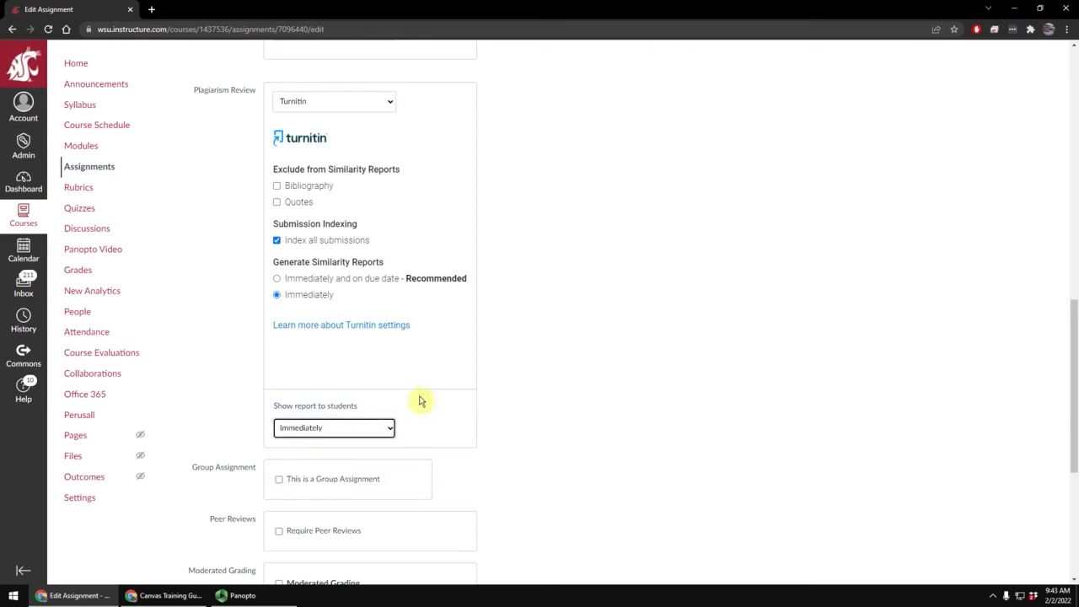
key("alt+Tab")
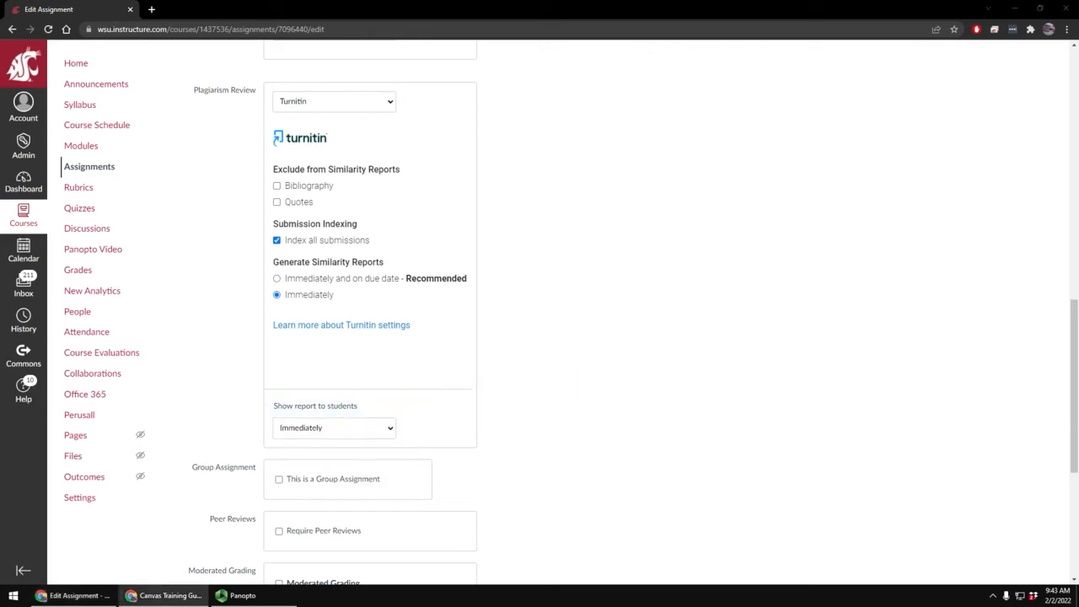
- Mark the assignment as a group assignment, and try the option for assigning grades to each student individually
scroll(707, 387, "down", 2)
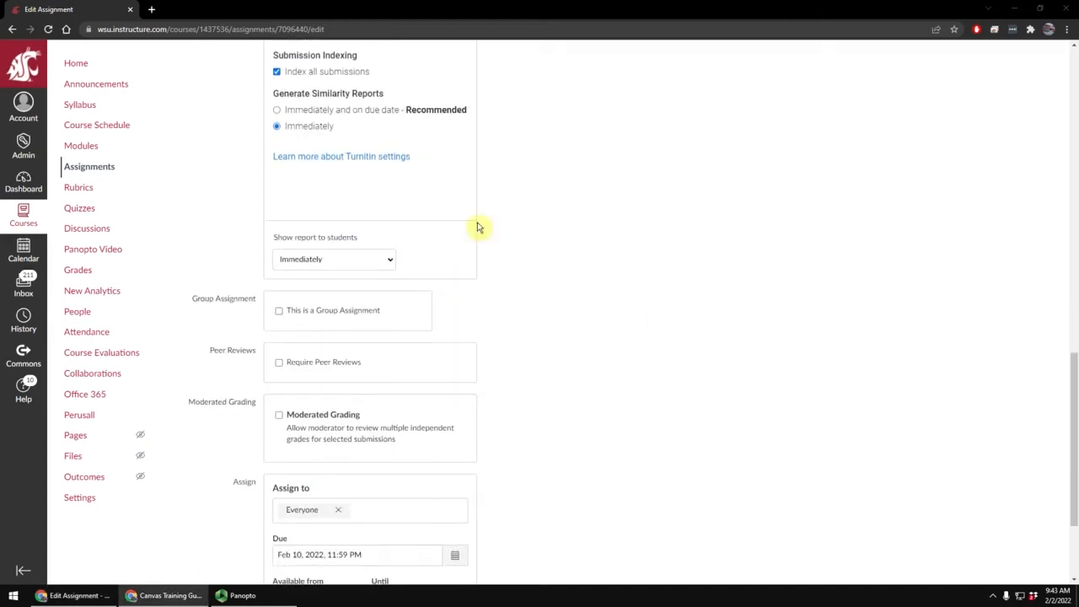
left_click_drag(188, 301, 249, 307)
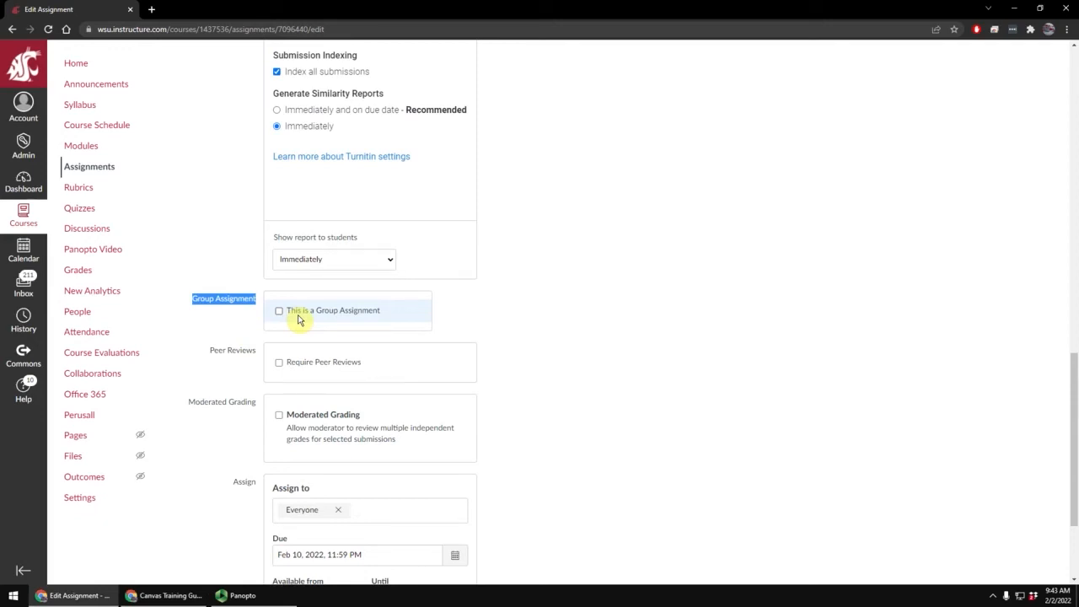
left_click(279, 312)
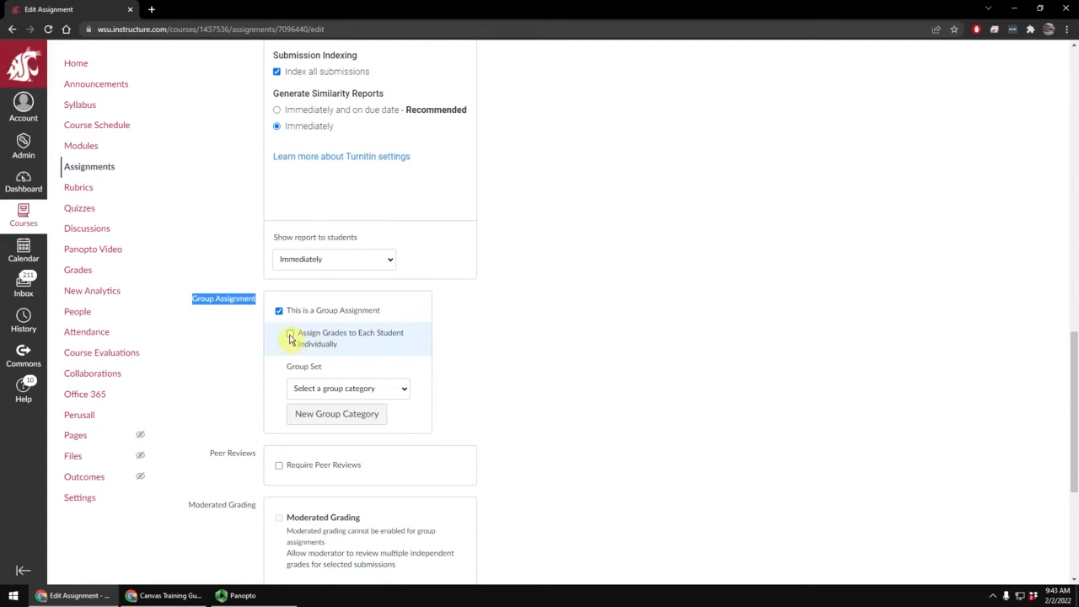
left_click(290, 335)
left_click(290, 336)
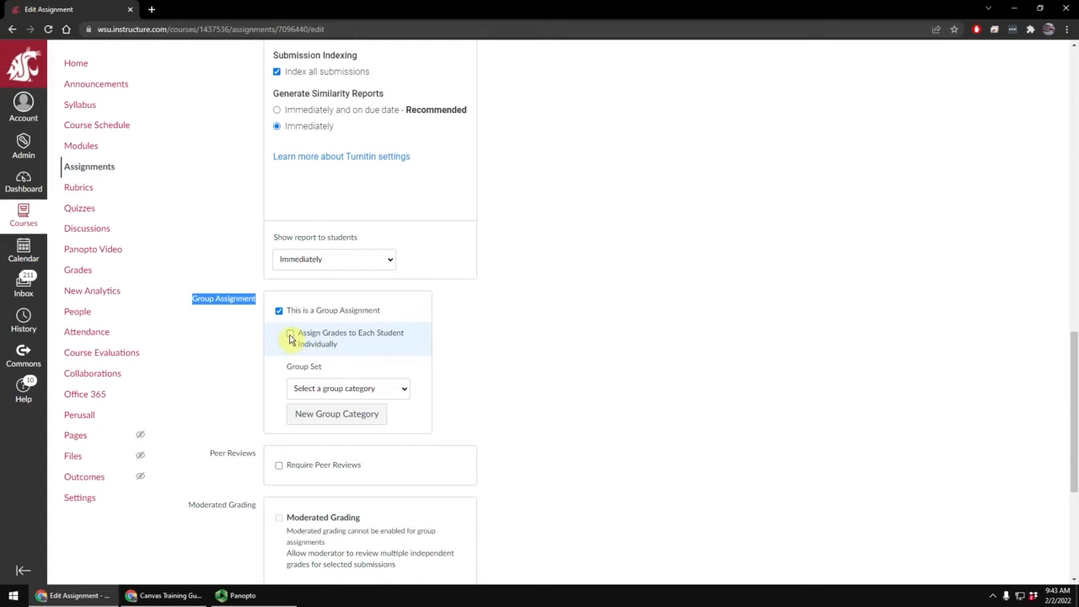
- Review the available group sets without choosing one, and turn the group assignment option off again
left_click(310, 389)
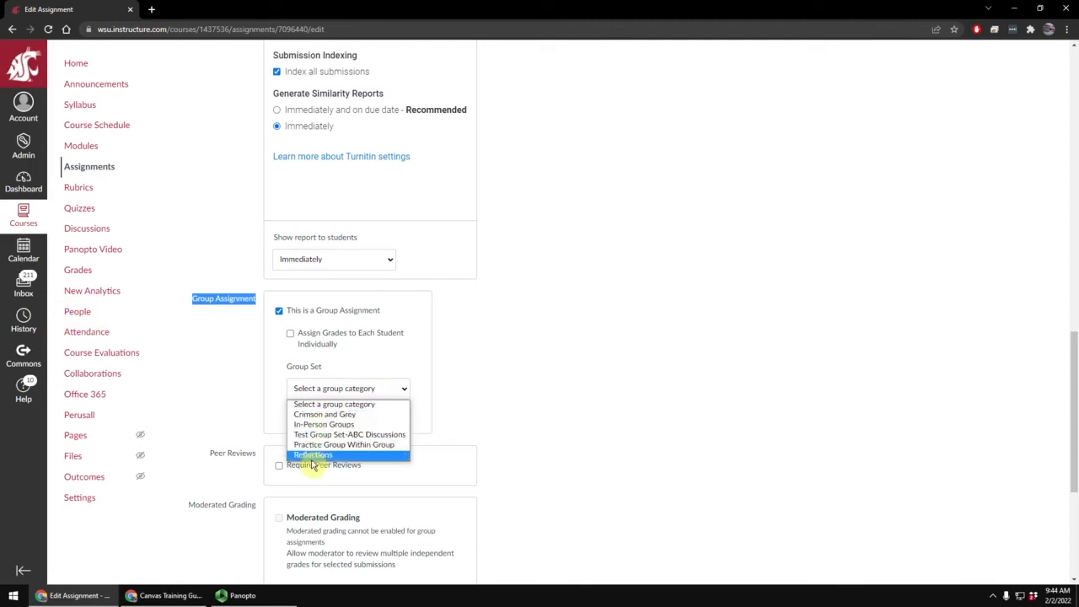
left_click(328, 393)
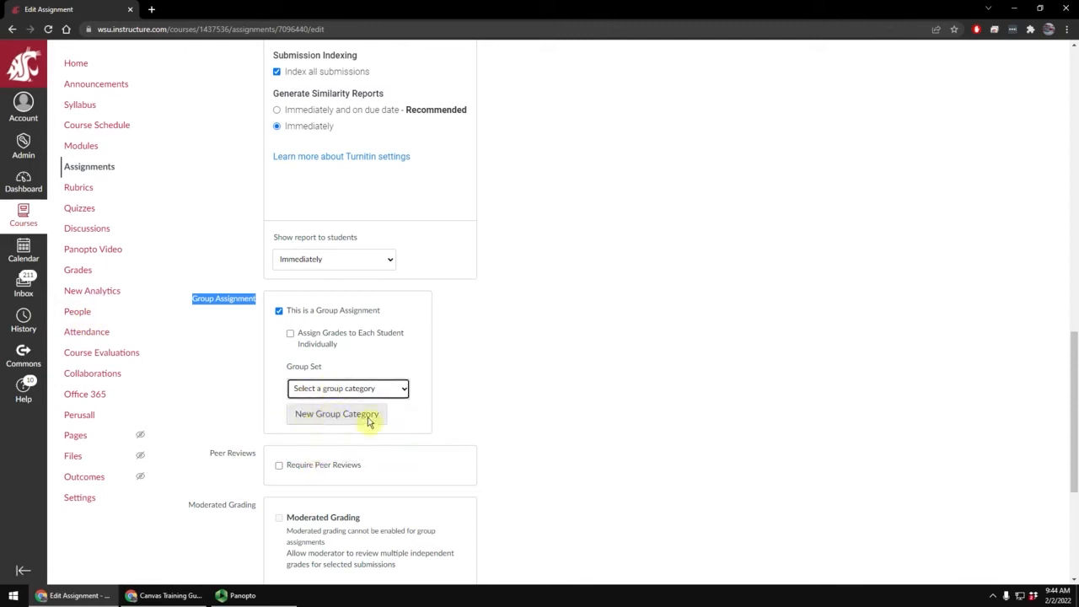
left_click(279, 312)
left_click(212, 320)
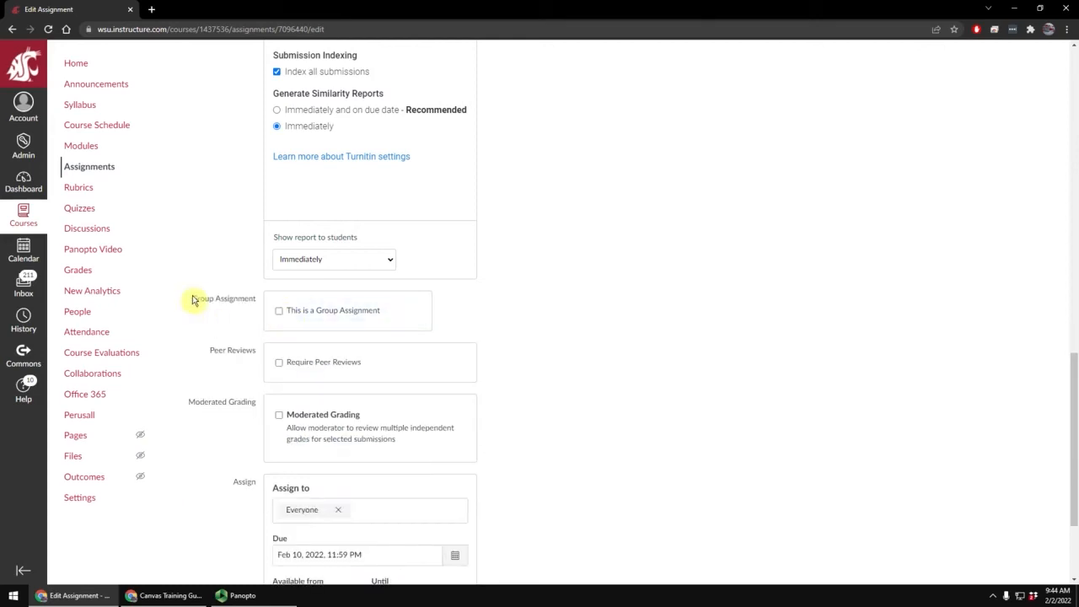
key("alt+Tab")
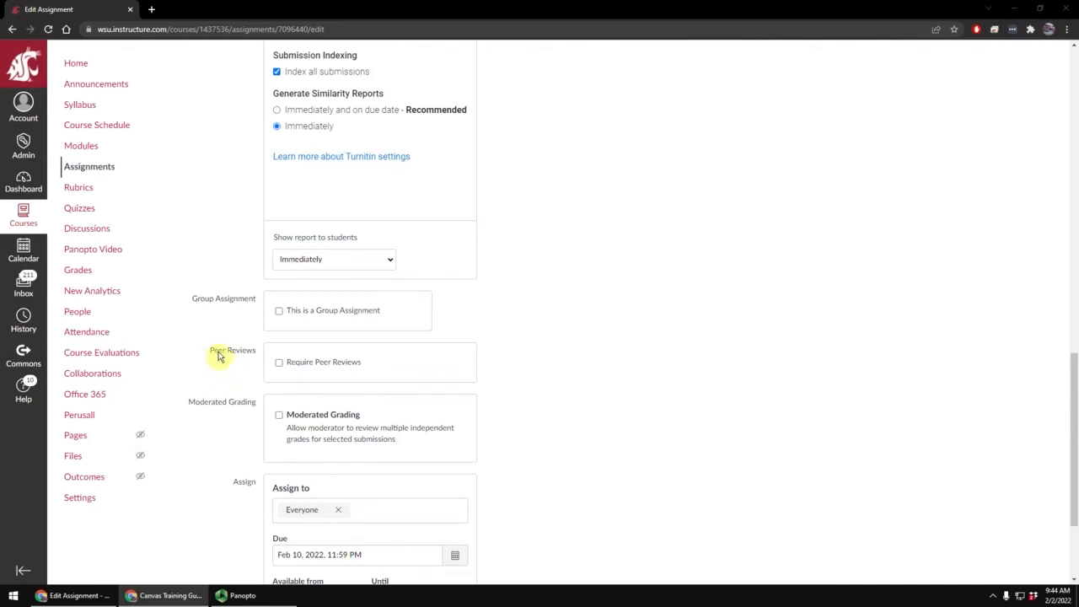
- Require peer reviews to look over the assignment and anonymity options, and turn the requirement off again
left_click(279, 365)
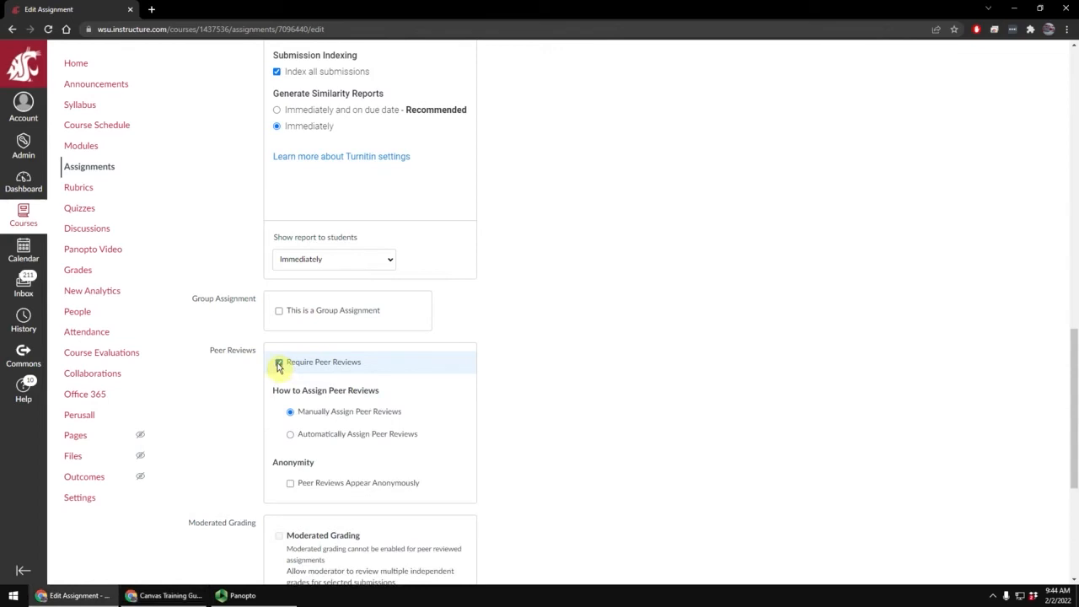
scroll(279, 364, "down", 2)
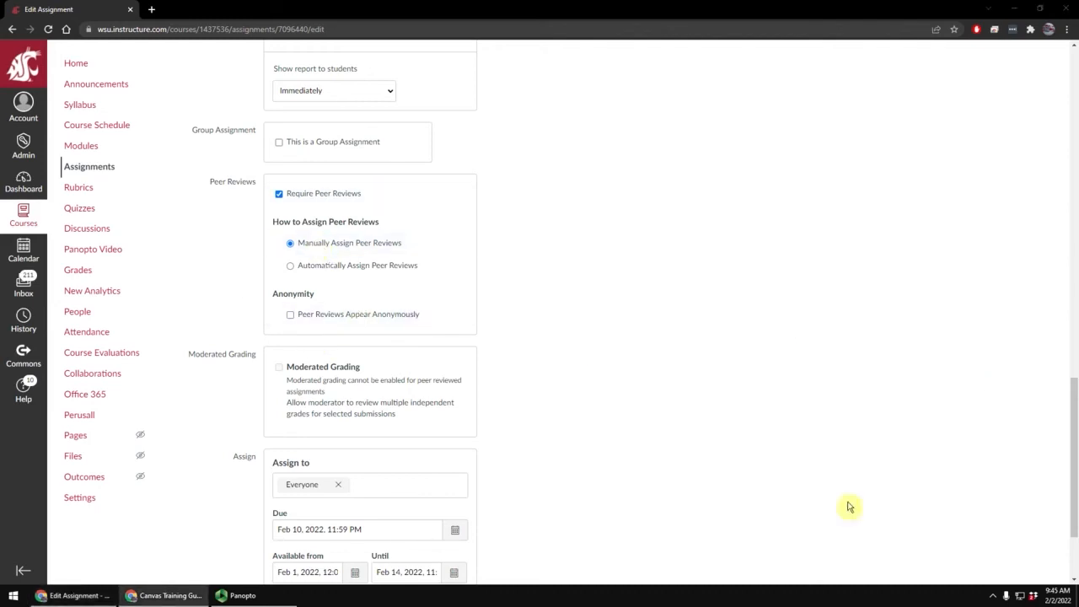
left_click(279, 198)
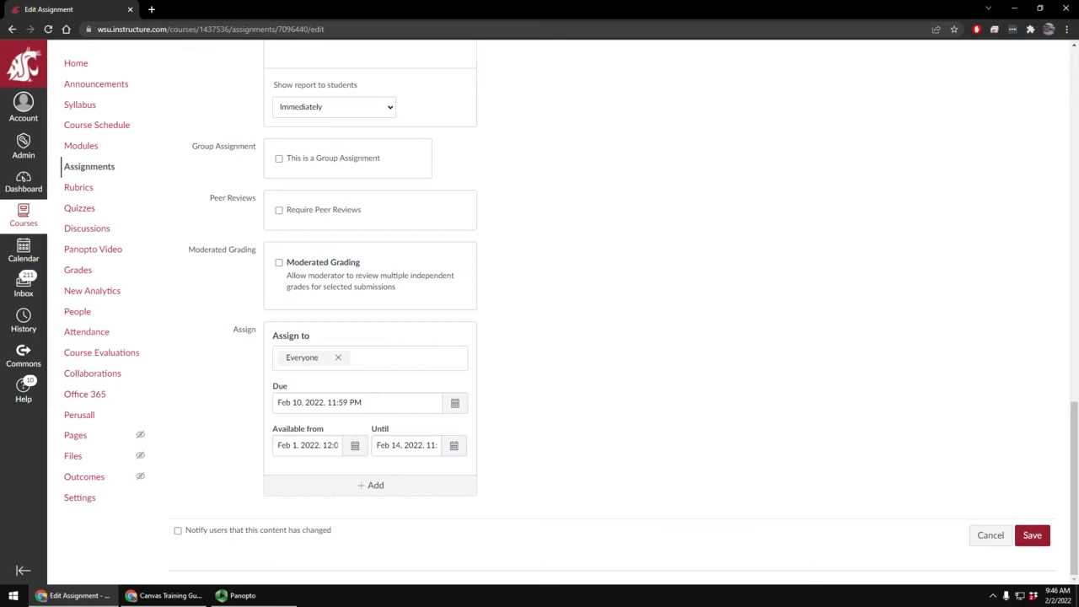
key("alt+Tab")
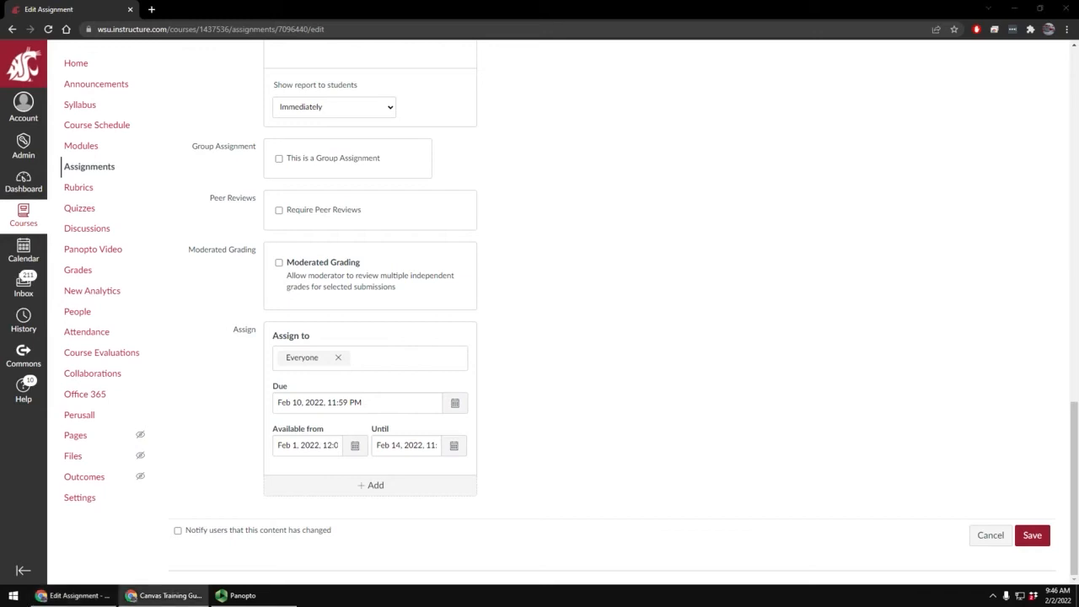
- Turn on moderated grading for the assignment and look over the number of graders setting
left_click(279, 264)
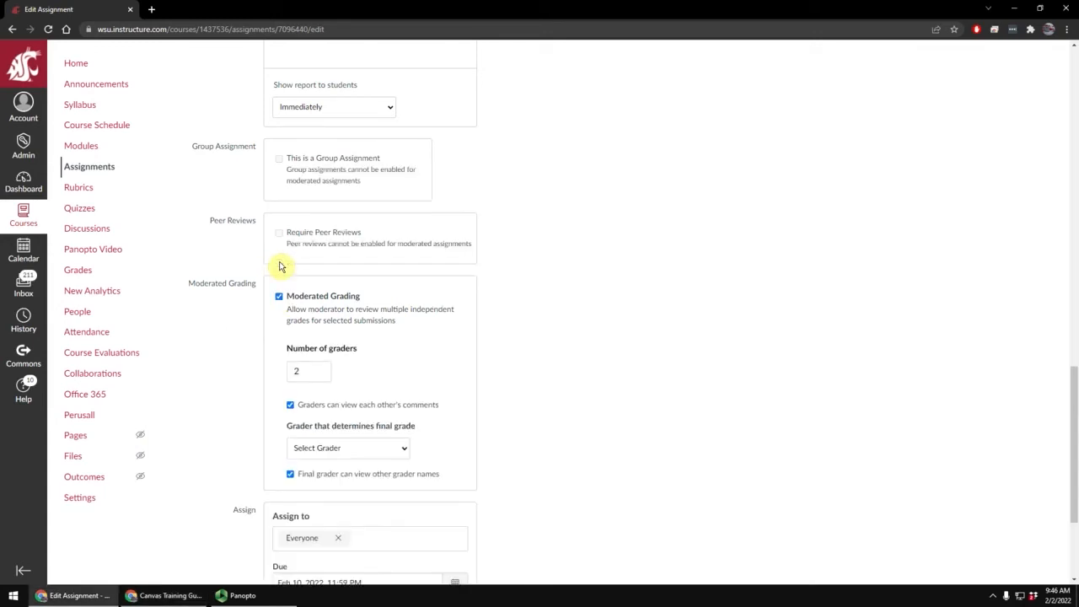
scroll(281, 267, "down", 2)
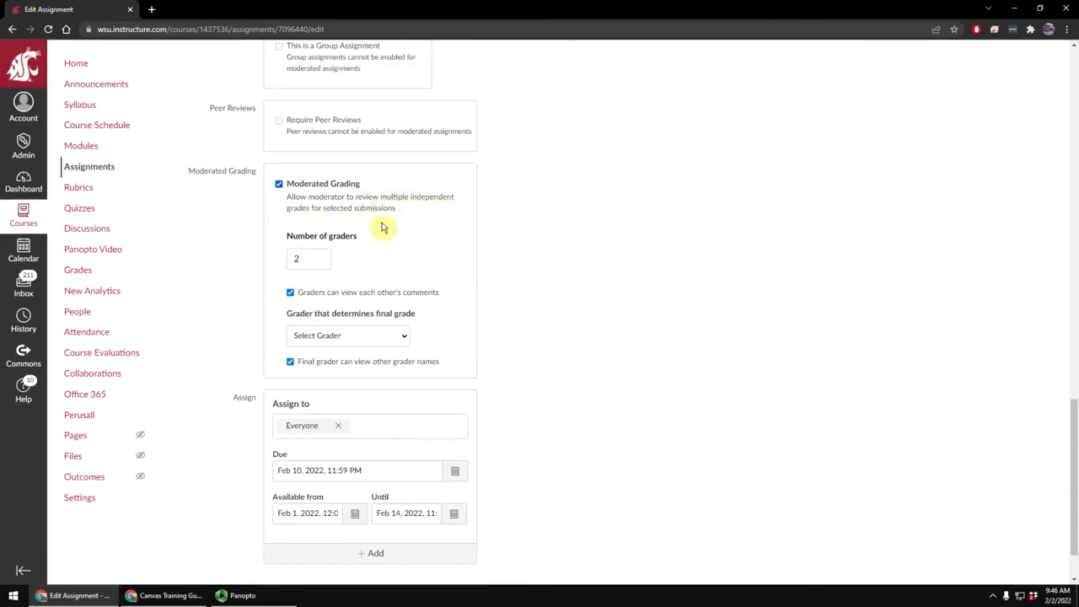
left_click_drag(288, 240, 368, 241)
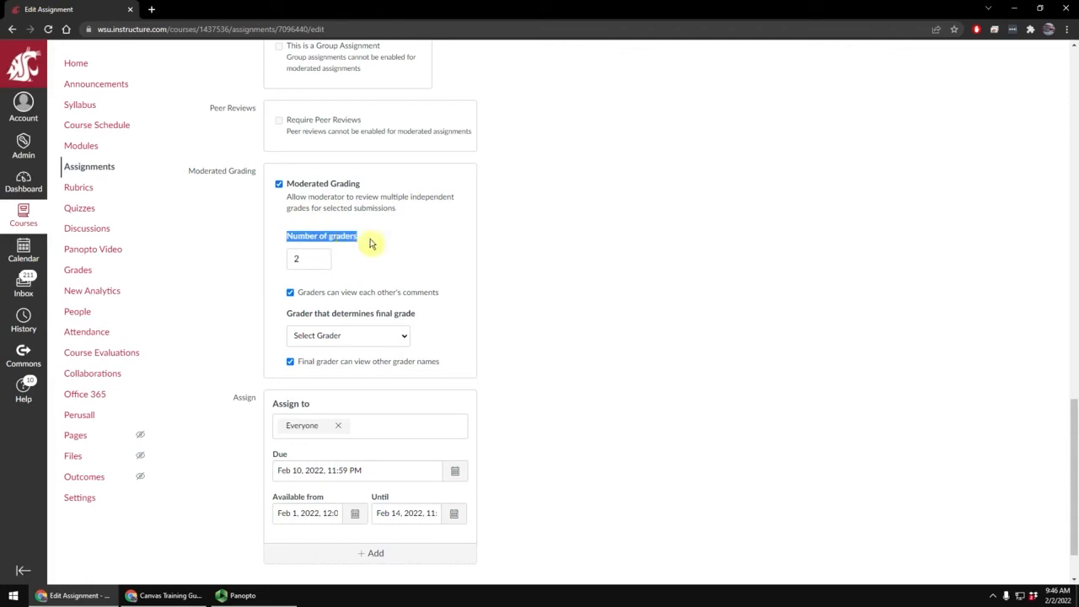
left_click(298, 262)
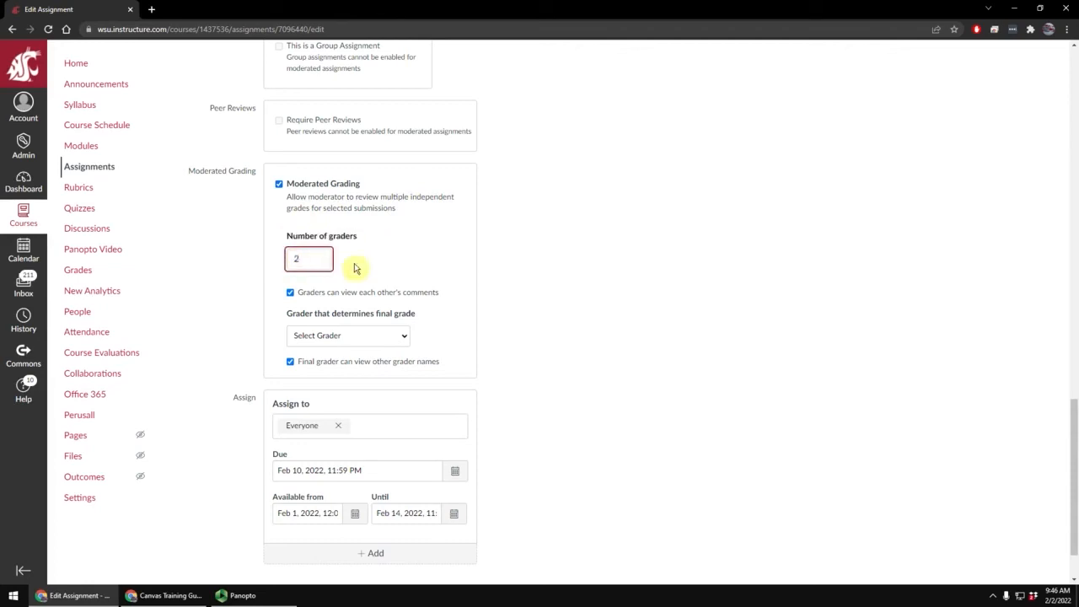
double_click(295, 258)
left_click(268, 264)
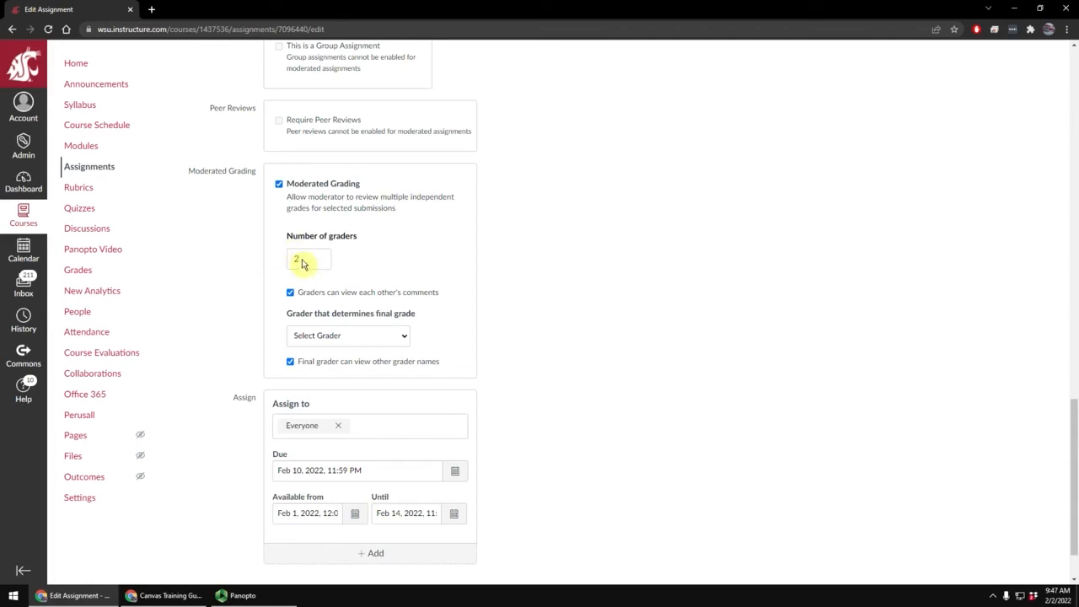
double_click(296, 262)
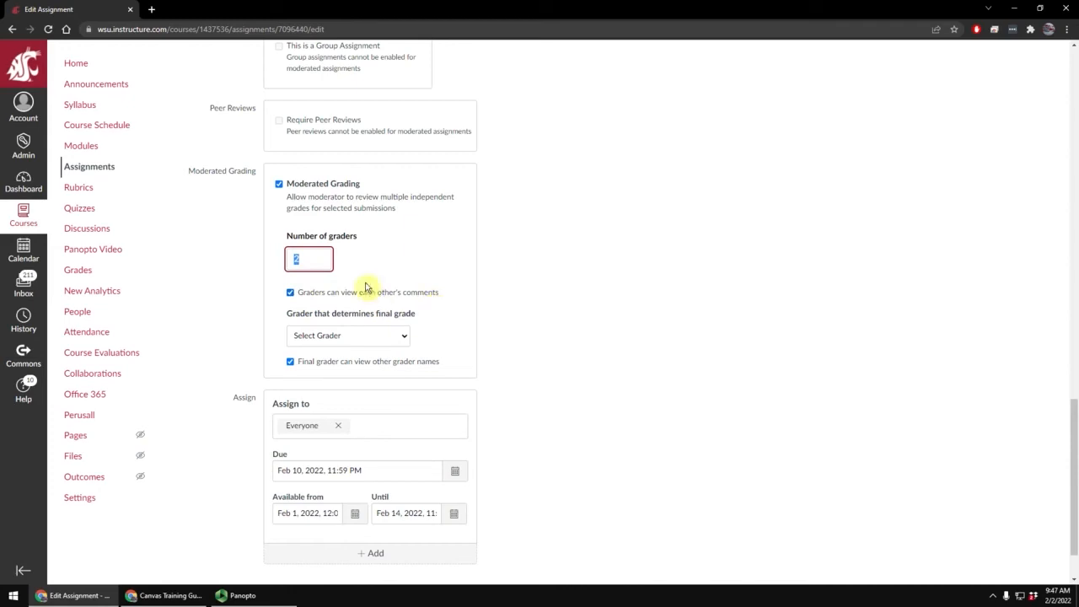
left_click(299, 261)
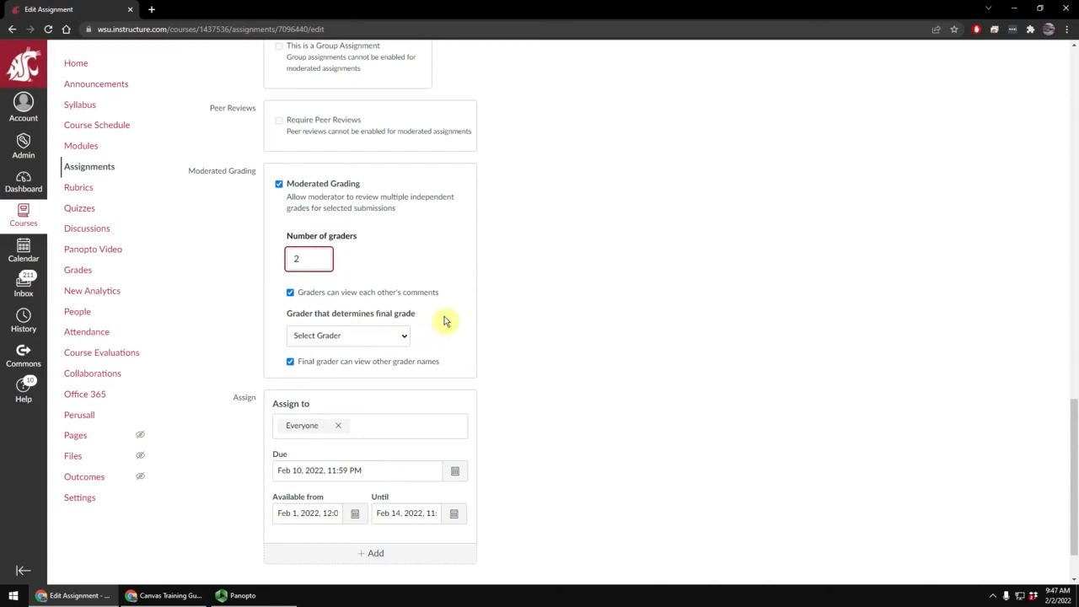
- Review the people available as the grader who determines the final grade, without choosing one
left_click(381, 337)
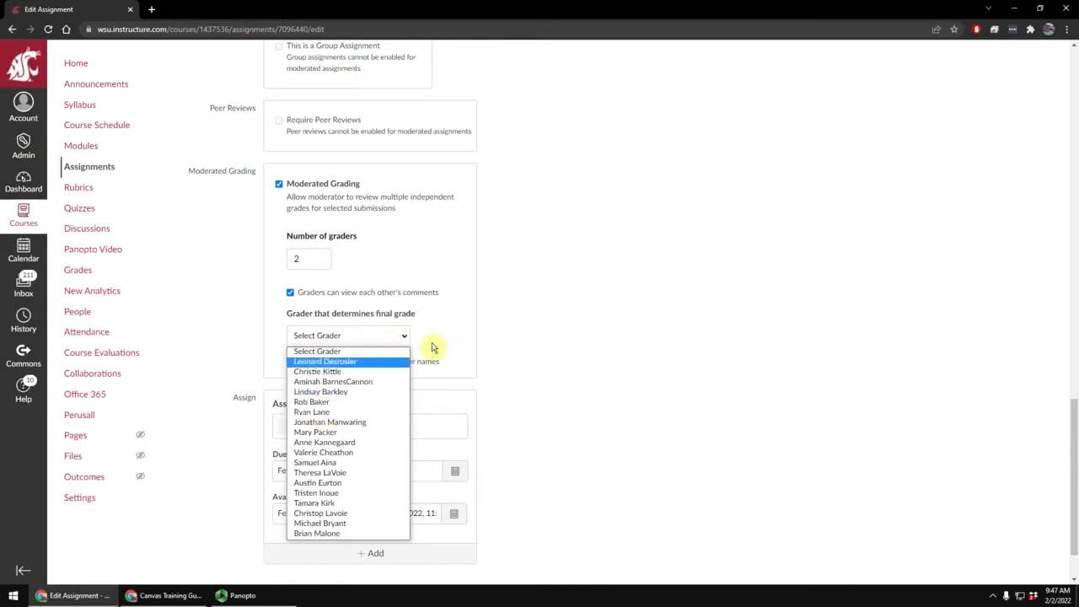
left_click(433, 347)
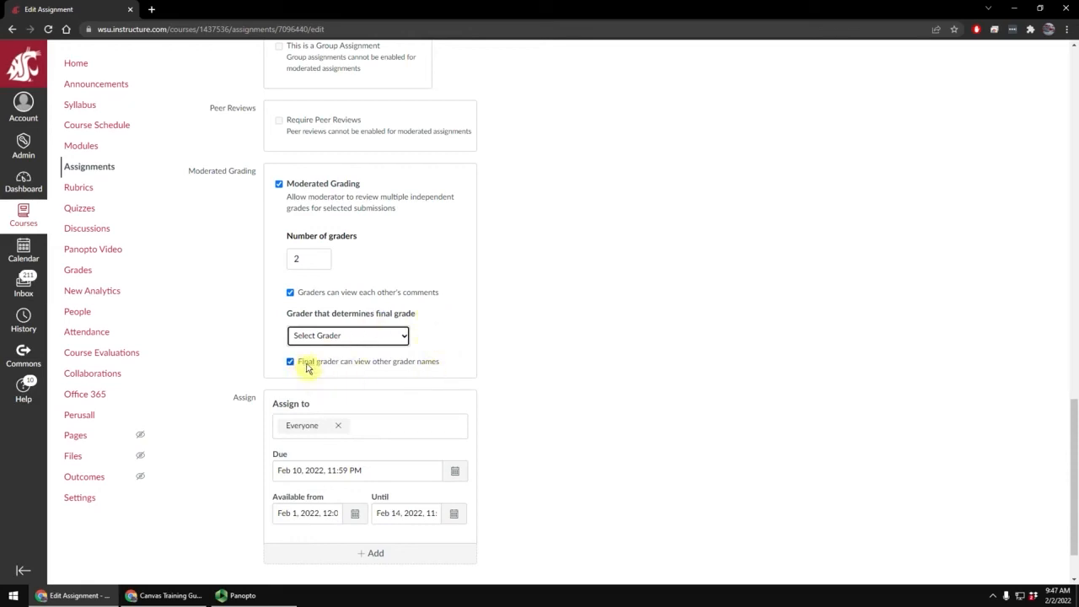
left_click(349, 337)
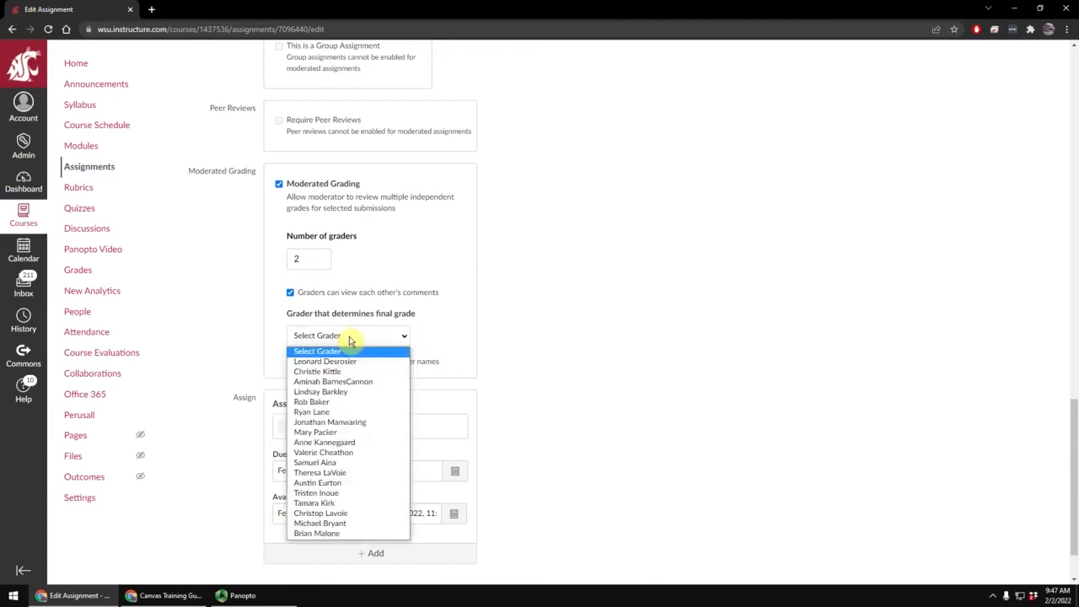
left_click(350, 338)
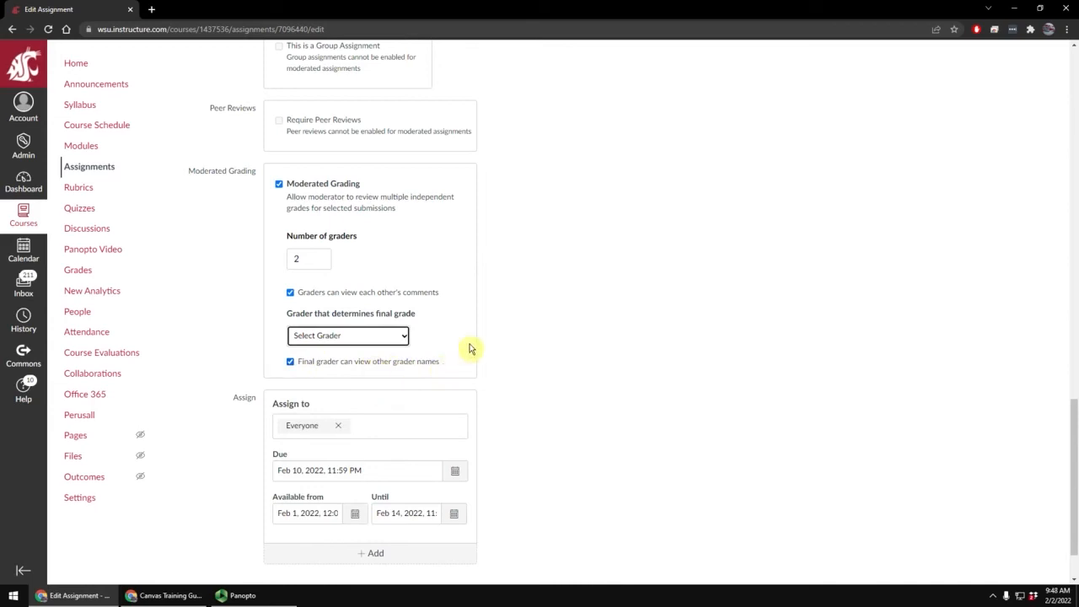
- Try hiding other grader names from the final grader, allow them again, and turn moderated grading off
left_click(290, 363)
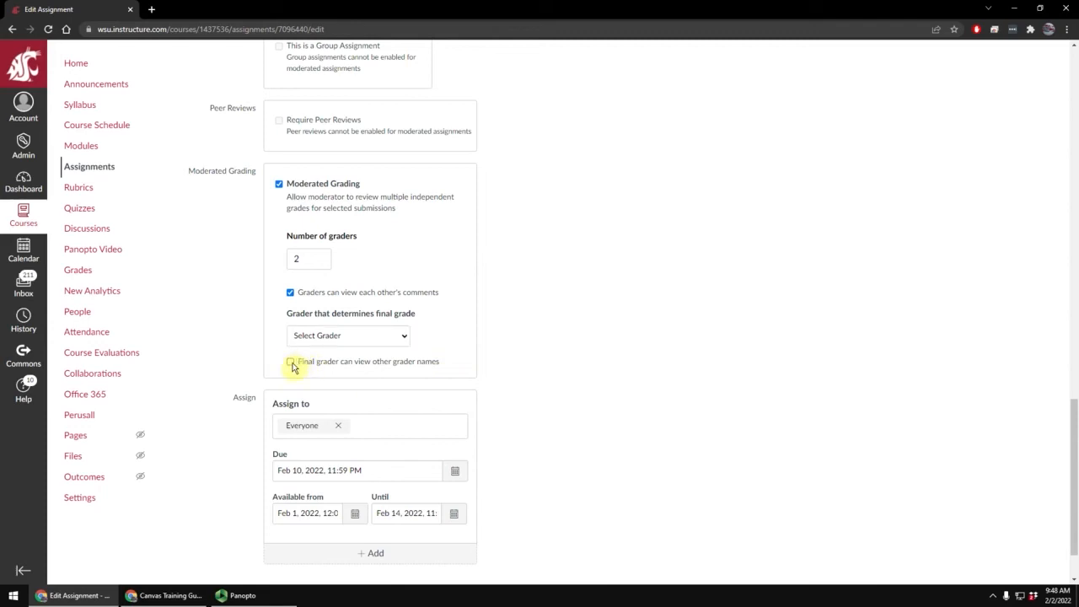
left_click(291, 365)
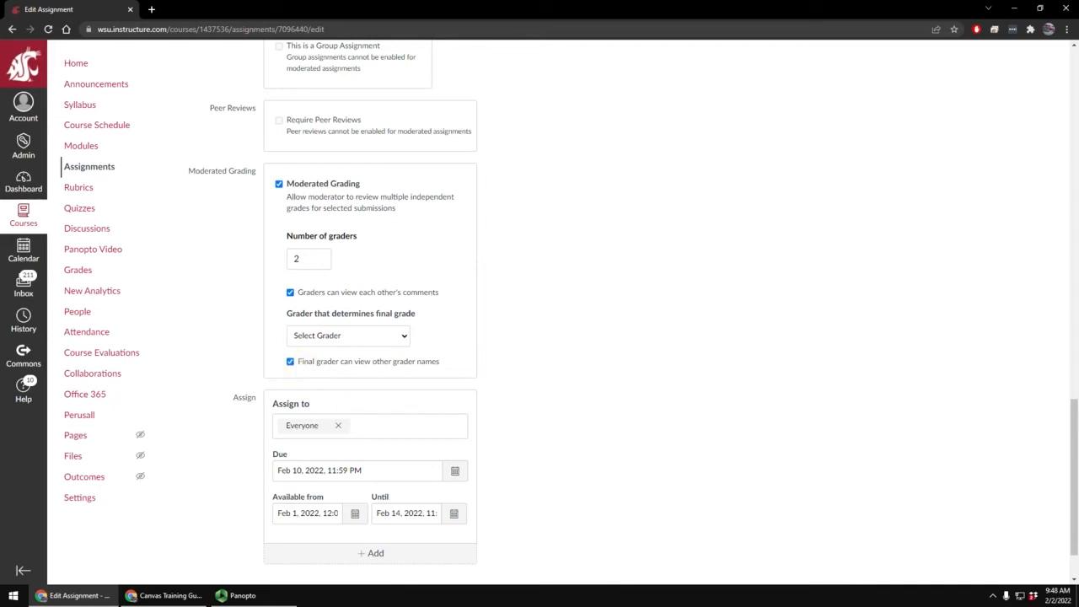
key("alt+Tab")
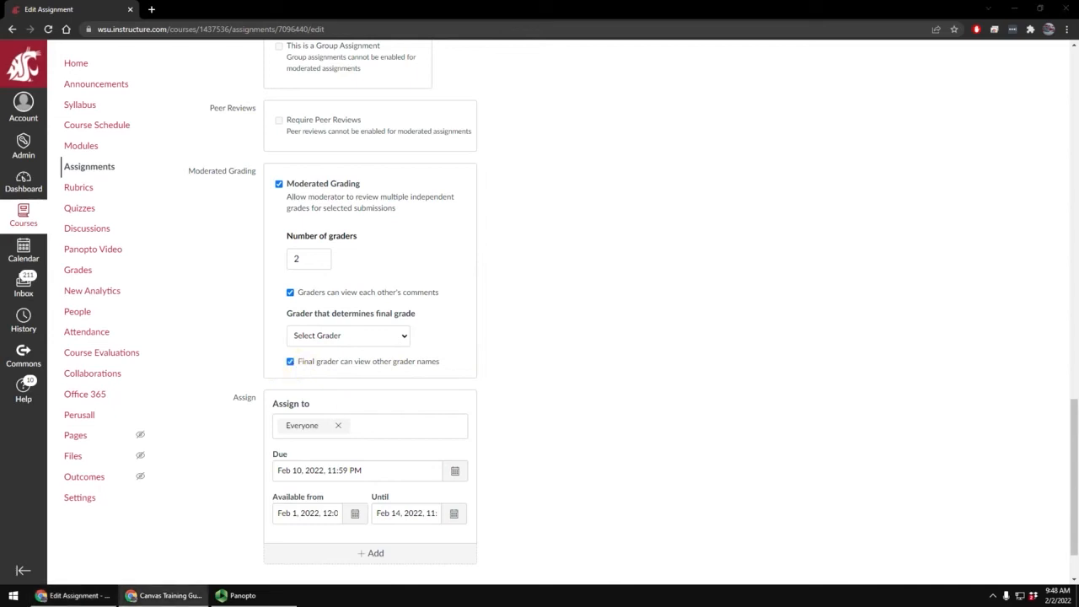
left_click(279, 184)
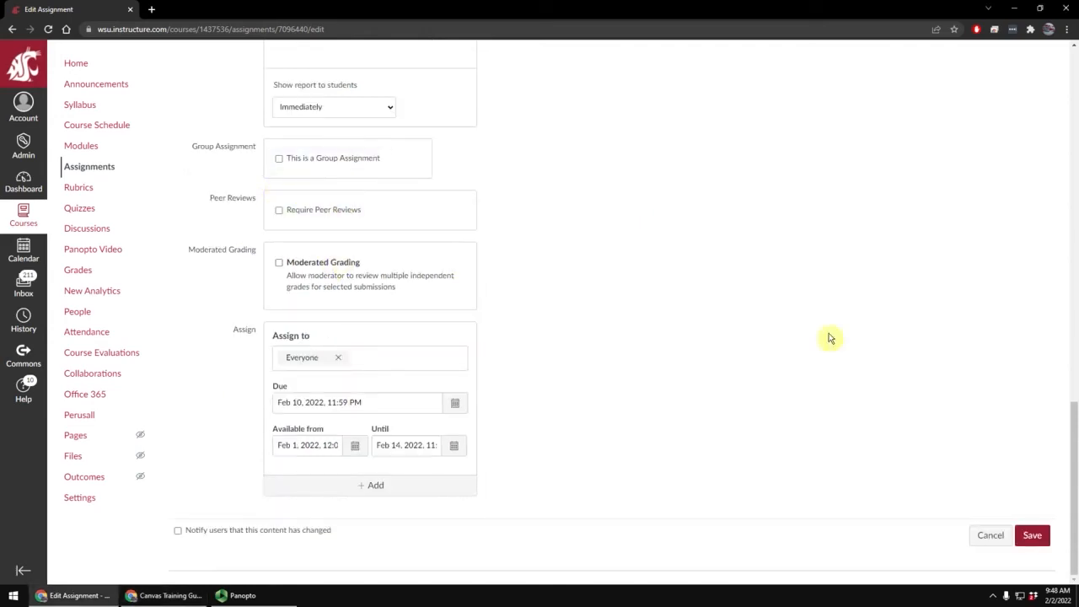
- Check the Turnitin settings once more and save the edited Practice Assignment
left_click(1034, 536)
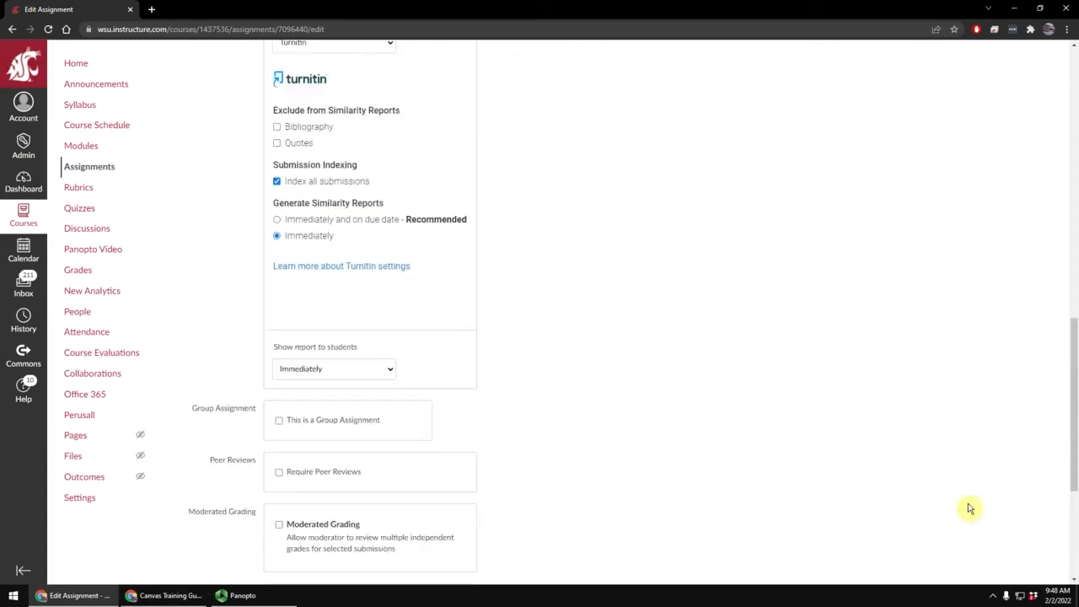
scroll(969, 508, "up", 1)
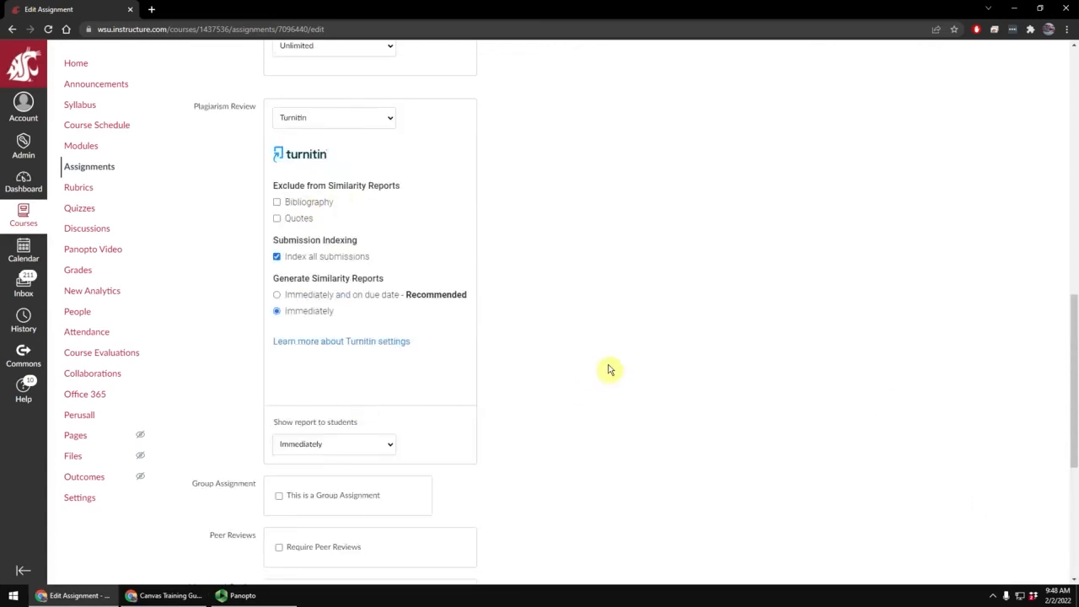
scroll(610, 369, "down", 4)
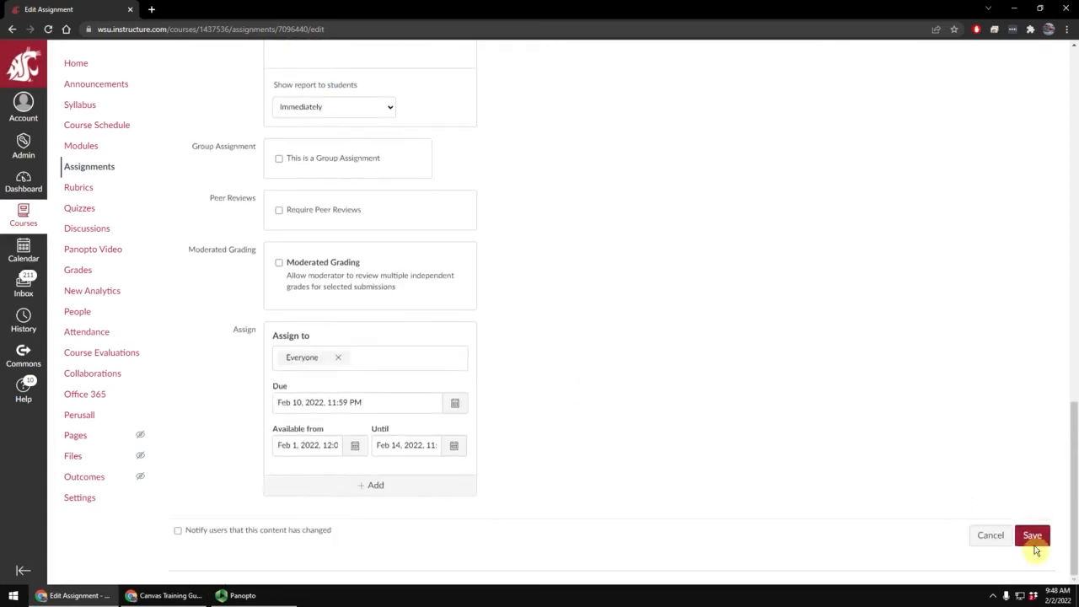
left_click(1034, 542)
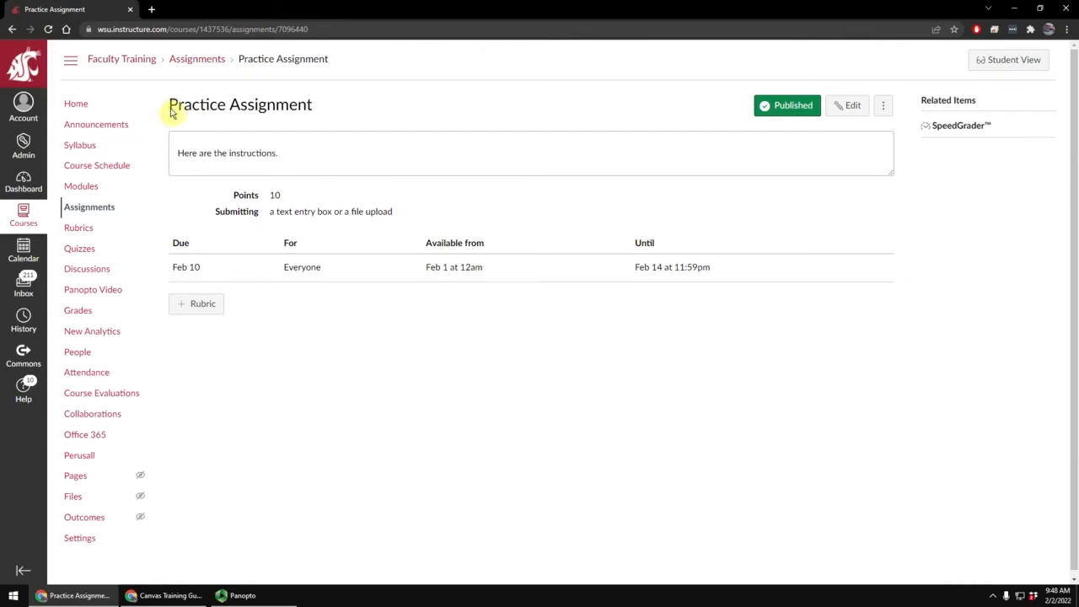
left_click_drag(174, 109, 316, 115)
left_click(382, 129)
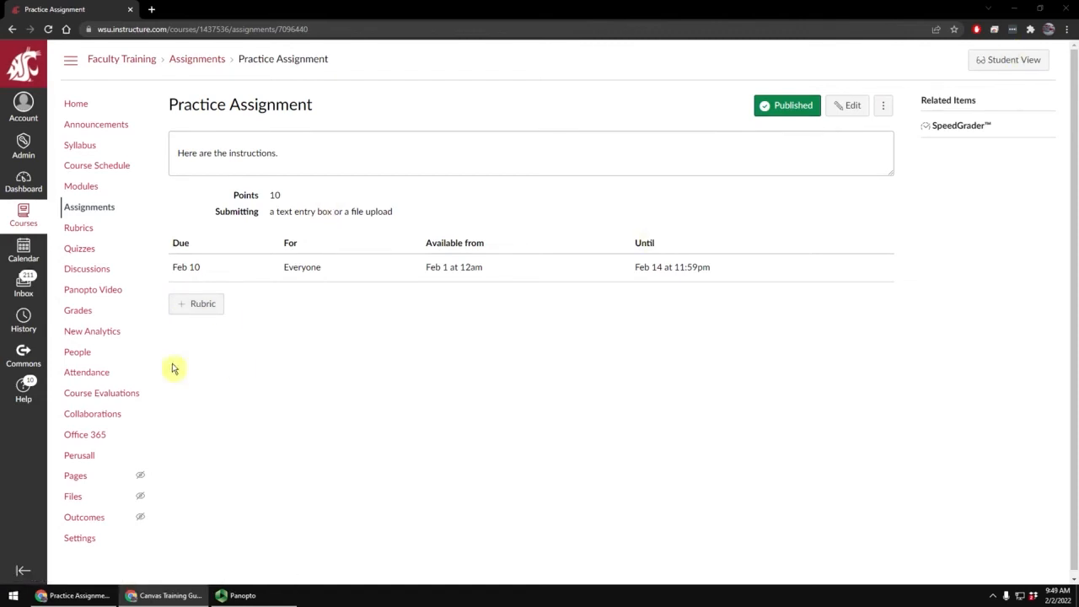
- Start a new rubric on the assignment and title it Practice Rubric
left_click(203, 311)
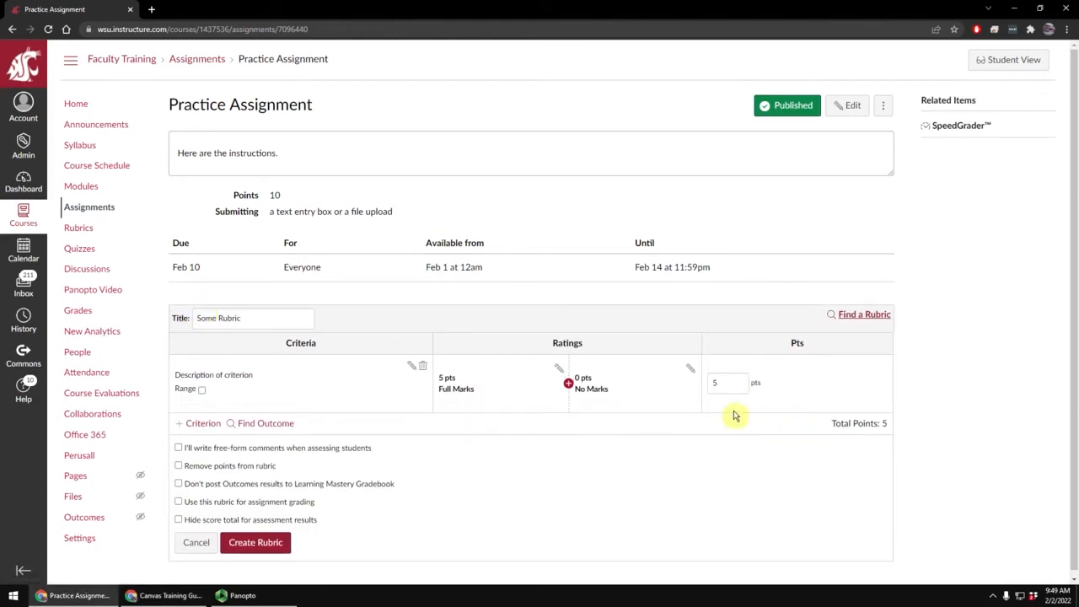
scroll(732, 379, "down", 1)
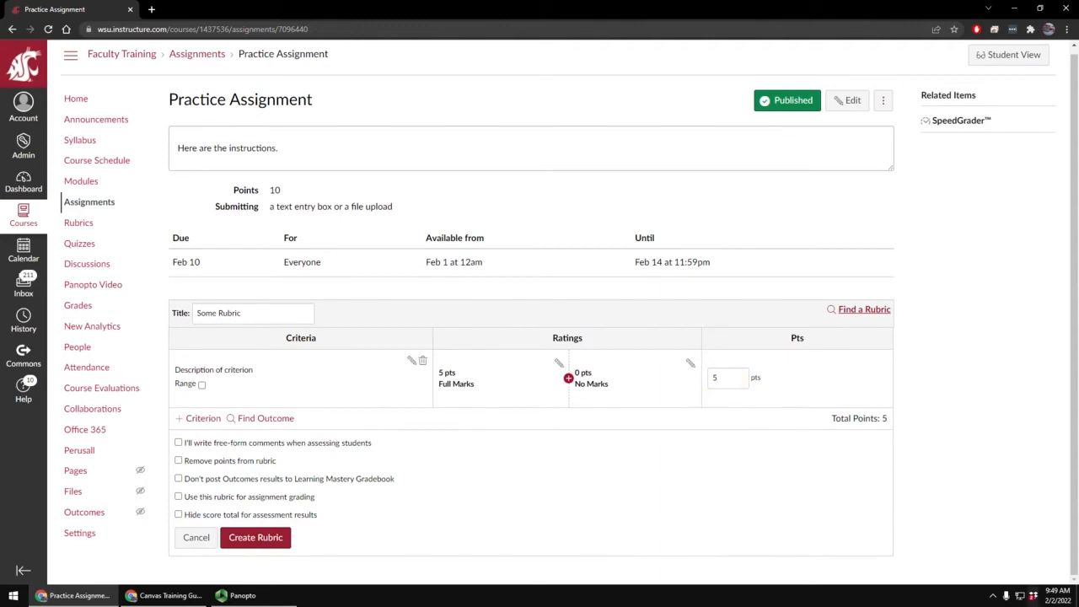
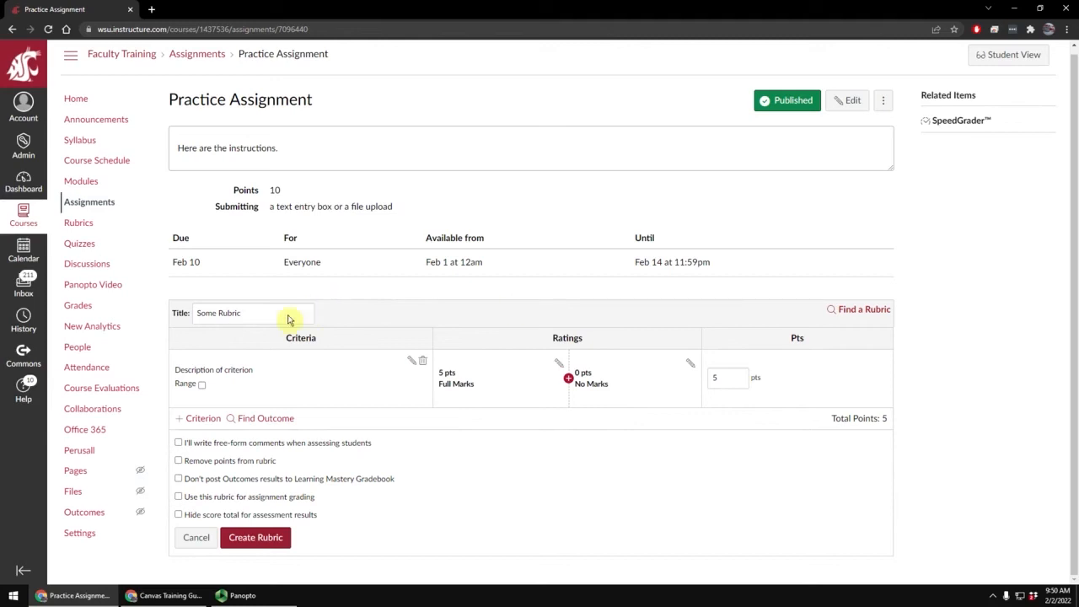
left_click_drag(268, 318, 187, 303)
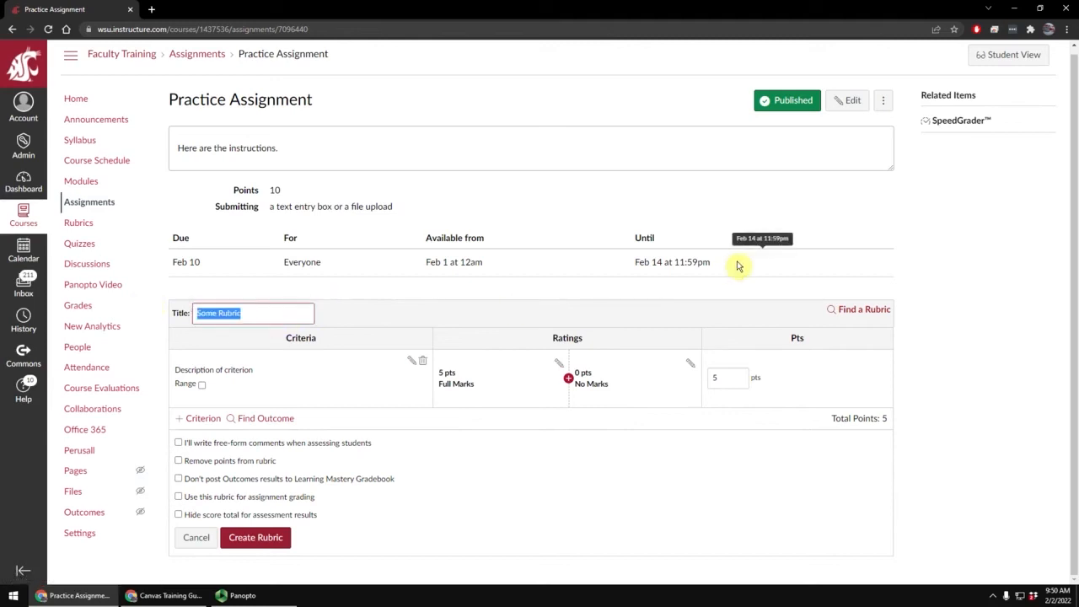
type("Practic")
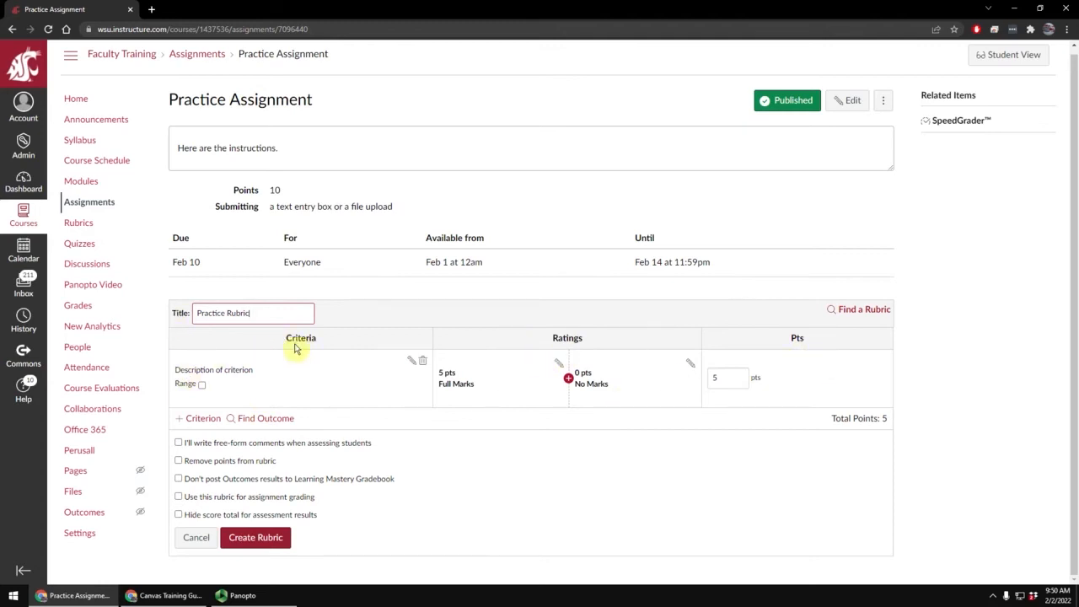
- Set the first criterion's description to Writing Technique and its long description to "How did you do?"
left_click(411, 362)
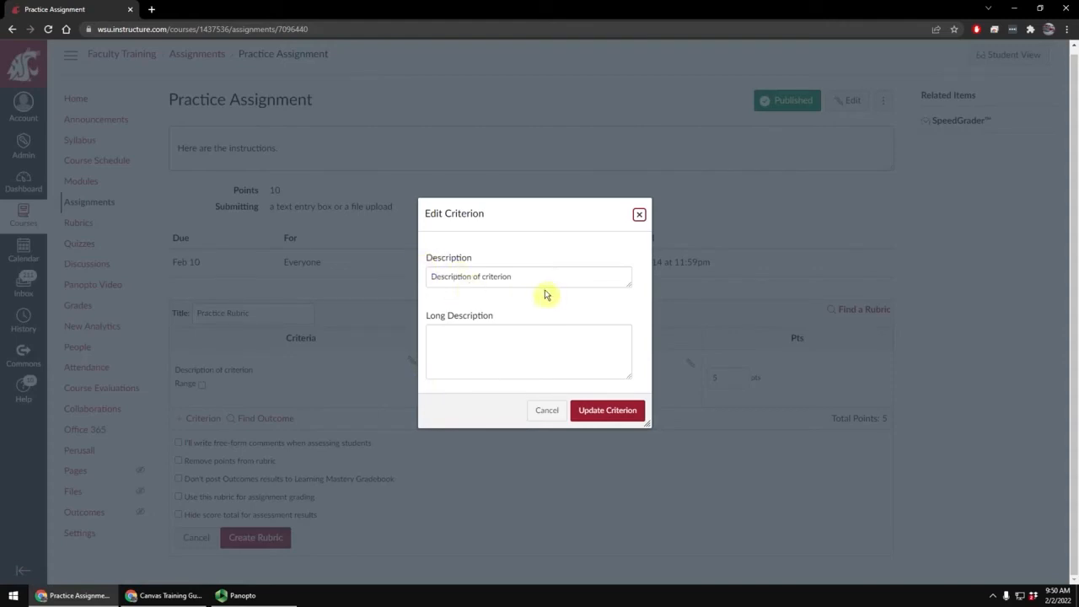
left_click_drag(517, 285, 400, 293)
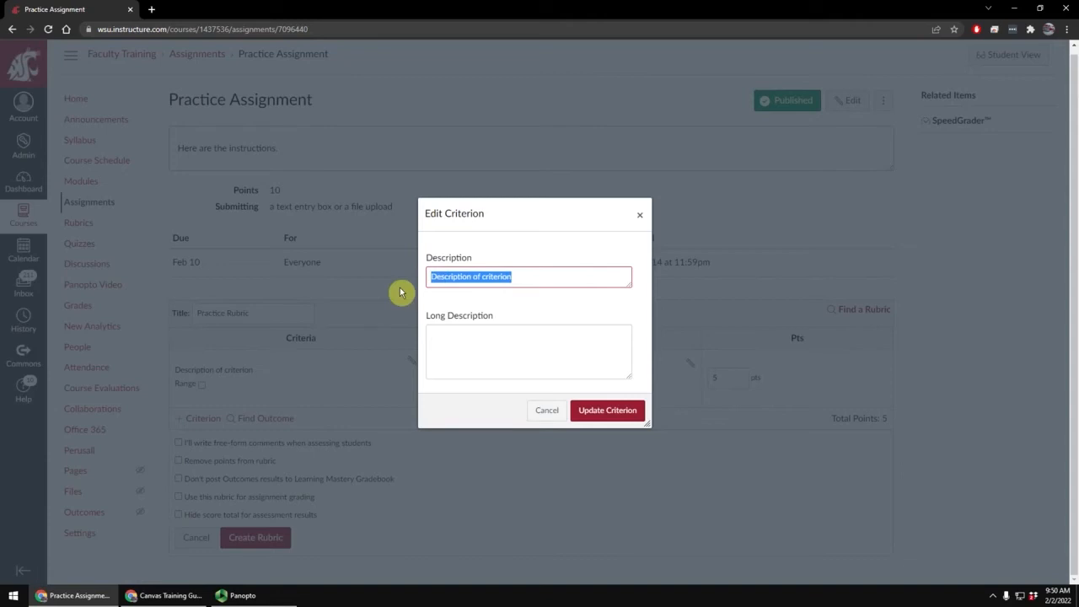
type("Writing Technique")
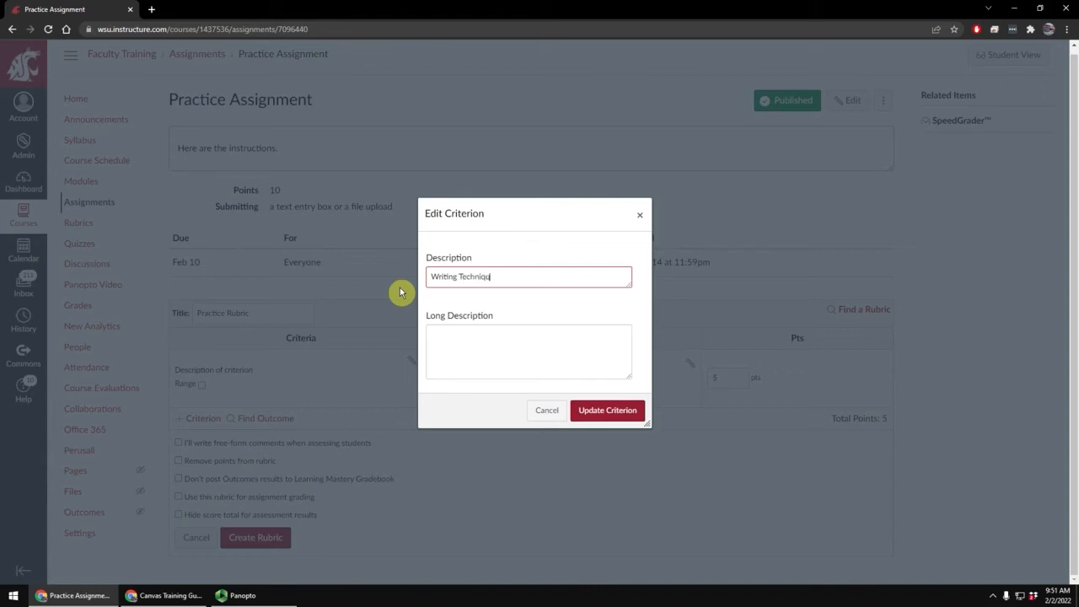
left_click(458, 345)
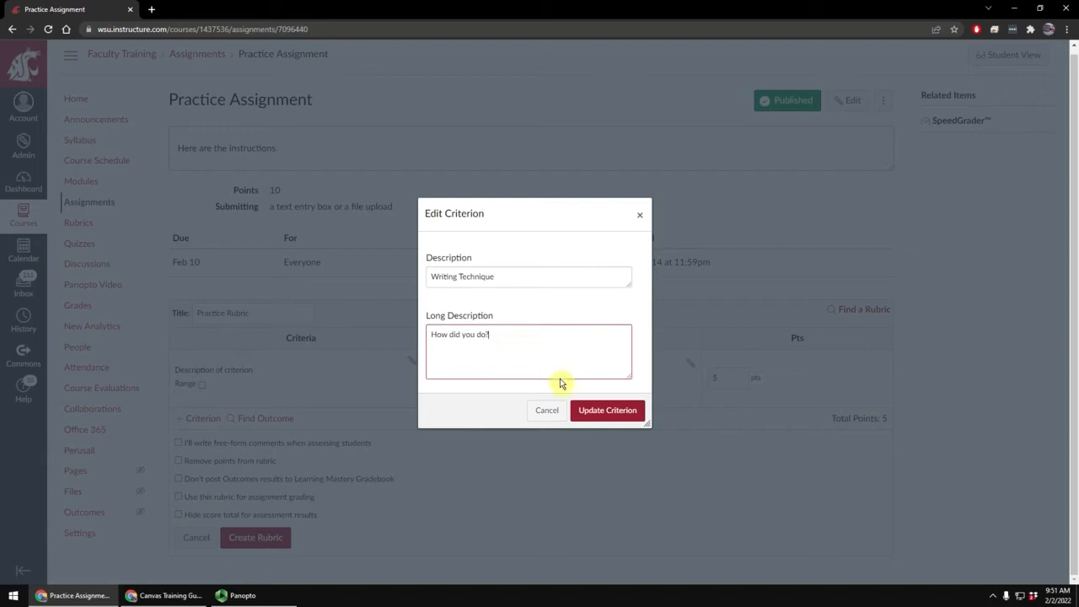
left_click(614, 413)
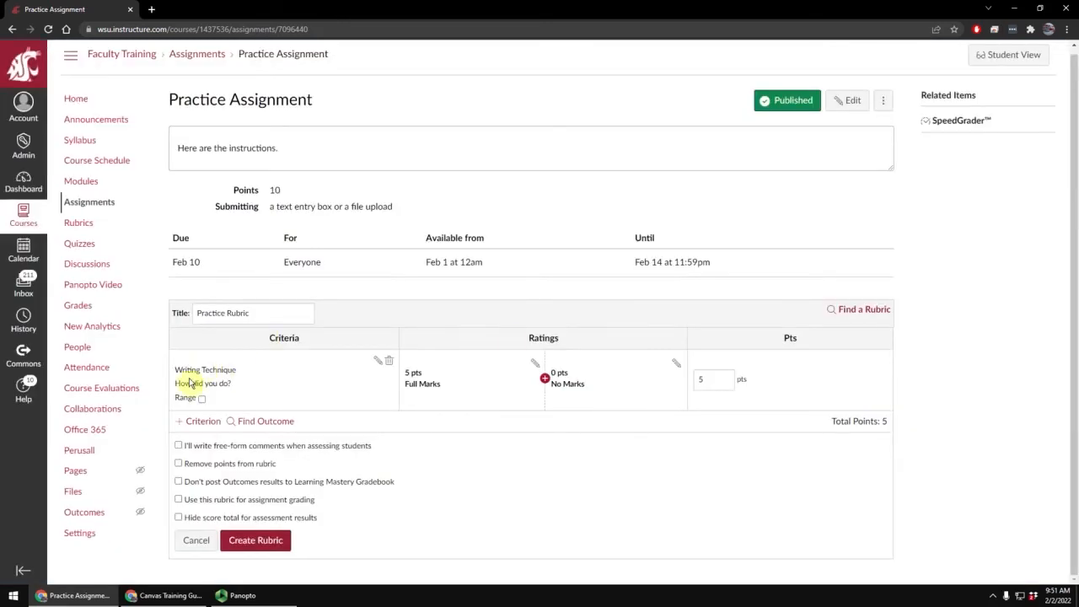
left_click_drag(177, 377, 272, 379)
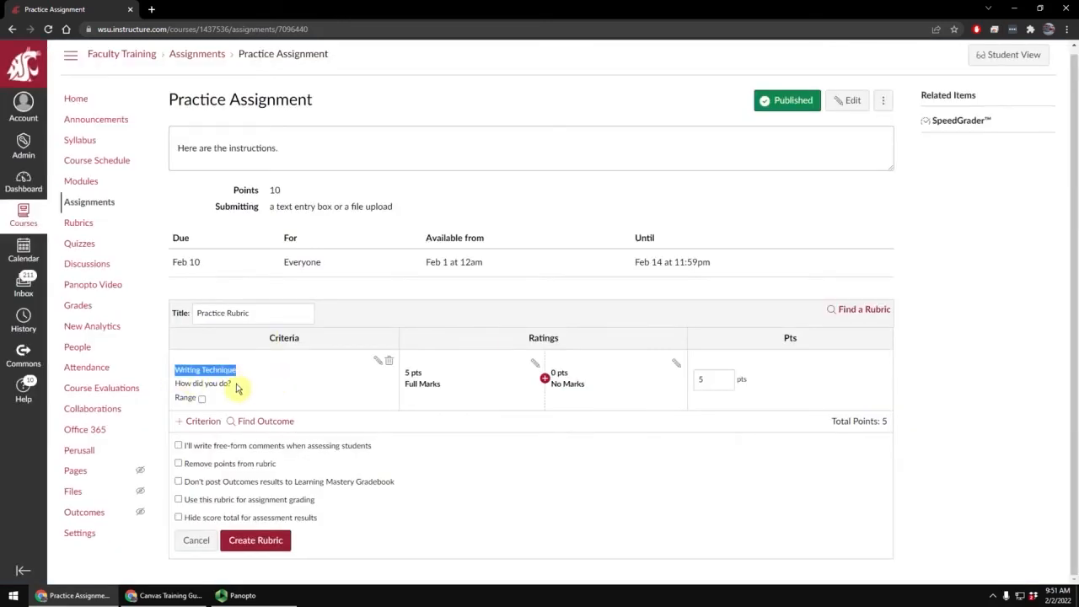
left_click(239, 387)
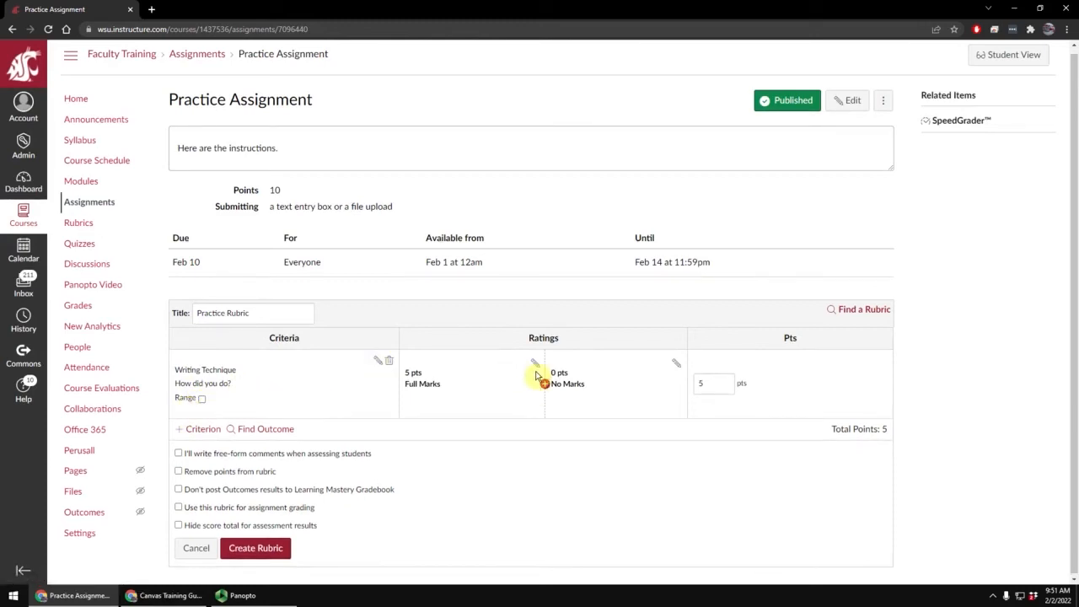
- Add a 3-point rating titled Medium between Full Marks and No Marks for the Writing Technique criterion
double_click(410, 373)
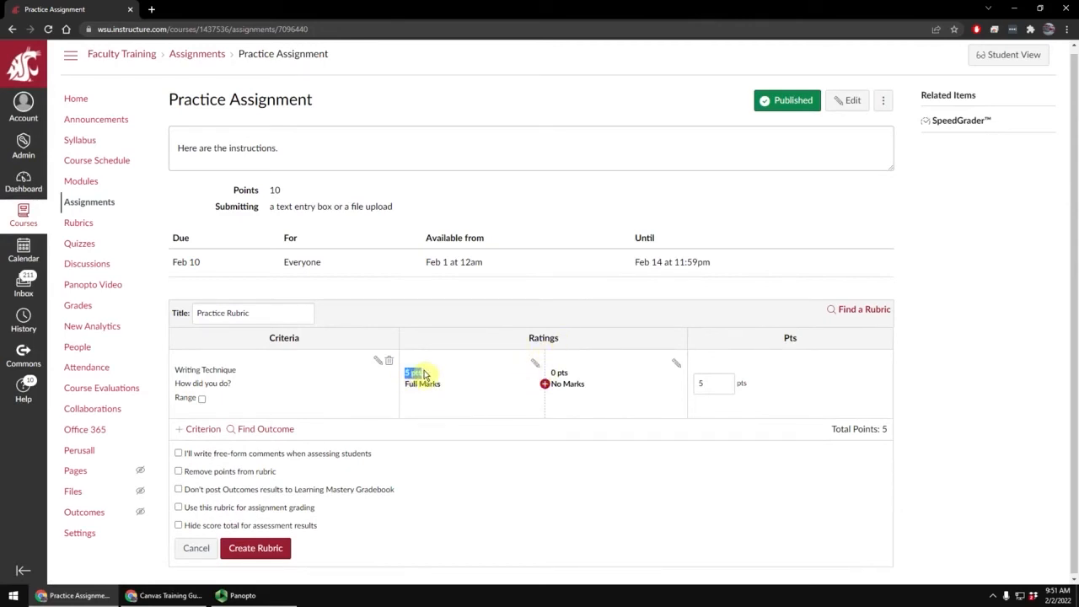
left_click_drag(552, 373, 567, 378)
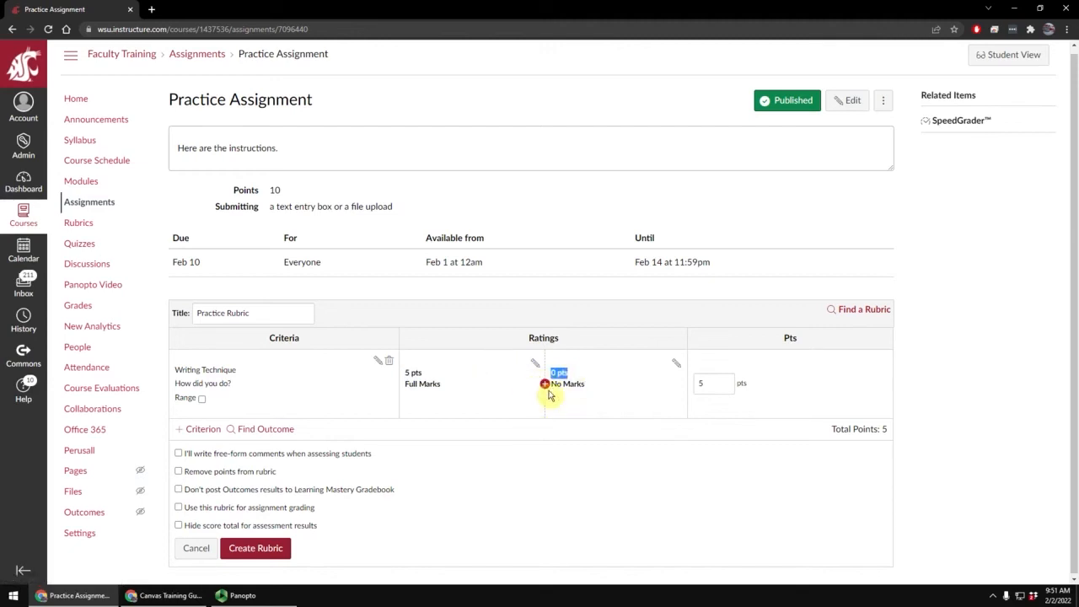
left_click(544, 383)
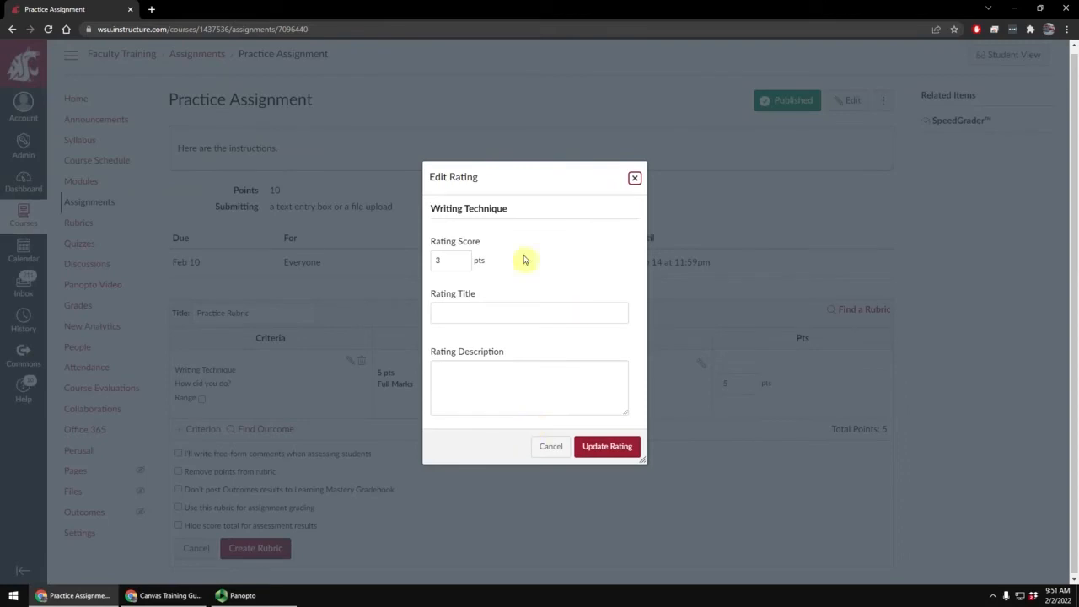
left_click(441, 264)
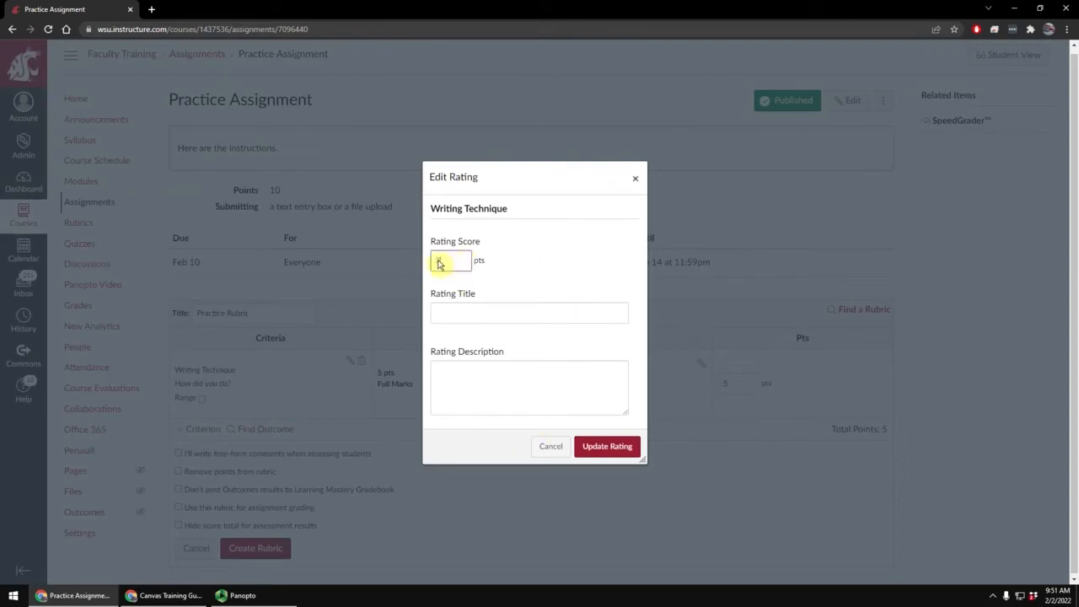
left_click(454, 317)
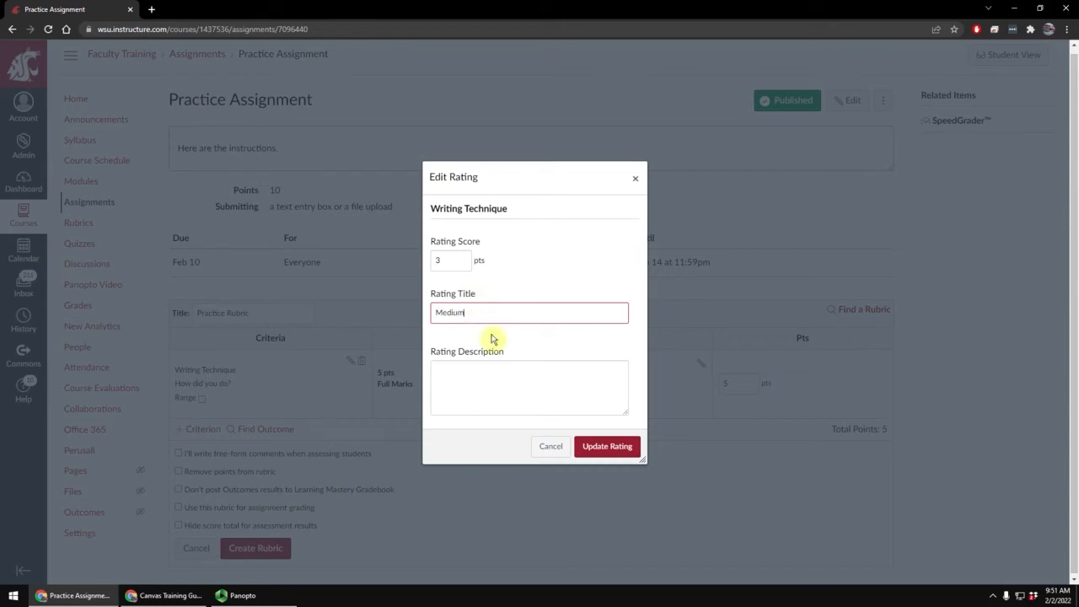
left_click(471, 381)
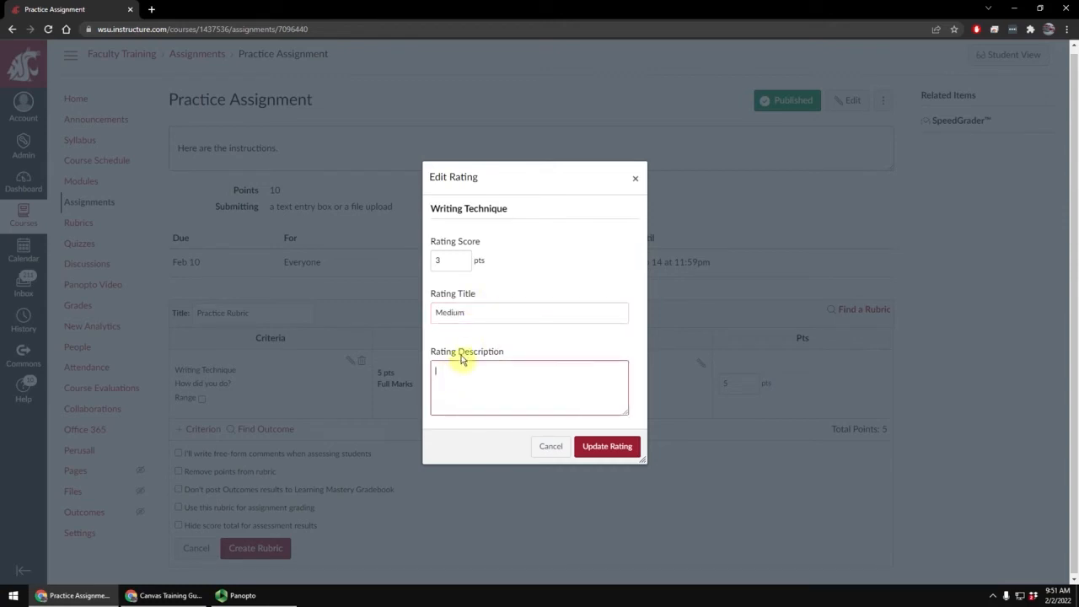
left_click(614, 451)
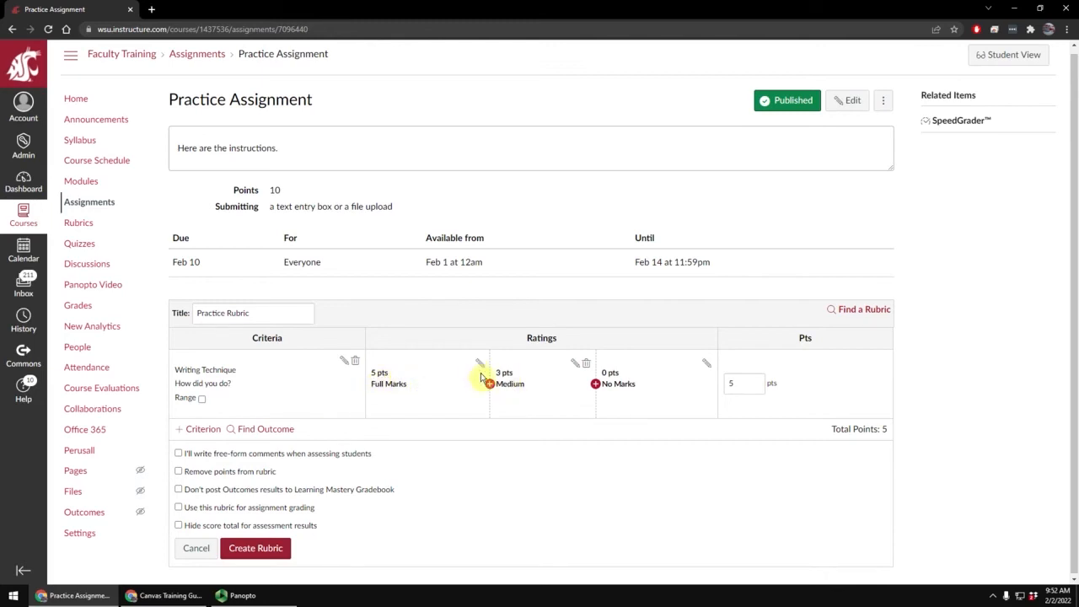
- Enable the point range for the Writing Technique criterion and set the lower bound of its Full Marks rating to 4
left_click(202, 400)
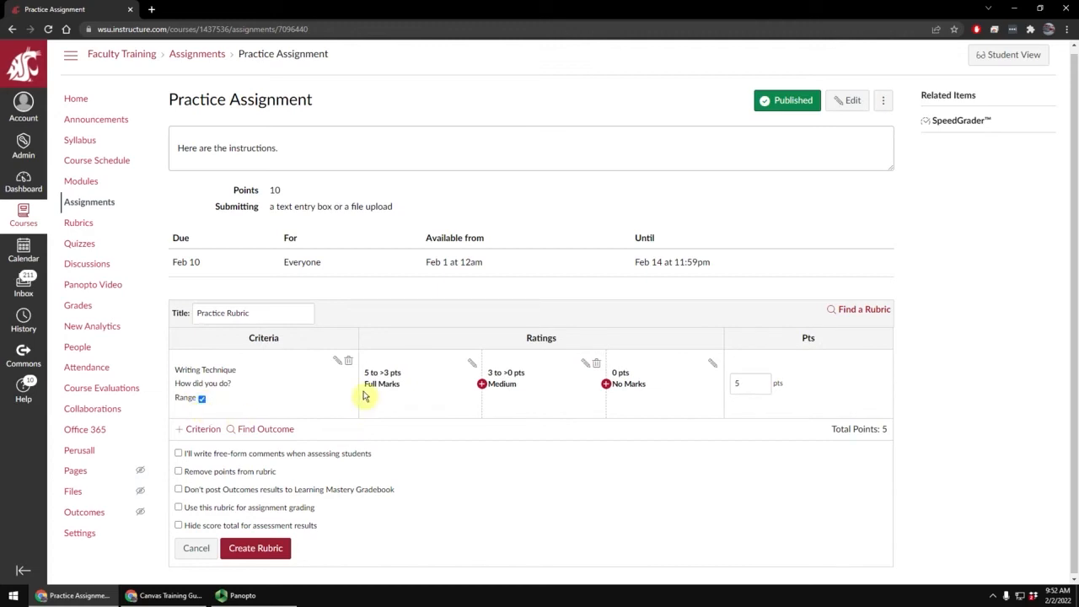
left_click_drag(365, 376, 401, 376)
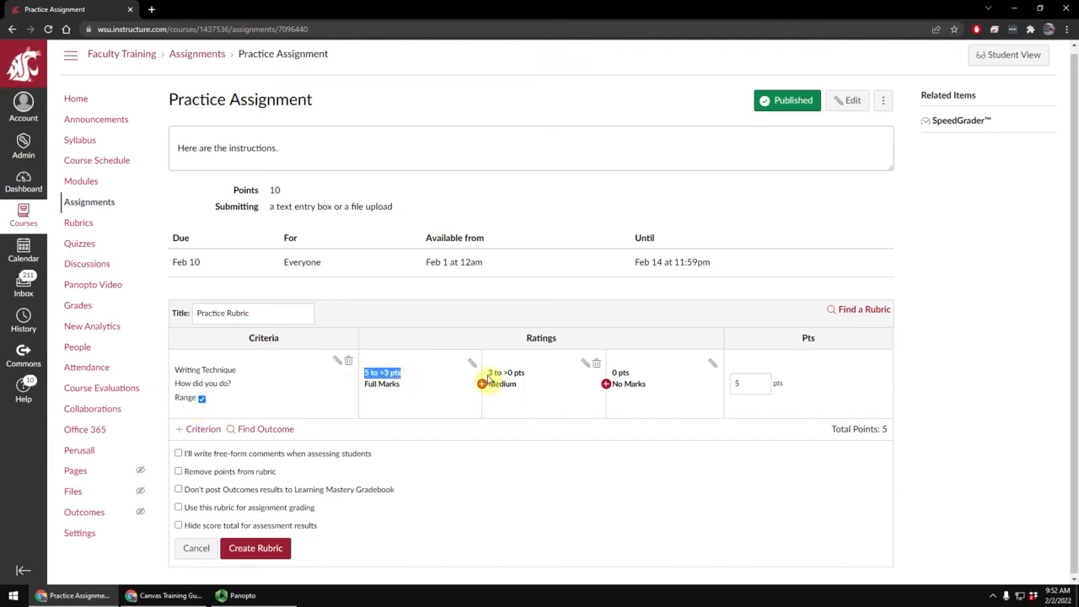
left_click_drag(487, 376, 525, 376)
left_click(565, 413)
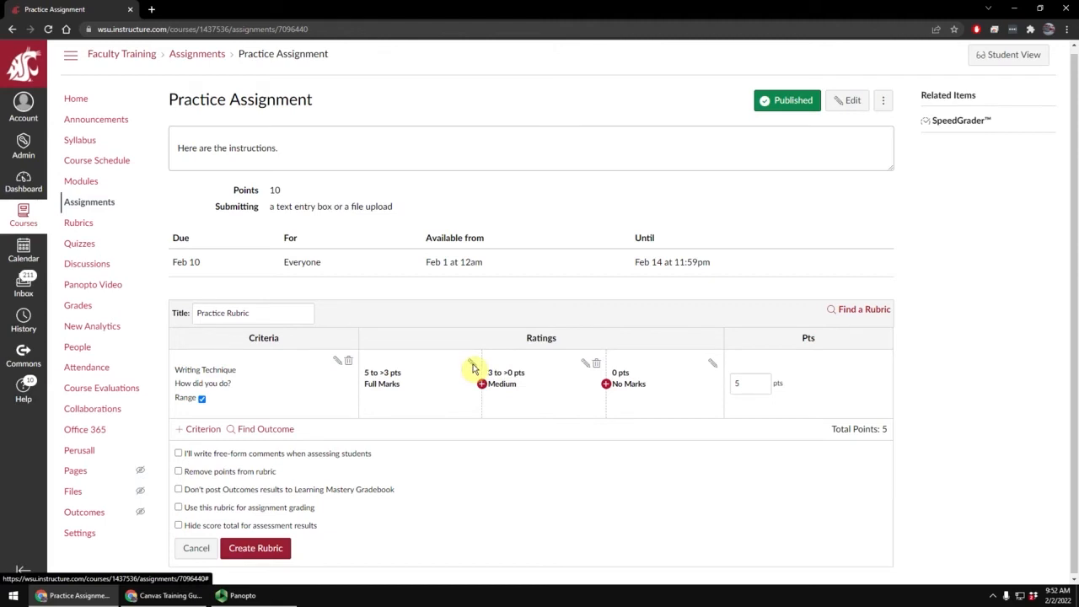
left_click(472, 369)
left_click_drag(512, 281, 494, 285)
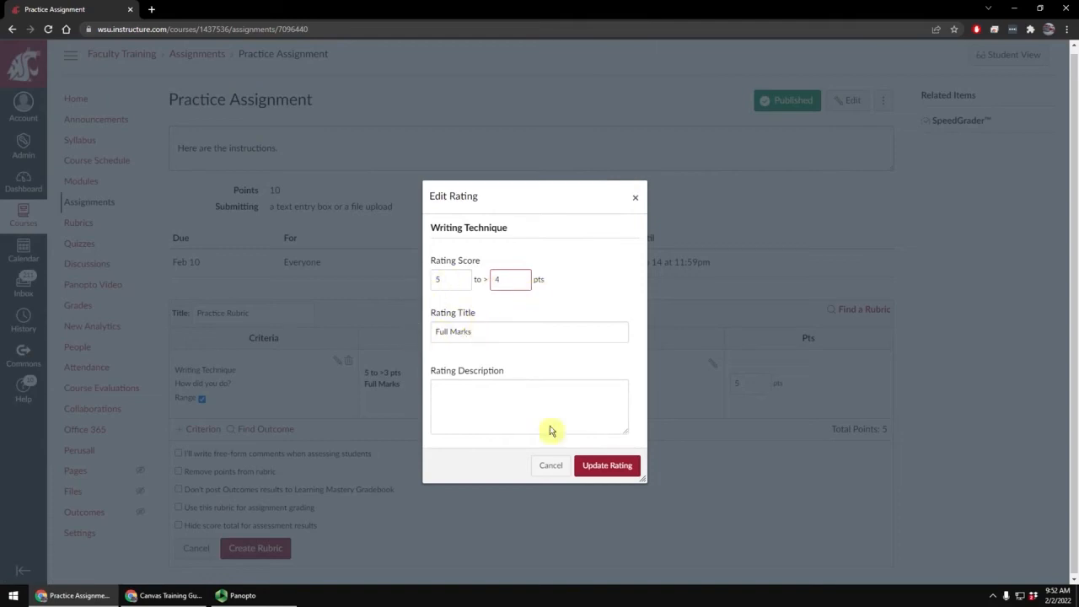
left_click(597, 469)
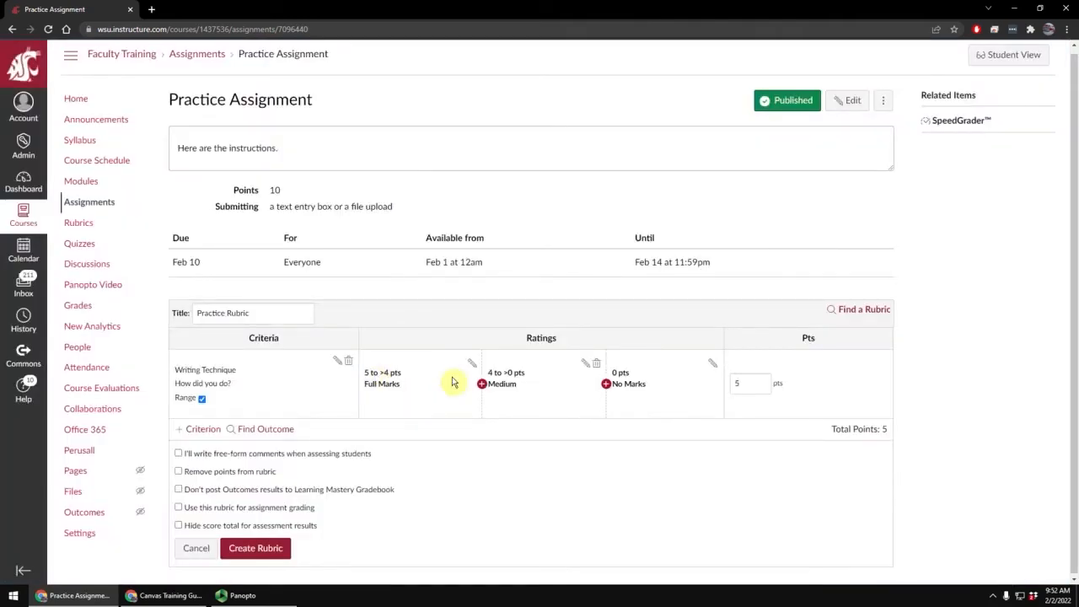
- Set the lower bound of the Medium rating in the Writing Technique criterion to 2 points
left_click_drag(488, 379, 528, 382)
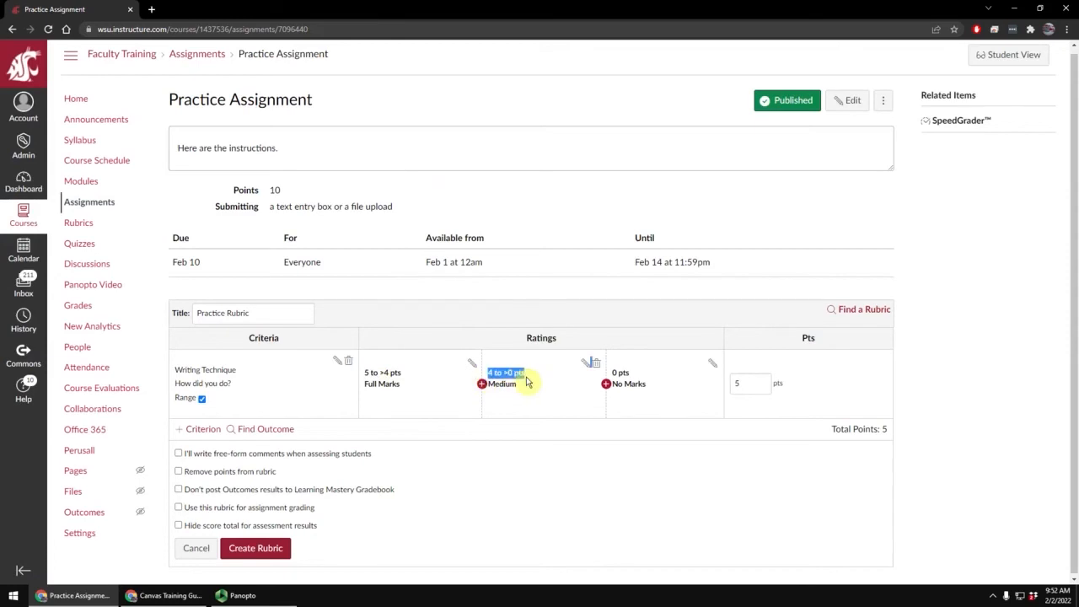
left_click(588, 365)
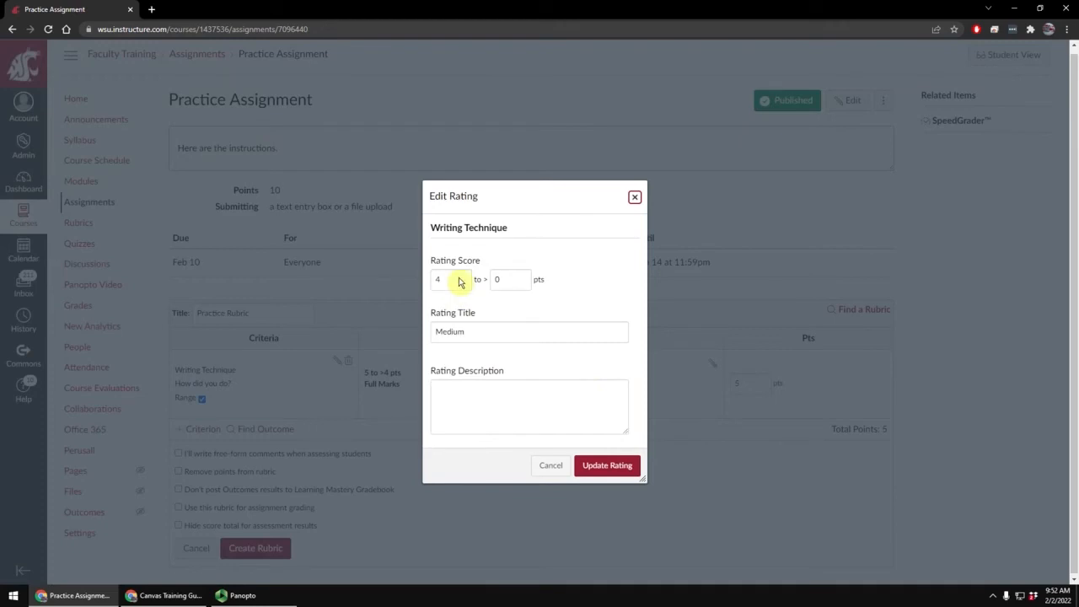
left_click(509, 286)
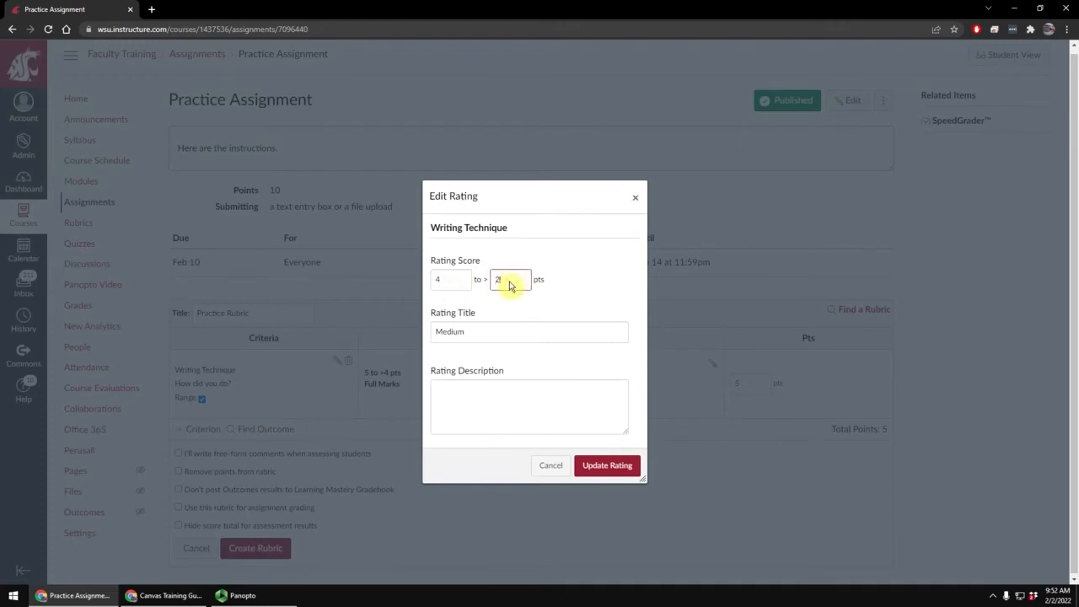
left_click(616, 467)
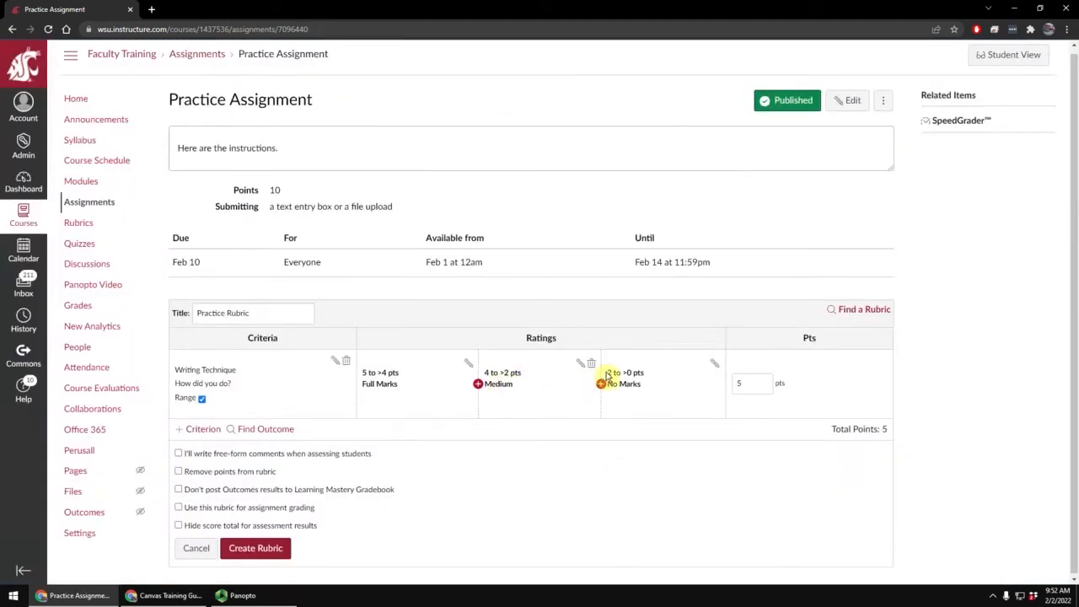
left_click_drag(609, 377, 652, 381)
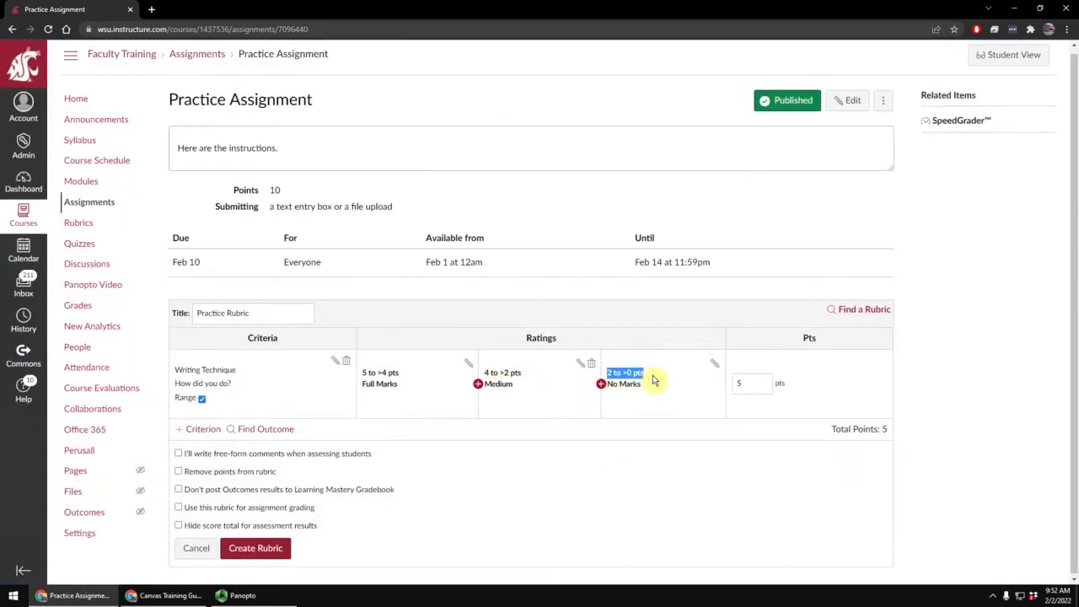
left_click(677, 386)
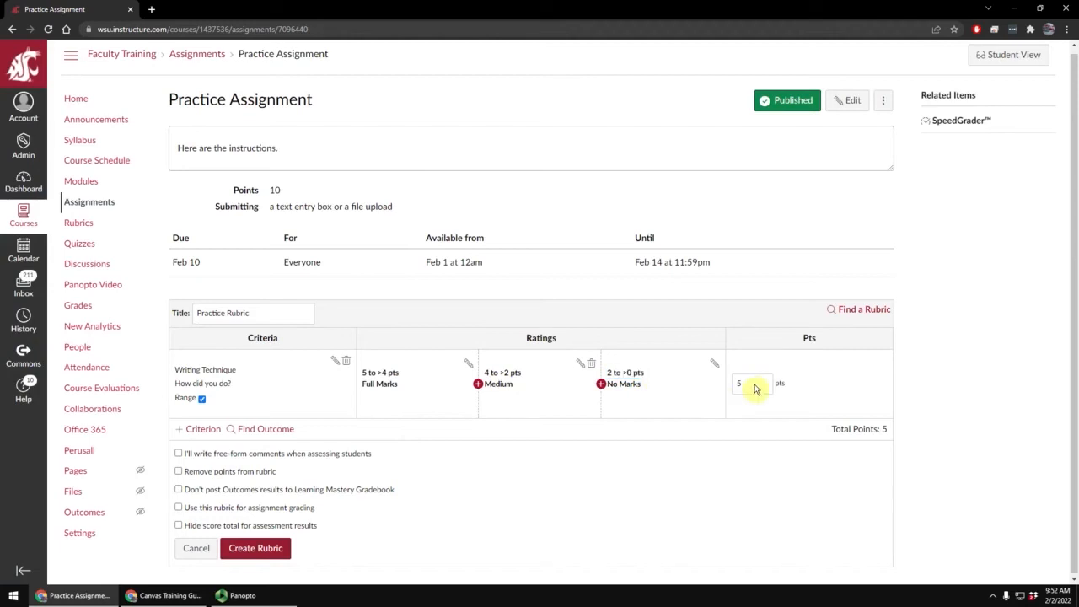
left_click(736, 384)
left_click(683, 396)
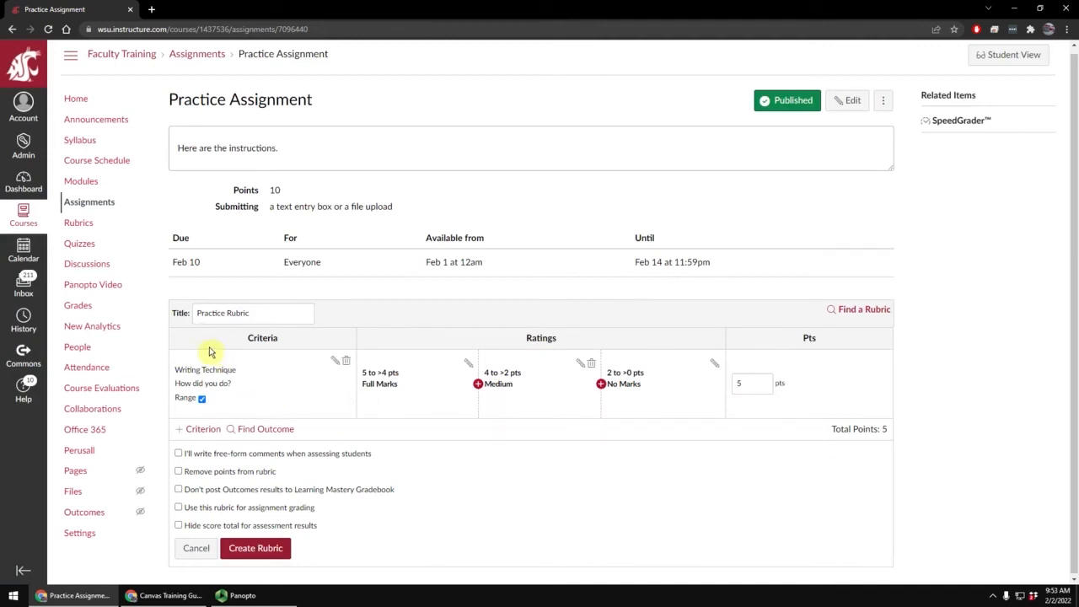
- Duplicate the Writing Technique criterion and change the copy's description to "Number of pages"
left_click(200, 431)
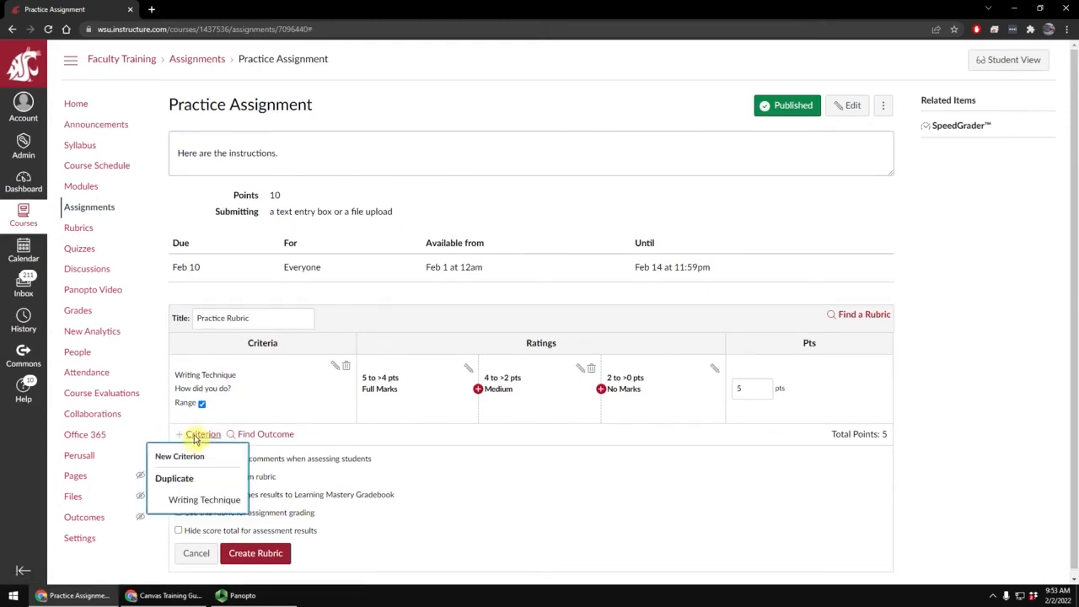
scroll(178, 458, "down", 1)
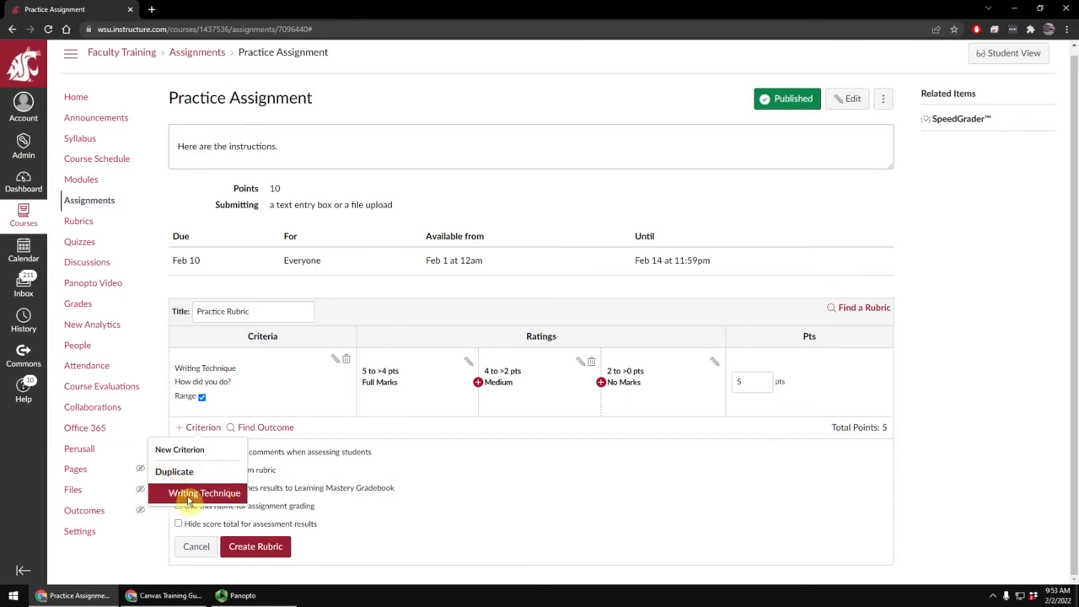
left_click(188, 500)
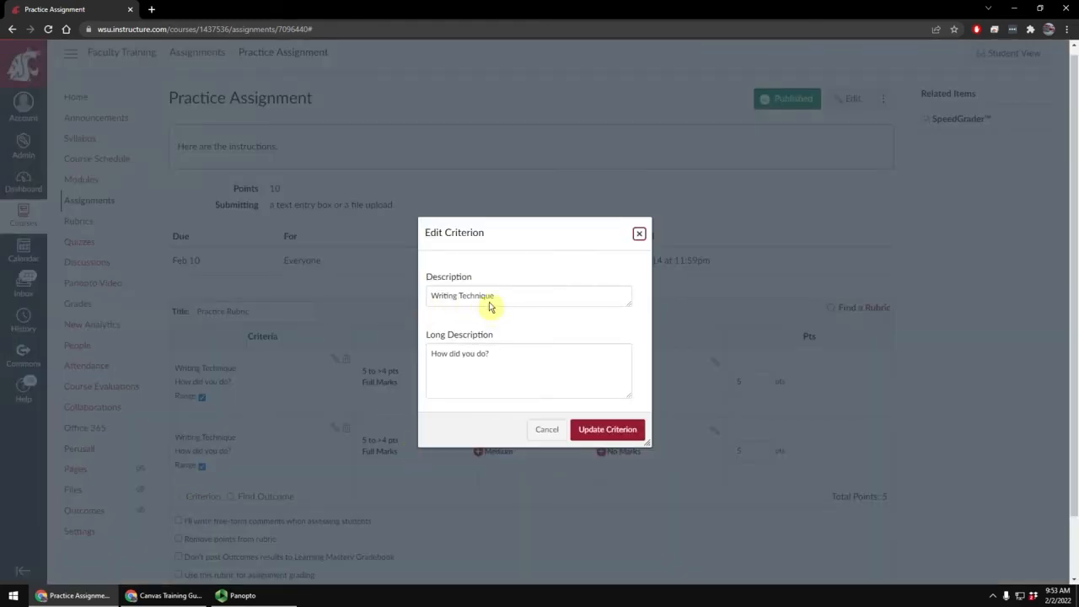
left_click_drag(496, 300, 413, 291)
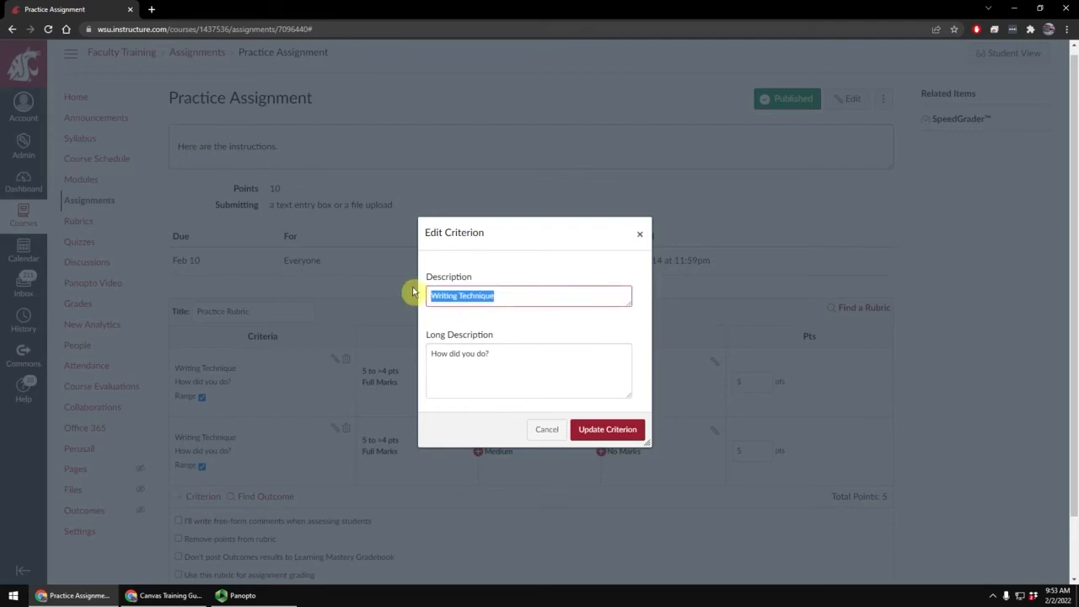
type("Number of pages")
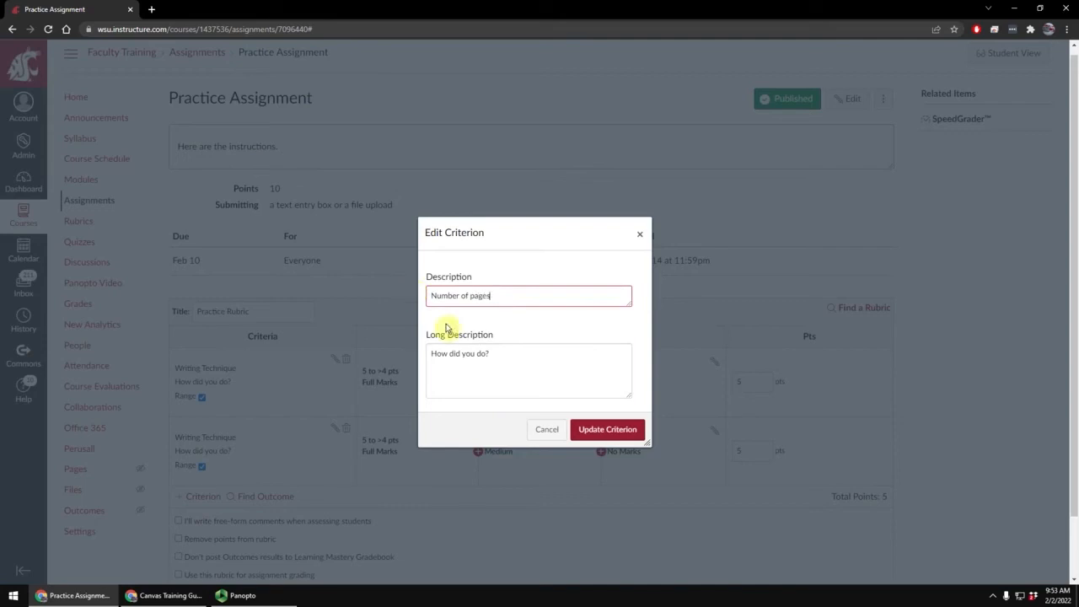
left_click(499, 362)
left_click(609, 432)
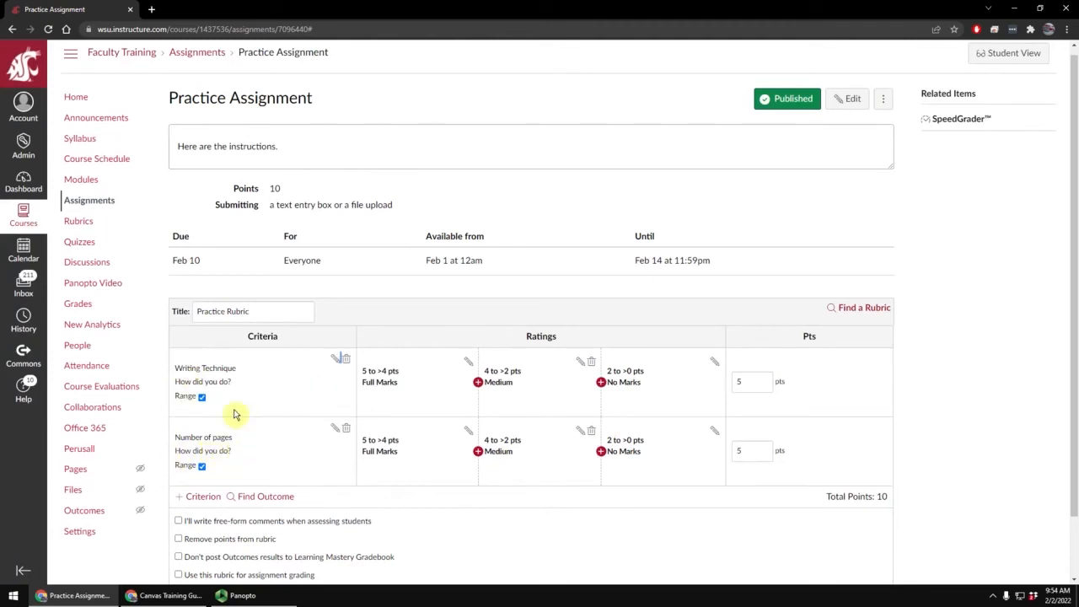
left_click_drag(182, 440, 264, 446)
left_click(424, 450)
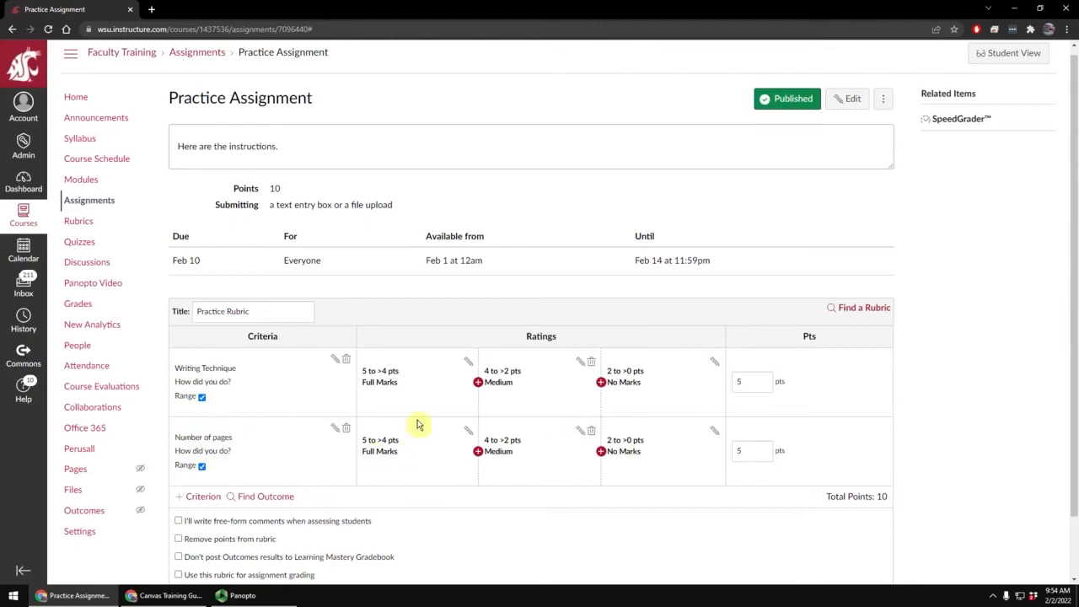
- Add a 3 to >2 point rating titled "soso" between Medium and No Marks in the Number of pages criterion
left_click(600, 451)
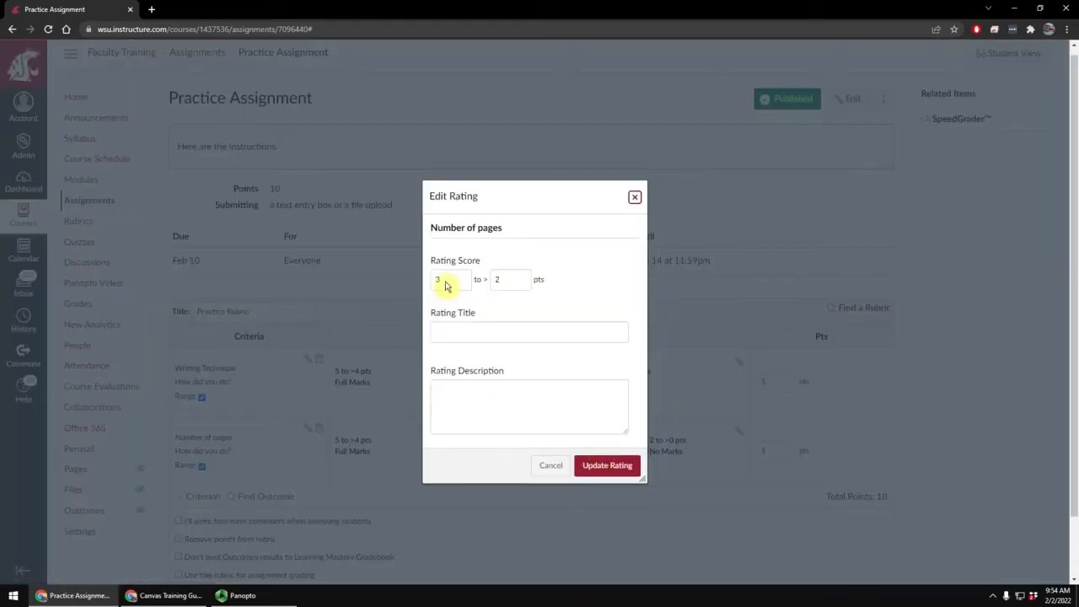
left_click(503, 285)
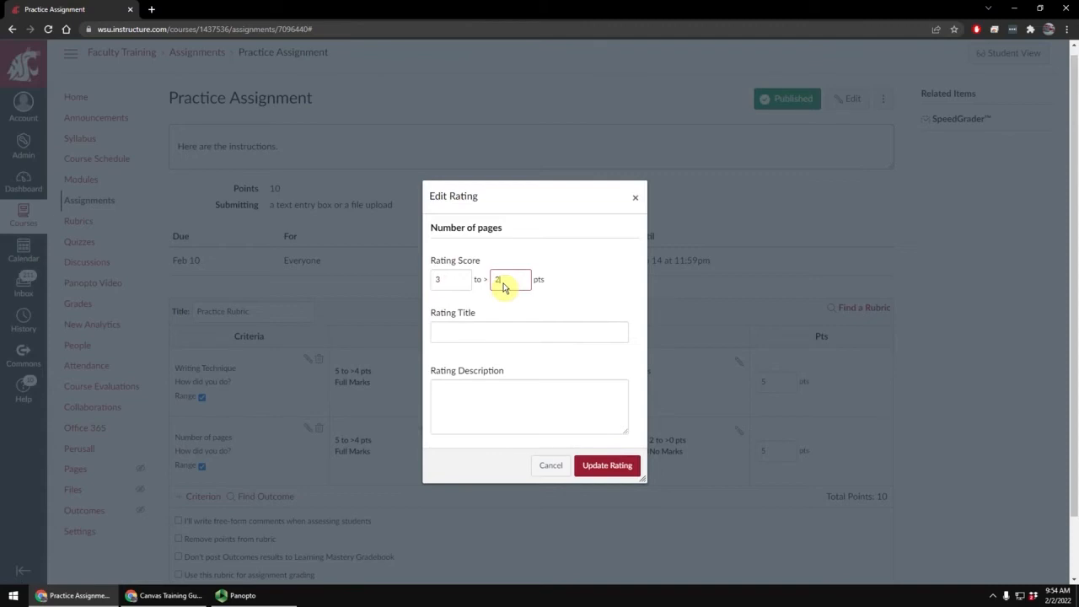
left_click(454, 333)
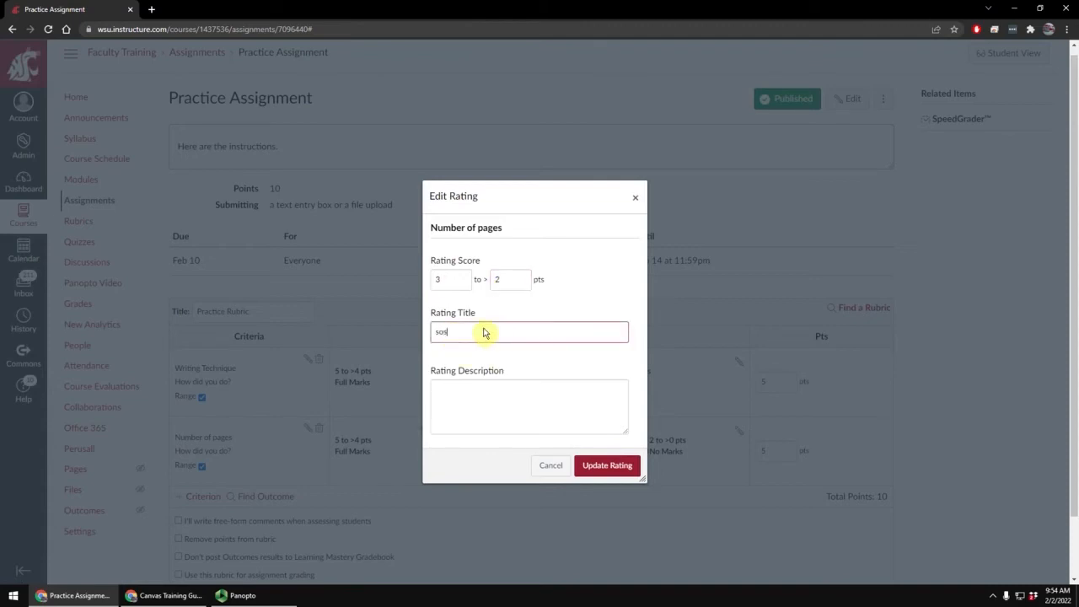
left_click(602, 466)
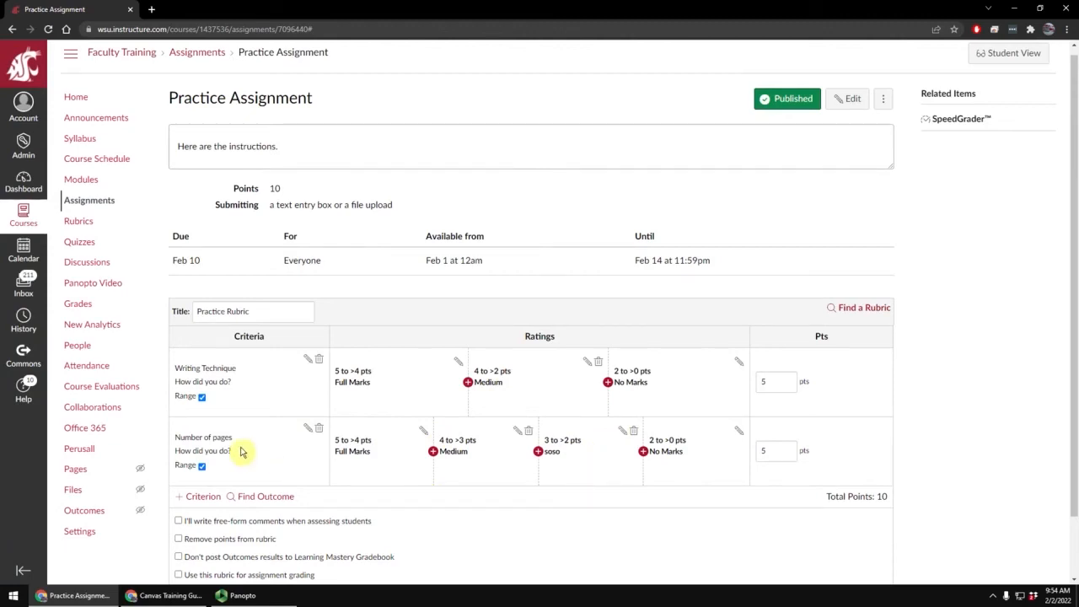
- Turn off the point range for the Writing Technique criterion and create the rubric
scroll(241, 448, "down", 1)
left_click(165, 595)
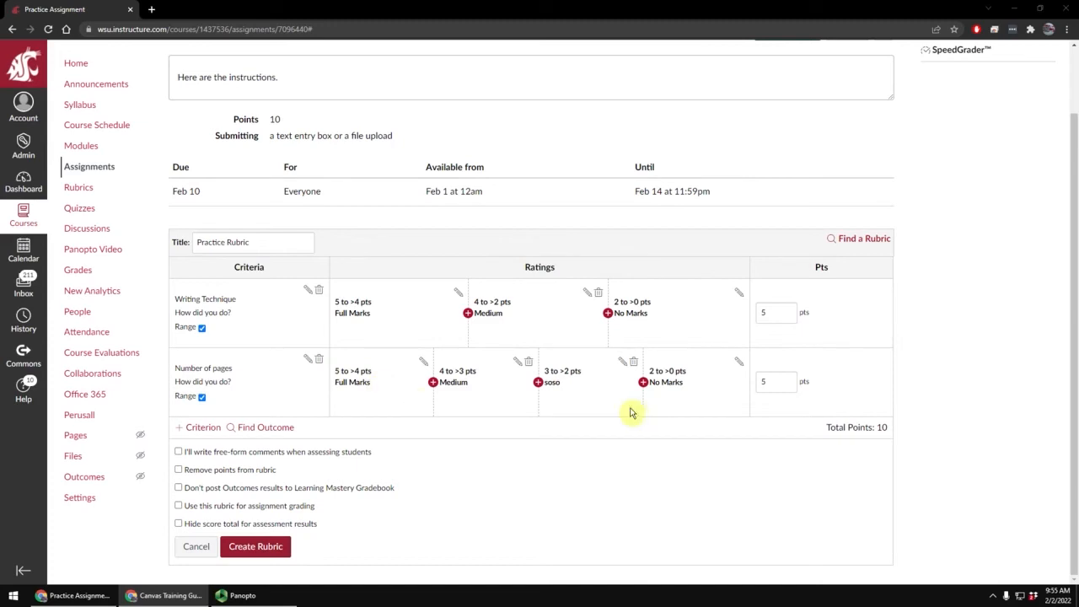
left_click(767, 386)
left_click(703, 395)
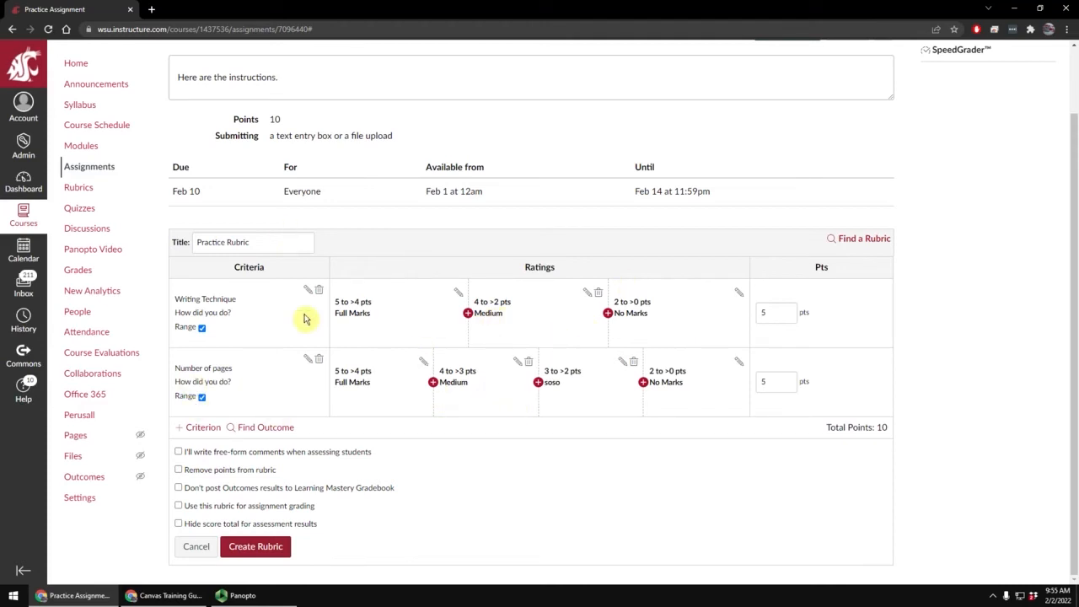
left_click(203, 328)
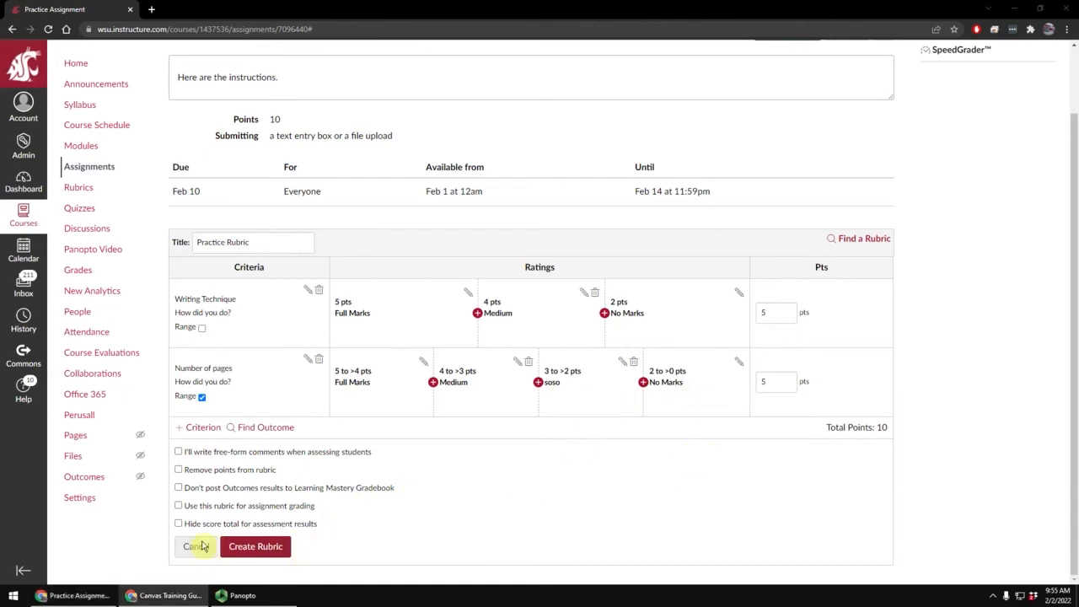
left_click(266, 550)
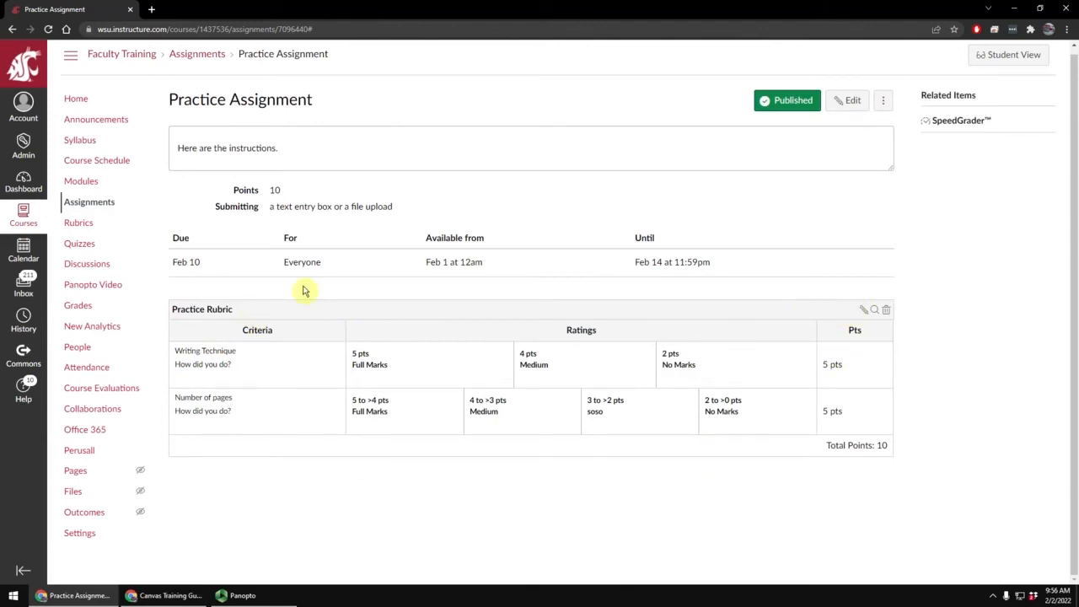
- Delete the Practice Rubric from the Practice Assignment
left_click(887, 312)
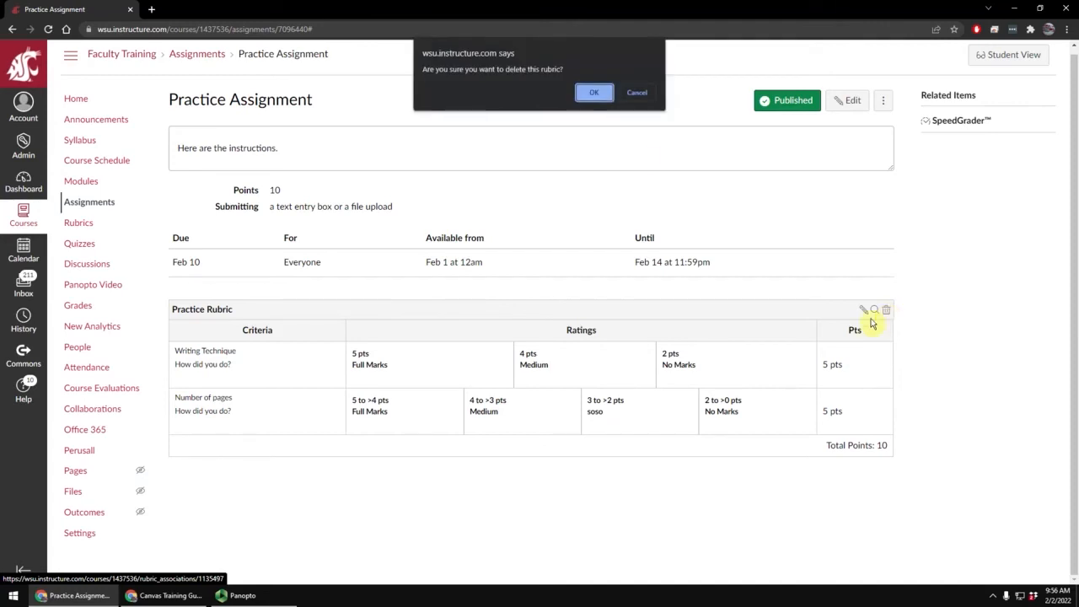
left_click(601, 94)
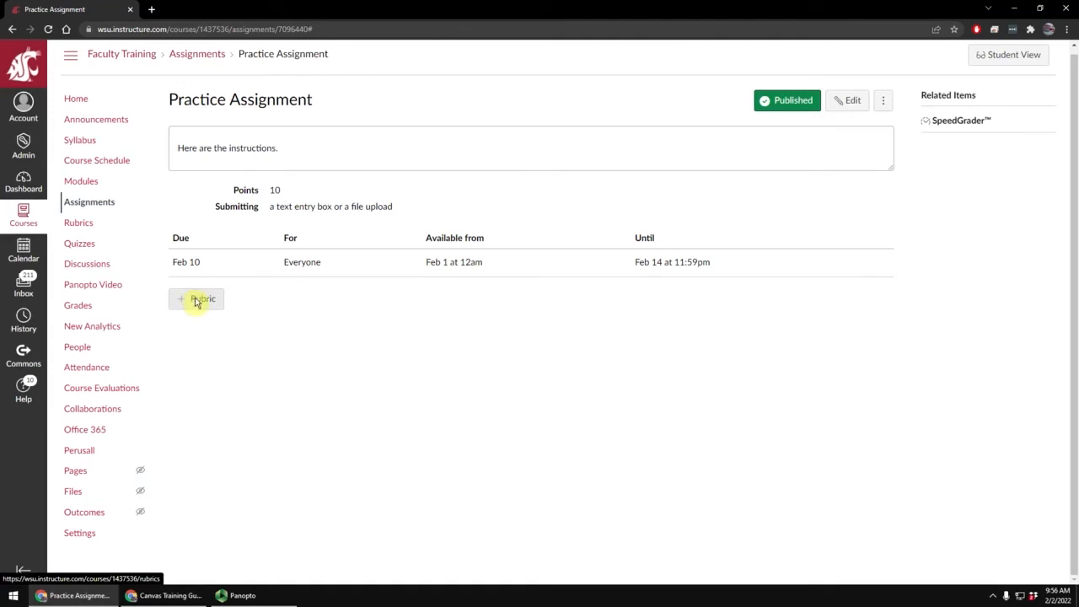
- Attach the existing "Rubric for Assignments & Rubrics Training" from the Faculty Training course to the assignment
left_click(196, 301)
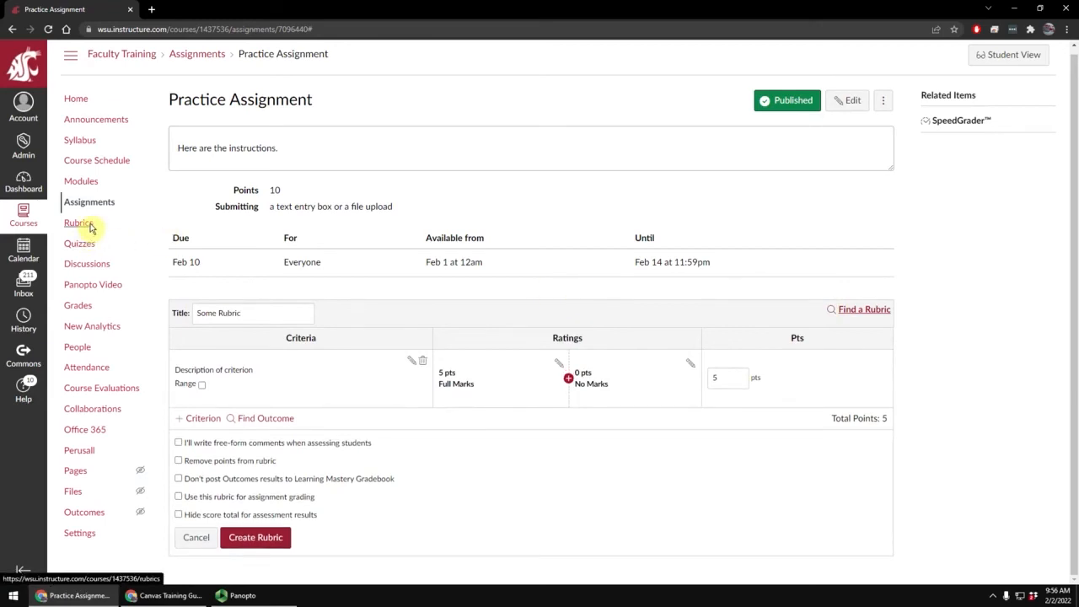
left_click(843, 309)
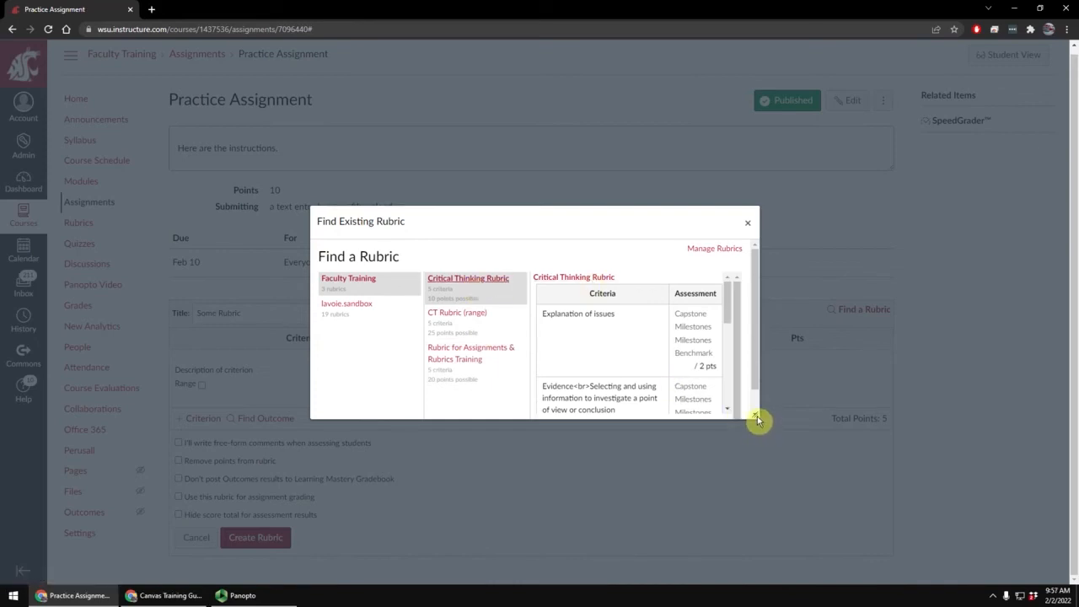
left_click_drag(756, 420, 854, 518)
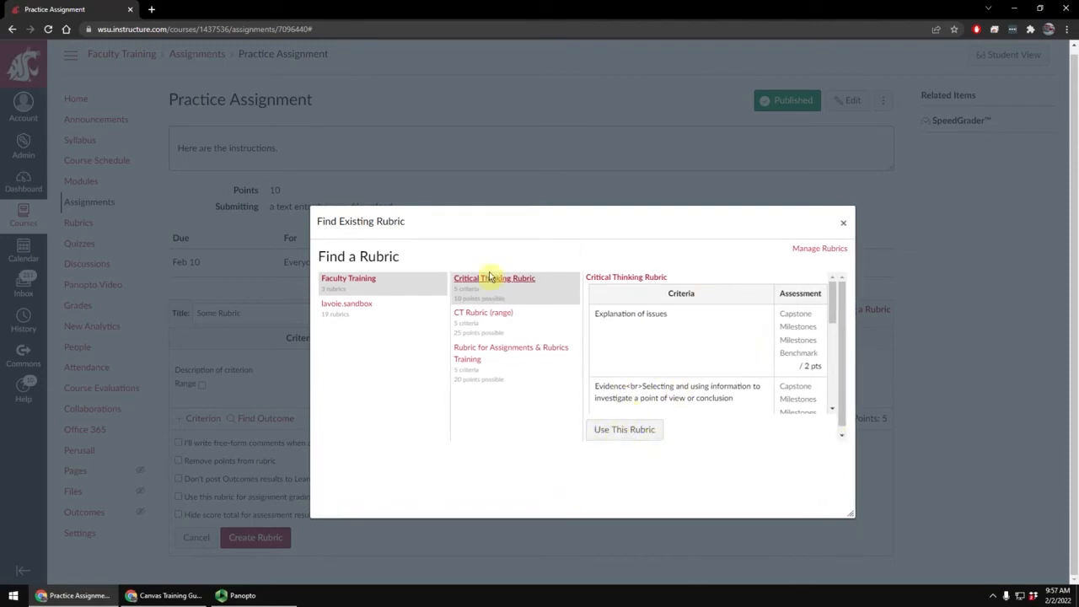
left_click(483, 313)
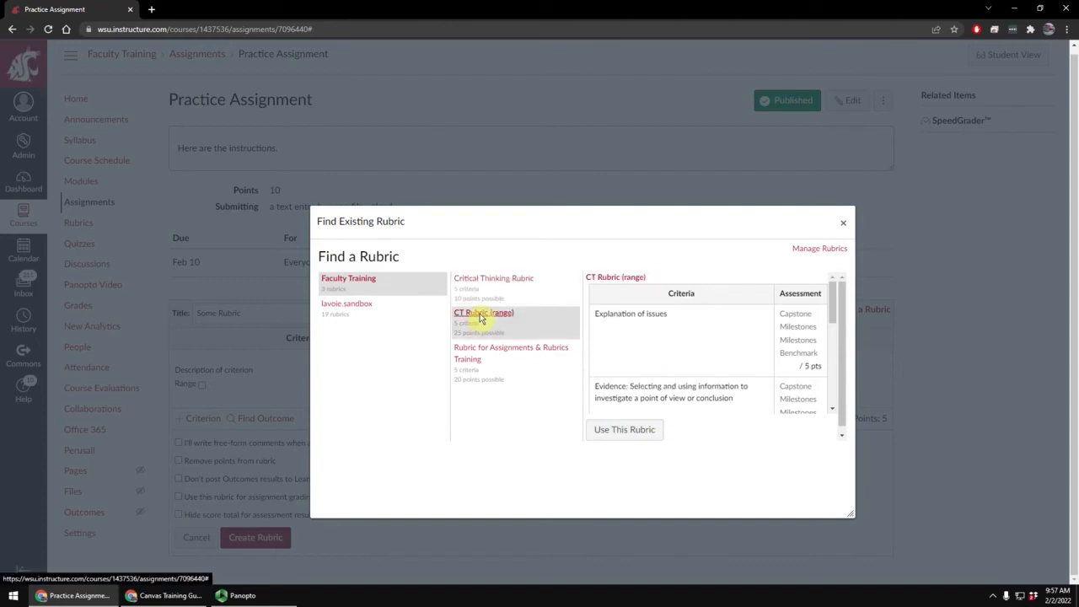
left_click(489, 349)
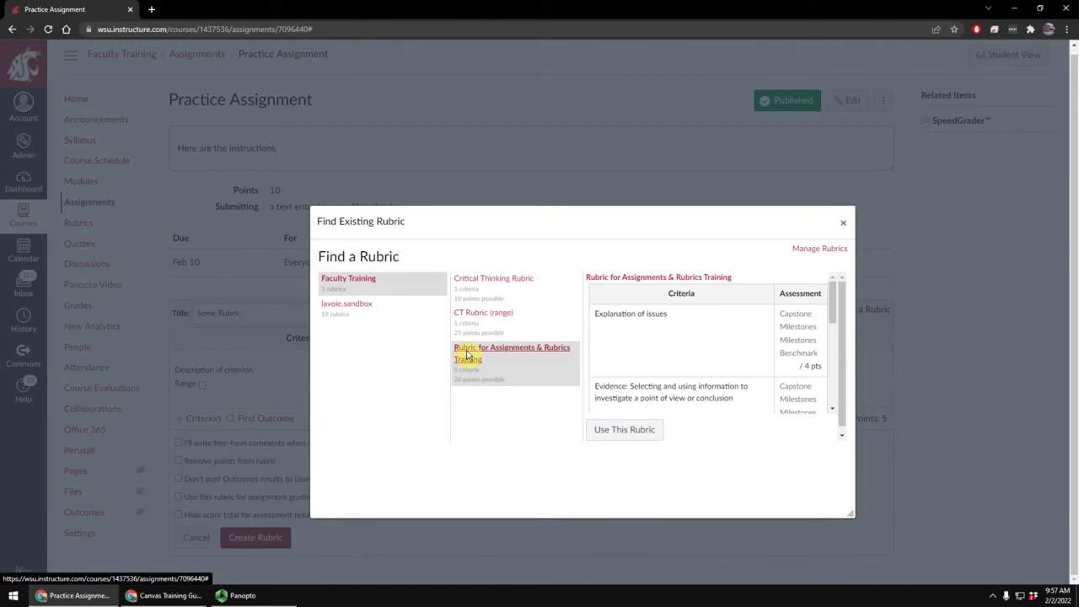
left_click(614, 434)
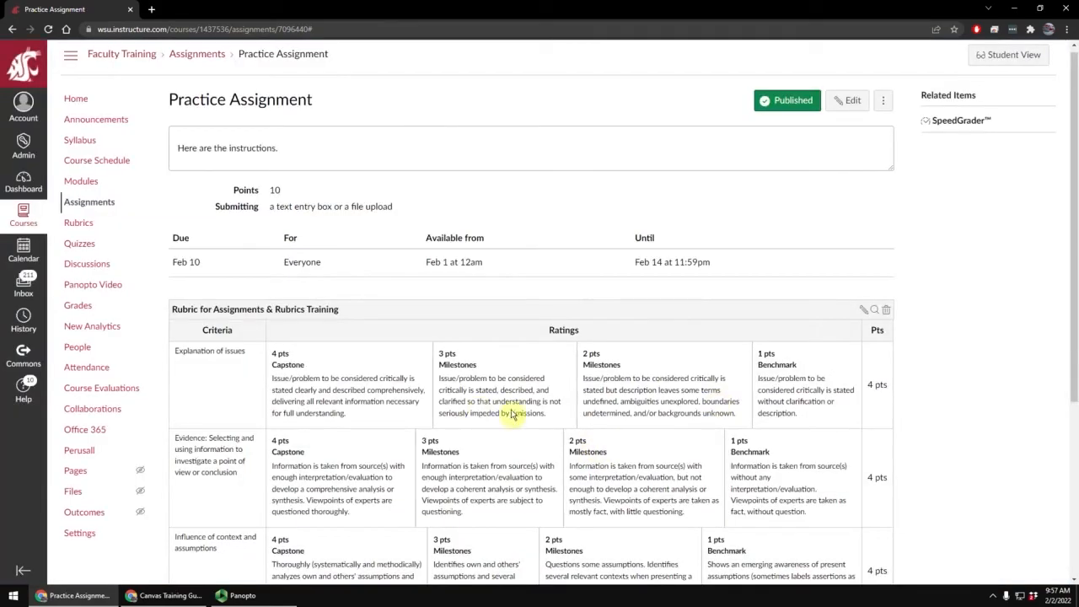
scroll(582, 406, "down", 4)
scroll(582, 405, "up", 5)
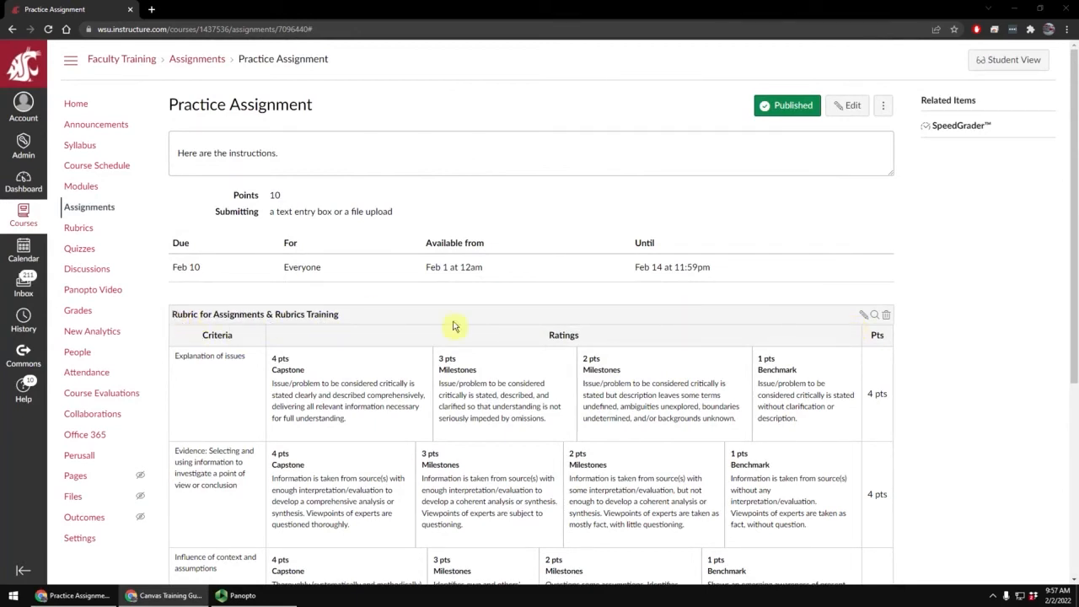
- Open the attached rubric for editing and go to the options below its criteria
left_click(864, 319)
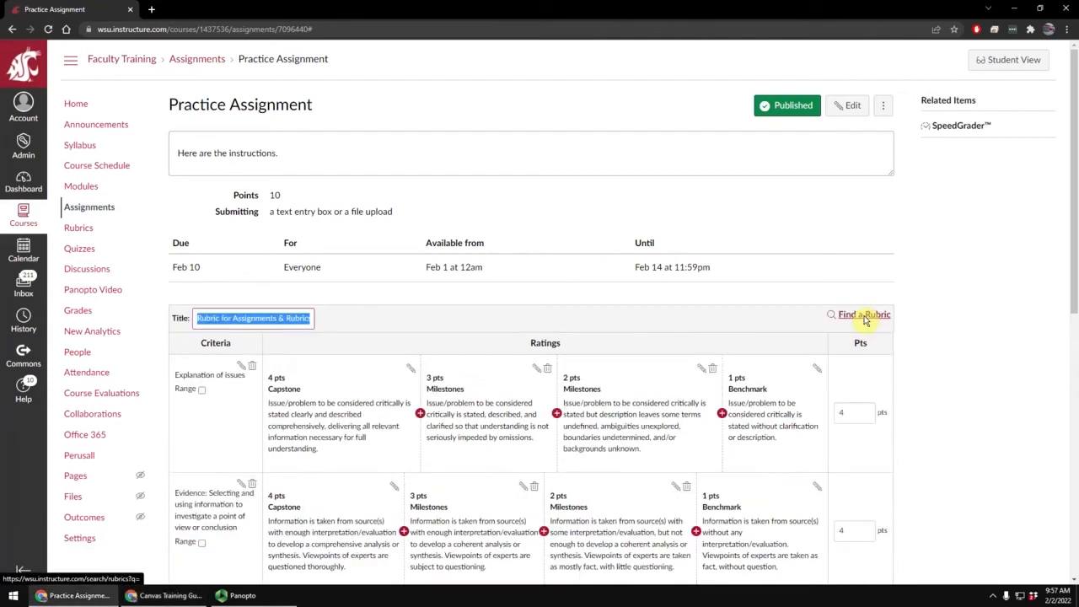
left_click(392, 316)
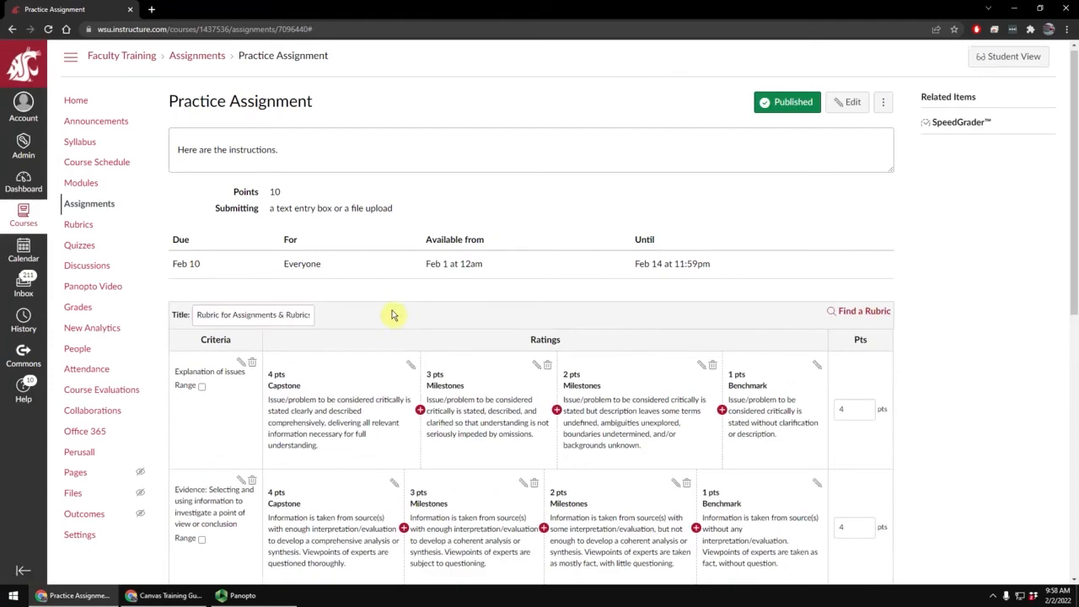
scroll(392, 315, "down", 4)
scroll(392, 315, "down", 3)
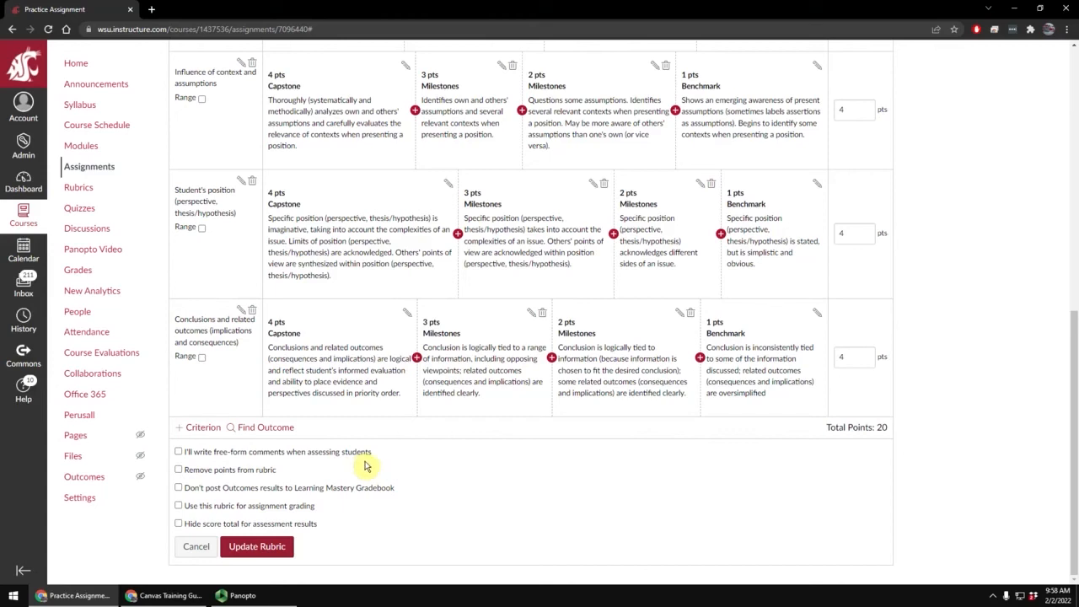
- Try the option for writing free-form comments when assessing students, and turn it back off
left_click(179, 452)
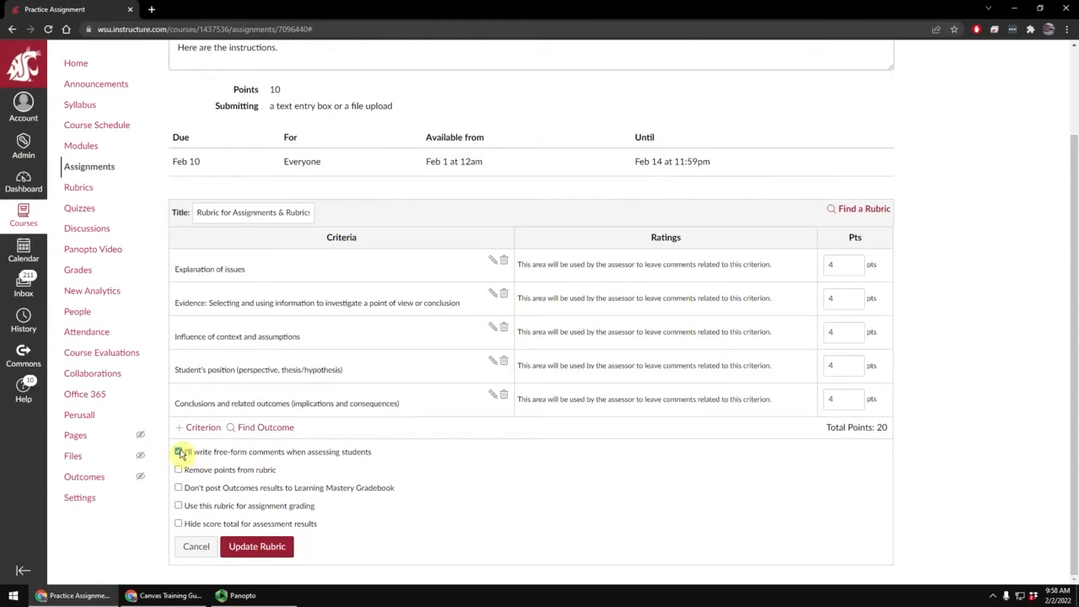
left_click(179, 452)
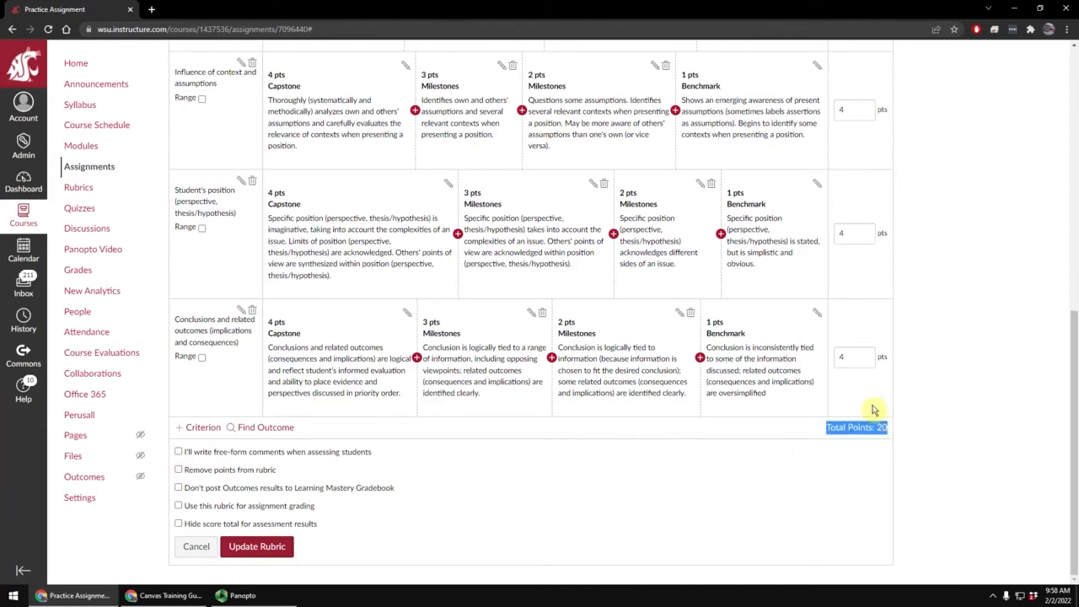
left_click(847, 356)
left_click(826, 436)
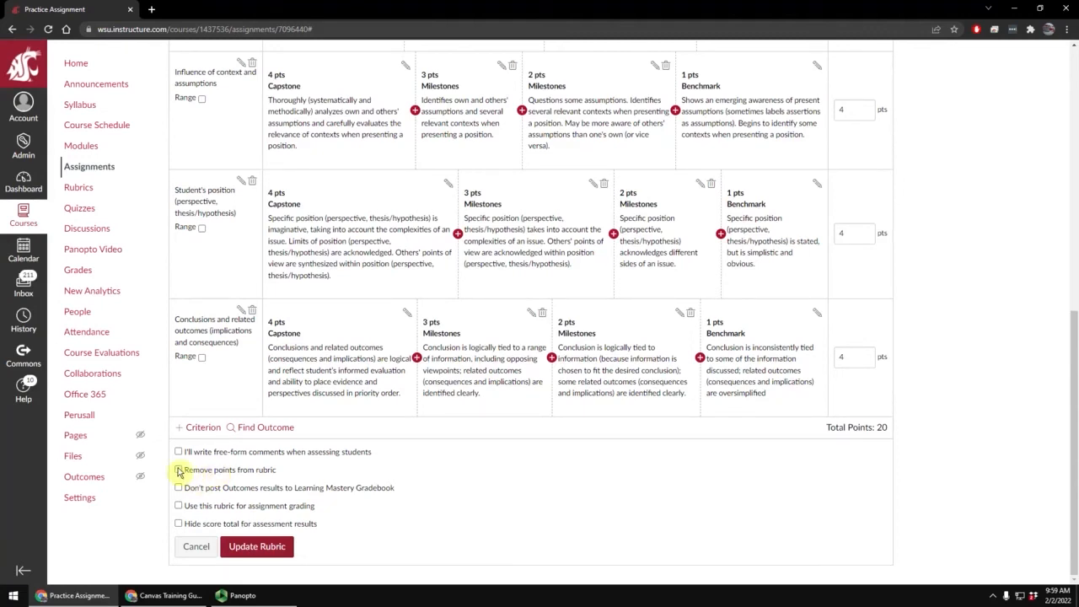
- Try removing points from the rubric, review the criteria without points, and restore the points
left_click(178, 471)
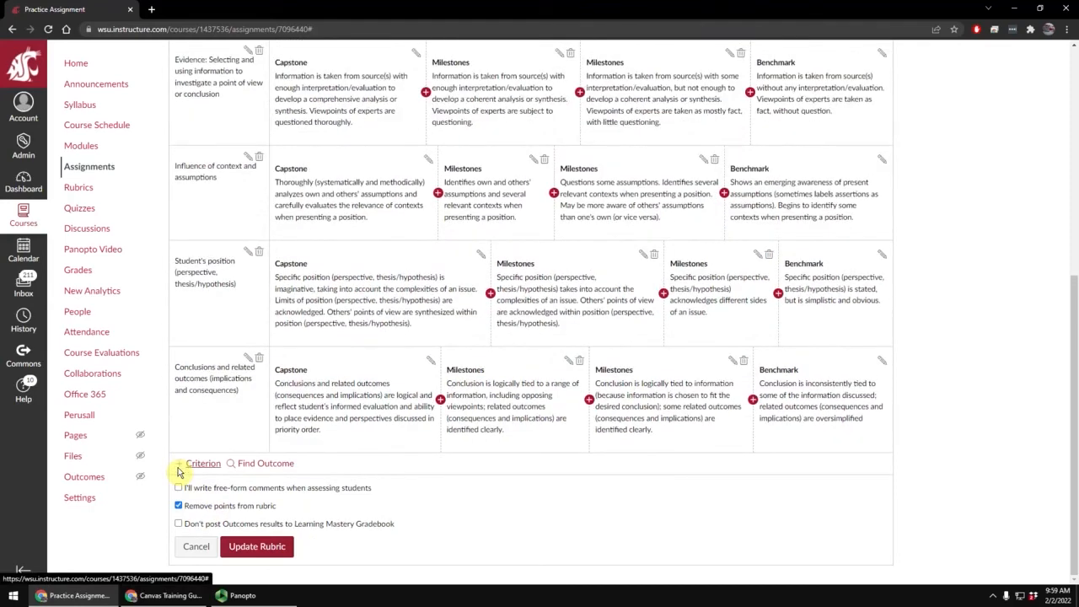
scroll(489, 370, "up", 3)
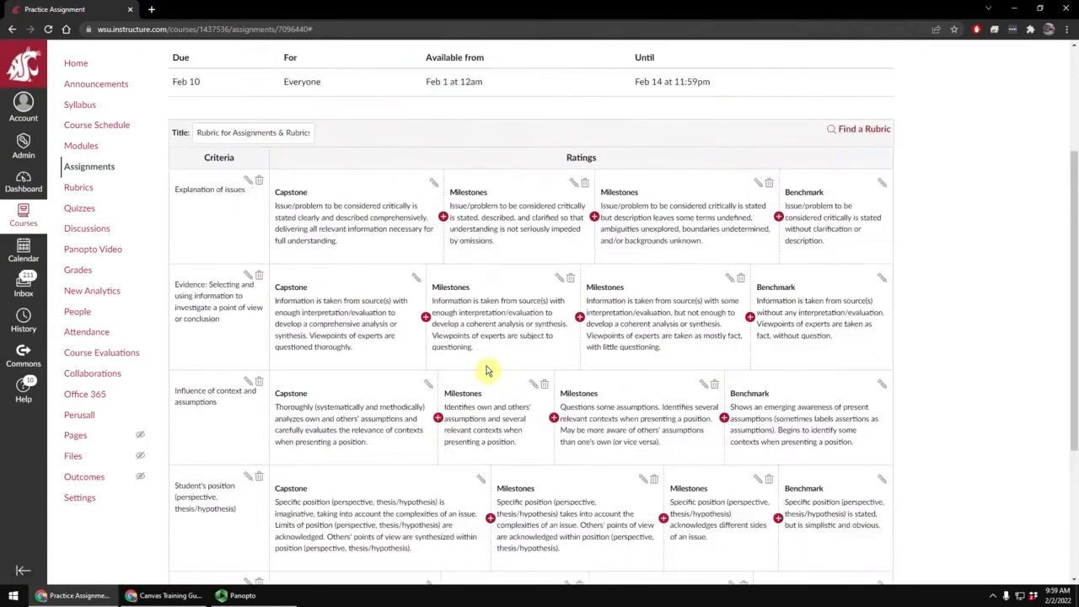
scroll(486, 371, "down", 1)
scroll(488, 369, "down", 3)
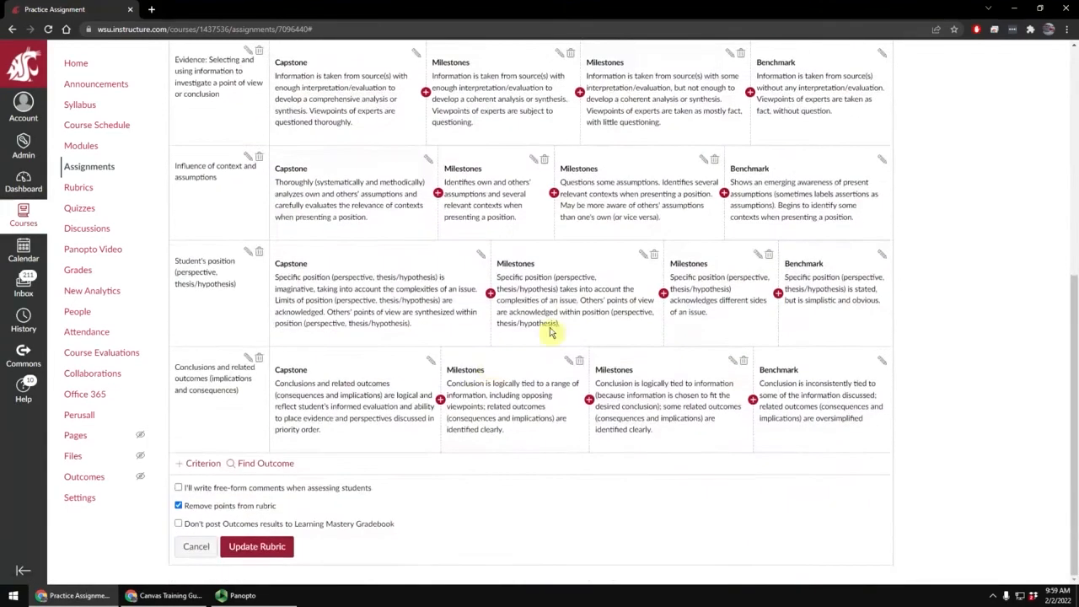
left_click(178, 506)
scroll(205, 511, "down", 1)
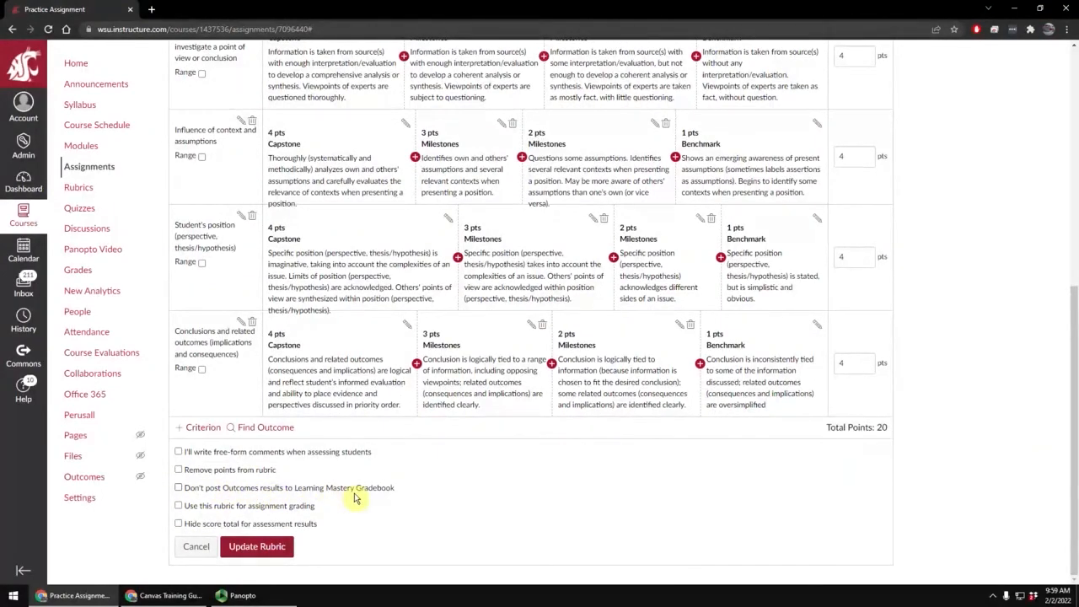
scroll(354, 499, "up", 1)
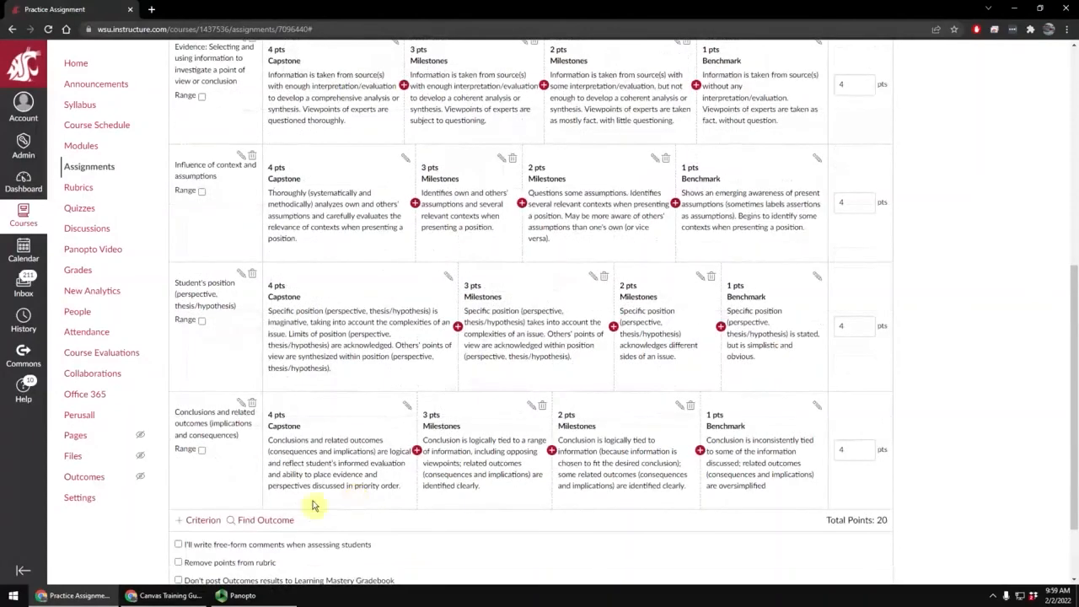
scroll(213, 527, "down", 1)
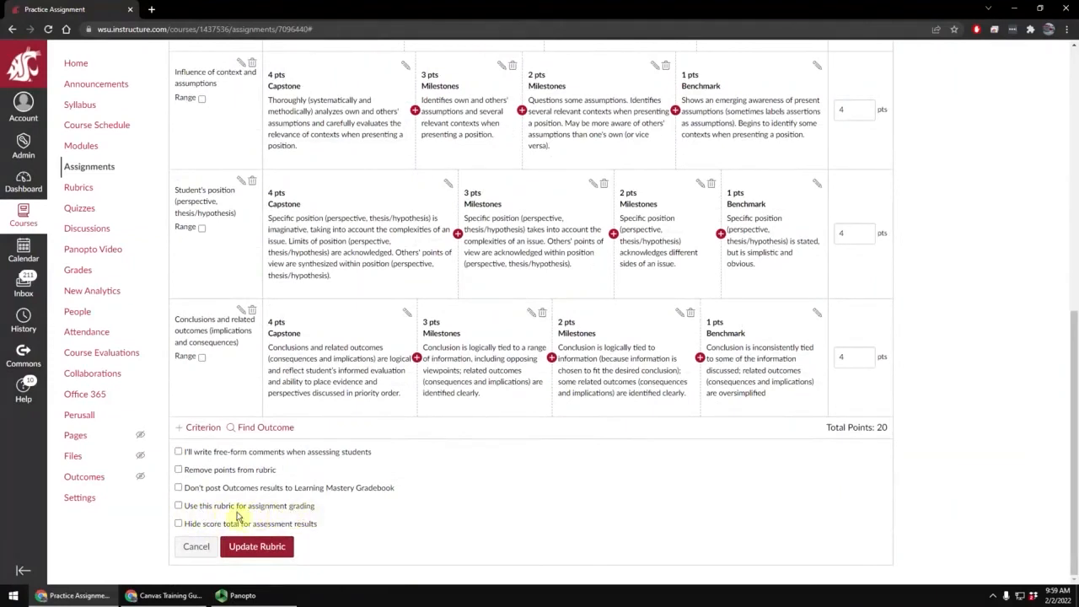
- Try using the rubric for assignment grading, highlight its total points, and turn the option back off
left_click(178, 505)
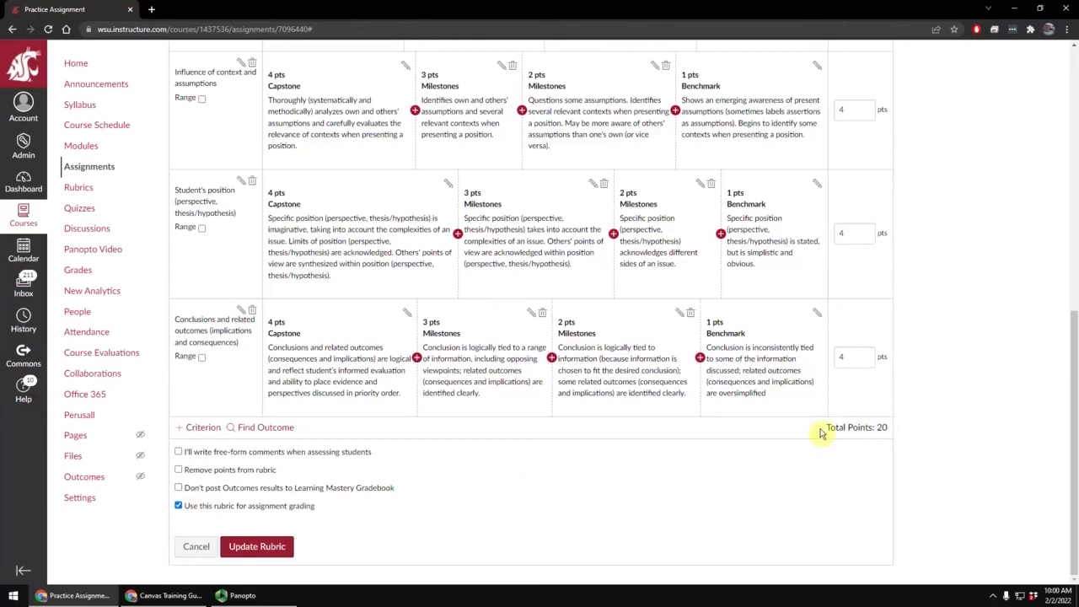
mouse_move(823, 429)
left_mouse_down()
mouse_move(879, 429)
mouse_move(828, 433)
left_mouse_up()
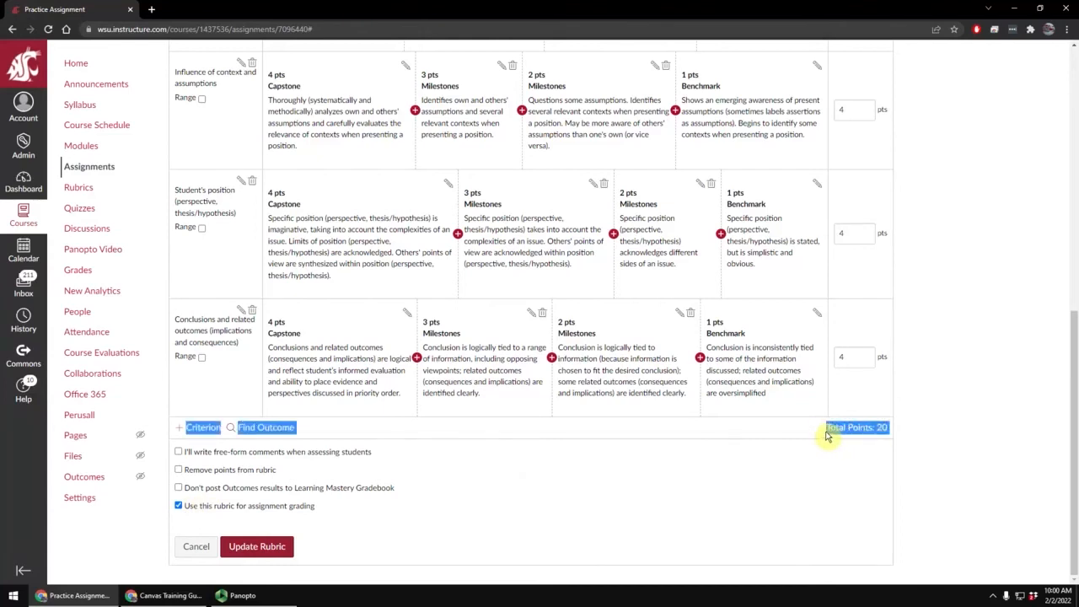
left_click(754, 489)
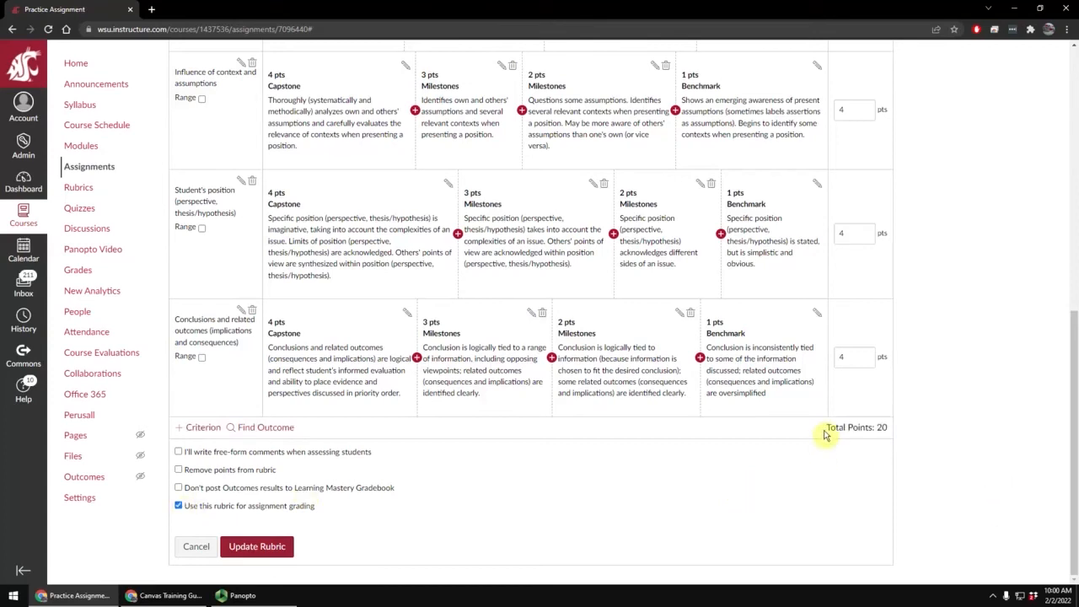
left_click_drag(826, 435, 892, 438)
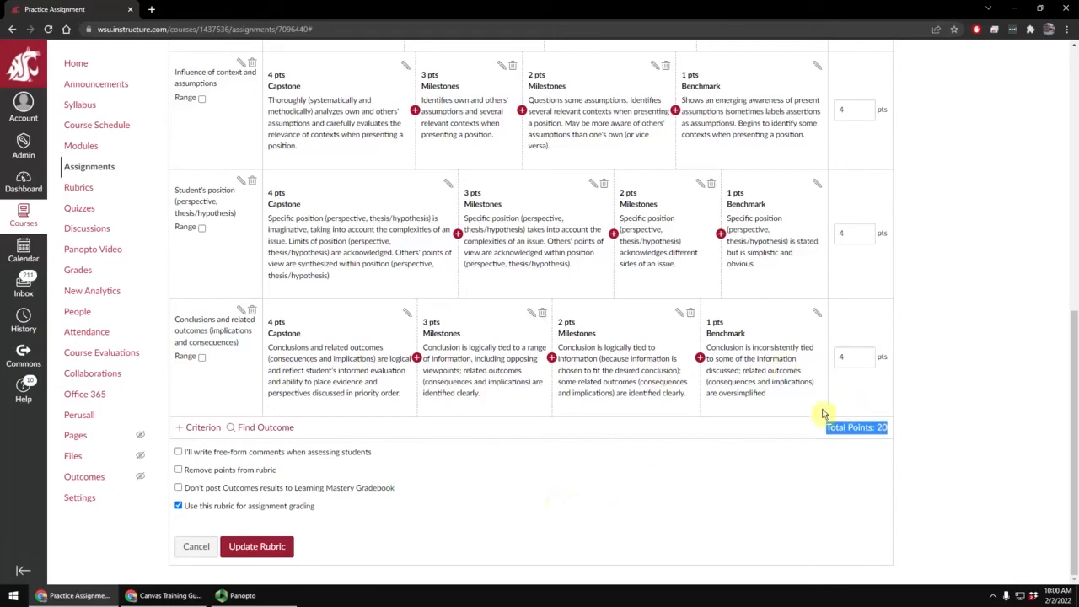
left_click(178, 507)
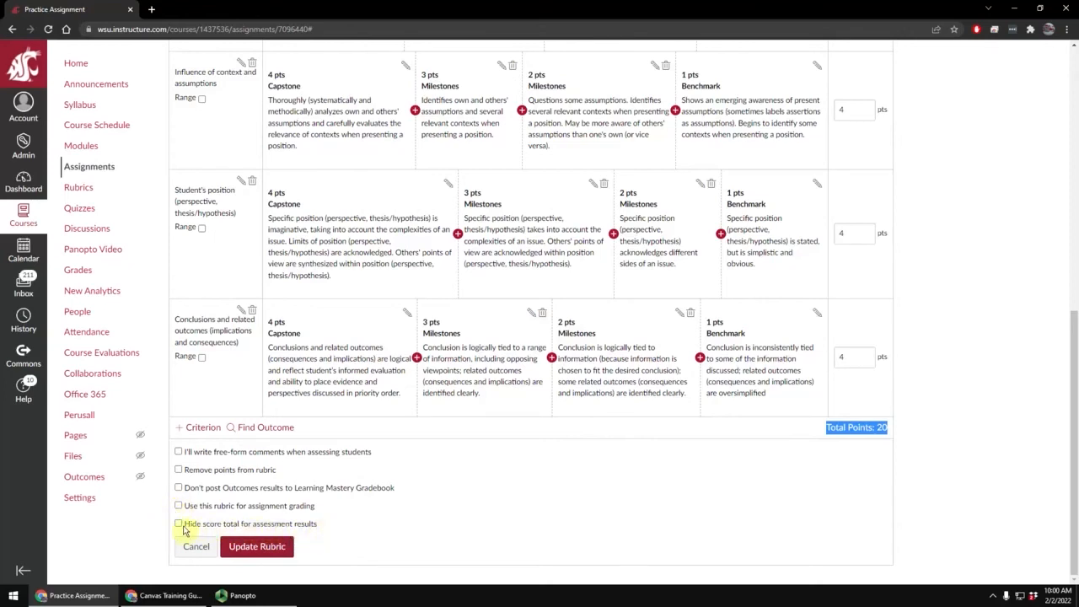
- Try the option to hide the score total for assessment results, and turn it back off
left_click(178, 524)
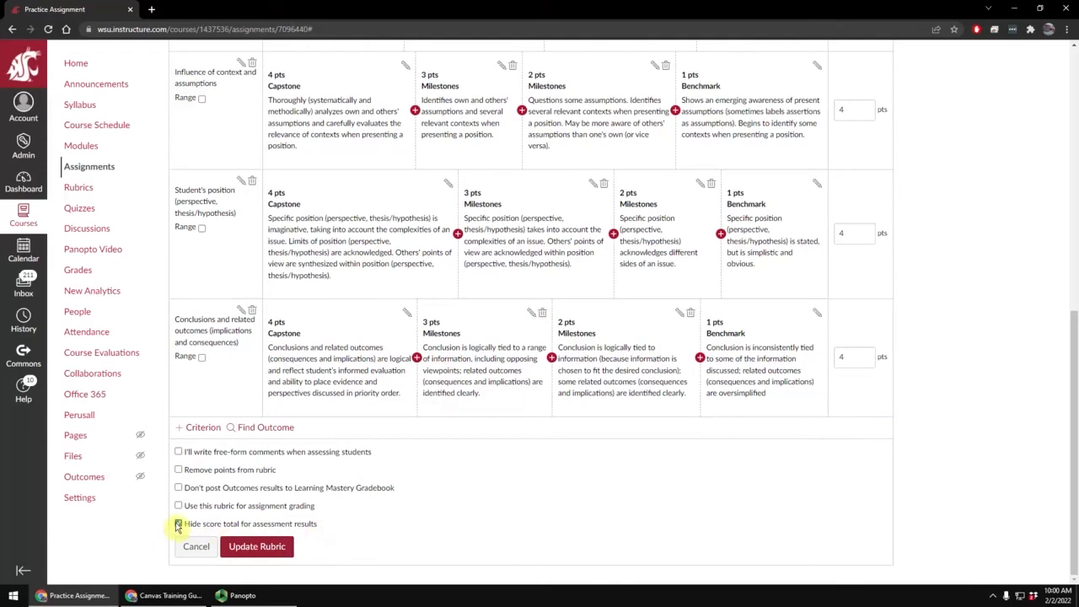
left_click(178, 525)
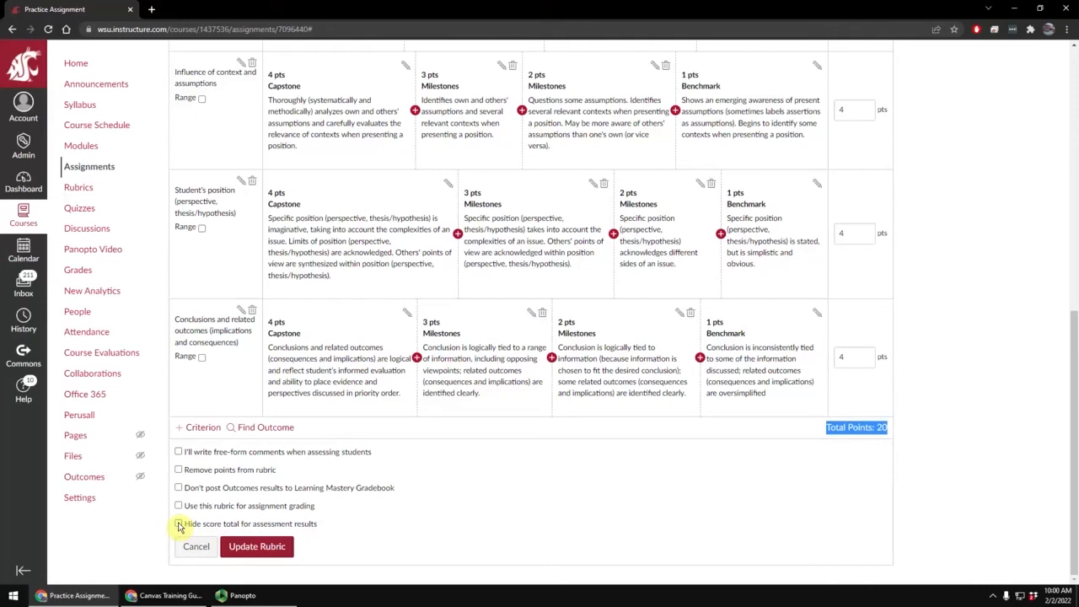
left_click(177, 524)
left_click(178, 524)
- Turn on the use of this rubric for assignment grading and update the rubric
left_click(178, 505)
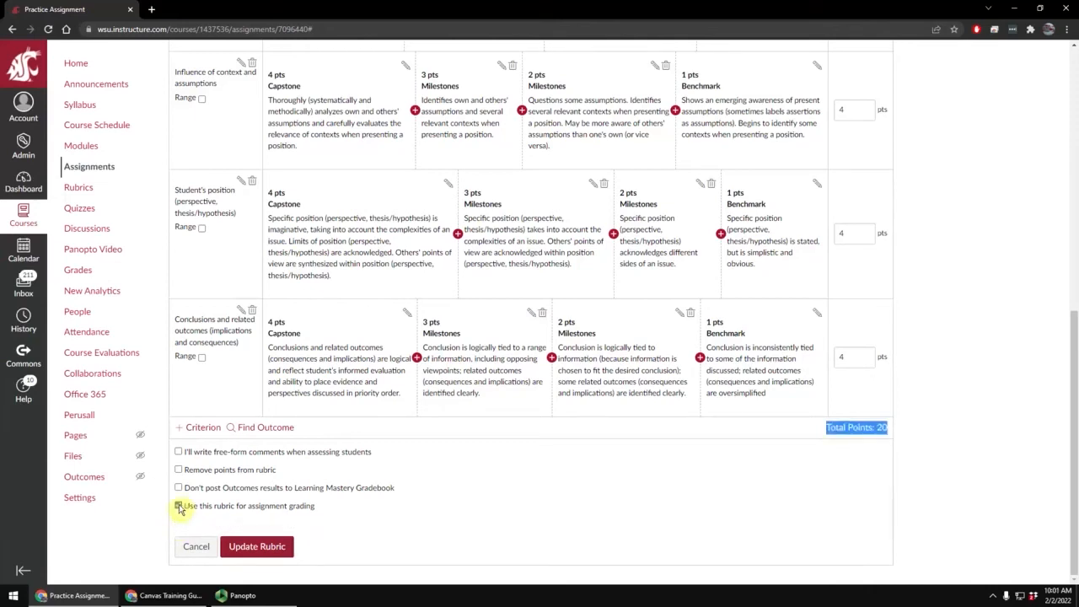
left_click(380, 508)
scroll(387, 504, "up", 10)
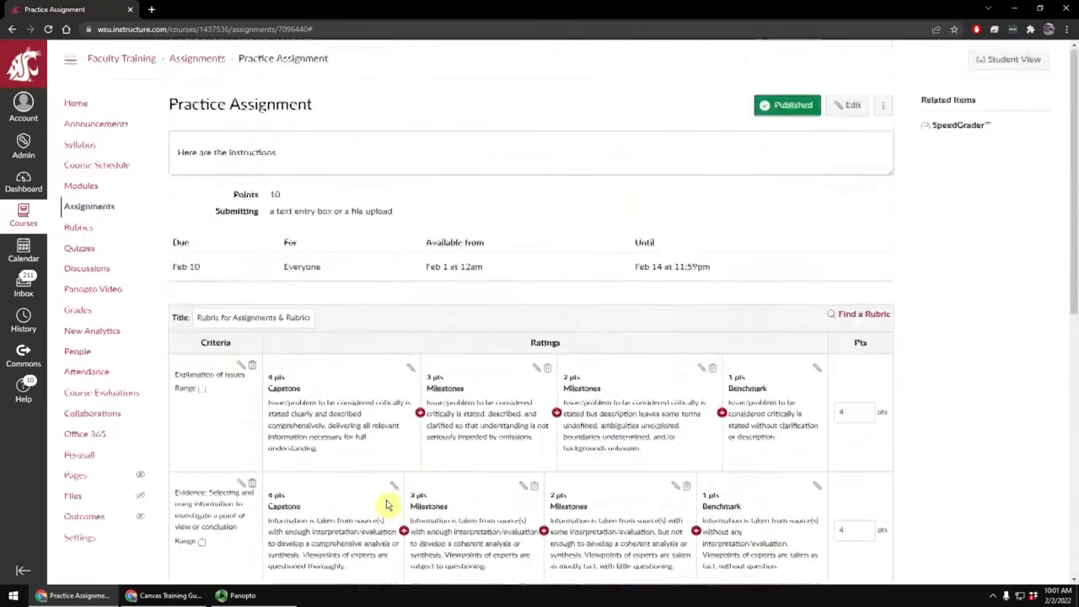
scroll(387, 504, "down", 10)
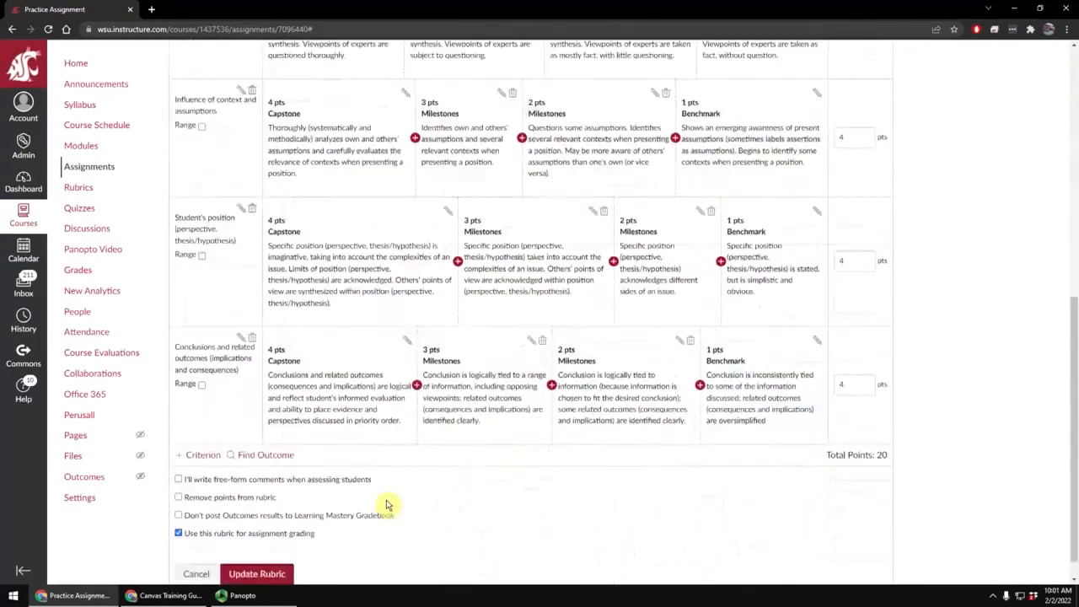
left_click(258, 546)
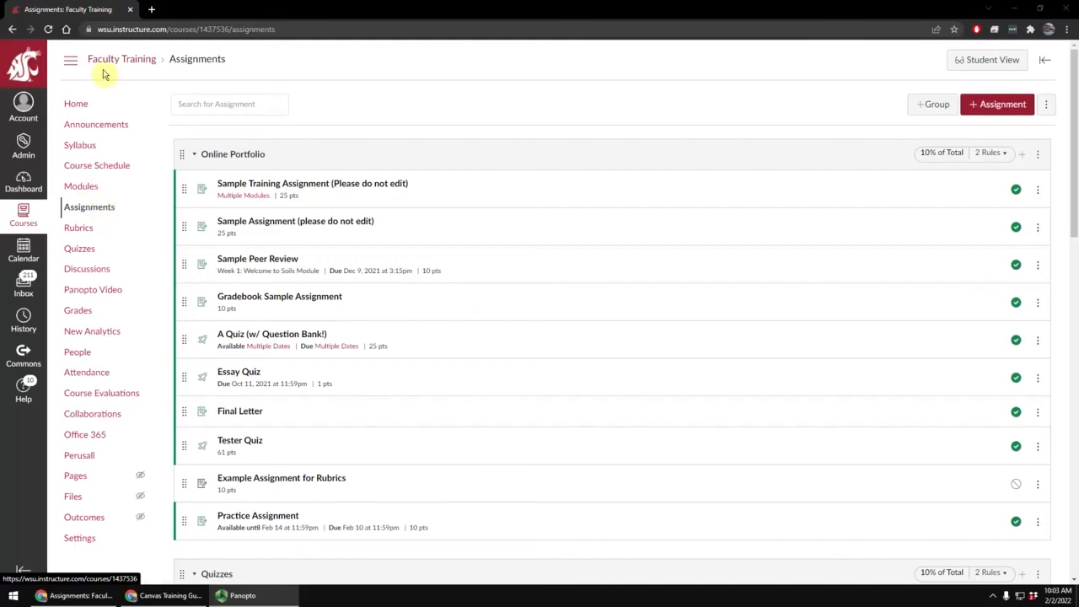
- Open "Sample Training Assignment (Please do not edit)" from the course's assignments and examine its attached rubric
left_click(78, 212)
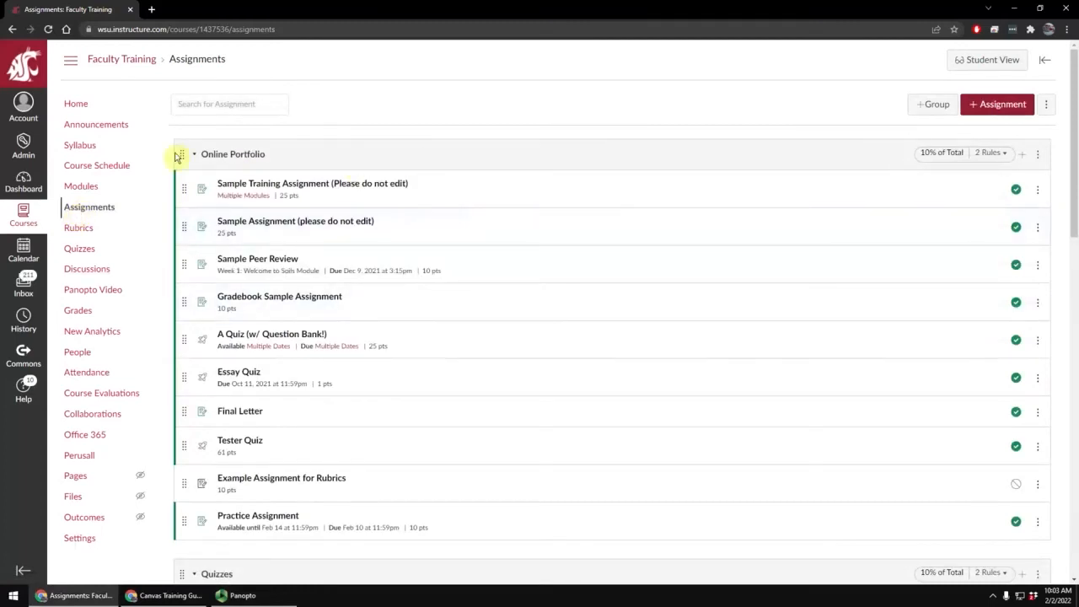
left_click(274, 187)
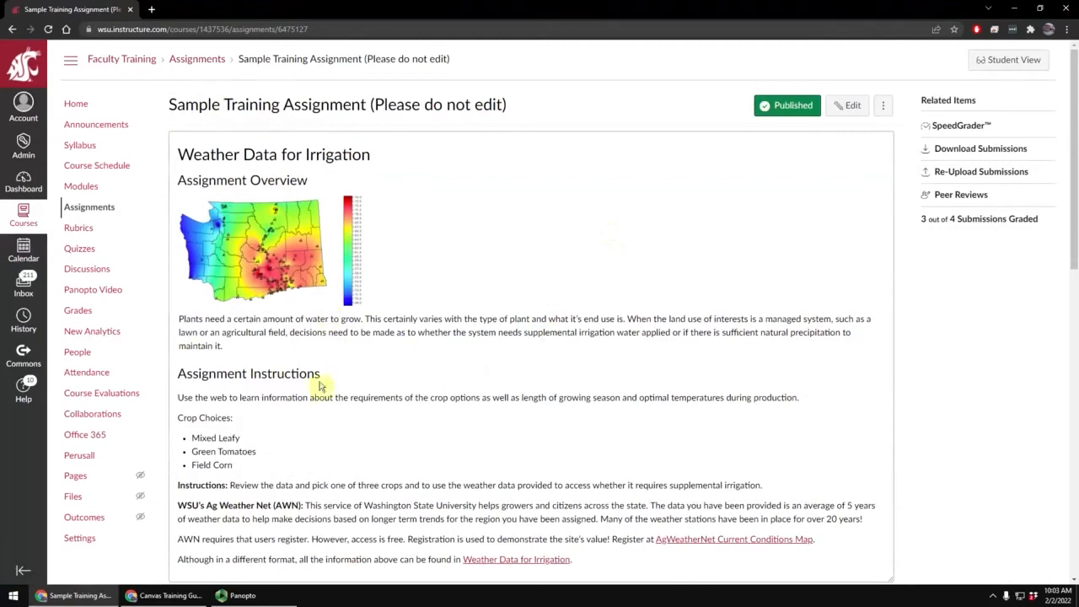
scroll(523, 435, "down", 5)
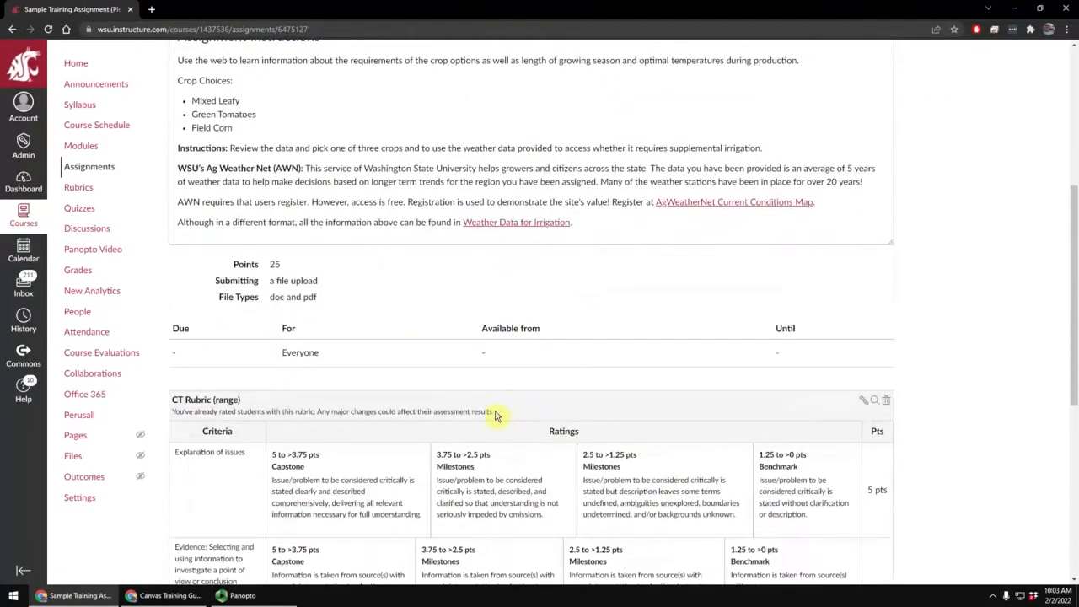
- Review the CT Rubric down to its total points and switch the sample assignment to Student View
scroll(493, 413, "down", 2)
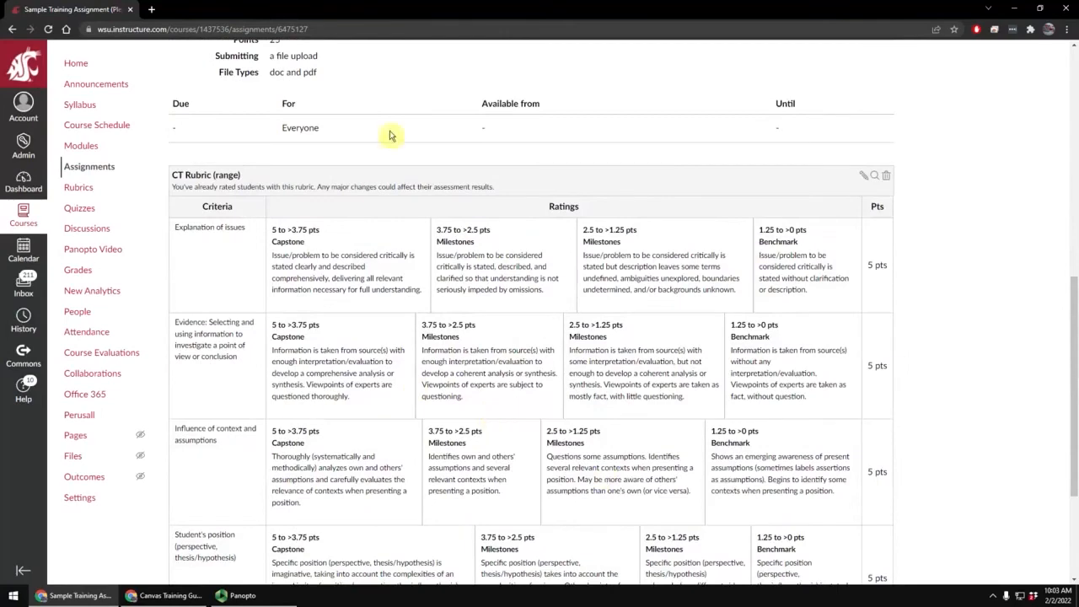
scroll(437, 402, "down", 3)
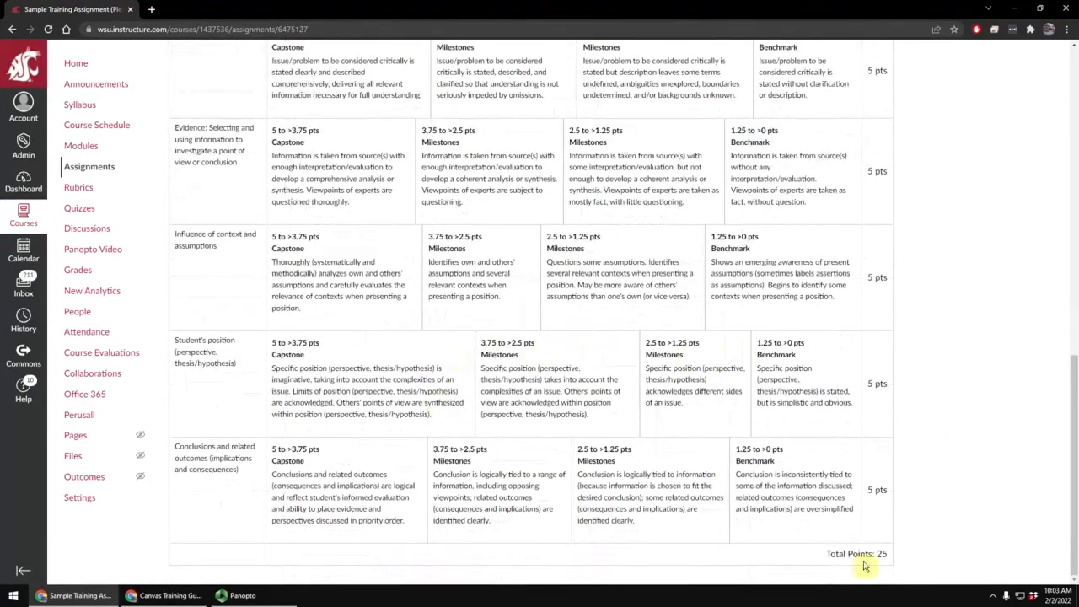
scroll(509, 481, "up", 9)
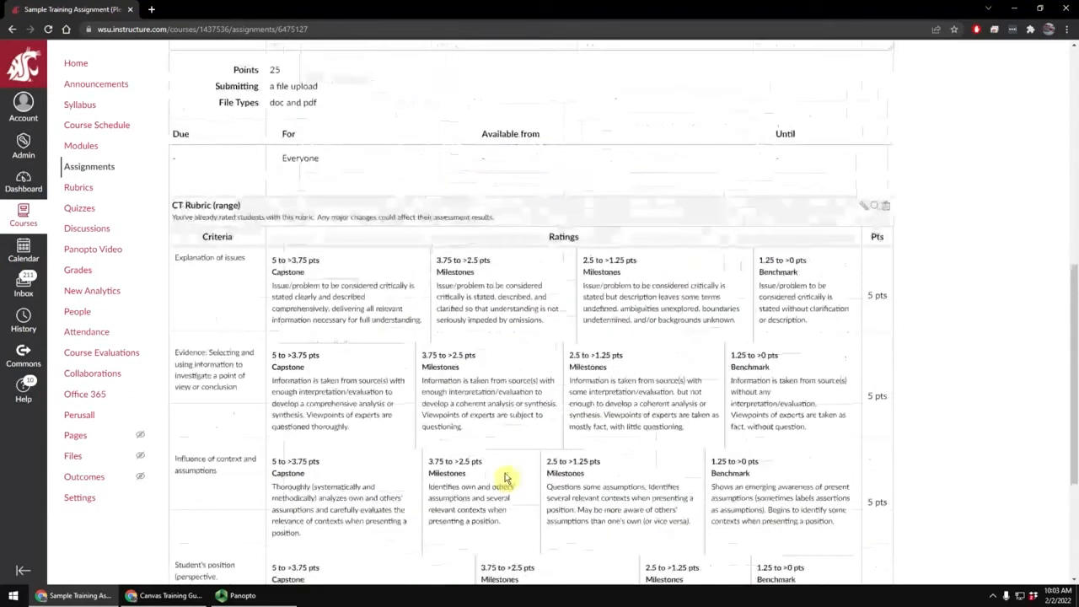
scroll(556, 463, "up", 2)
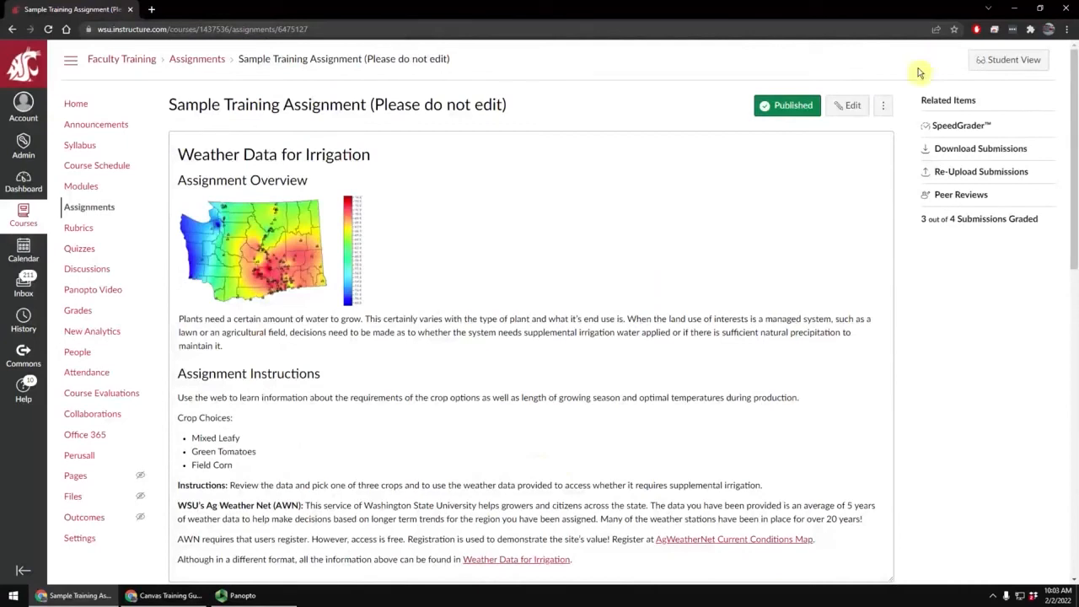
left_click(1004, 62)
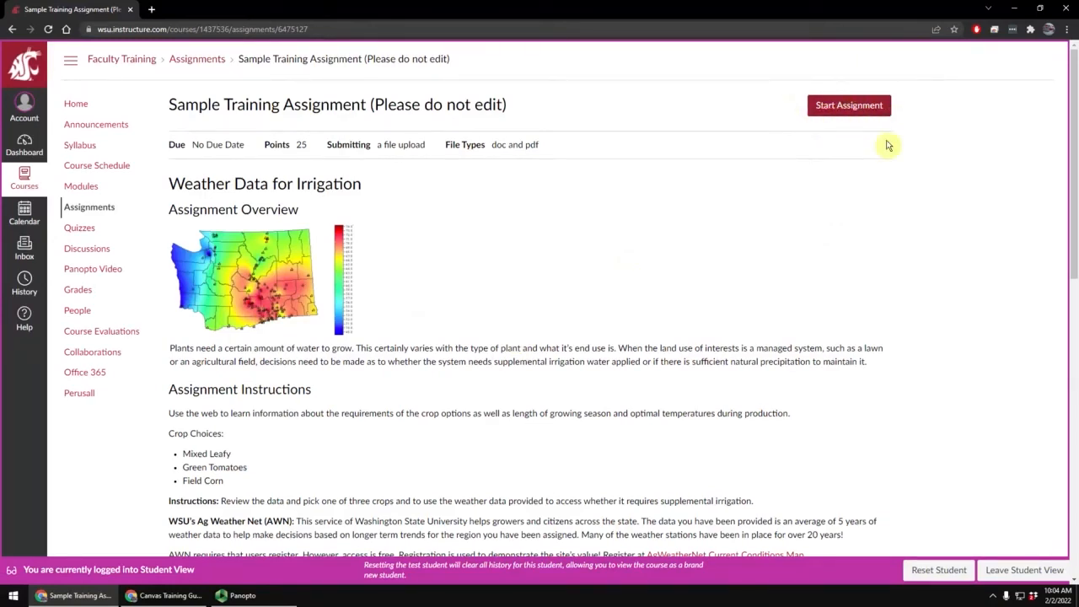
- Examine the assignment as a student, including its submission type, accepted file types, instructions and CT Rubric
scroll(651, 209, "down", 5)
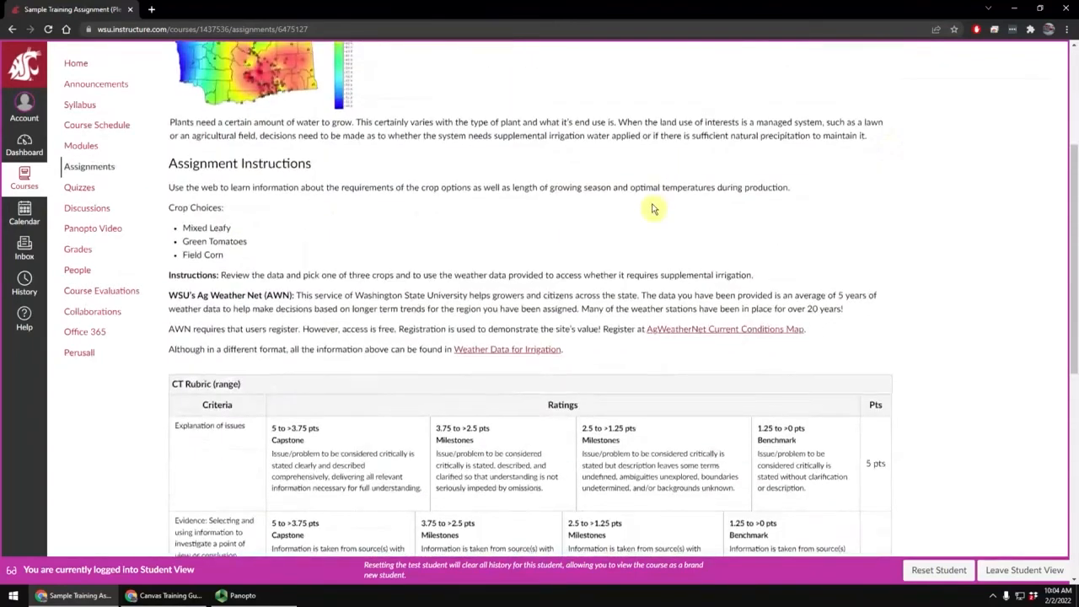
scroll(651, 209, "up", 5)
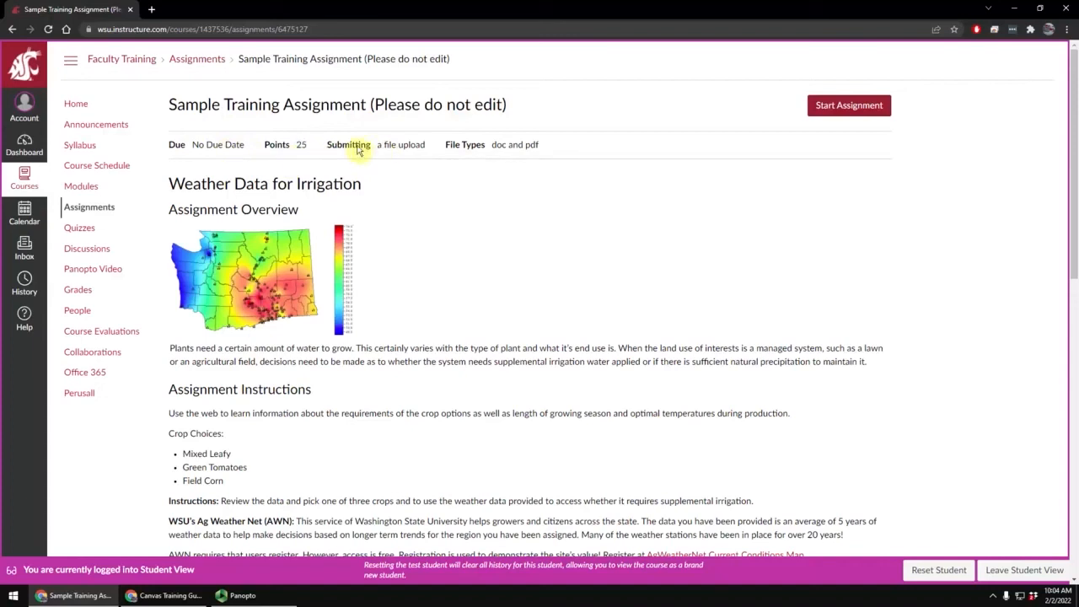
left_click_drag(378, 149, 427, 155)
left_click(427, 156)
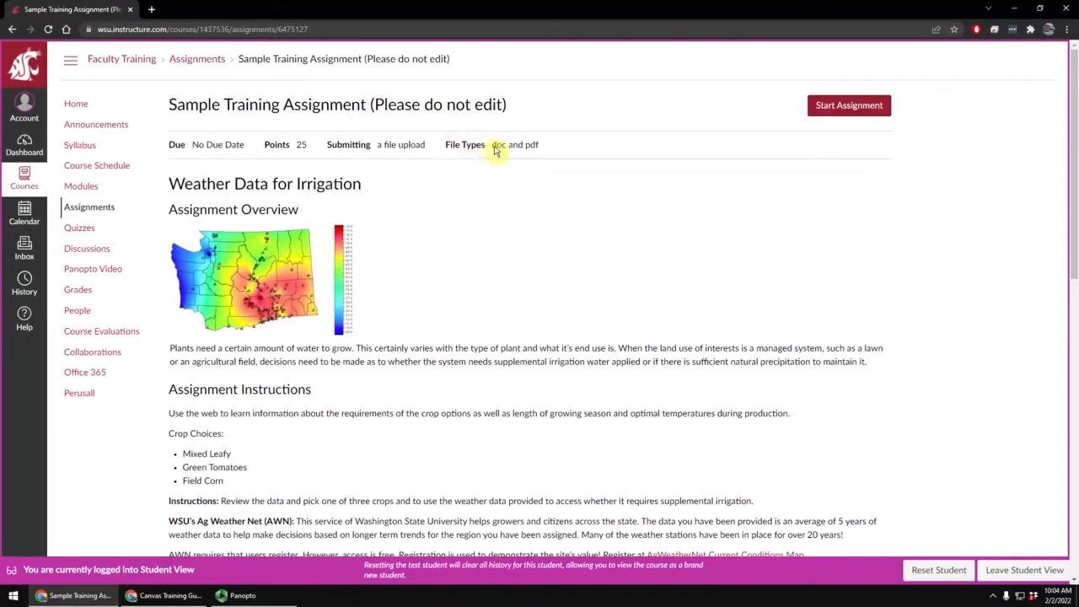
left_click(546, 153)
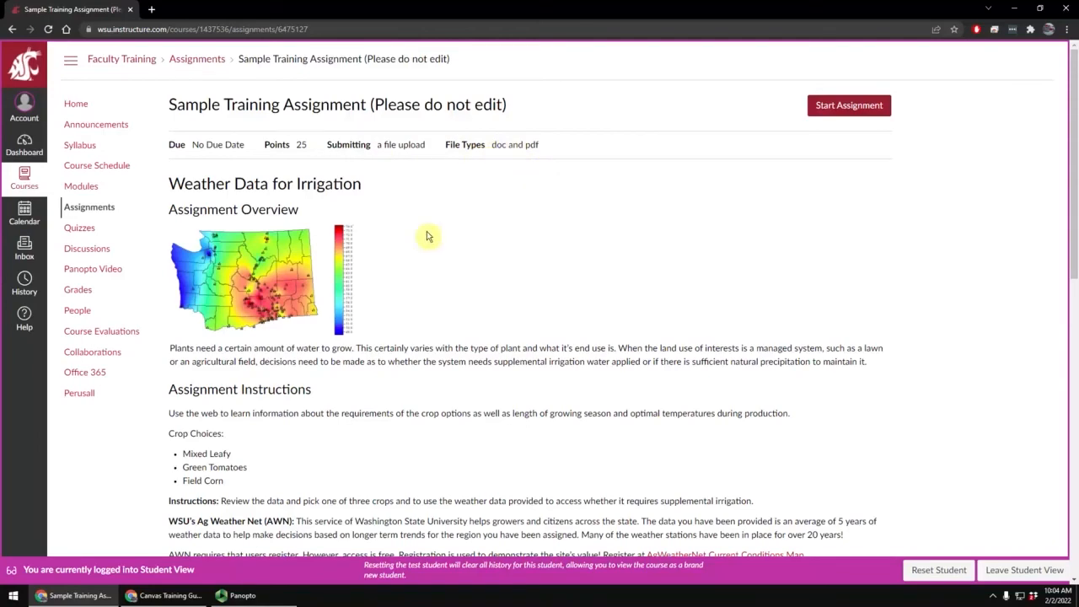
scroll(427, 237, "down", 1)
scroll(426, 237, "down", 5)
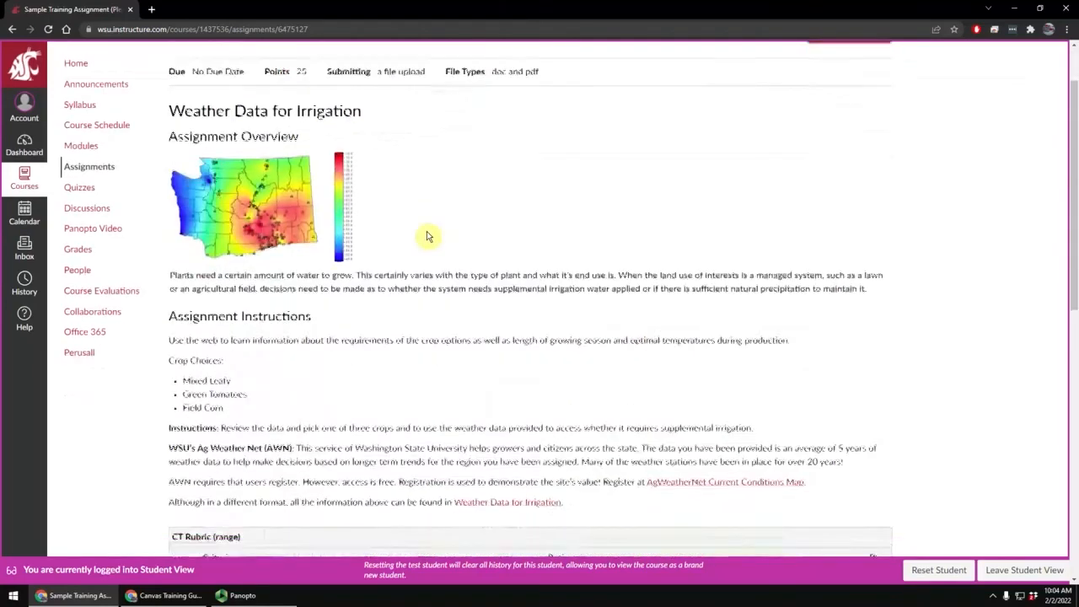
scroll(427, 237, "down", 1)
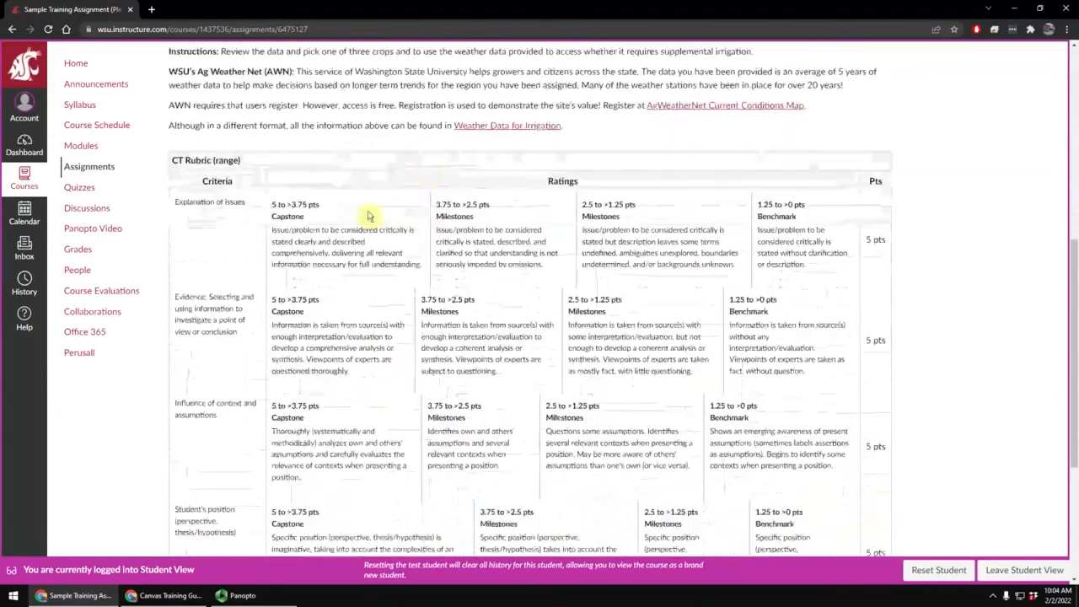
scroll(780, 402, "down", 2)
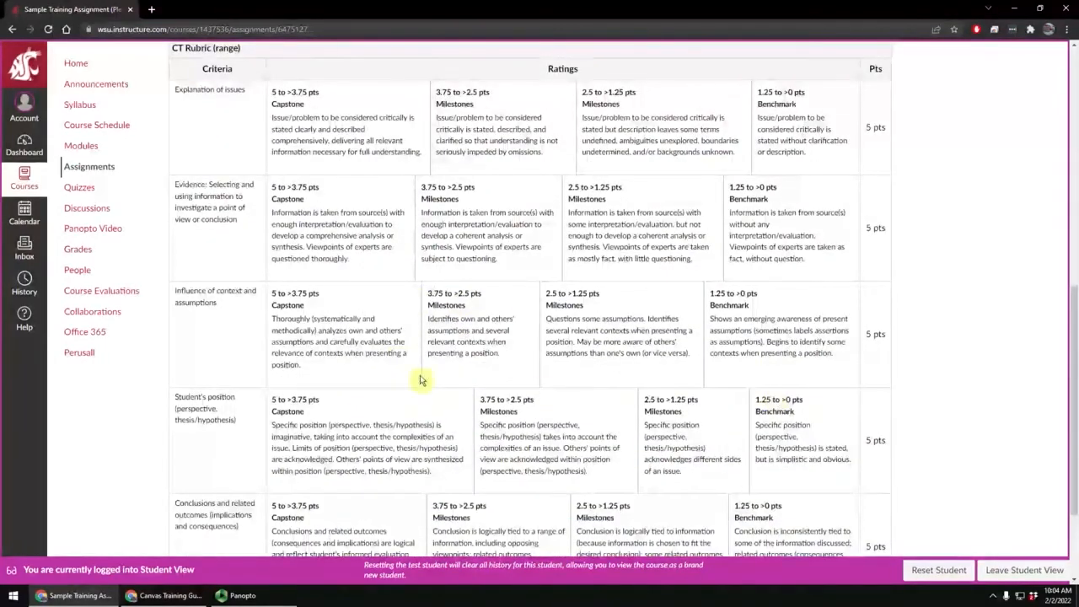
scroll(539, 392, "down", 2)
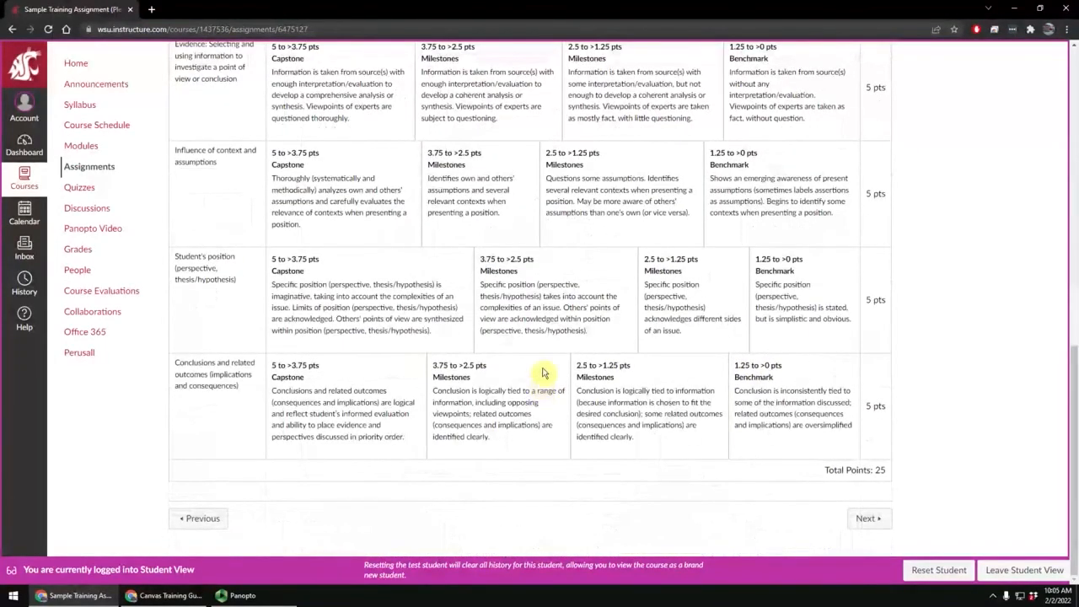
scroll(541, 379, "up", 15)
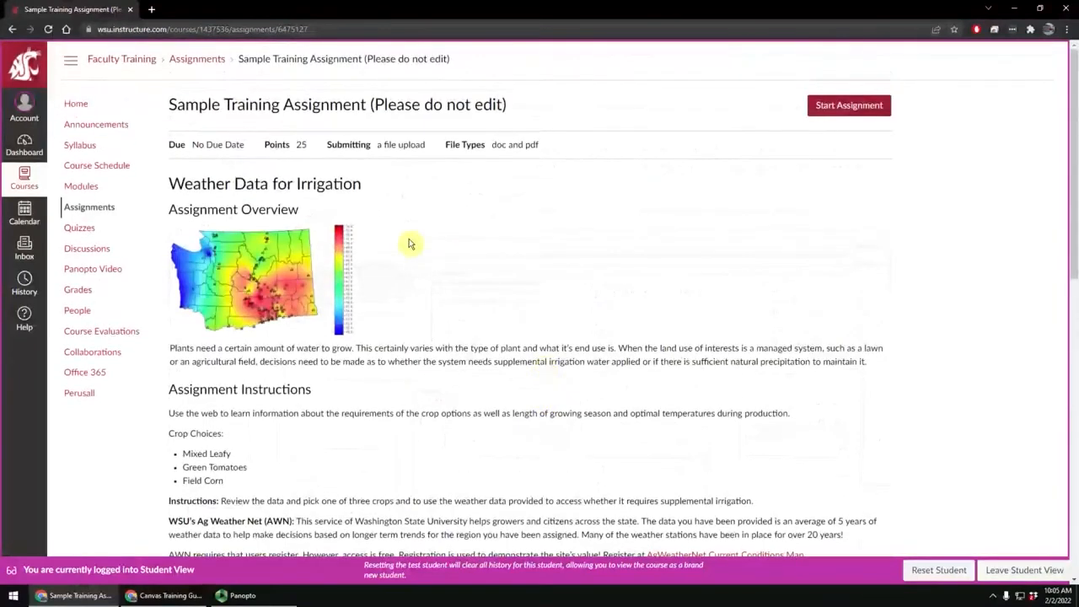
- Start the assignment and choose the PDF "assignment_o..._for_web.pdf" as the file to upload
left_click(839, 108)
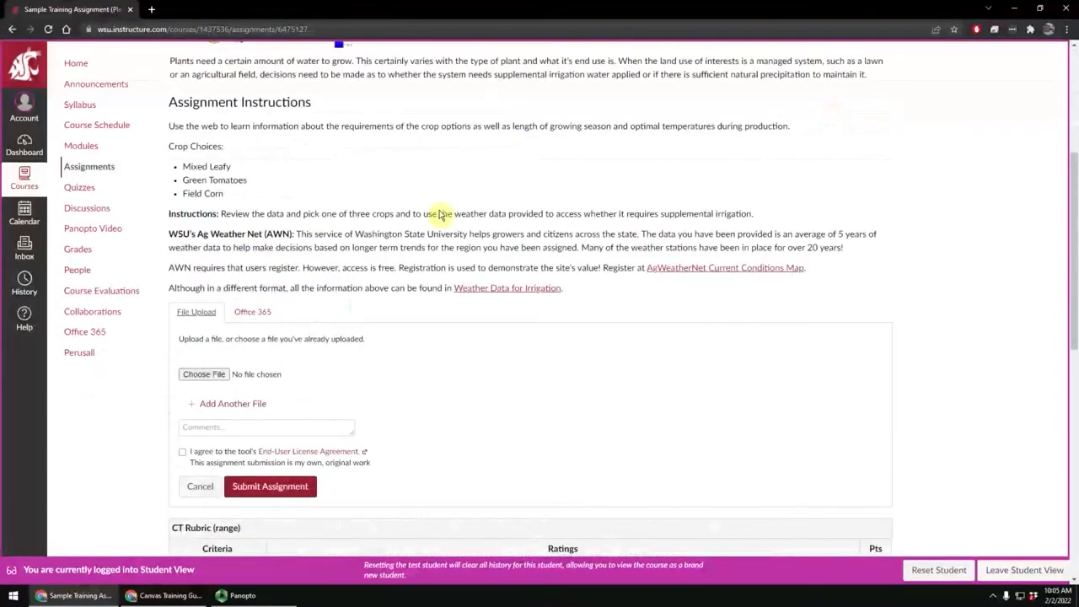
scroll(295, 241, "up", 3)
scroll(296, 242, "down", 2)
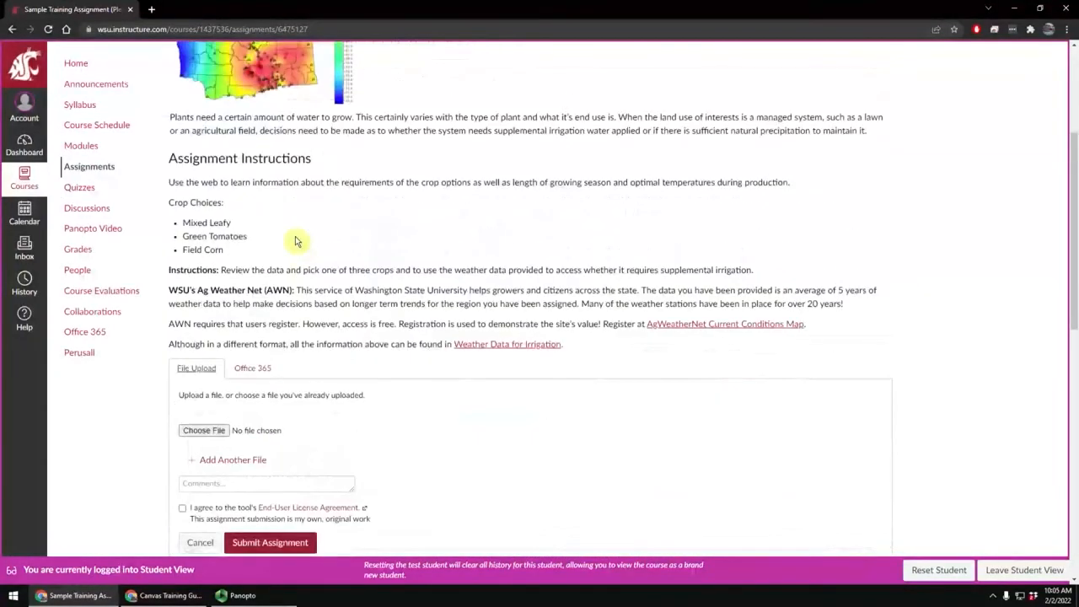
scroll(296, 241, "down", 2)
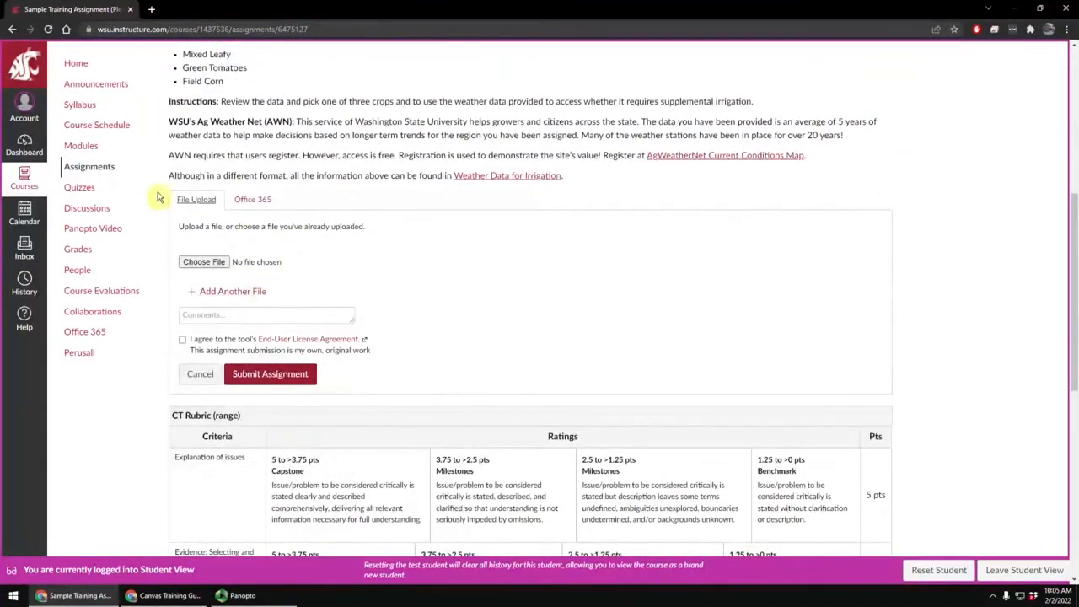
left_click(213, 266)
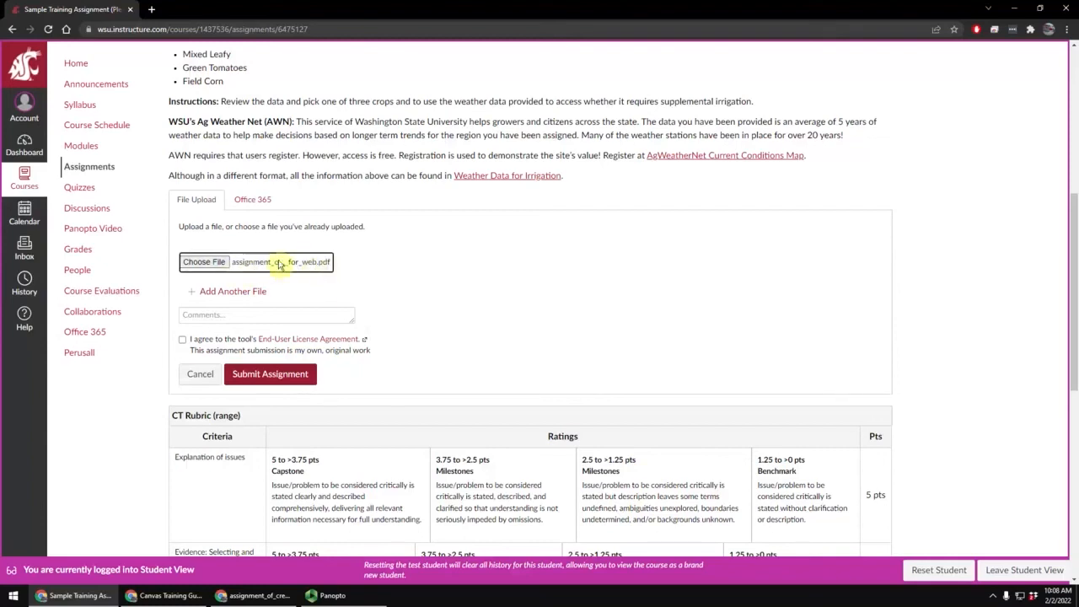
- Add the submission comment "Here is my assignment. I hope you like it."
left_click(211, 317)
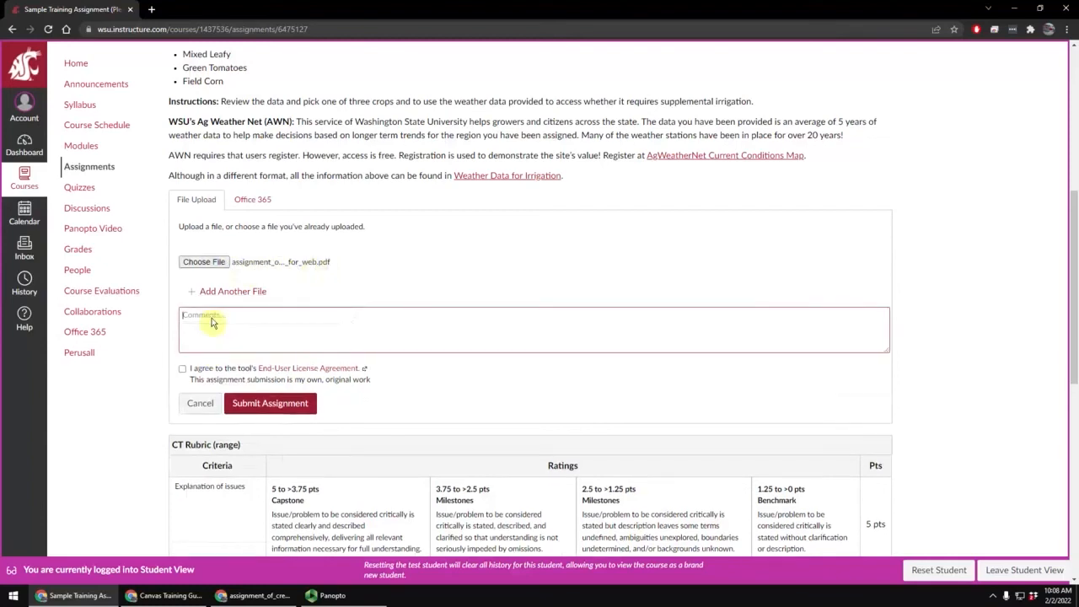
type("Here is my")
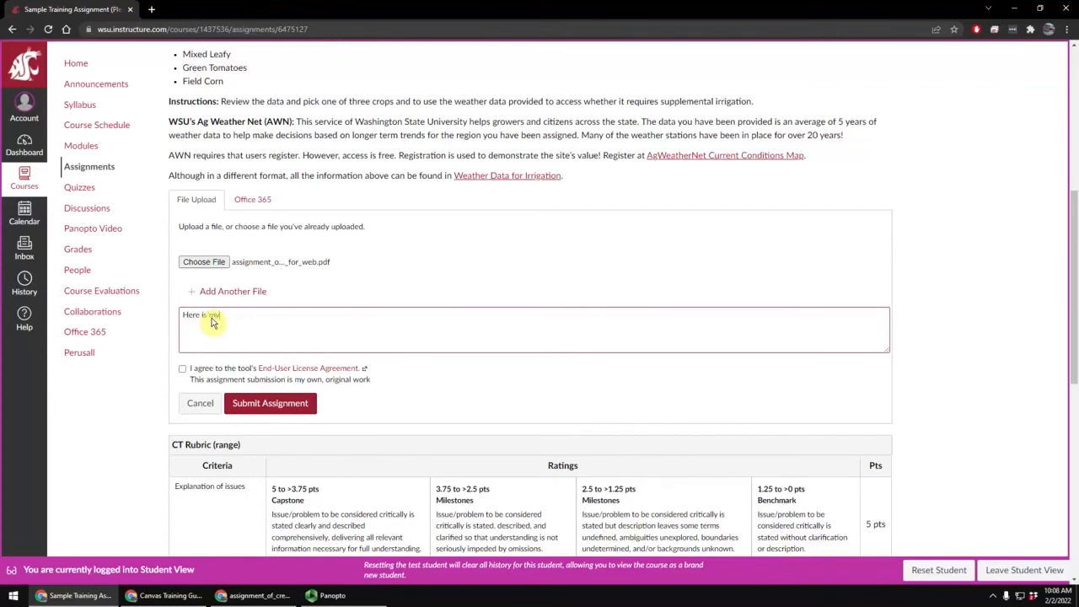
type(" assignment.  I hope you like it.")
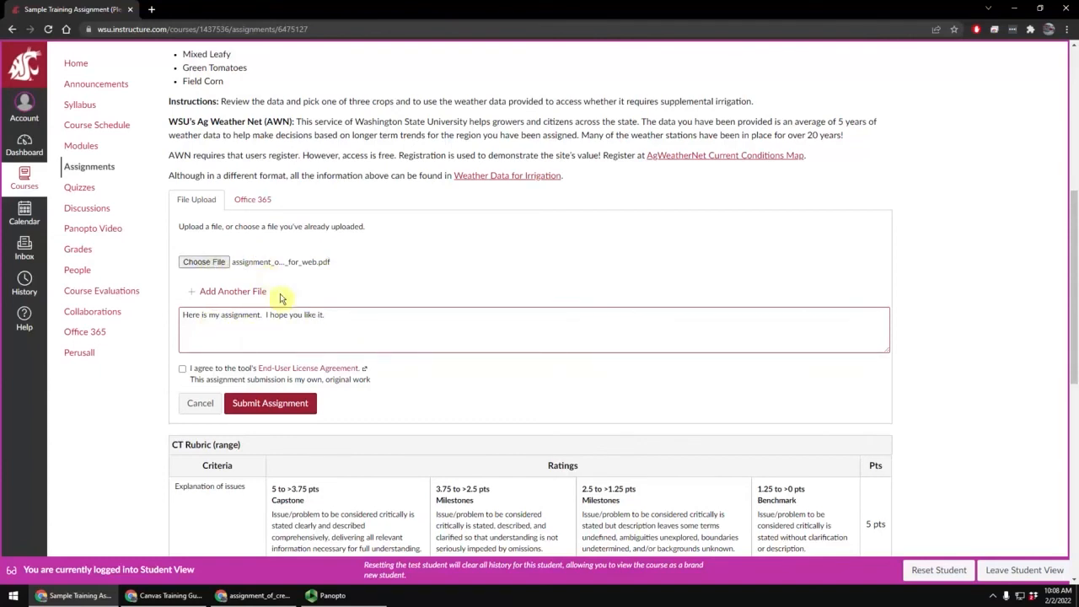
left_click(307, 290)
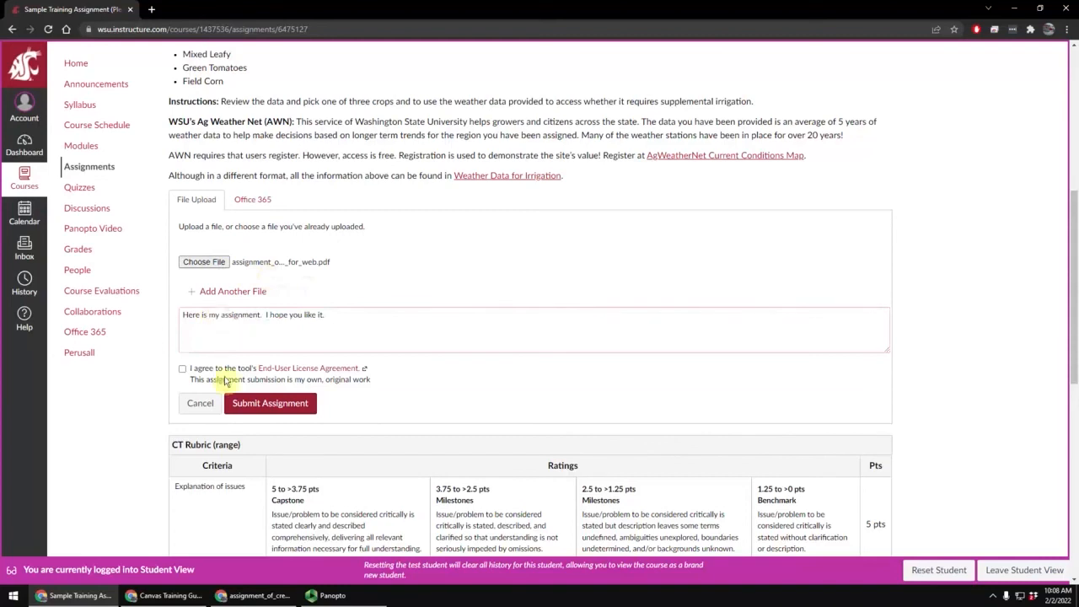
- Submit the assignment with the End-User License Agreement accepted and check its submission status
left_click(183, 368)
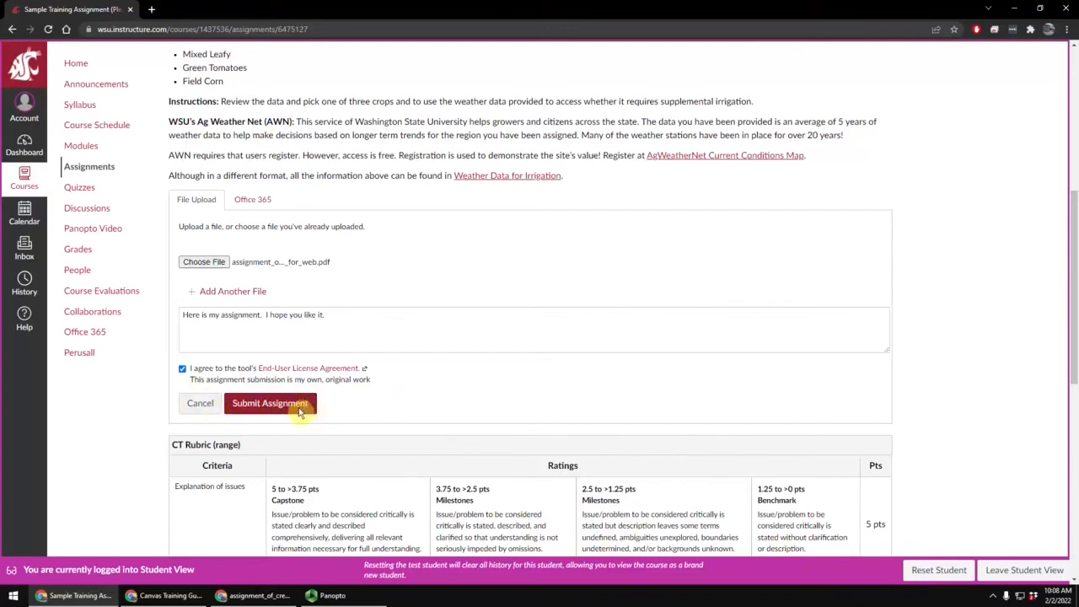
left_click(266, 407)
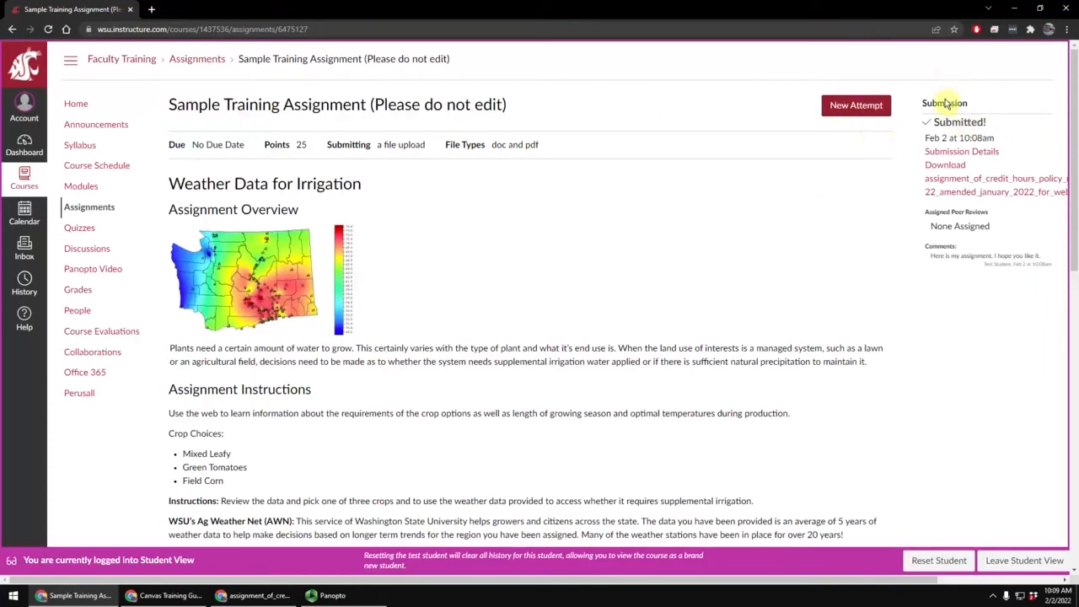
left_click_drag(923, 106, 931, 126)
left_click(1002, 132)
left_click(907, 143)
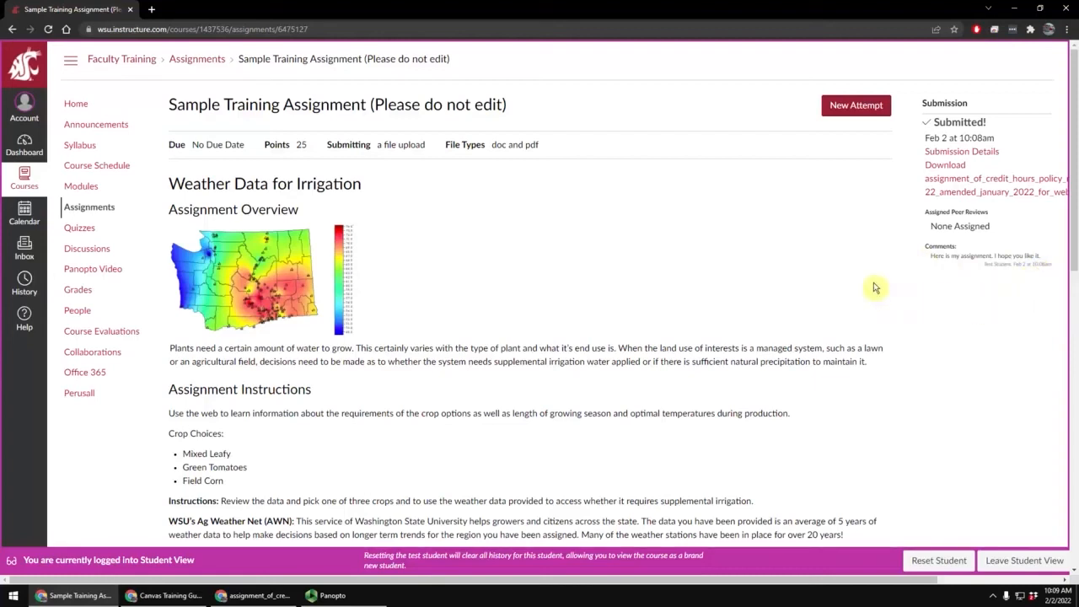
- Leave Student View and open the course's gradebook
left_click(165, 596)
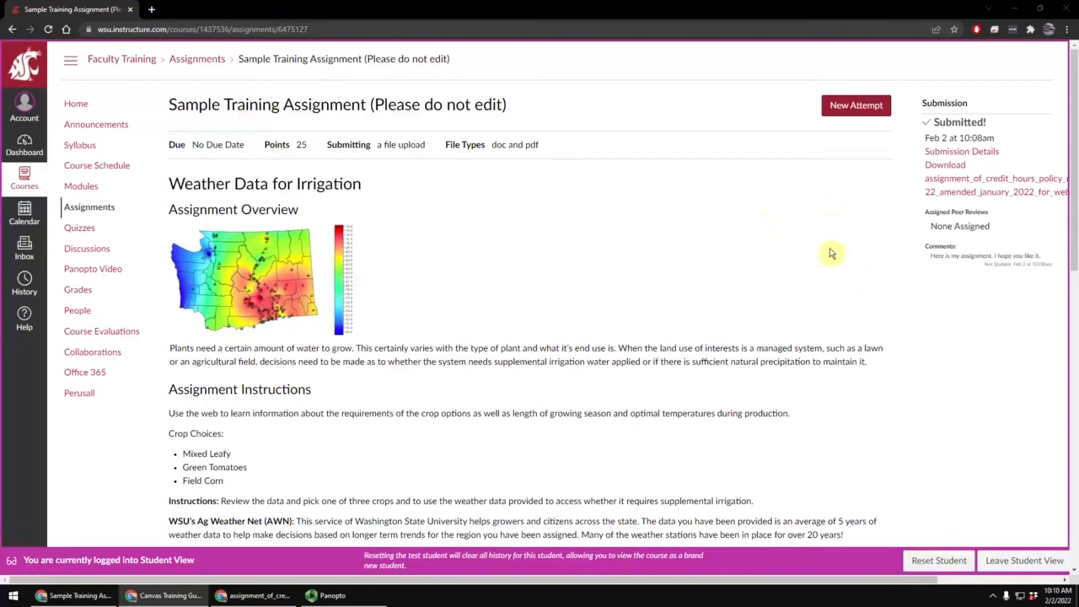
left_click(1009, 565)
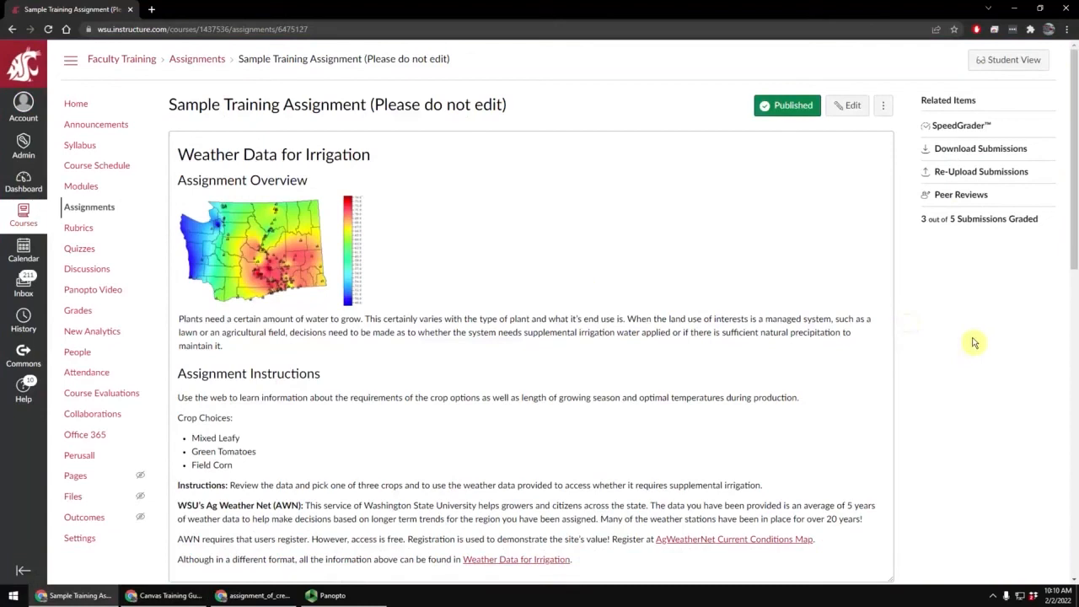
key("alt+Tab")
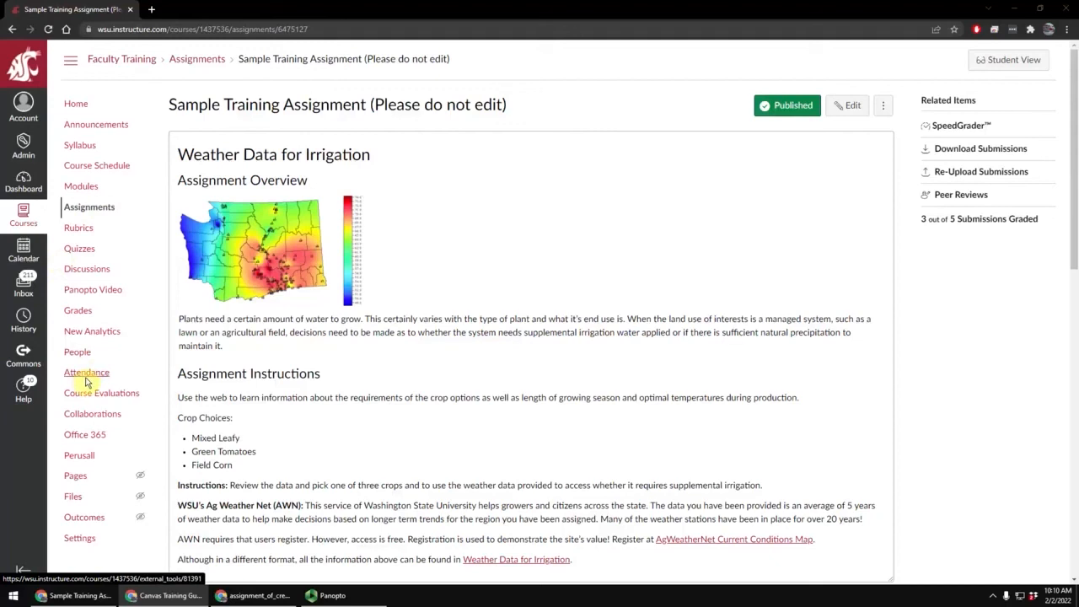
left_click(78, 312)
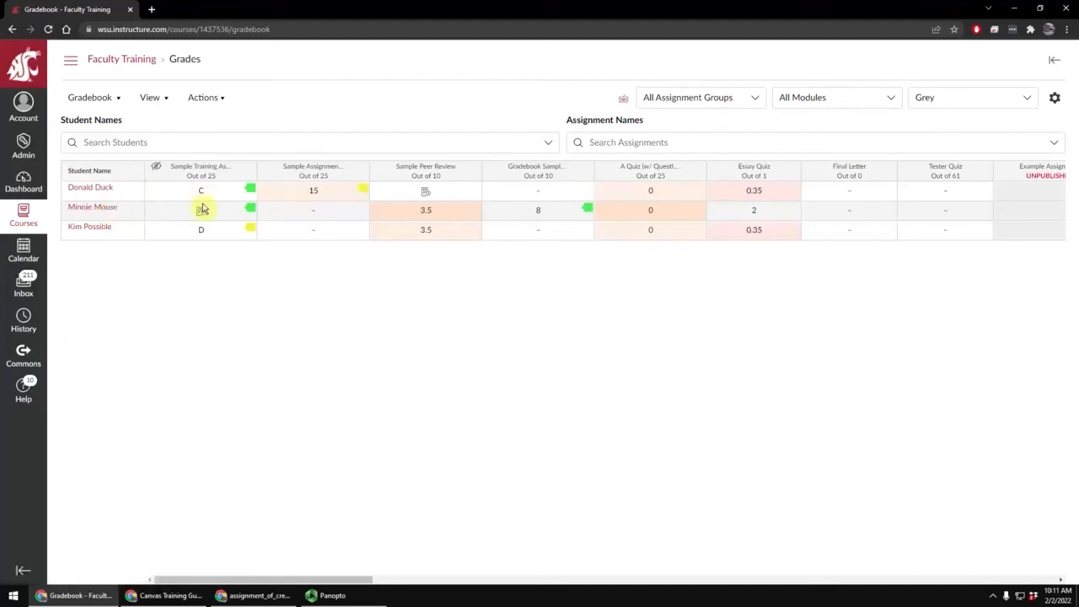
- Filter the gradebook to "Sample Assignment (please do not edit)" using the search text "sampl", and remove the filter
left_click(618, 150)
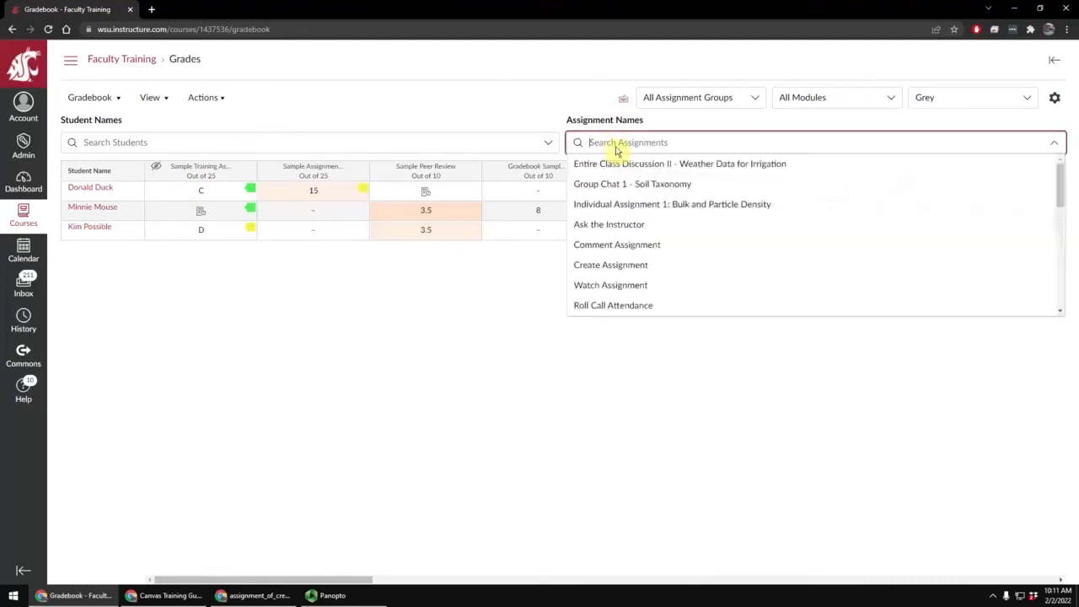
type("sampl")
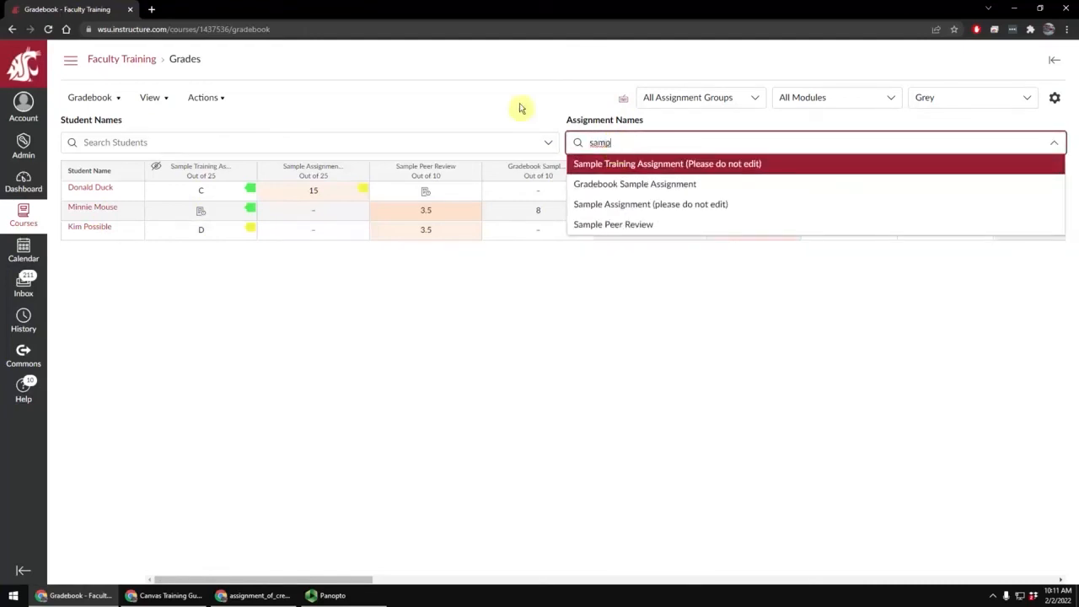
left_click(676, 211)
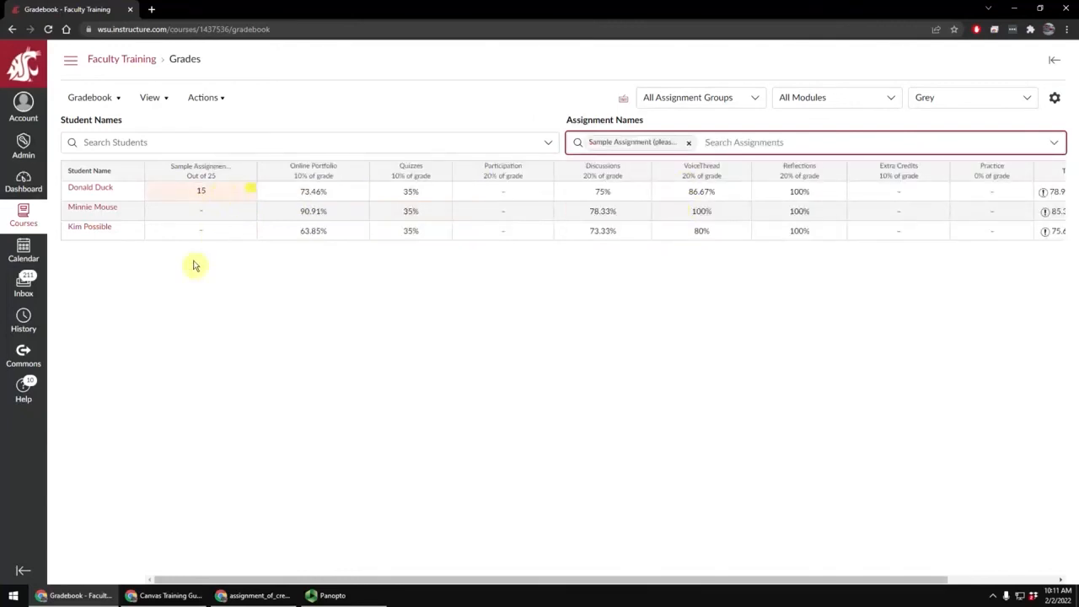
left_click(491, 294)
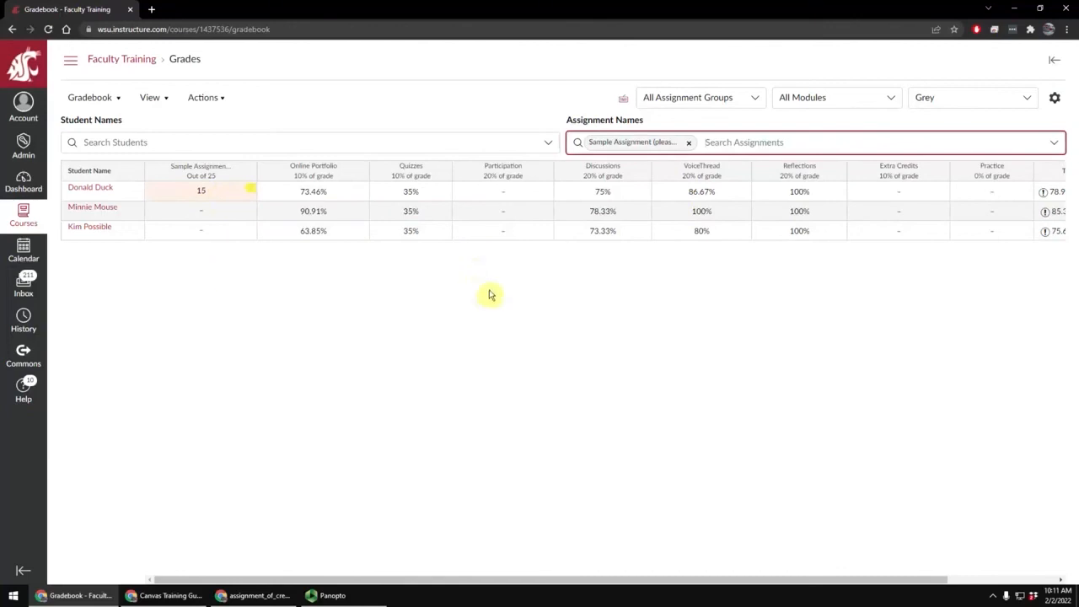
left_click(688, 149)
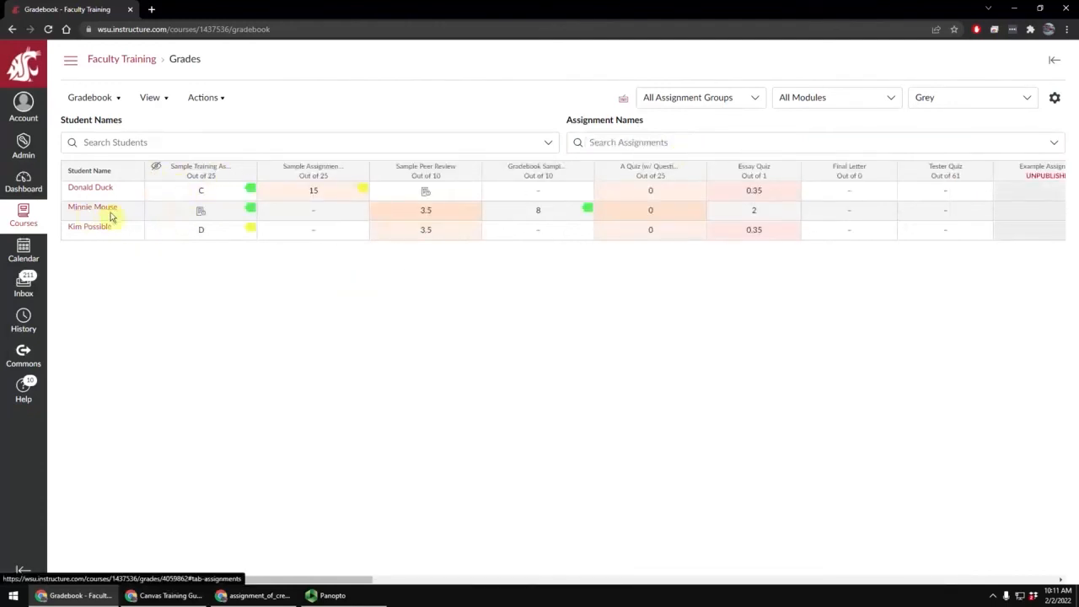
- Open the second listed student's Sample Training Assignment submission in SpeedGrader from its gradebook cell details
left_click(199, 212)
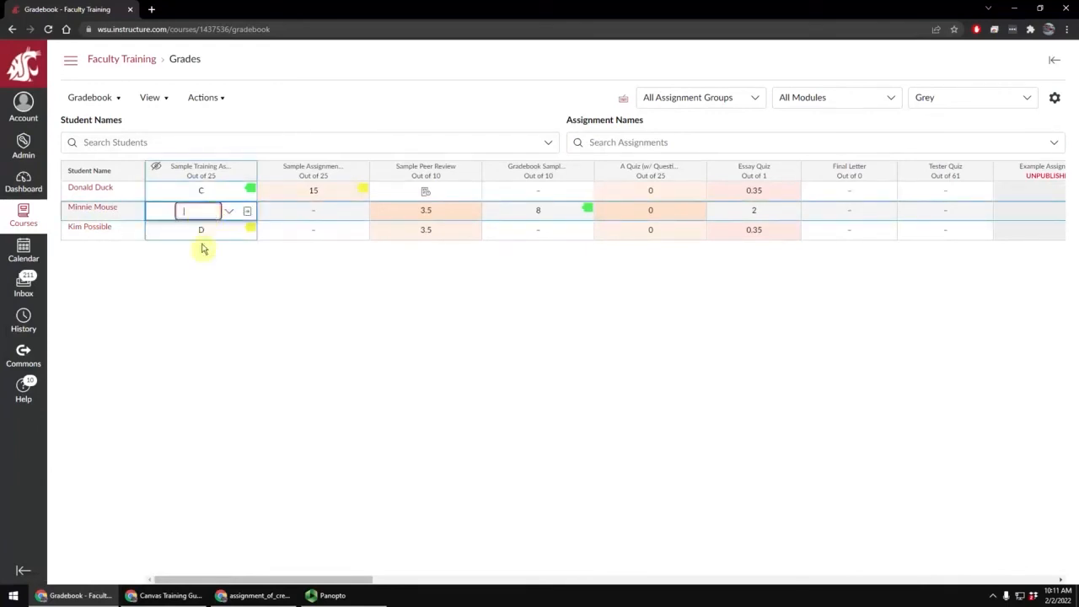
left_click(206, 274)
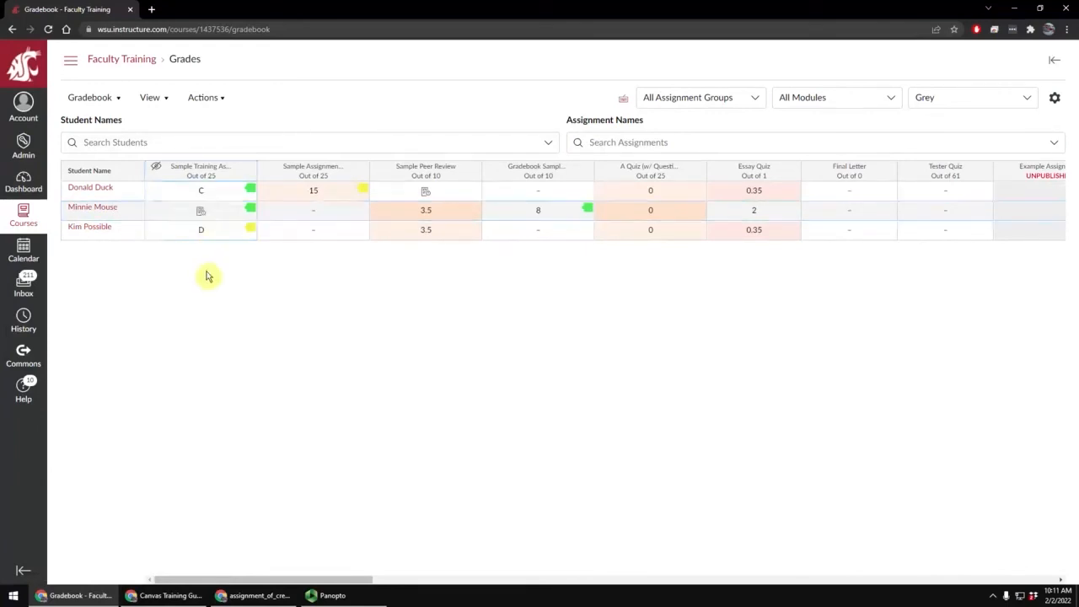
left_click(207, 215)
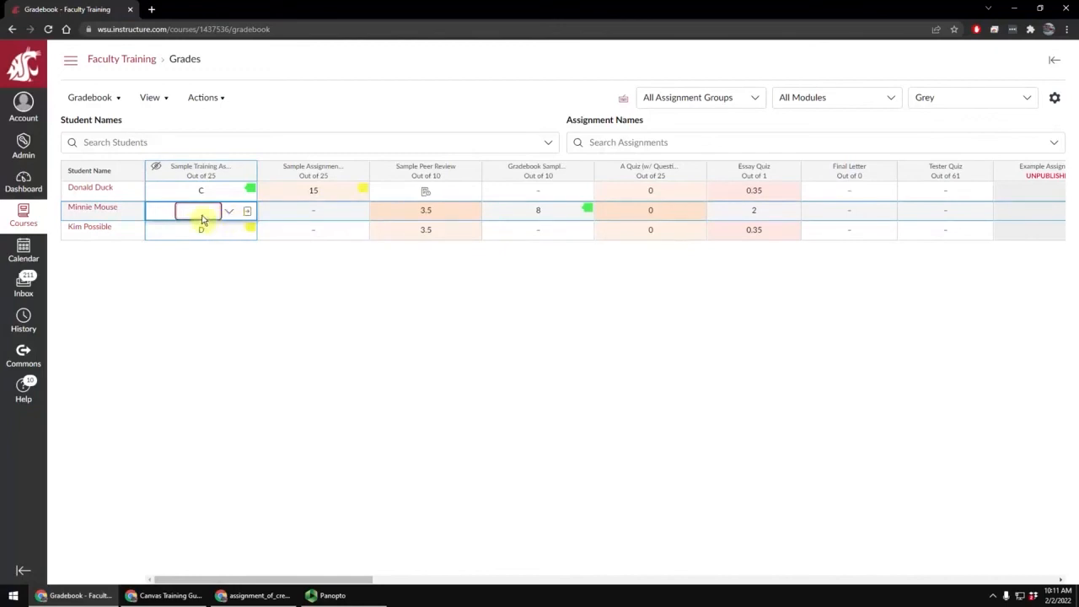
left_click(248, 213)
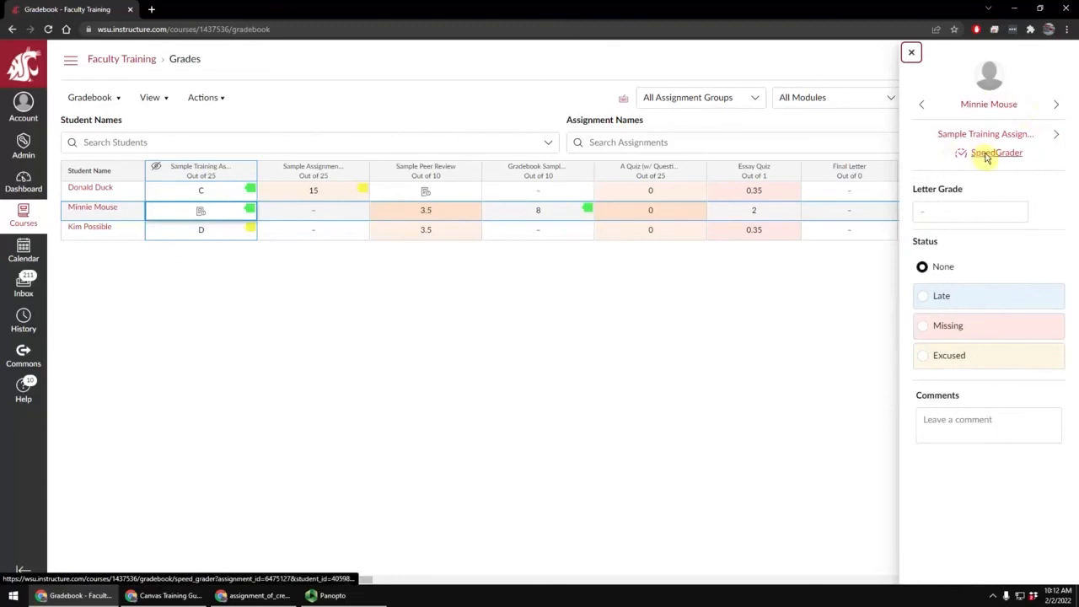
left_click(961, 217)
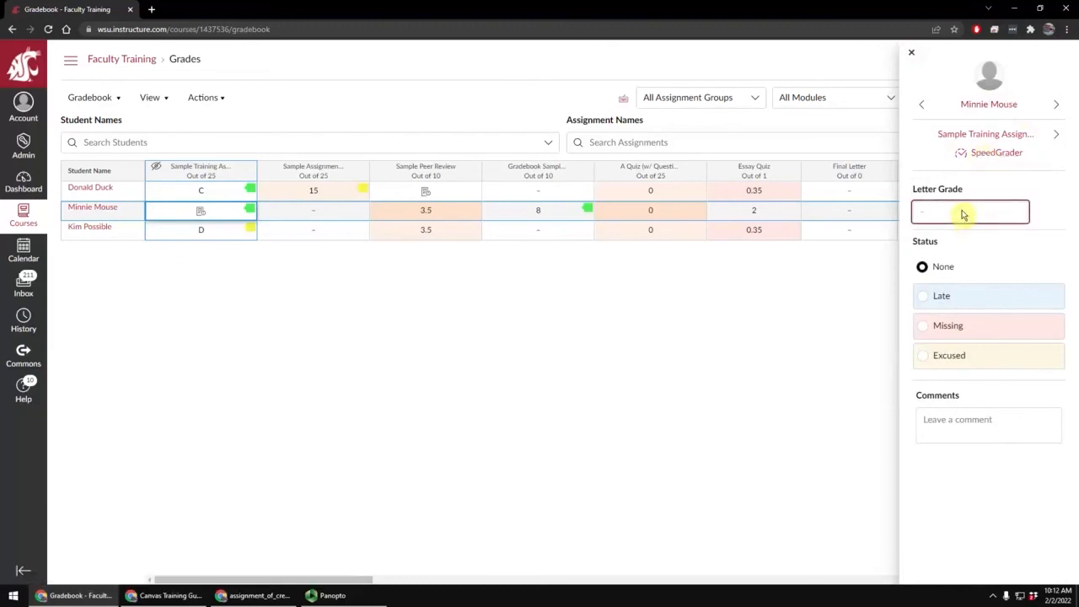
left_click(986, 153)
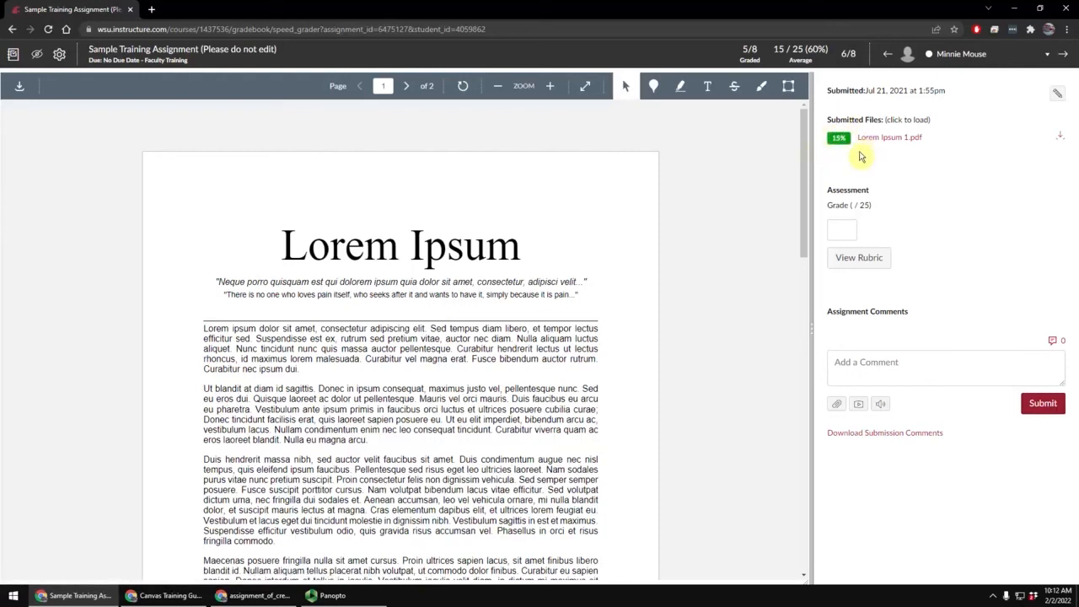
- Enter a grade of 20 out of 25 for the submission
left_click(839, 235)
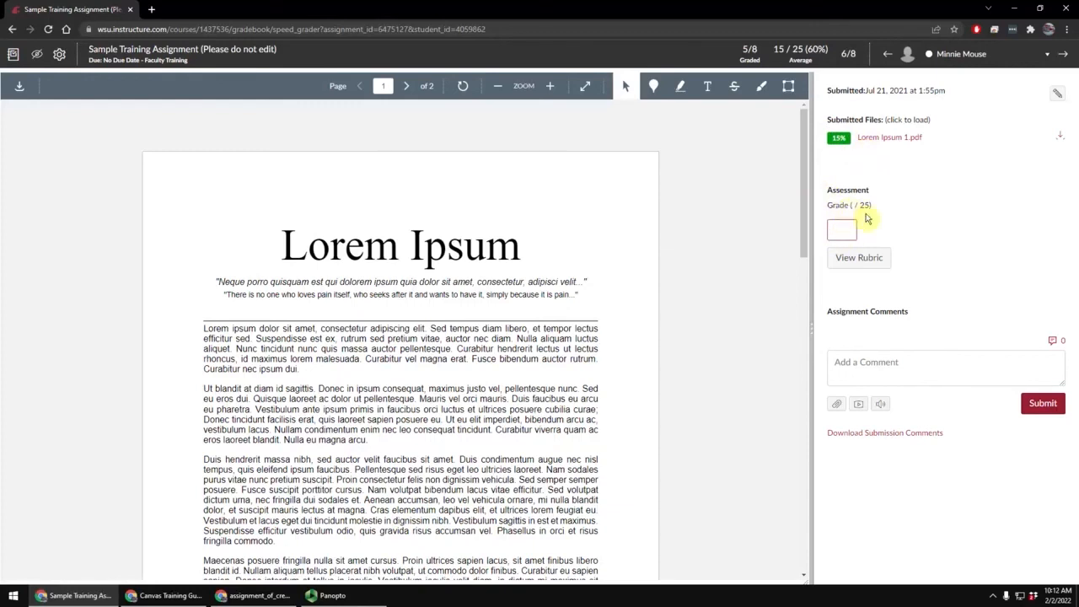
type("20")
key("Return")
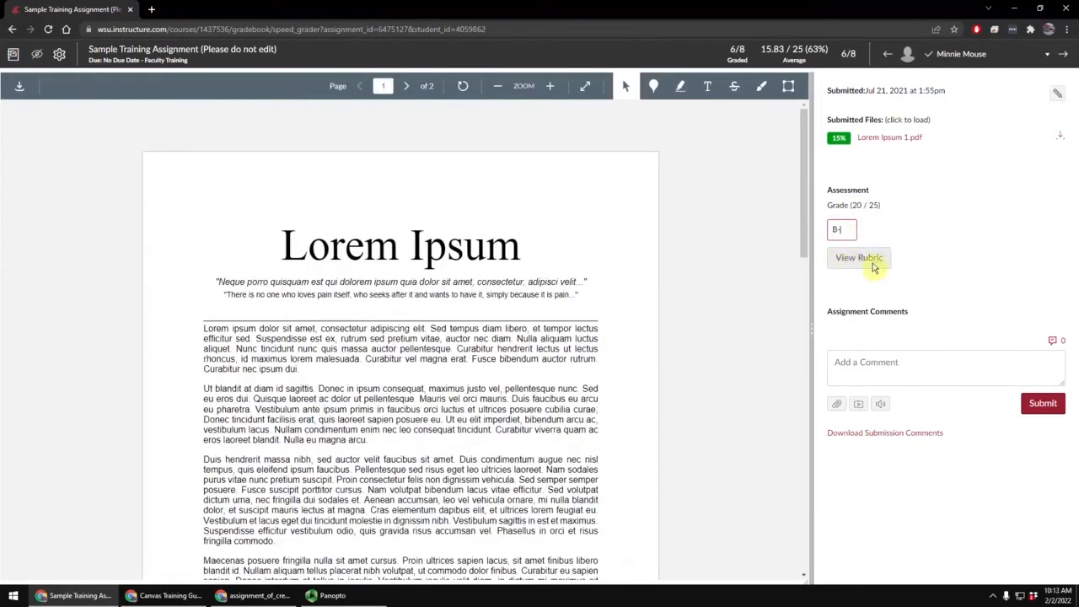
- In the rubric with the grading pane widened, rate Explanation of issues 5 points, Evidence 3.75, and Influence of context and assumptions 1.25
left_click(874, 265)
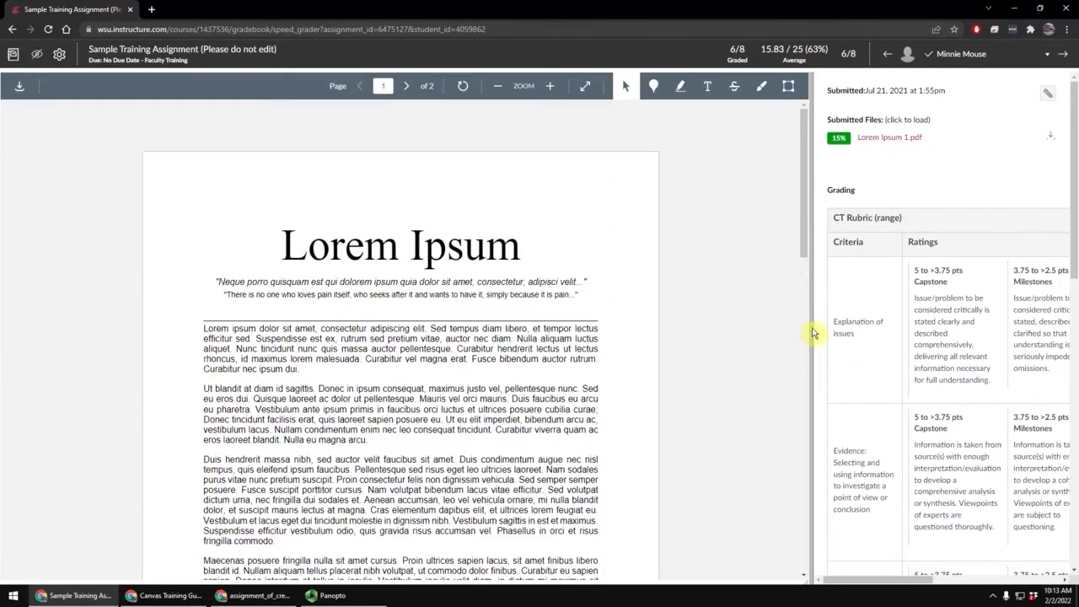
left_click_drag(813, 333, 200, 297)
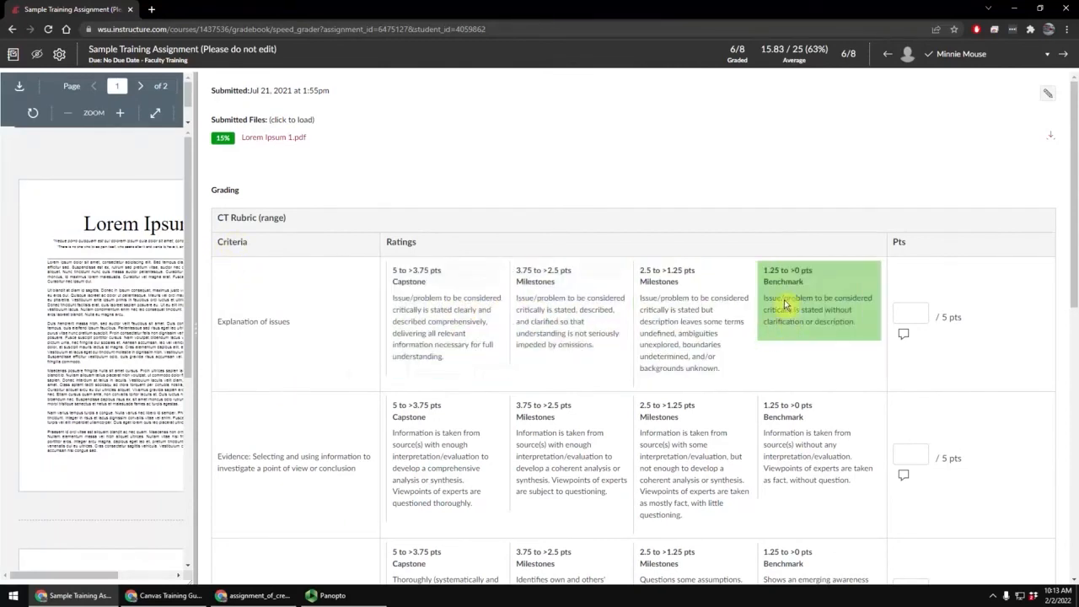
left_click(480, 313)
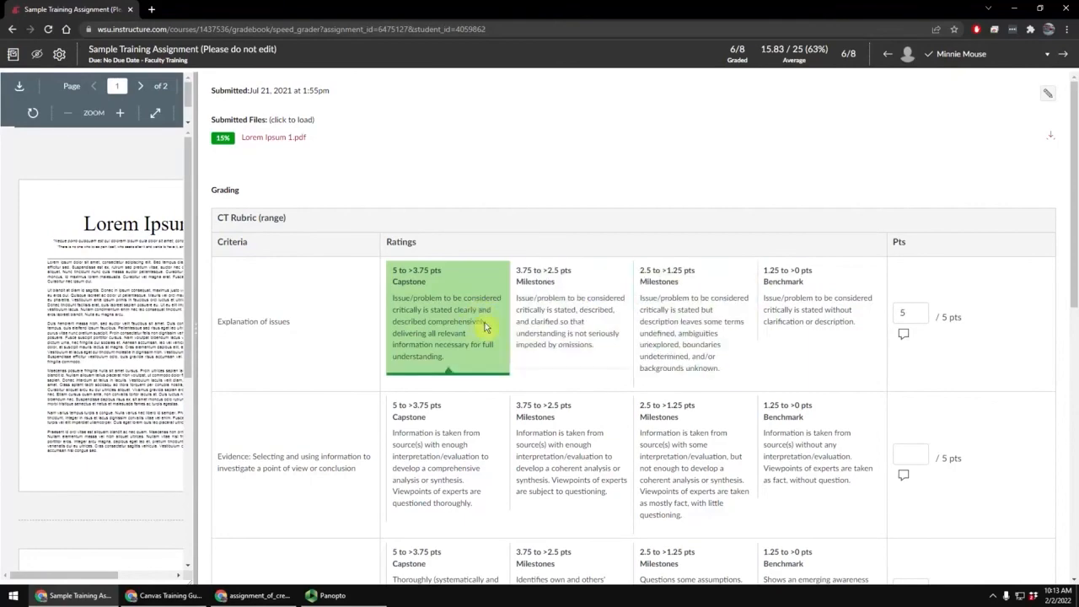
scroll(472, 329, "down", 1)
left_click(519, 381)
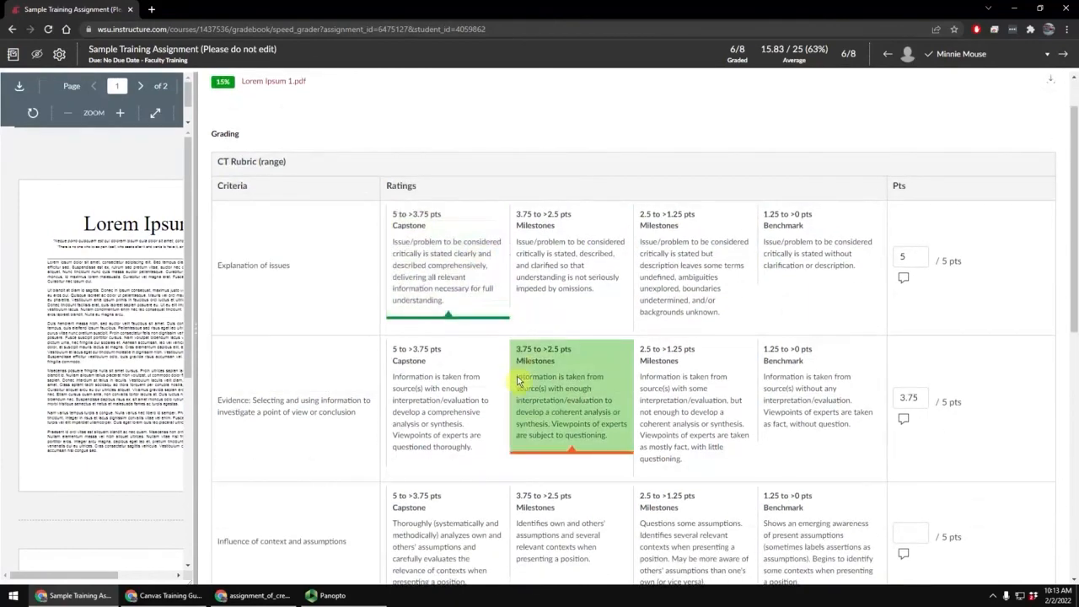
left_click(787, 496)
scroll(505, 465, "down", 1)
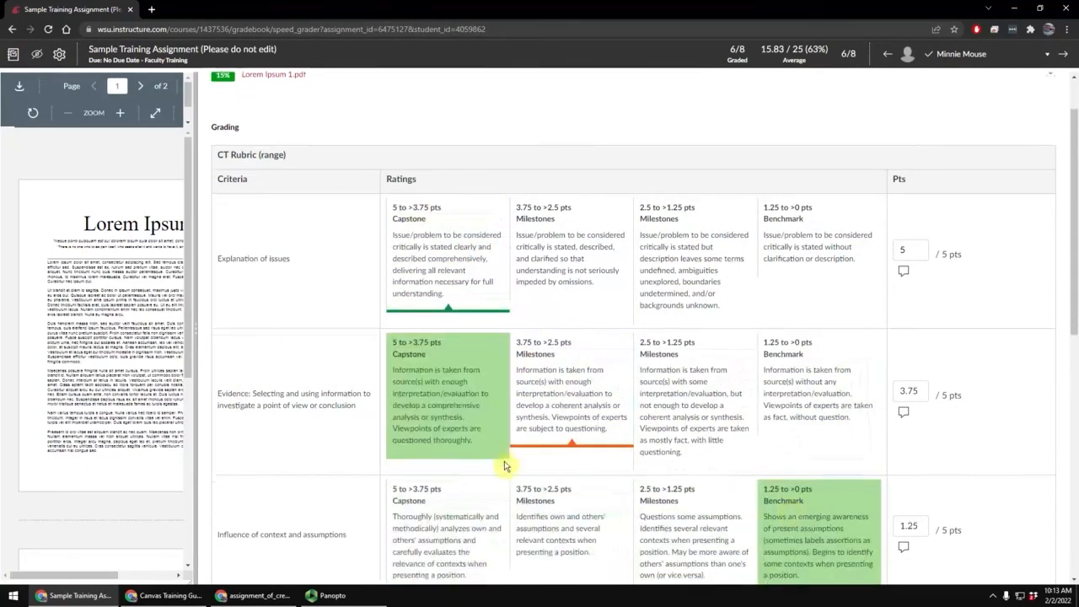
- Rate Student's position 5 points and Conclusions and related outcomes as Benchmark with its score set to 1
scroll(505, 466, "down", 4)
left_click(451, 456)
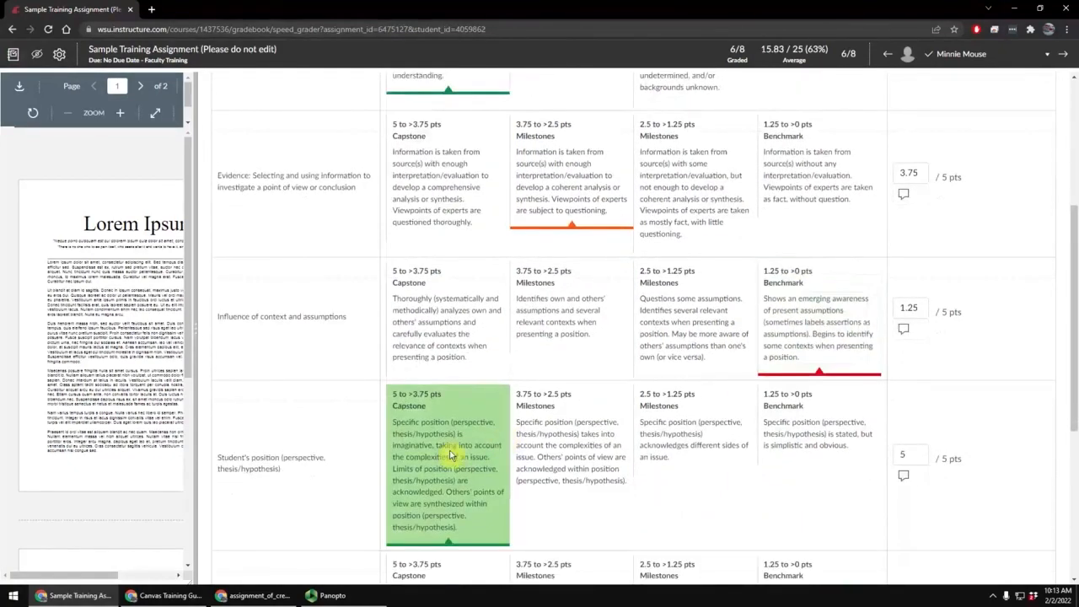
scroll(795, 482, "down", 3)
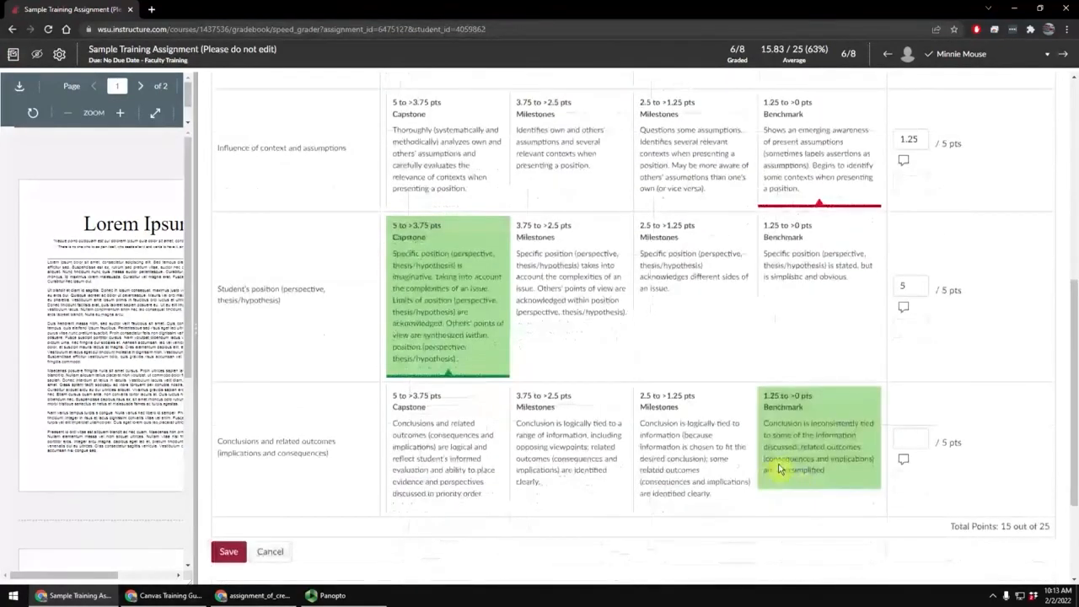
left_click(780, 469)
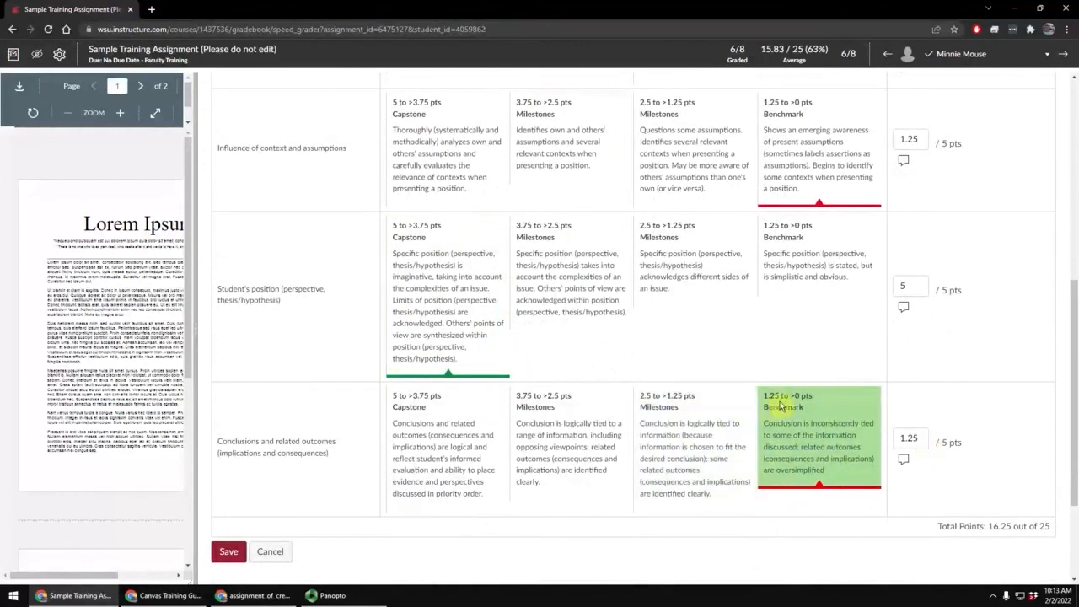
left_click(918, 444)
left_click_drag(918, 443, 879, 442)
type("1")
left_click(934, 414)
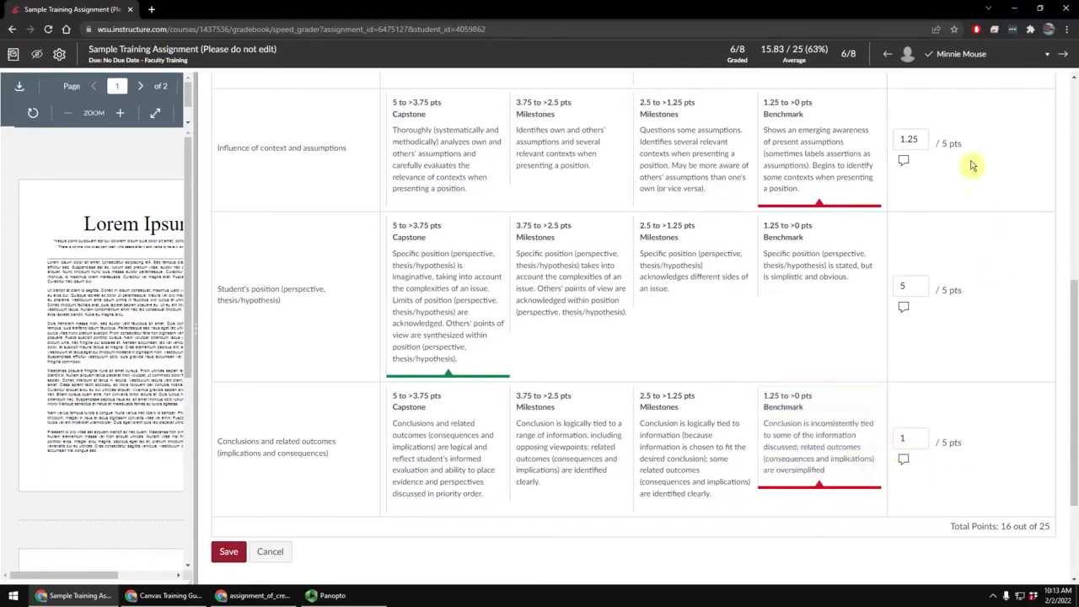
- Add the rubric comments "Please work on this." for Conclusions and related outcomes and "Very good job." for Student's position
left_click(904, 463)
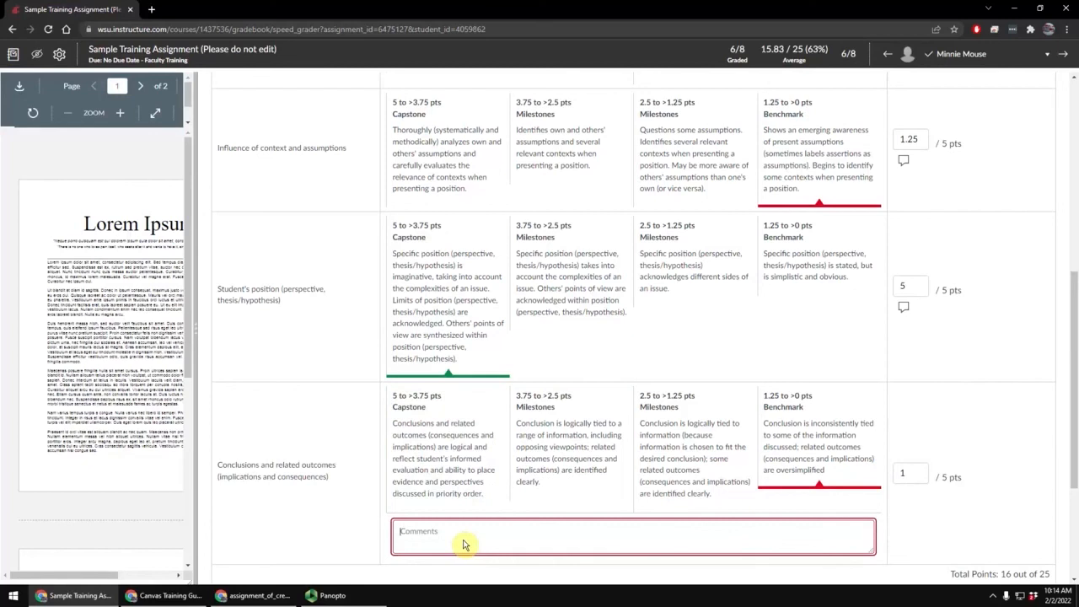
type("Please work on this.")
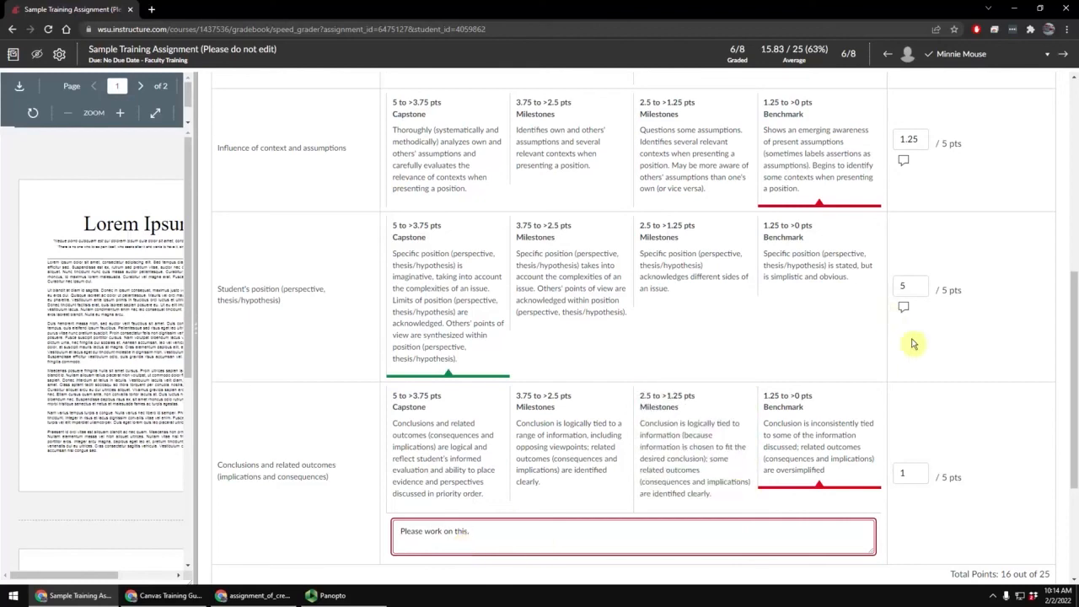
left_click(841, 335)
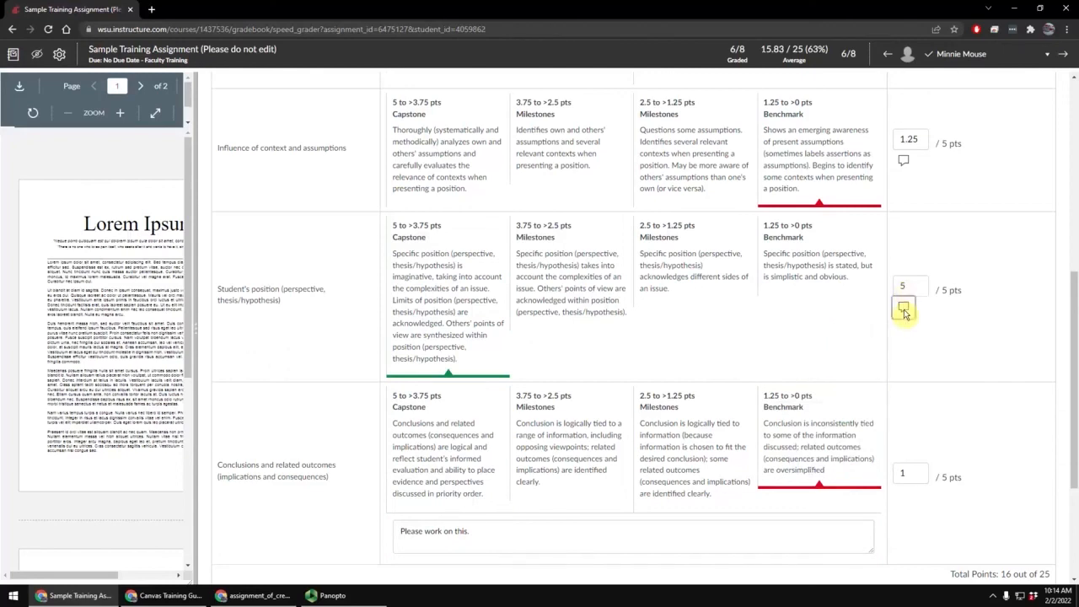
left_click(903, 308)
type("Very good job.")
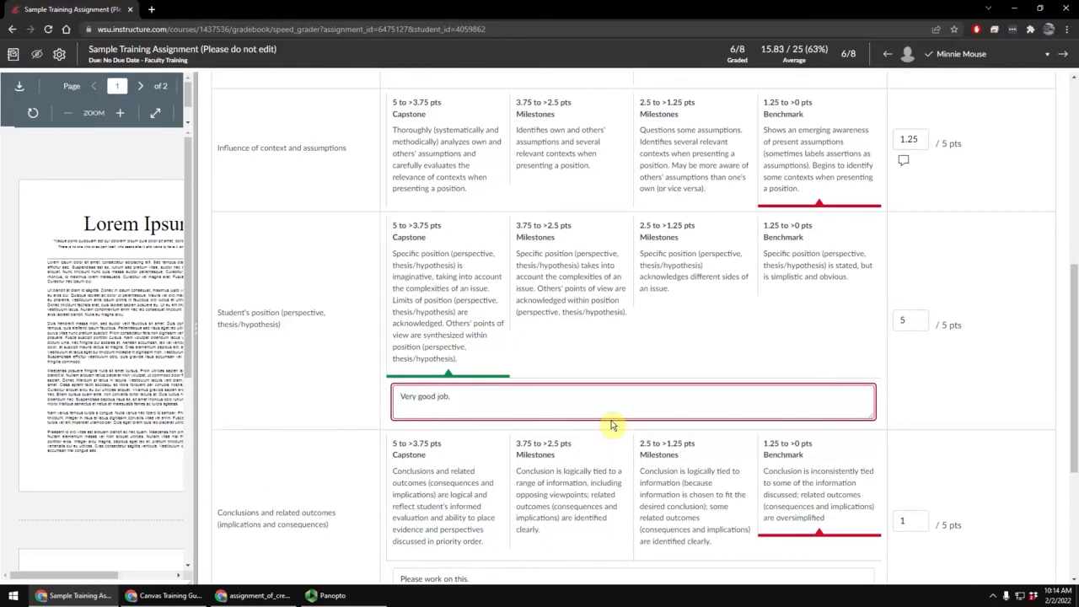
- Add the filler comment "a;lskdjf;aoisdjpvcoiadsfg" to the Influence of context and assumptions criterion
scroll(612, 425, "up", 3)
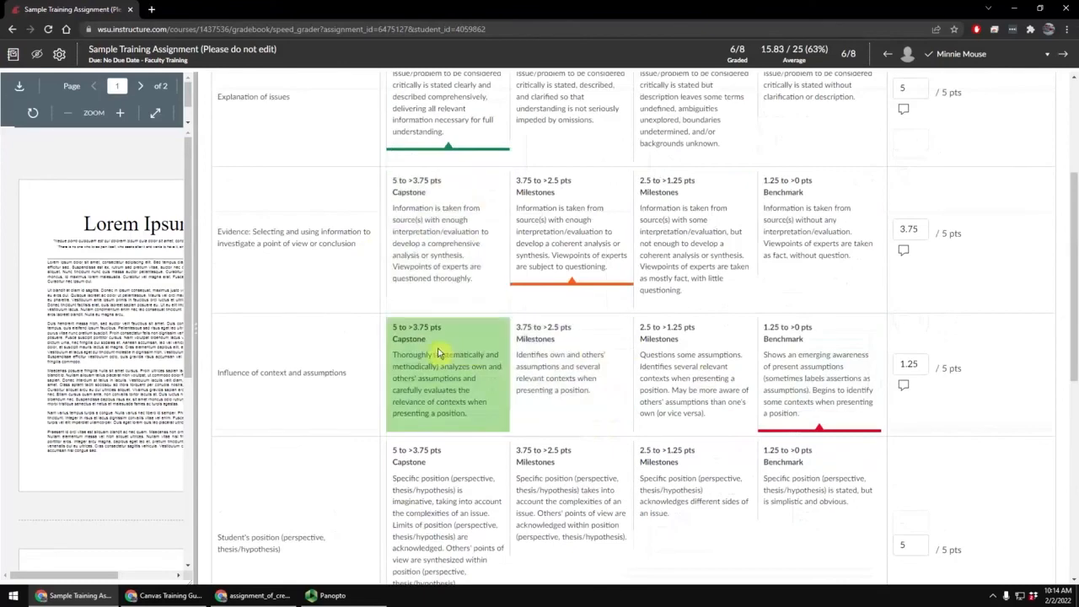
left_click(904, 386)
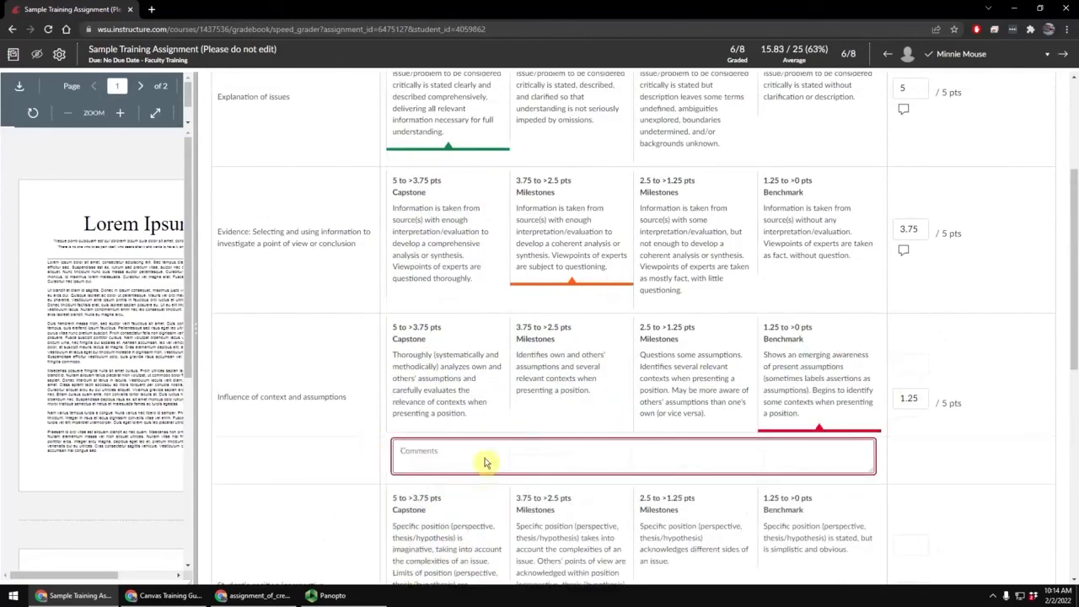
type("a;lskdjf;aoisdjpvd")
left_click(972, 460)
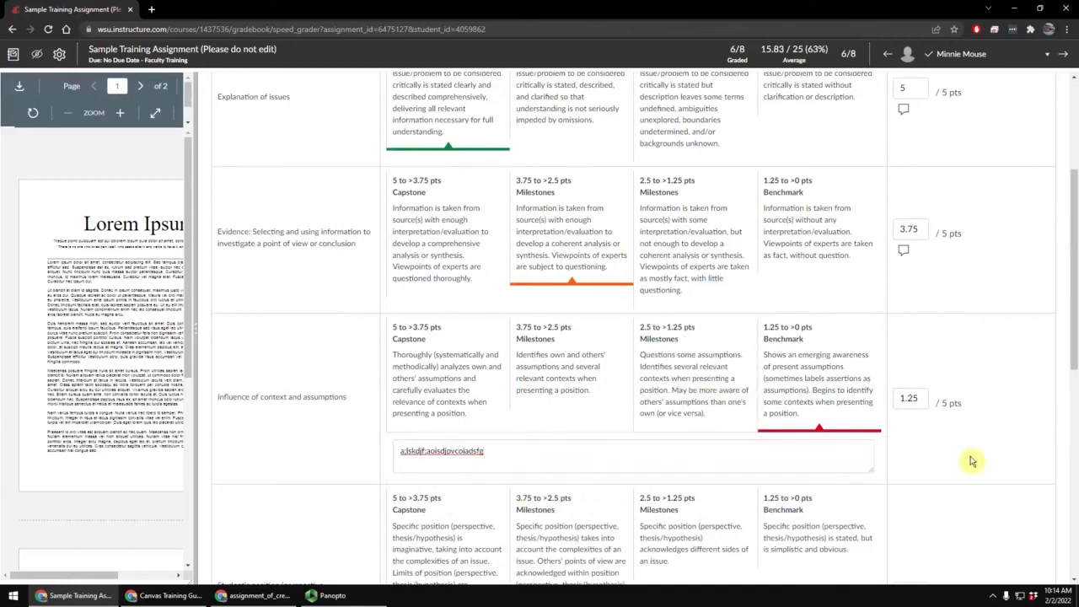
- Submit the overall assignment comment "This was a great assignment."
scroll(548, 294, "up", 2)
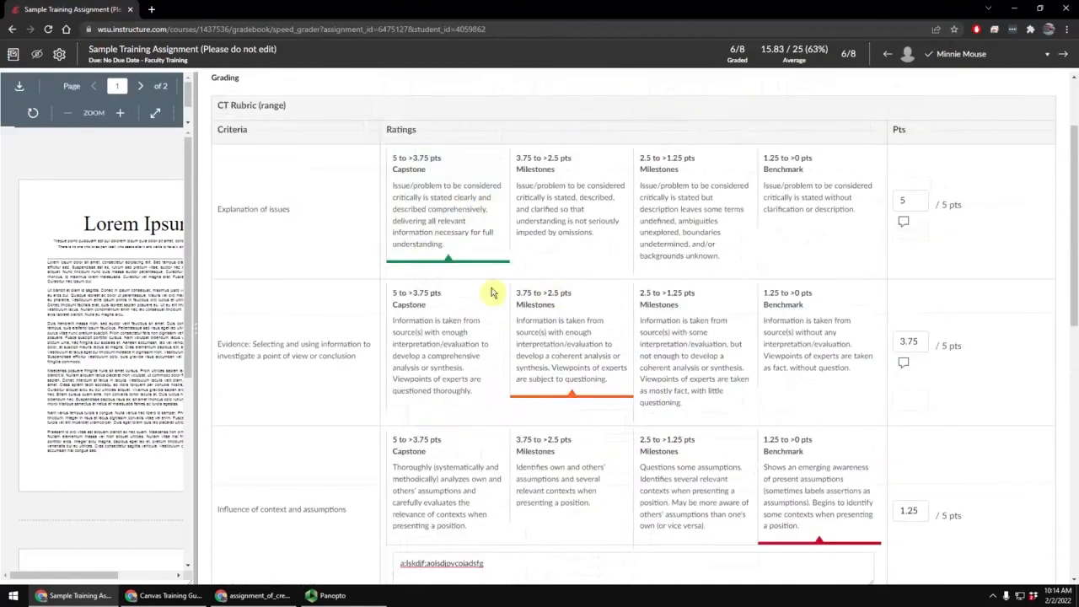
scroll(494, 292, "down", 3)
scroll(570, 329, "down", 5)
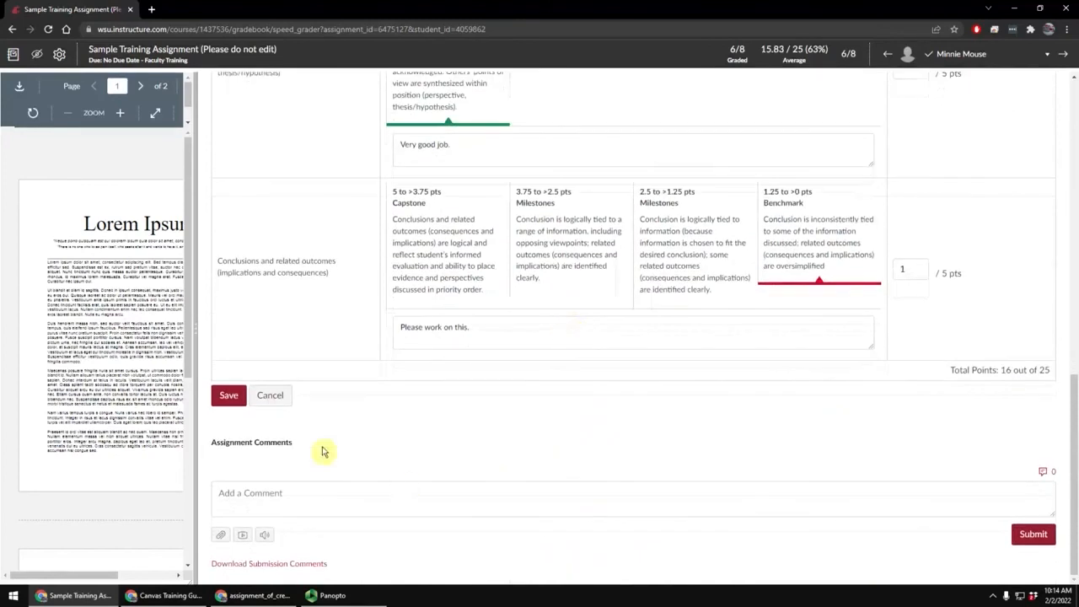
left_click(274, 506)
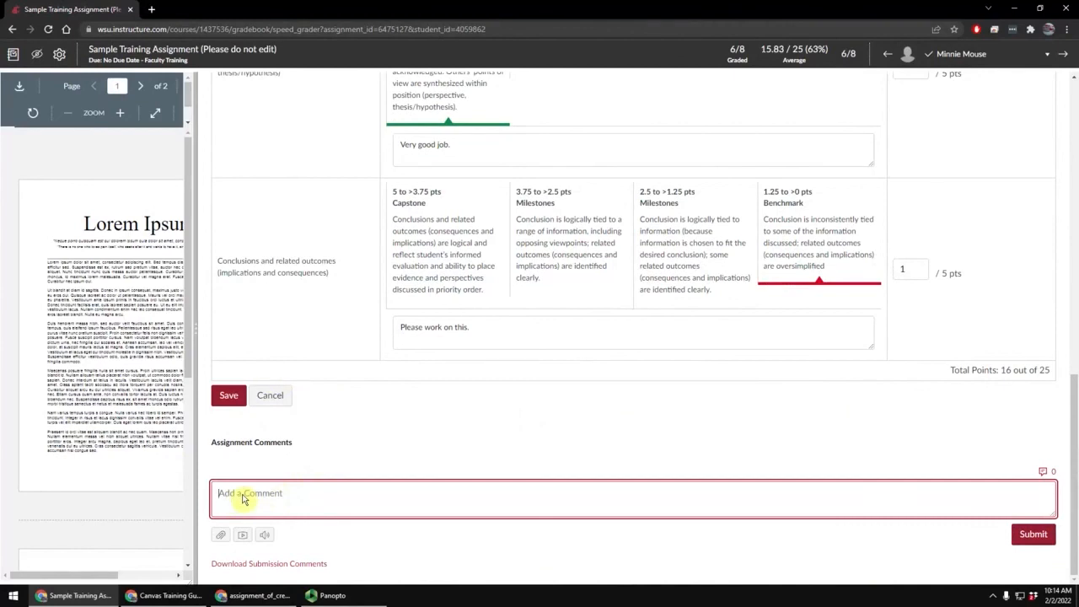
type("This was a great assignment.")
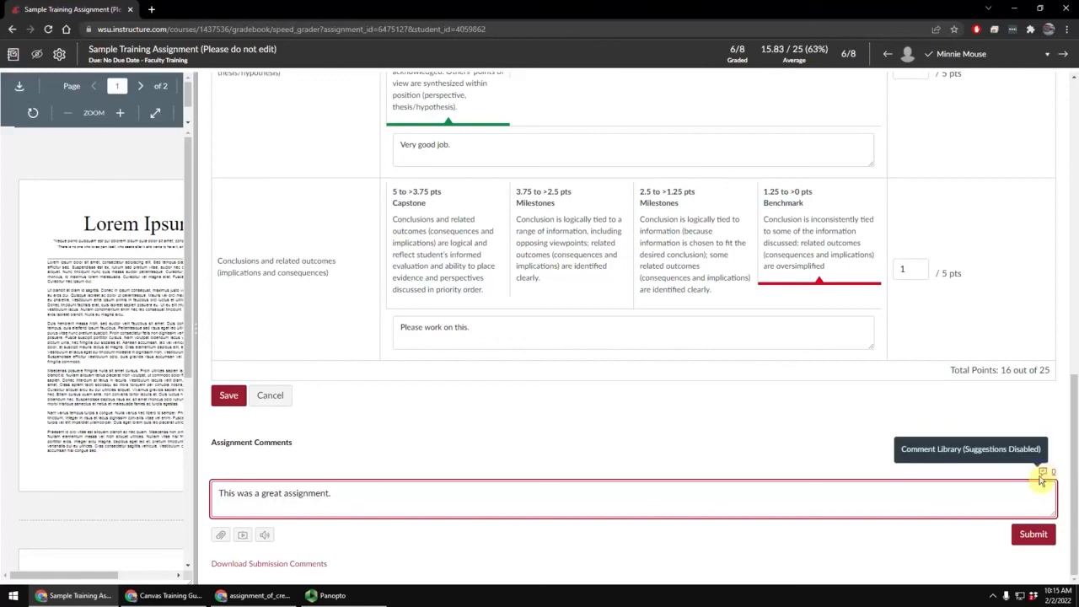
left_click(1034, 537)
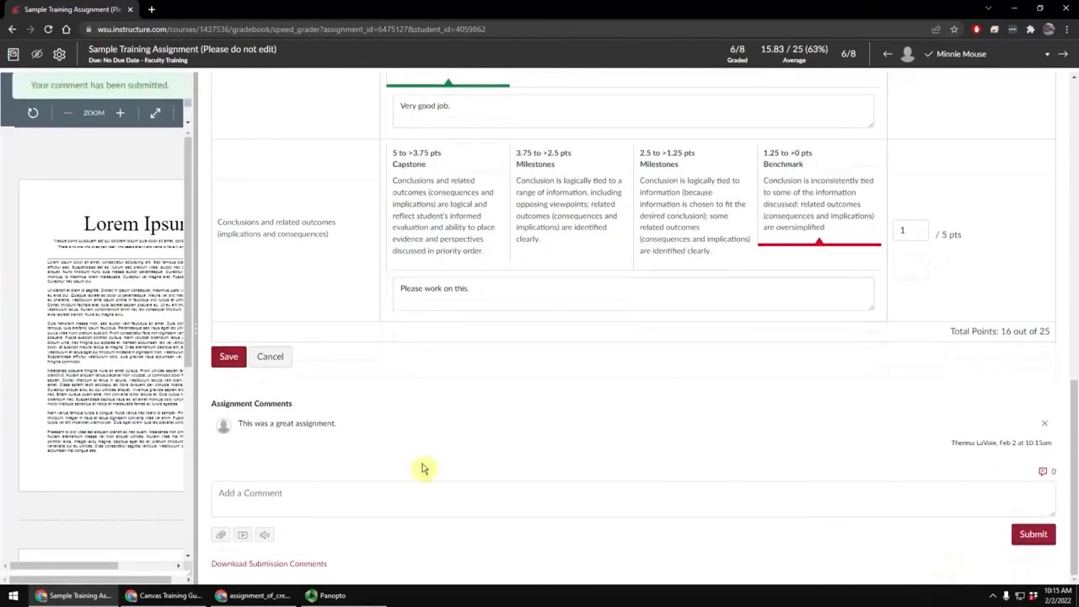
left_click_drag(236, 430, 291, 443)
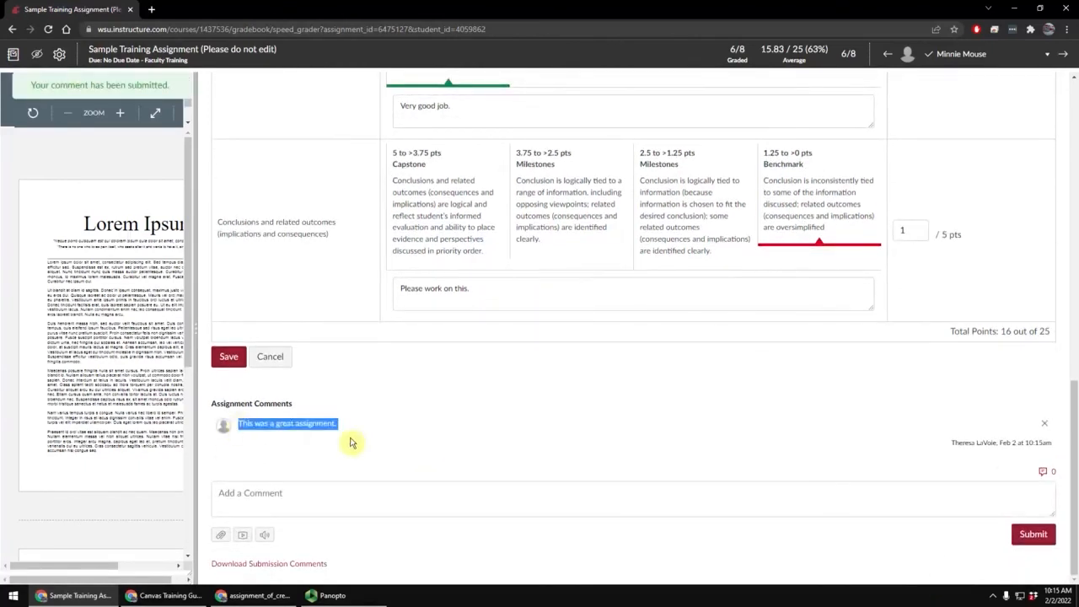
- Save the rubric assessment, review its ratings and comments, and narrow the grading pane to enlarge the submitted document
scroll(564, 424, "up", 1)
left_click(221, 416)
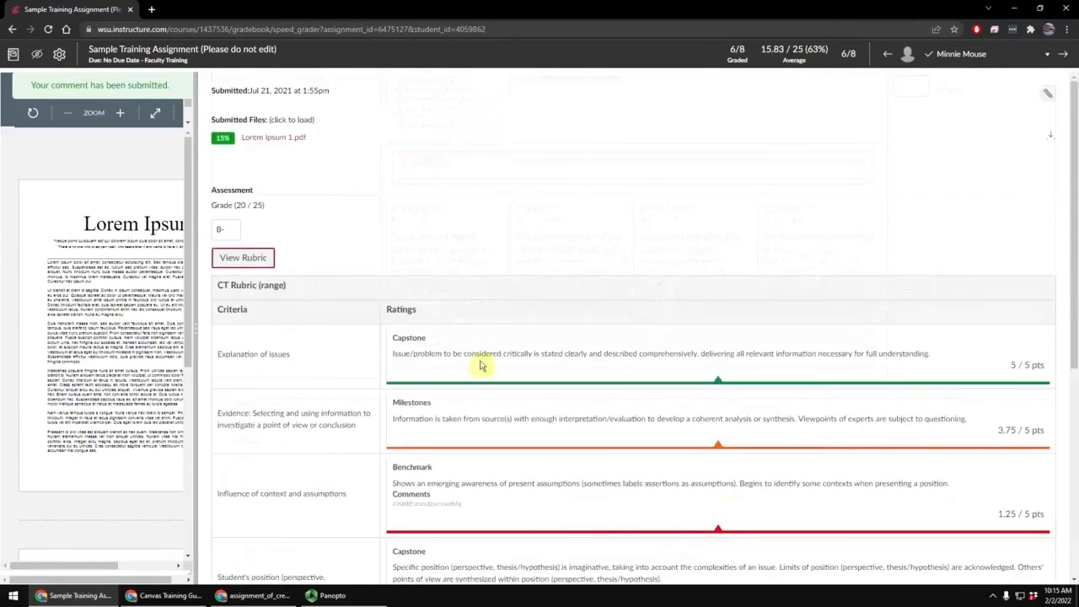
scroll(708, 390, "down", 4)
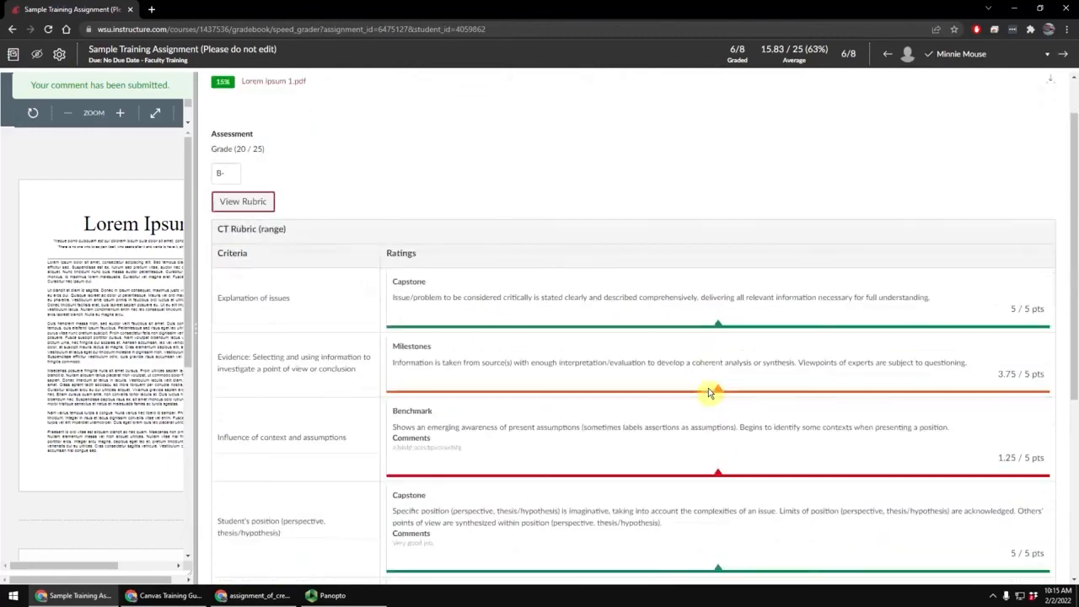
scroll(708, 392, "down", 1)
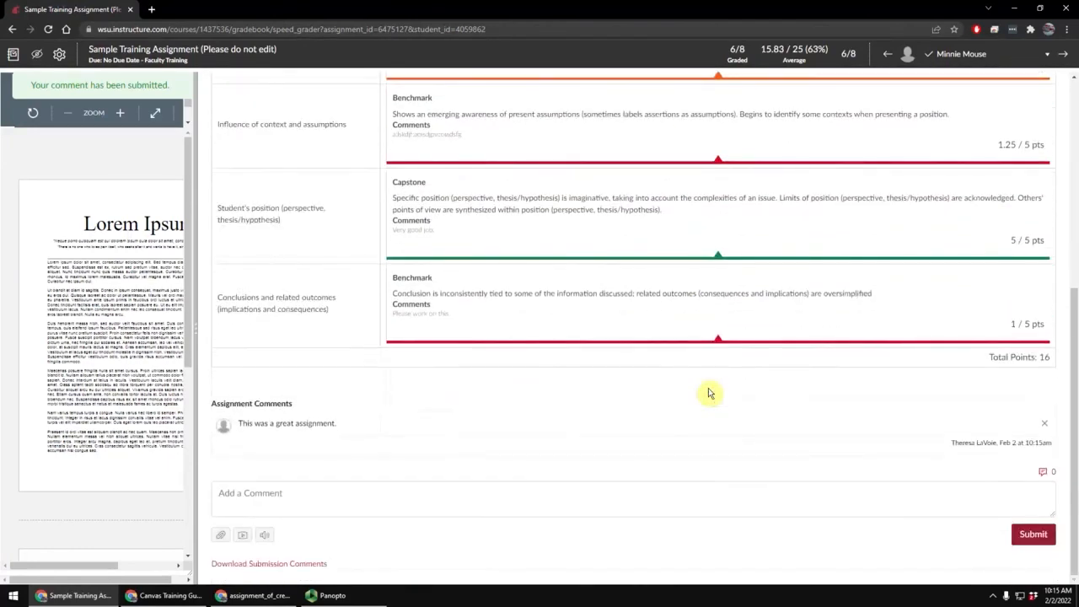
left_click_drag(238, 424, 335, 428)
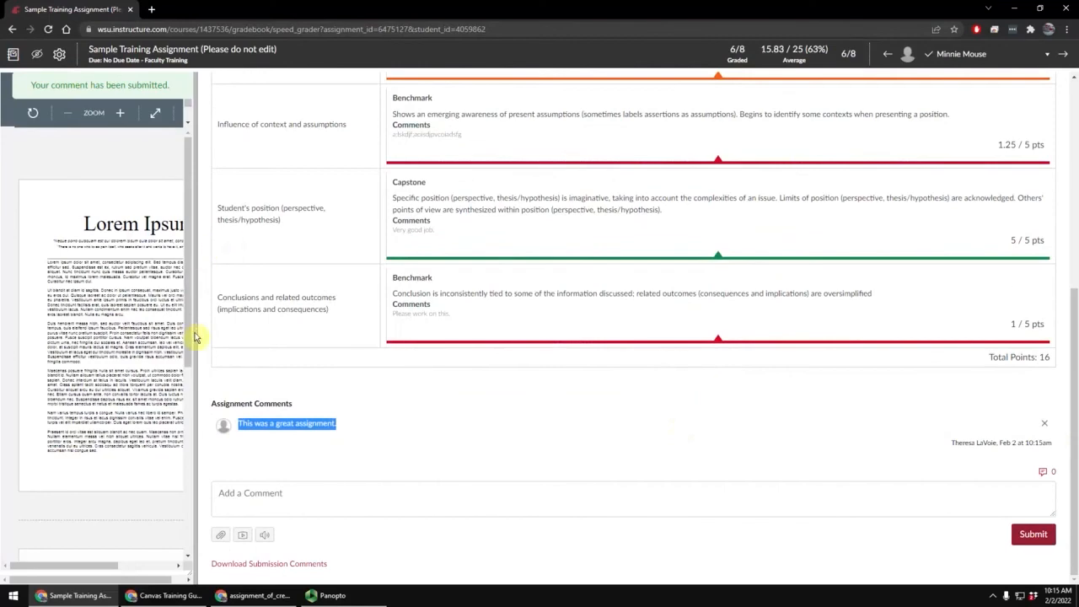
left_click_drag(195, 337, 869, 354)
scroll(944, 404, "up", 5)
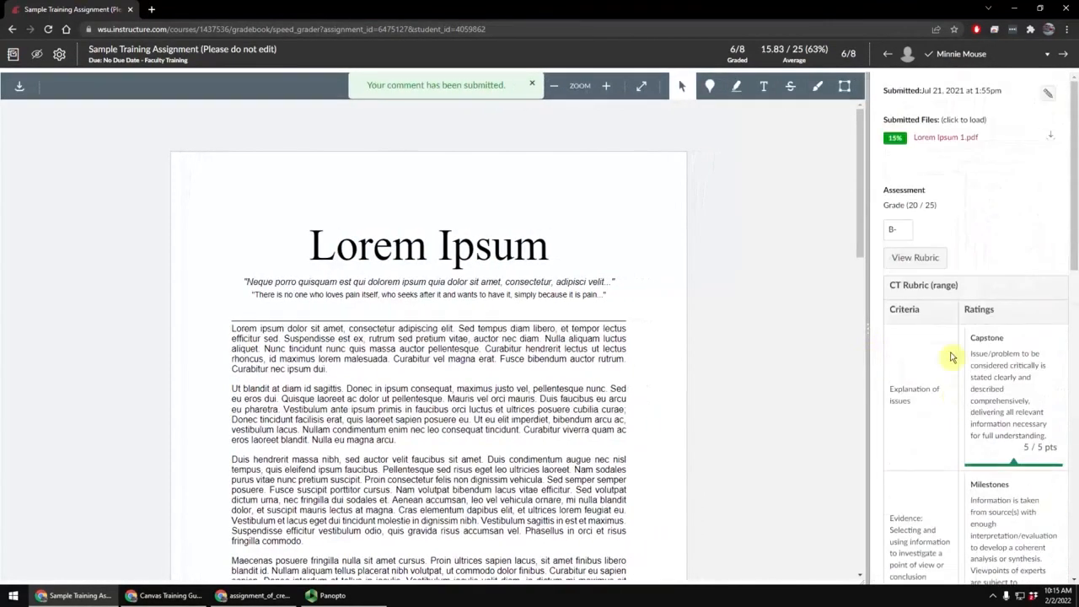
- Look over the saved rubric assessment and assignment comment, and leave SpeedGrader for the gradebook
left_click(899, 257)
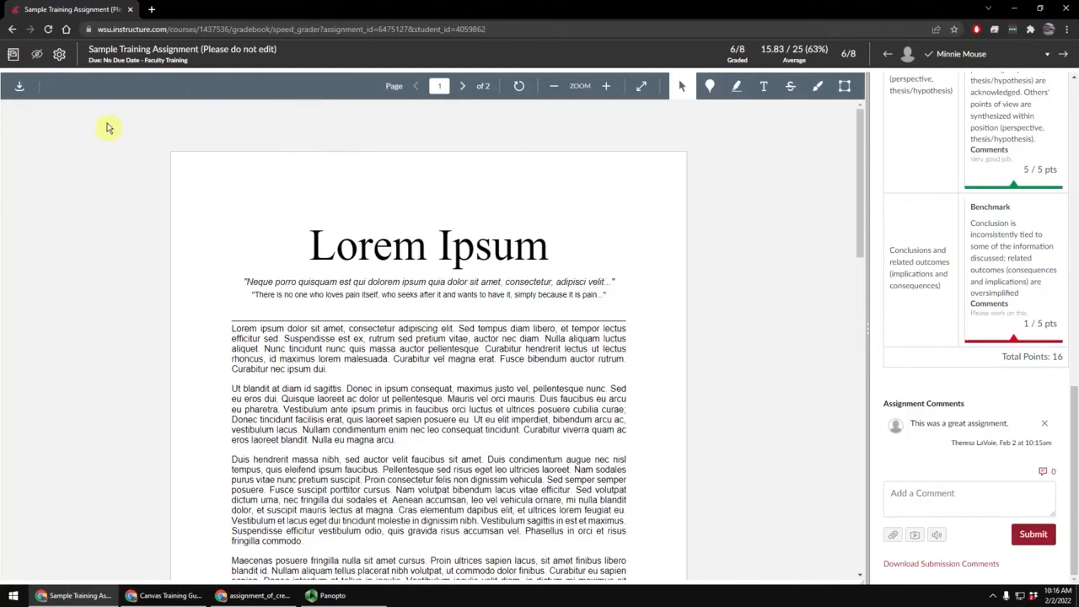
left_click(13, 54)
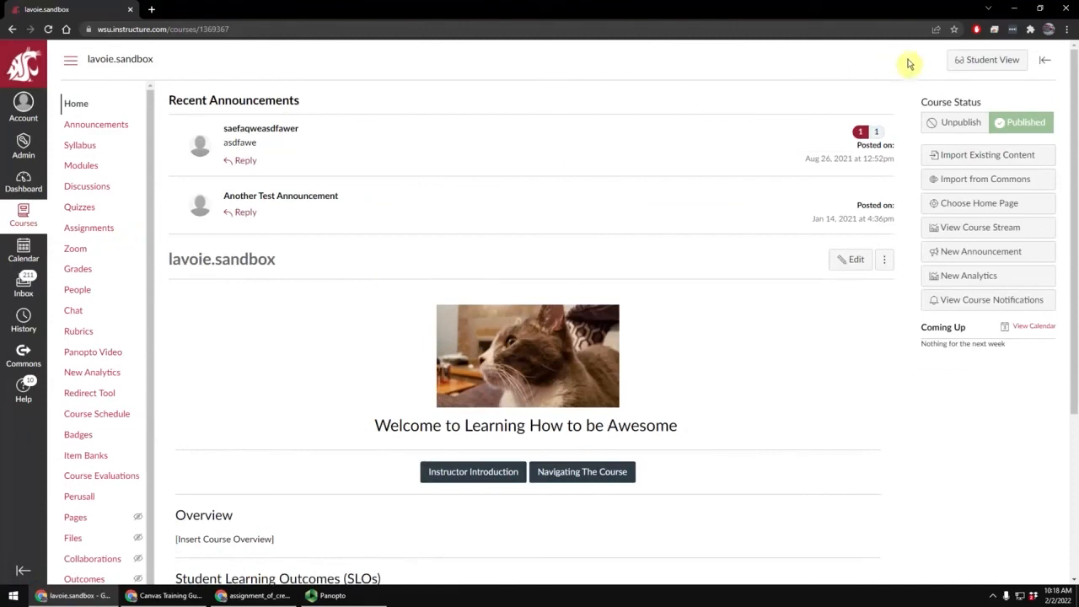
- Enter Student View in the sandbox course and open the test student's grades, finding Assignment 1
left_click(996, 65)
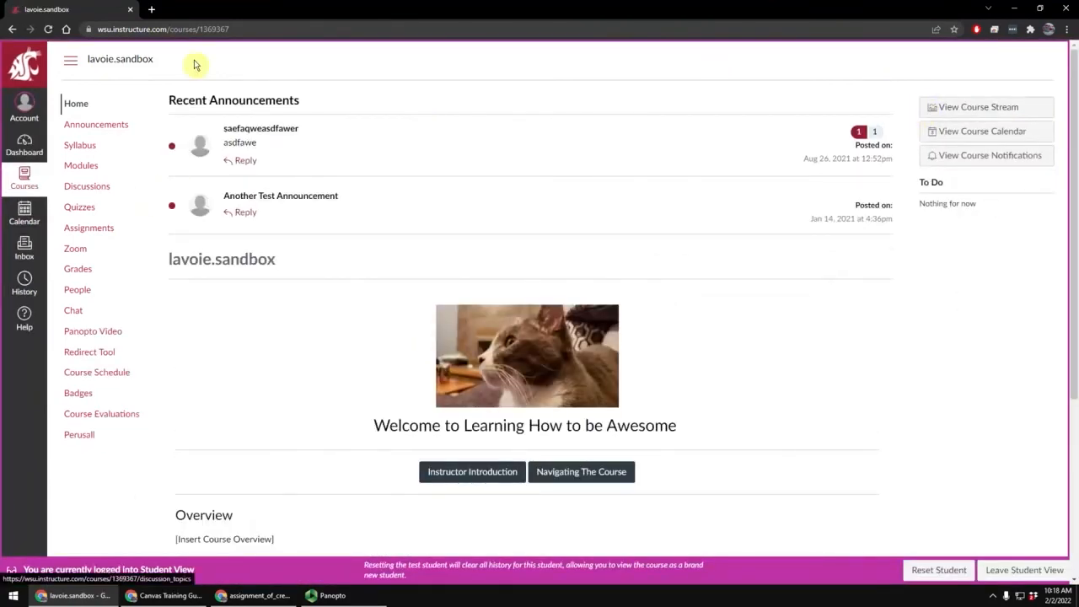
left_click(80, 274)
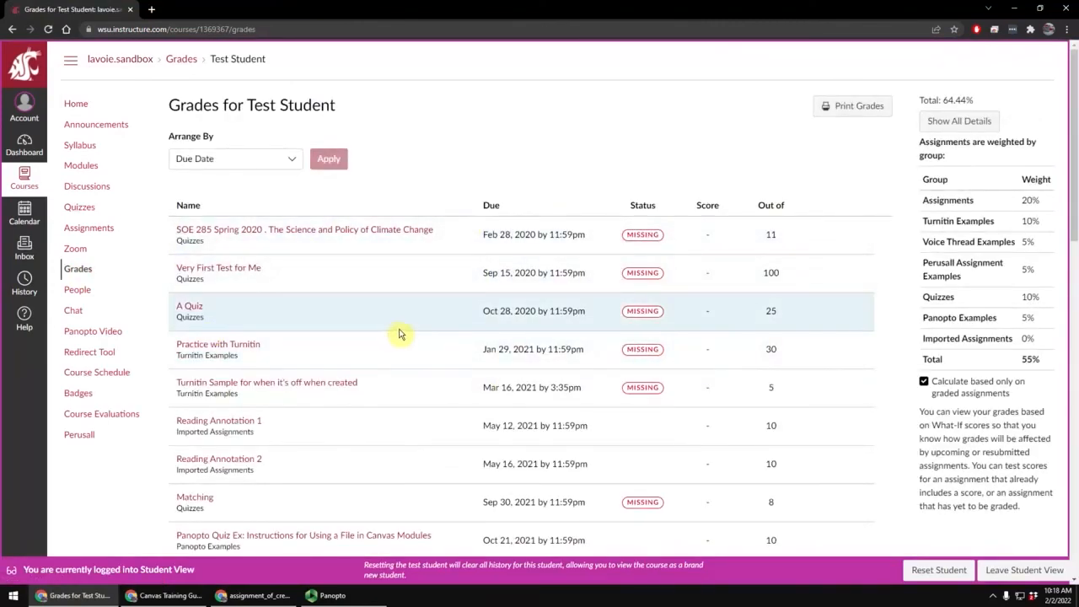
scroll(404, 331, "down", 3)
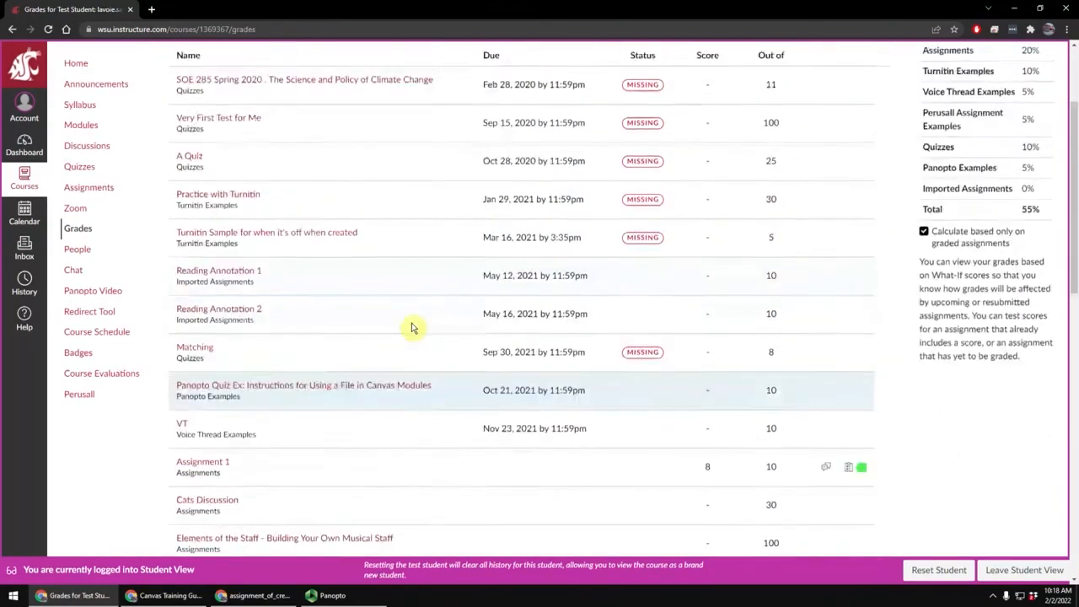
scroll(413, 328, "up", 3)
scroll(413, 328, "down", 1)
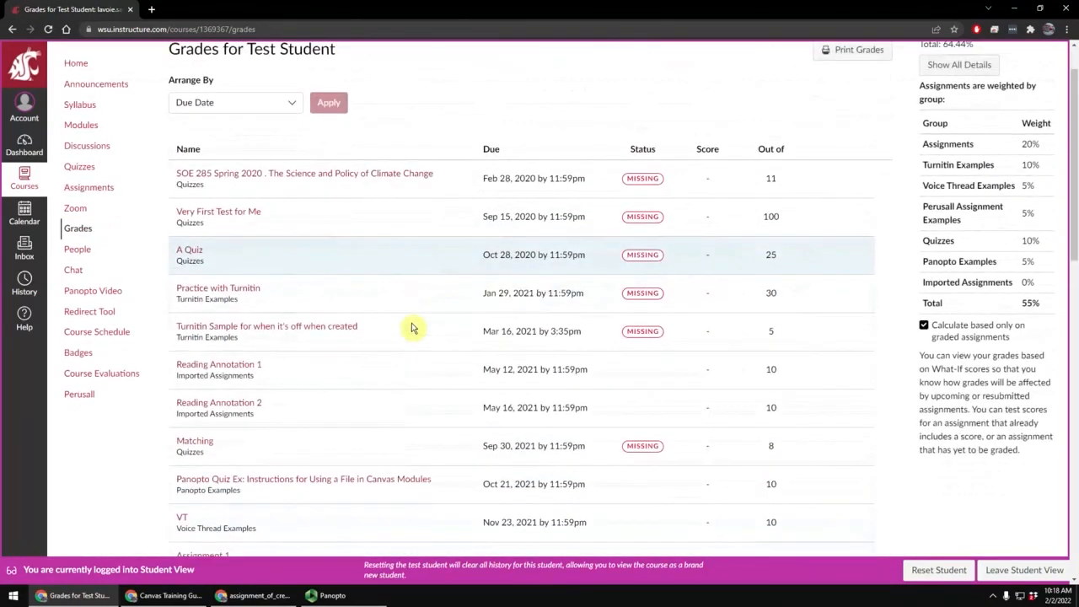
scroll(413, 327, "up", 1)
scroll(413, 328, "down", 1)
scroll(413, 328, "down", 3)
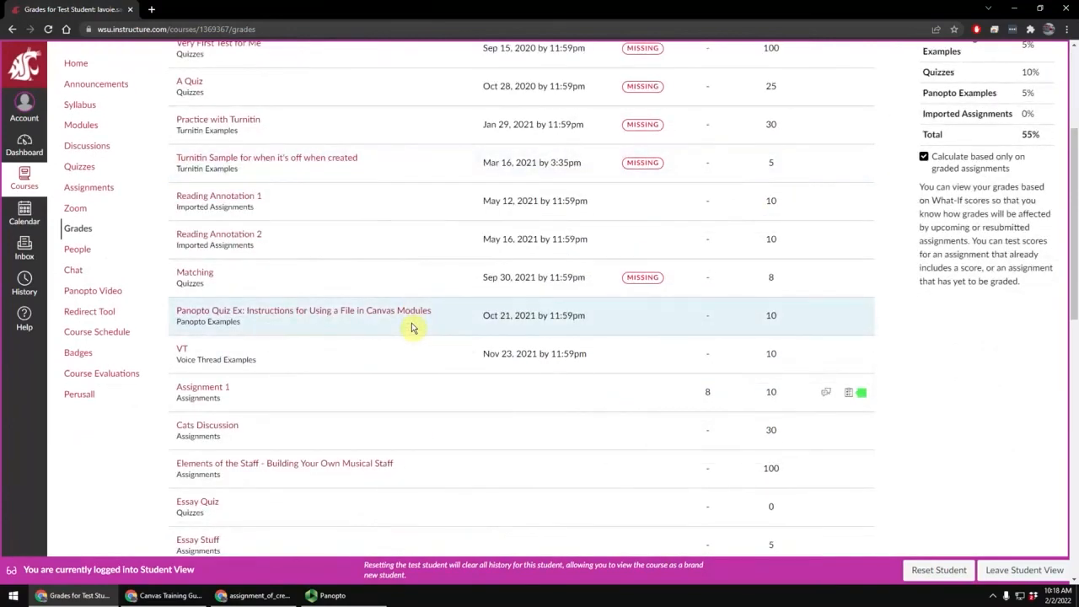
scroll(413, 328, "down", 1)
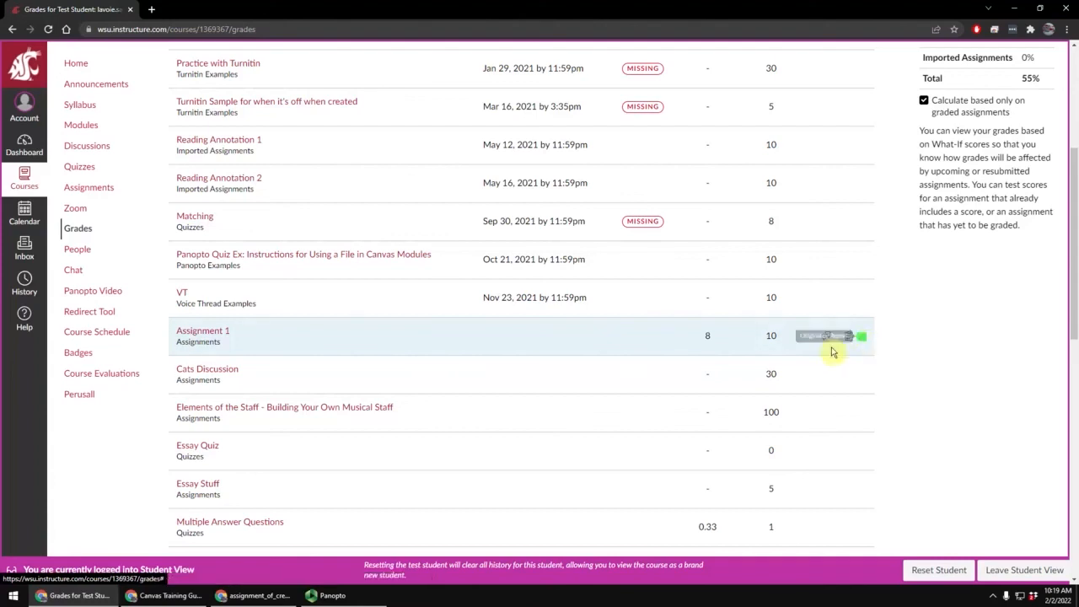
- Read the student's and instructor's comments on Assignment 1 in the grades list, and close the comments
left_click(825, 338)
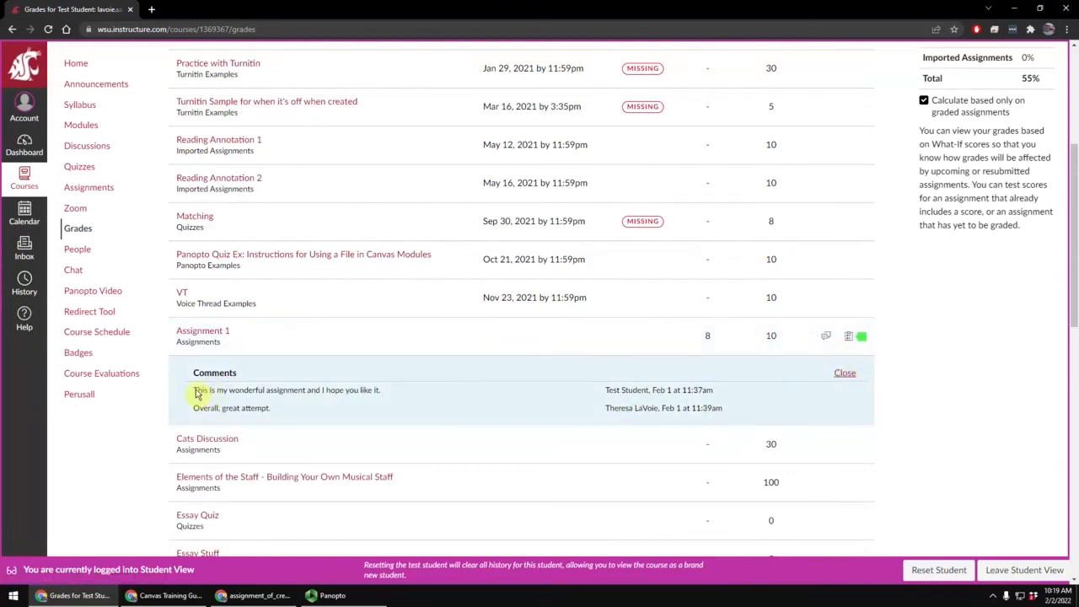
left_click_drag(195, 392, 392, 401)
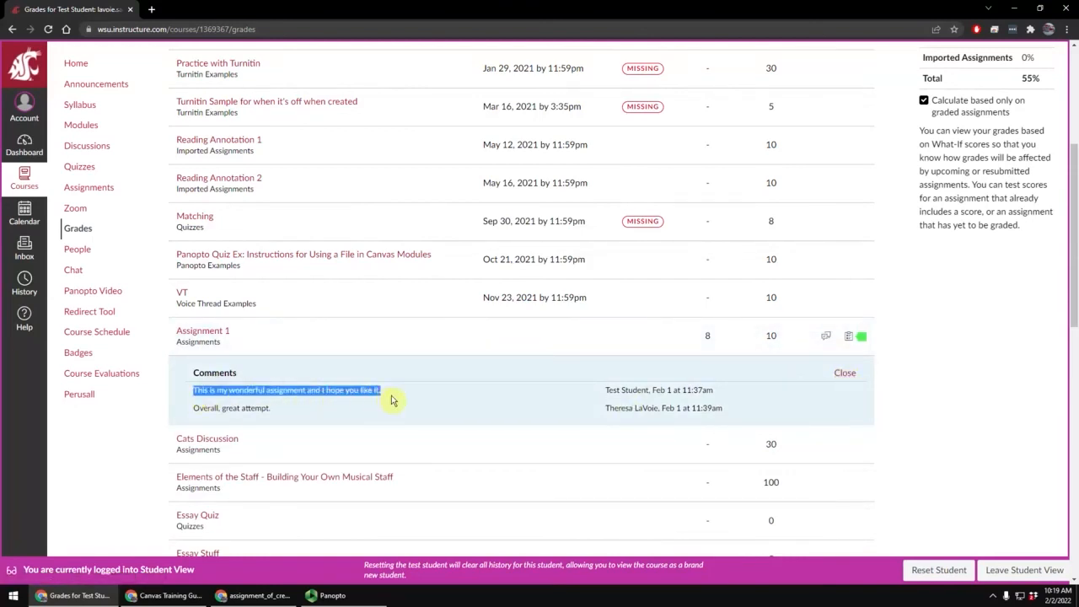
left_click(391, 400)
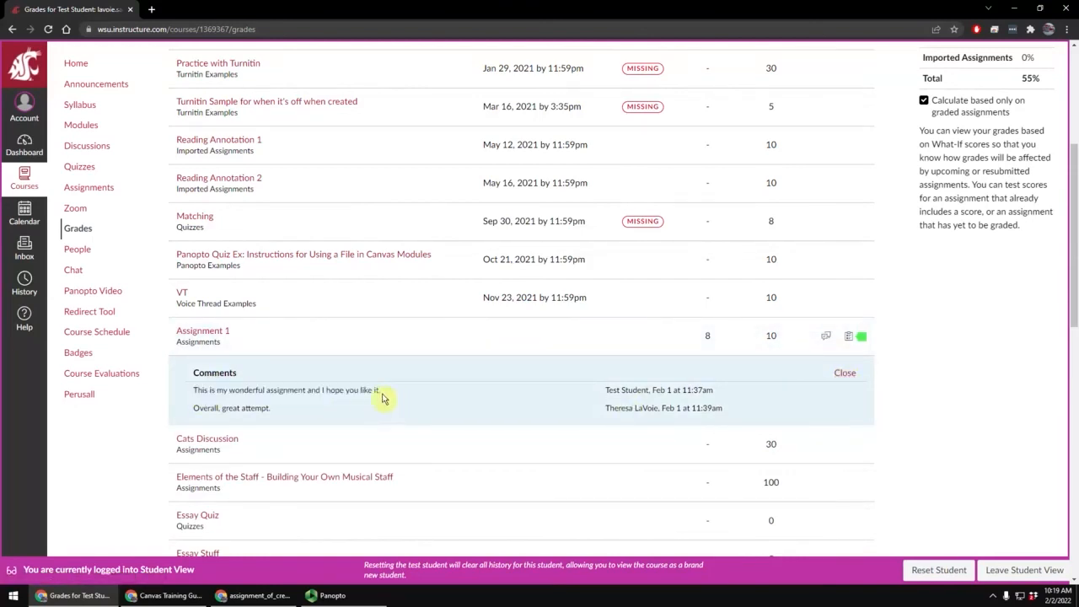
left_click_drag(382, 398, 181, 378)
left_click(601, 398)
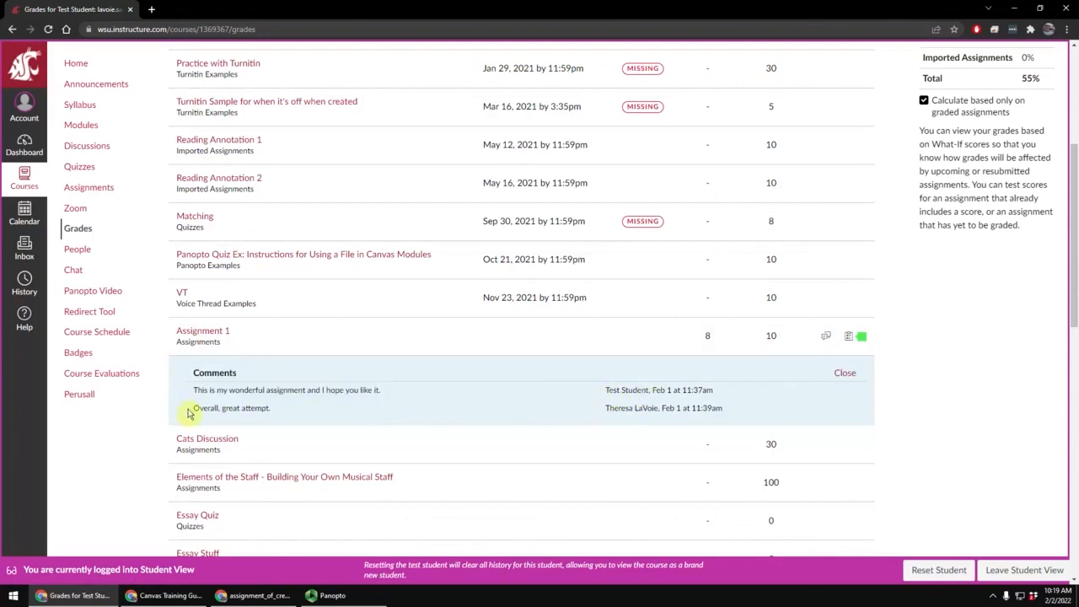
left_click_drag(193, 412, 272, 417)
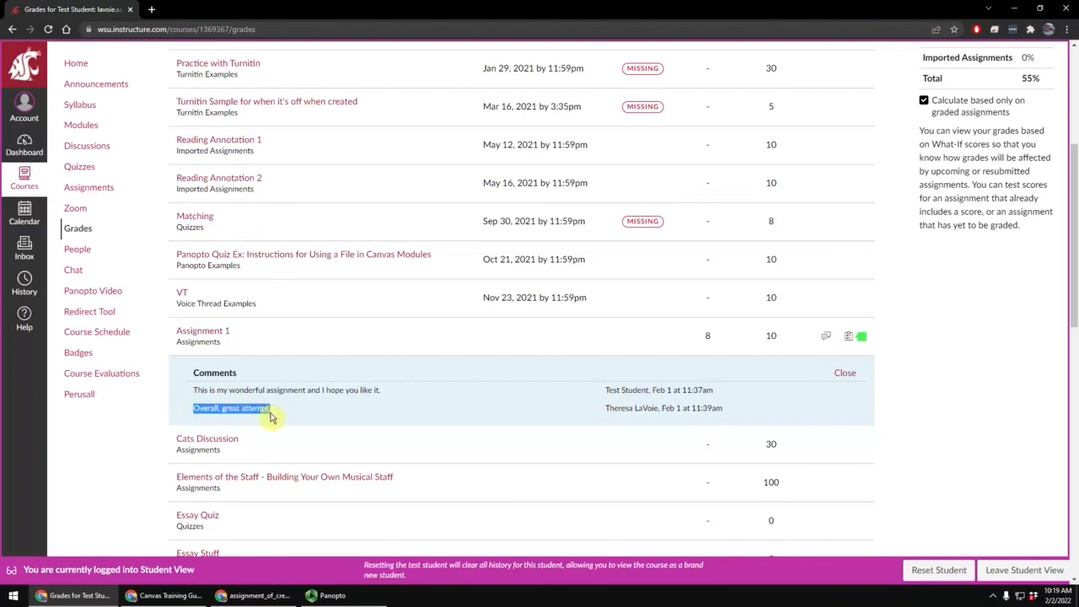
left_click(478, 433)
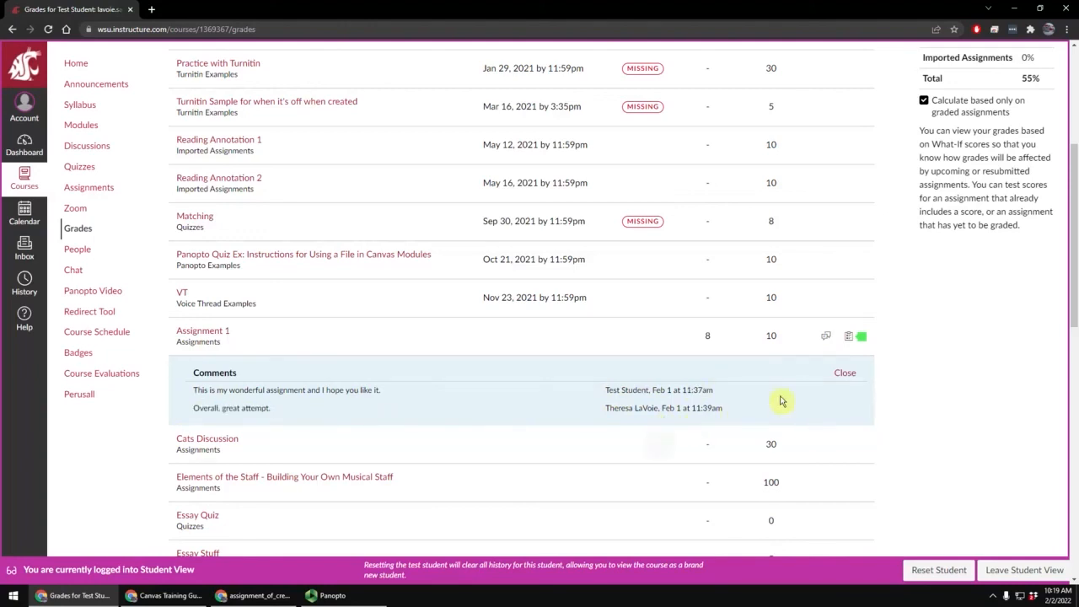
left_click(849, 377)
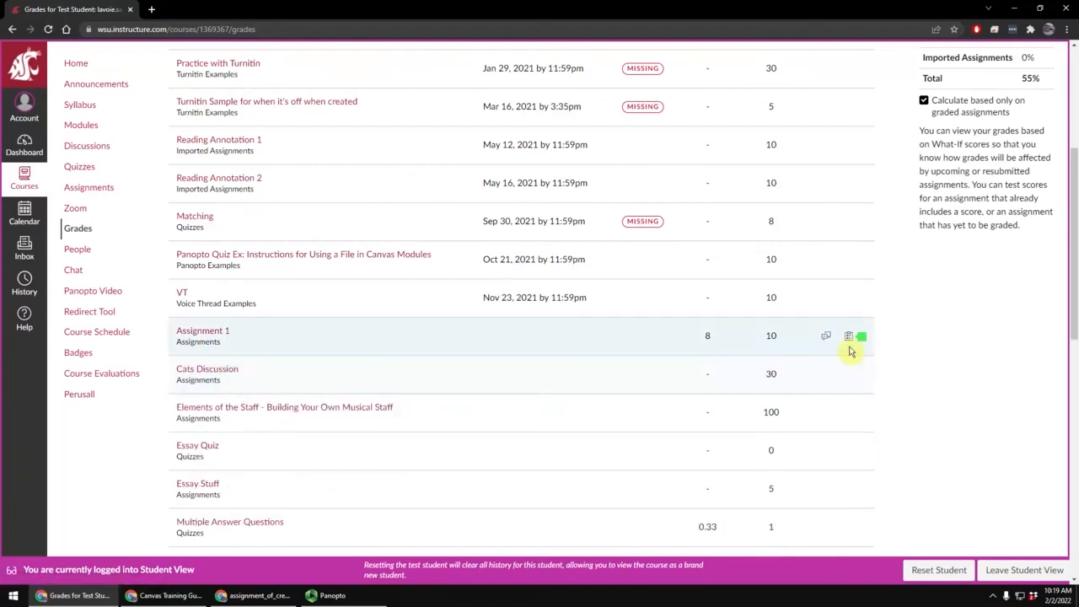
- Review Assignment 1's rubric assessment through every criterion's ratings, comments and points down to the total, and close the rubric
left_click(849, 337)
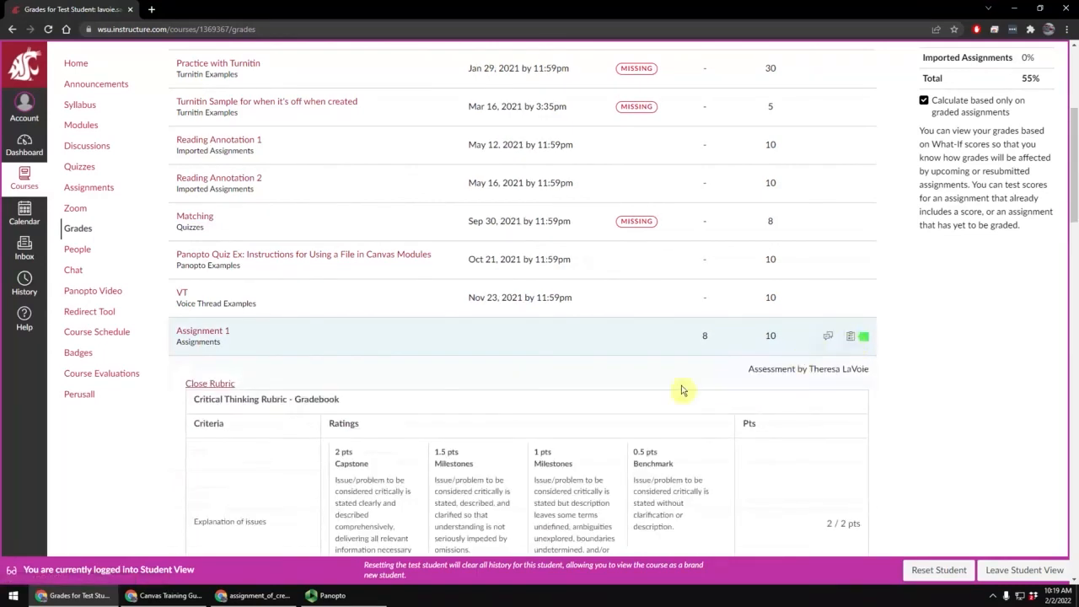
scroll(423, 416, "down", 3)
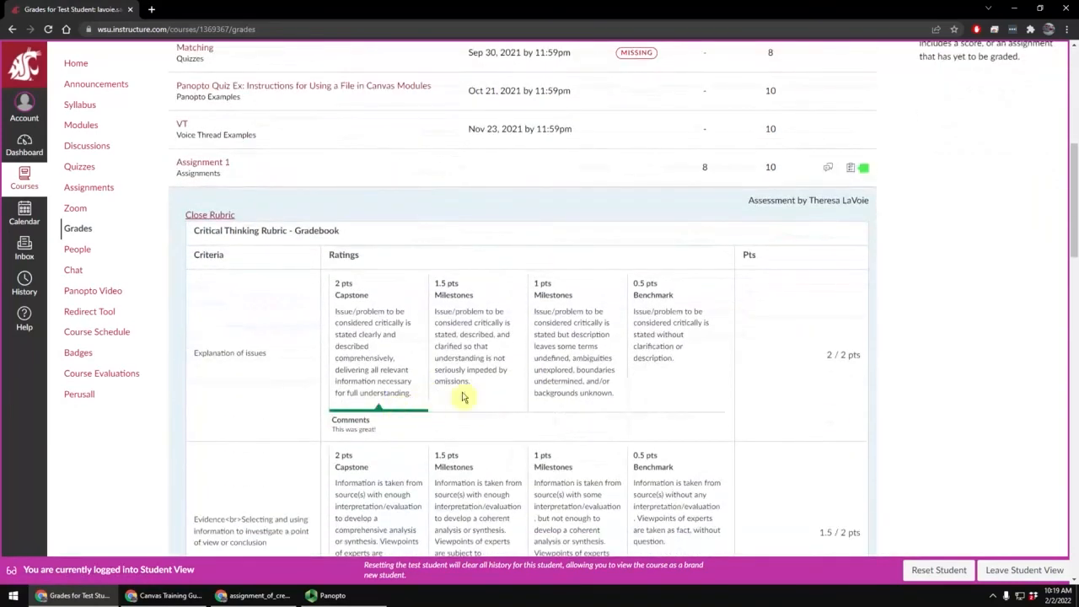
scroll(818, 438, "down", 3)
scroll(776, 470, "down", 2)
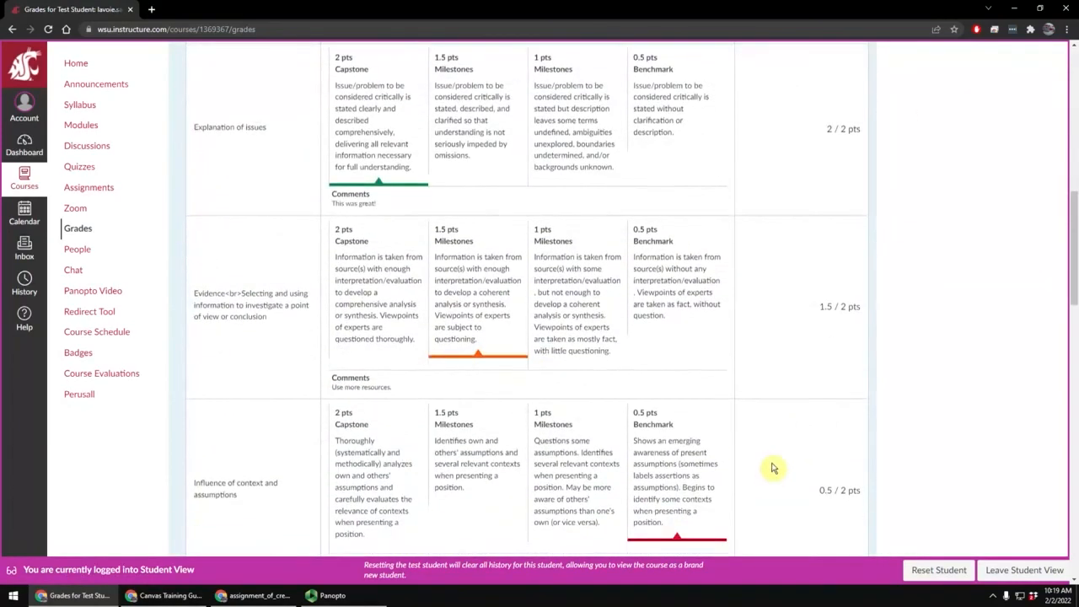
scroll(532, 397, "down", 5)
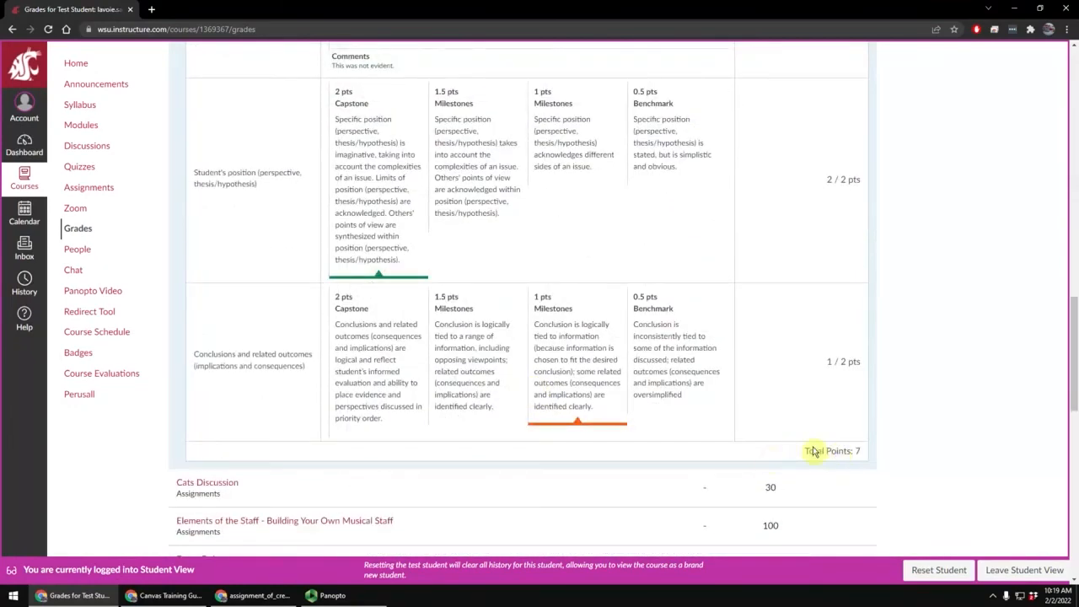
scroll(812, 448, "up", 2)
scroll(813, 451, "down", 2)
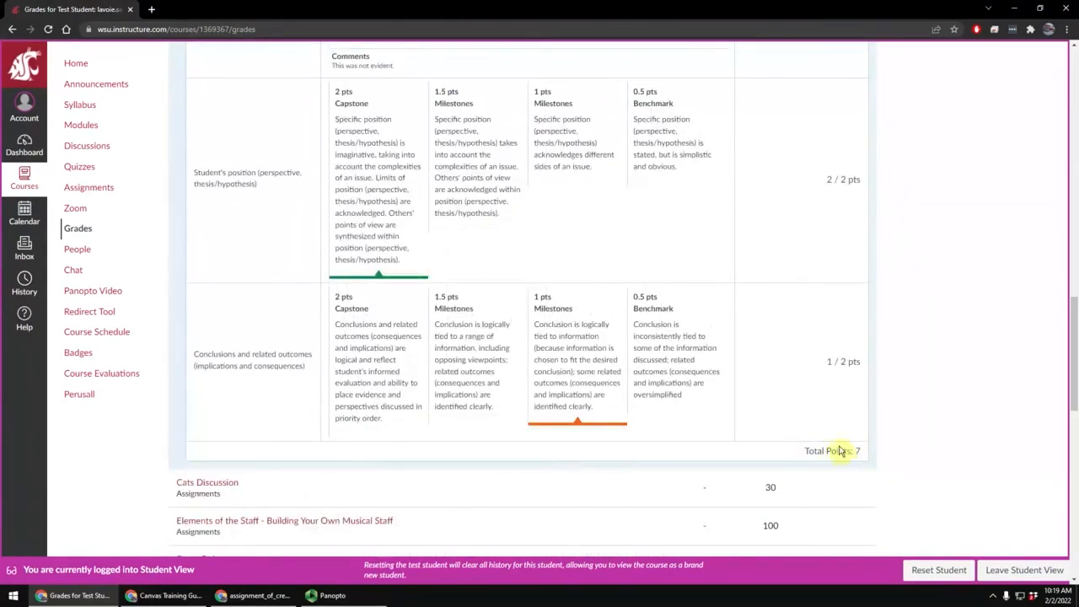
scroll(843, 450, "up", 3)
scroll(840, 451, "up", 10)
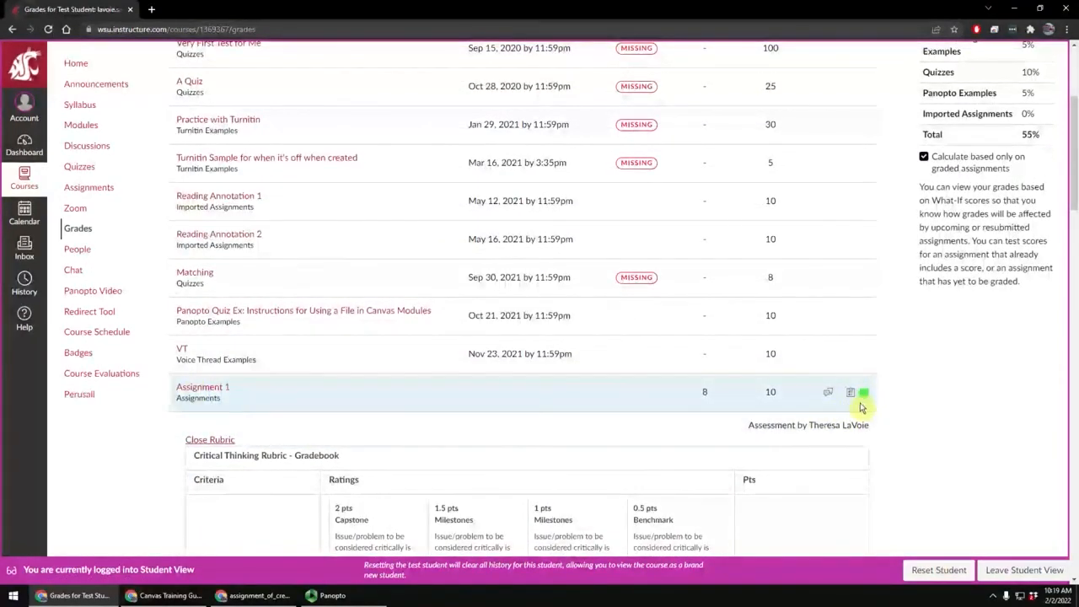
left_click(851, 394)
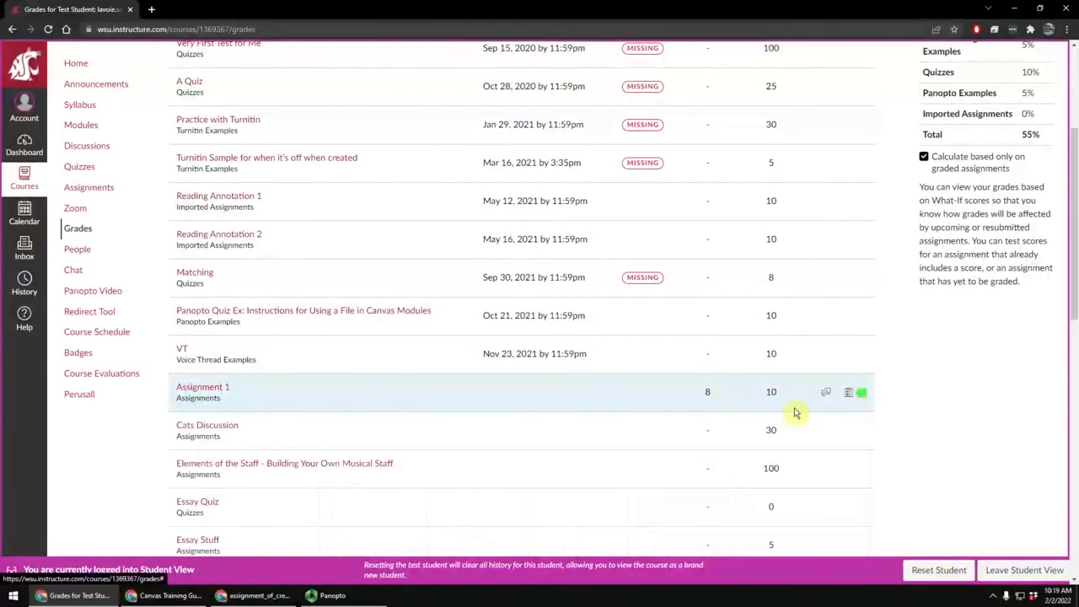
- Open Assignment 1's Turnitin similarity report, accepting the End-User License Agreement and declining the document viewer tour
left_click(863, 396)
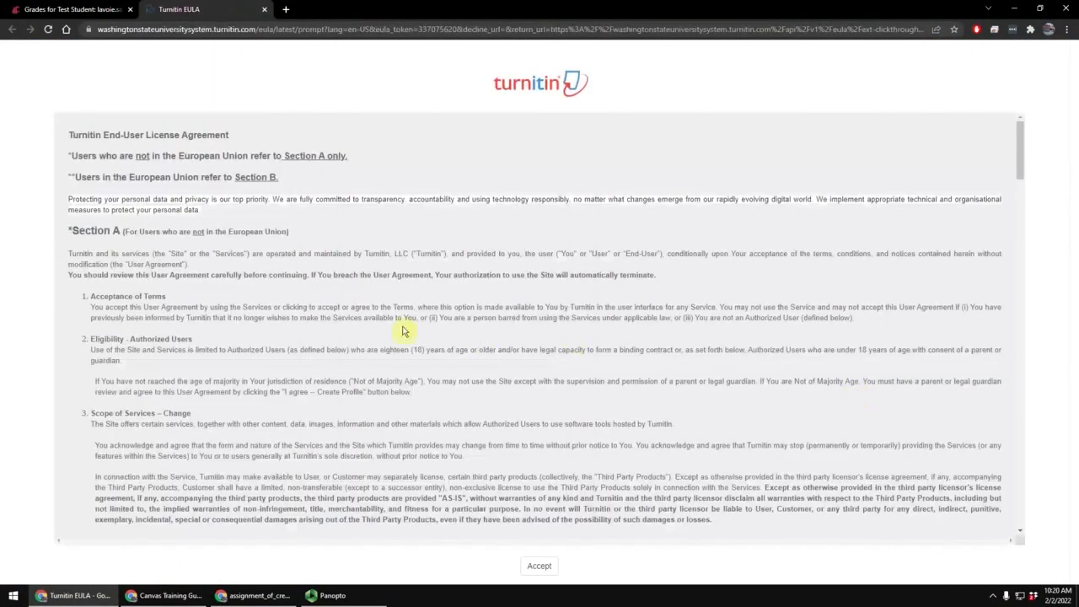
scroll(392, 193, "down", 12)
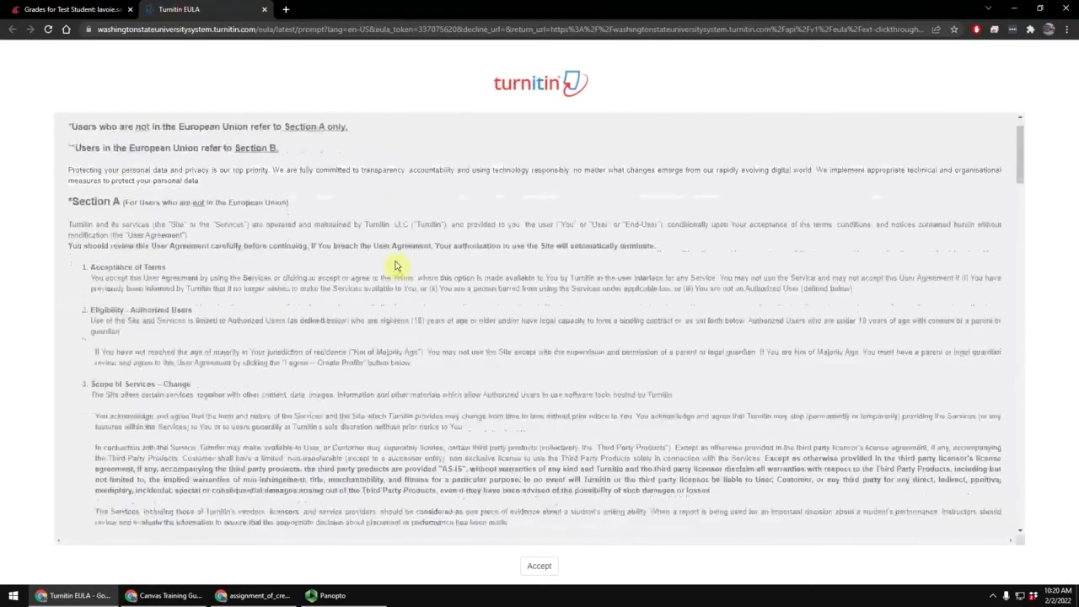
left_click(539, 566)
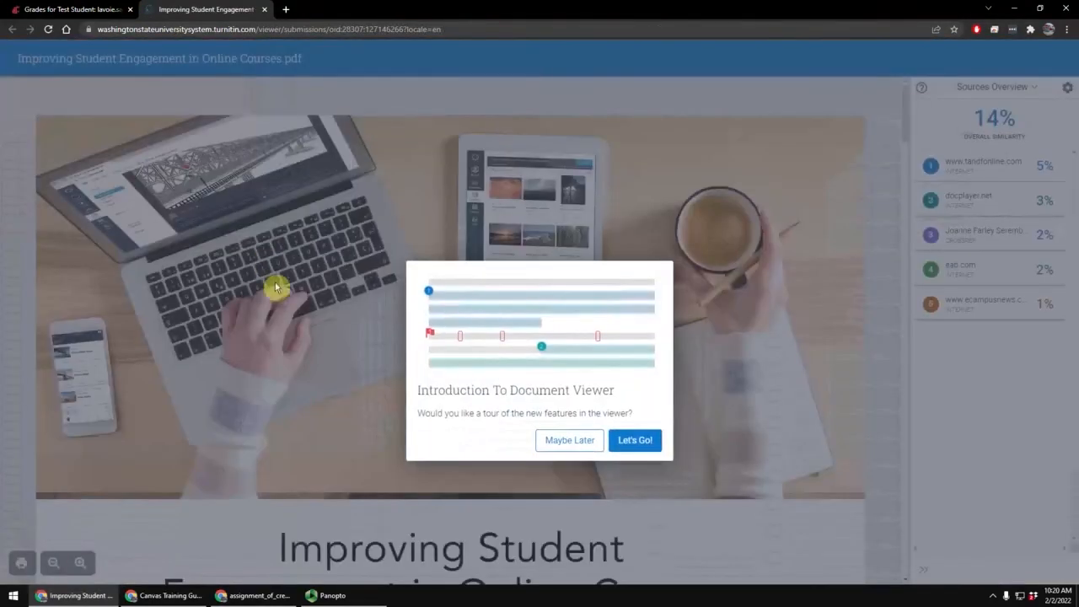
left_click(570, 440)
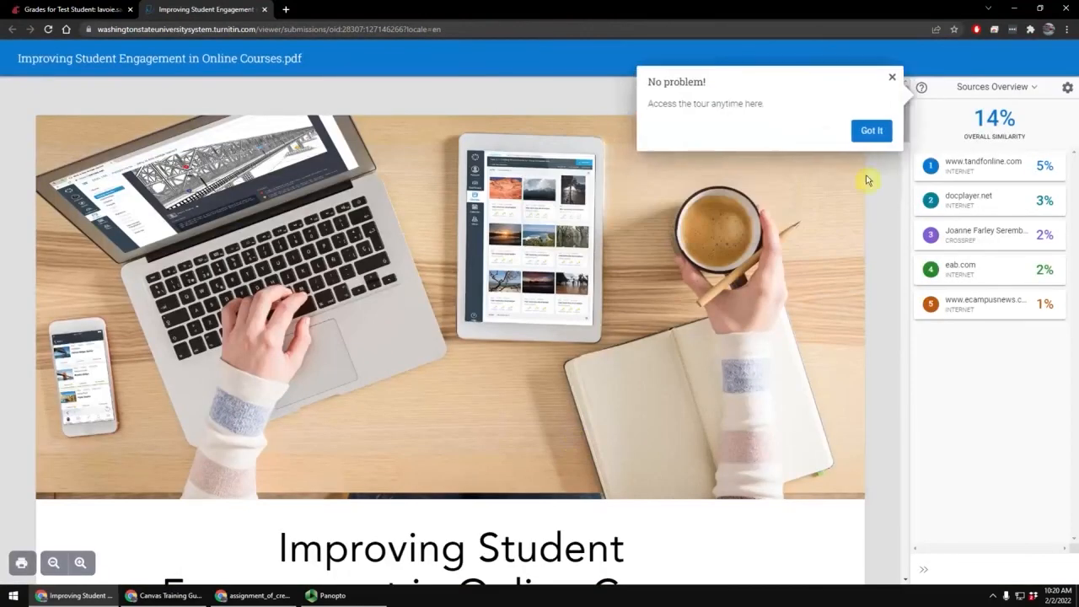
left_click(892, 77)
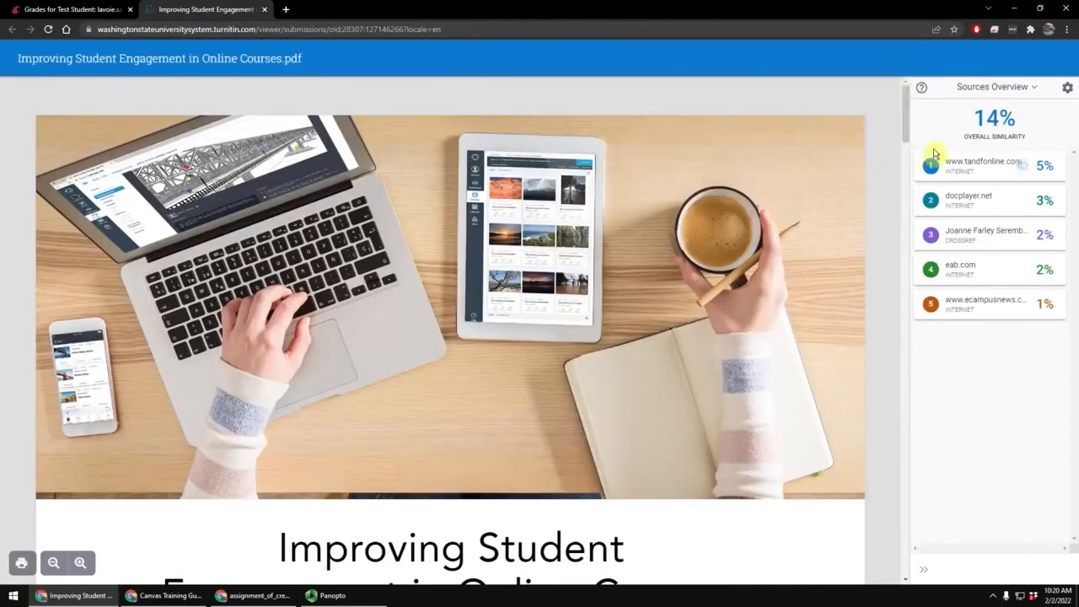
- Examine the similarity report's highlighted passages and the match details for sources 5, 4, 3 and 1
scroll(622, 388, "down", 3)
scroll(622, 388, "down", 2)
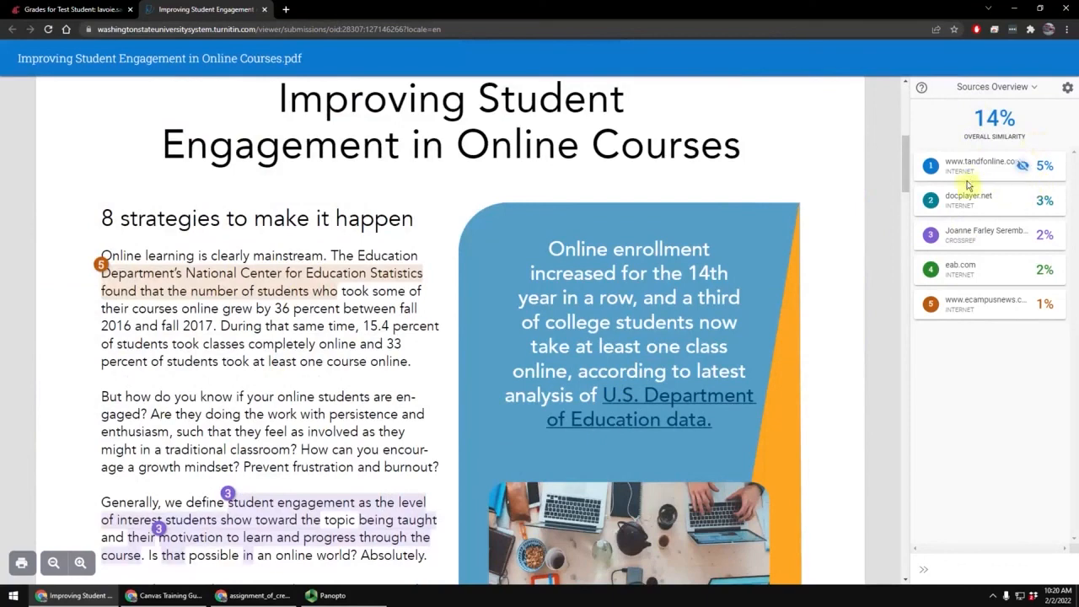
left_click(972, 310)
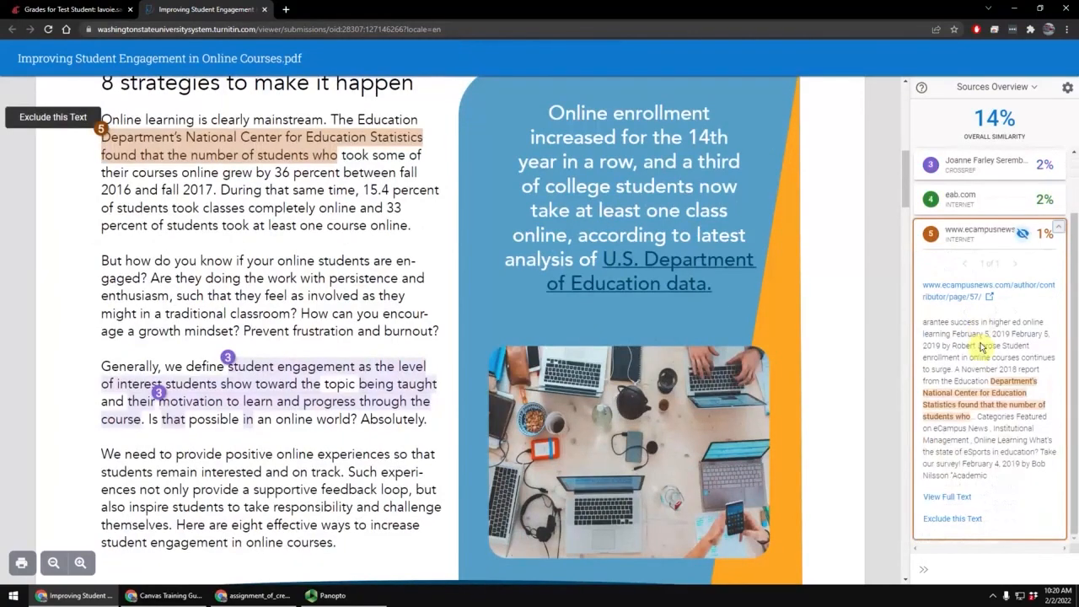
scroll(982, 345, "up", 1)
left_click(980, 268)
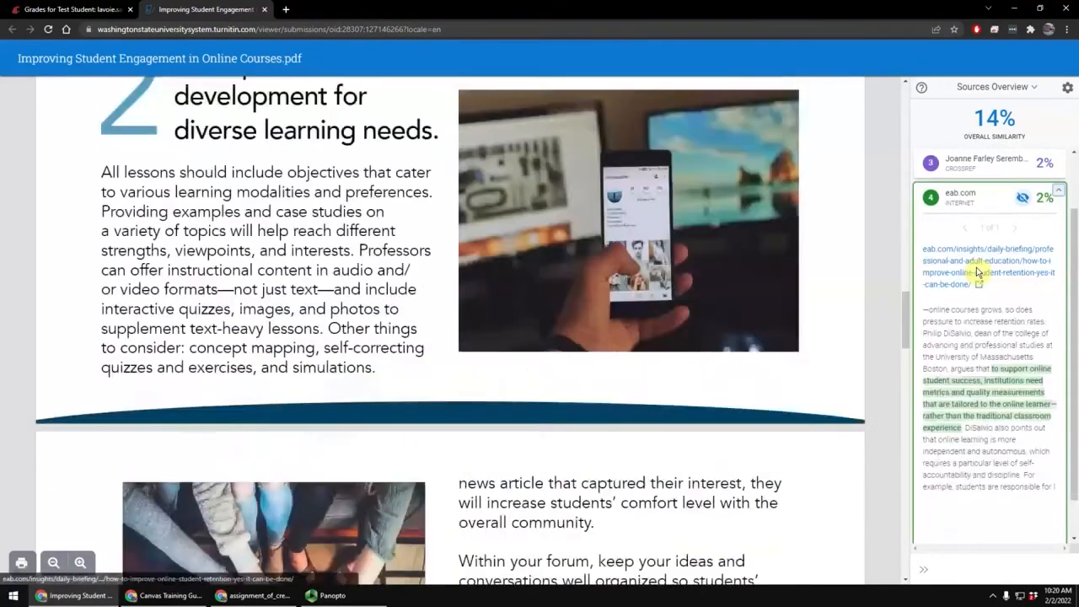
scroll(976, 257, "up", 1)
left_click(969, 242)
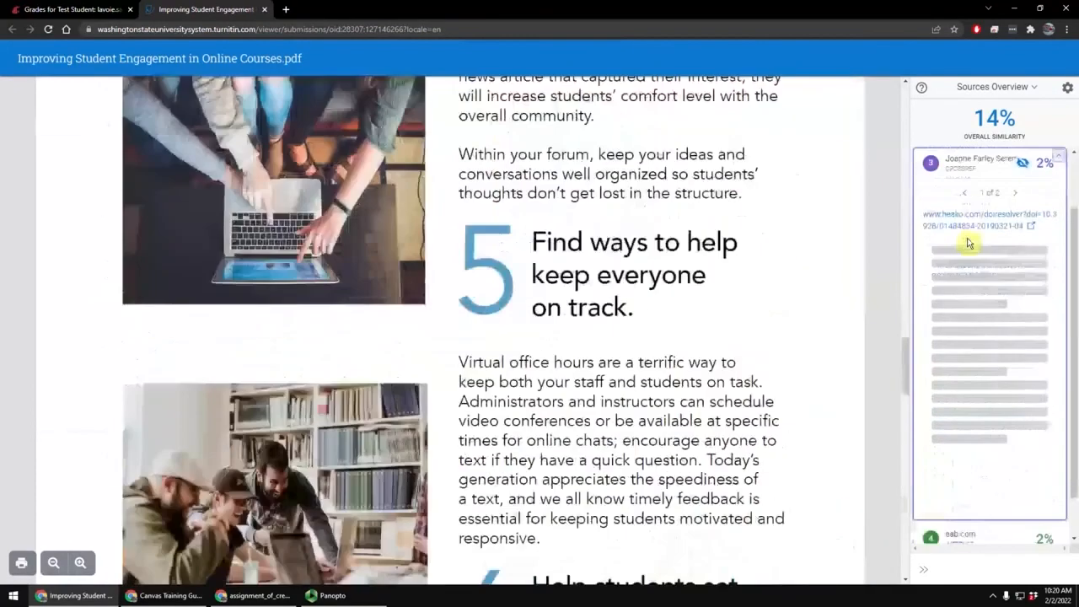
scroll(968, 242, "up", 1)
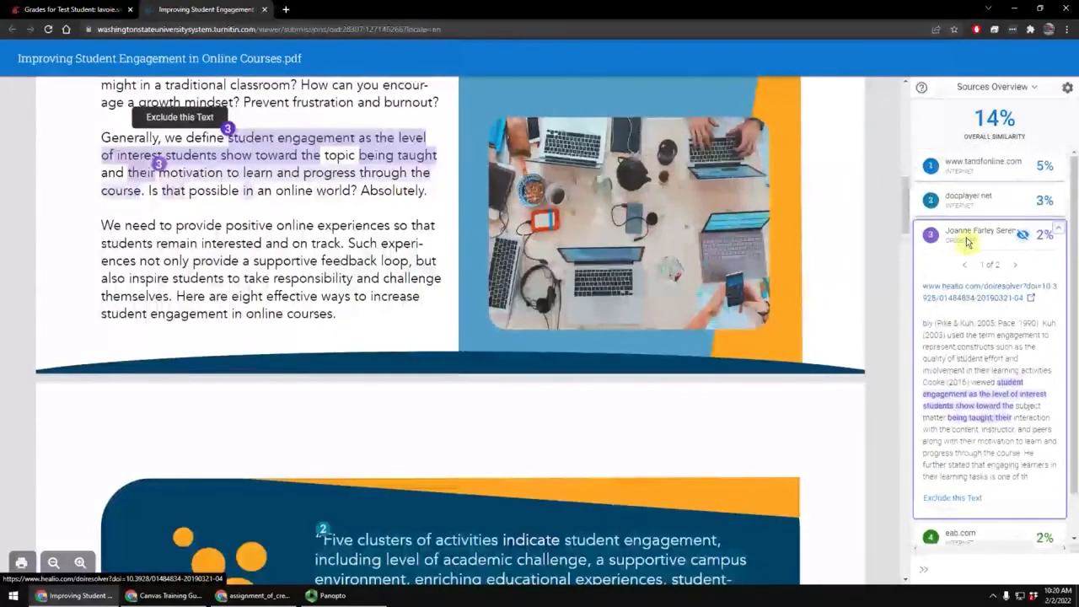
left_click(970, 163)
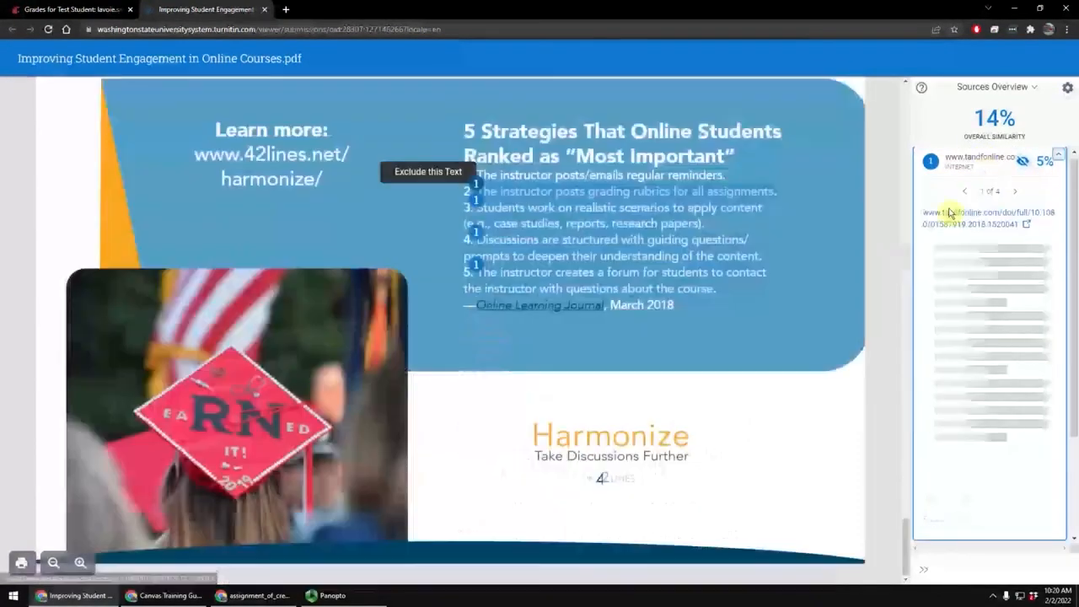